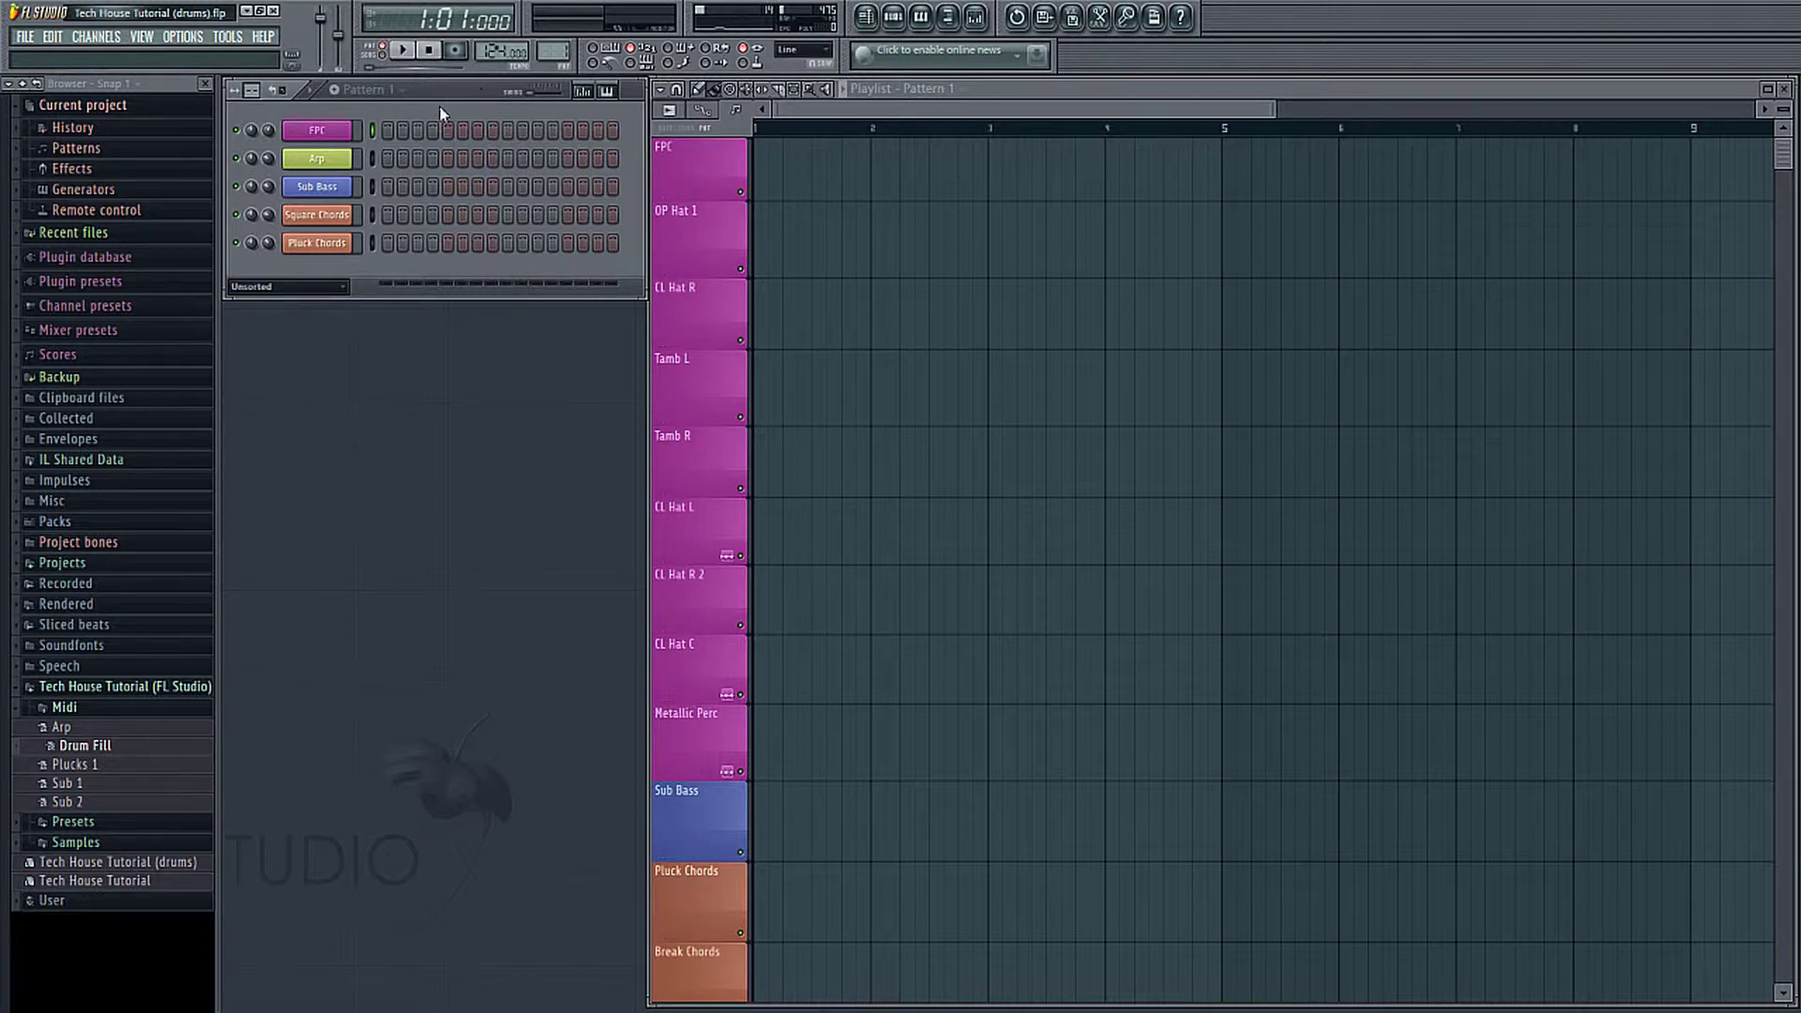
Step: Insert a new FPC drum sampler channel from the FPC channel's context menu
right_click(336, 142)
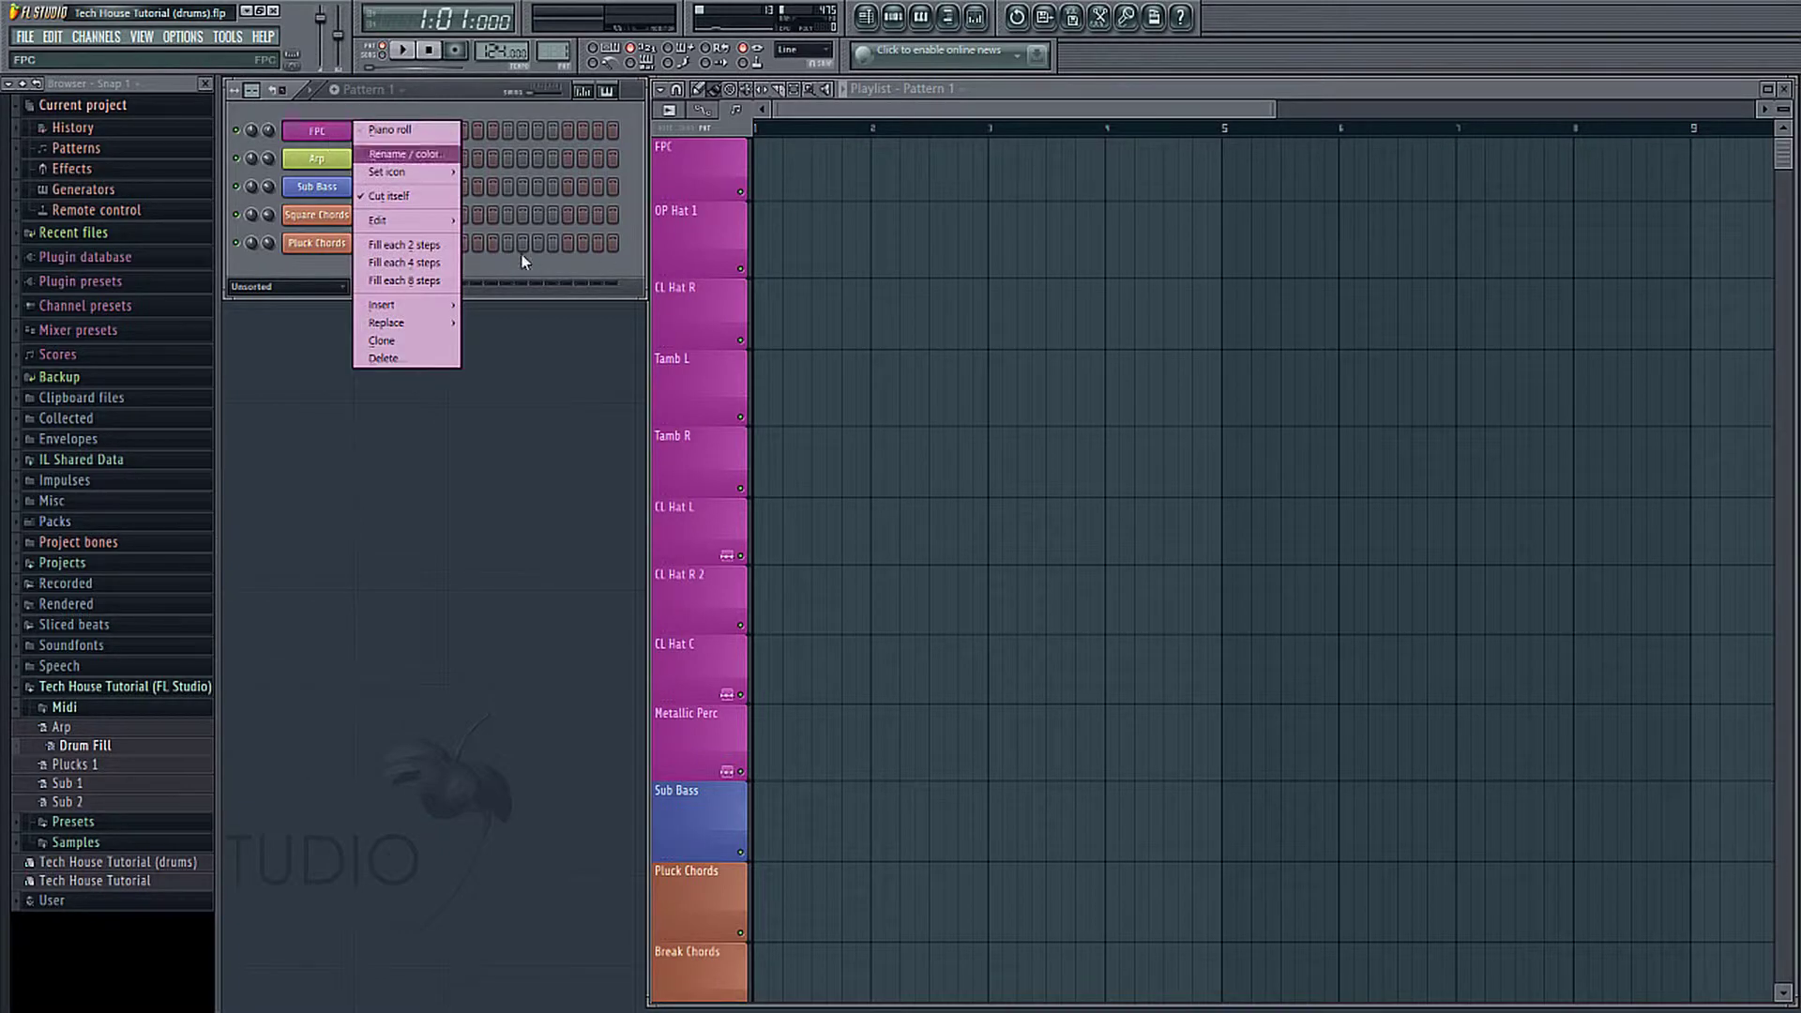
mouse_move(420, 305)
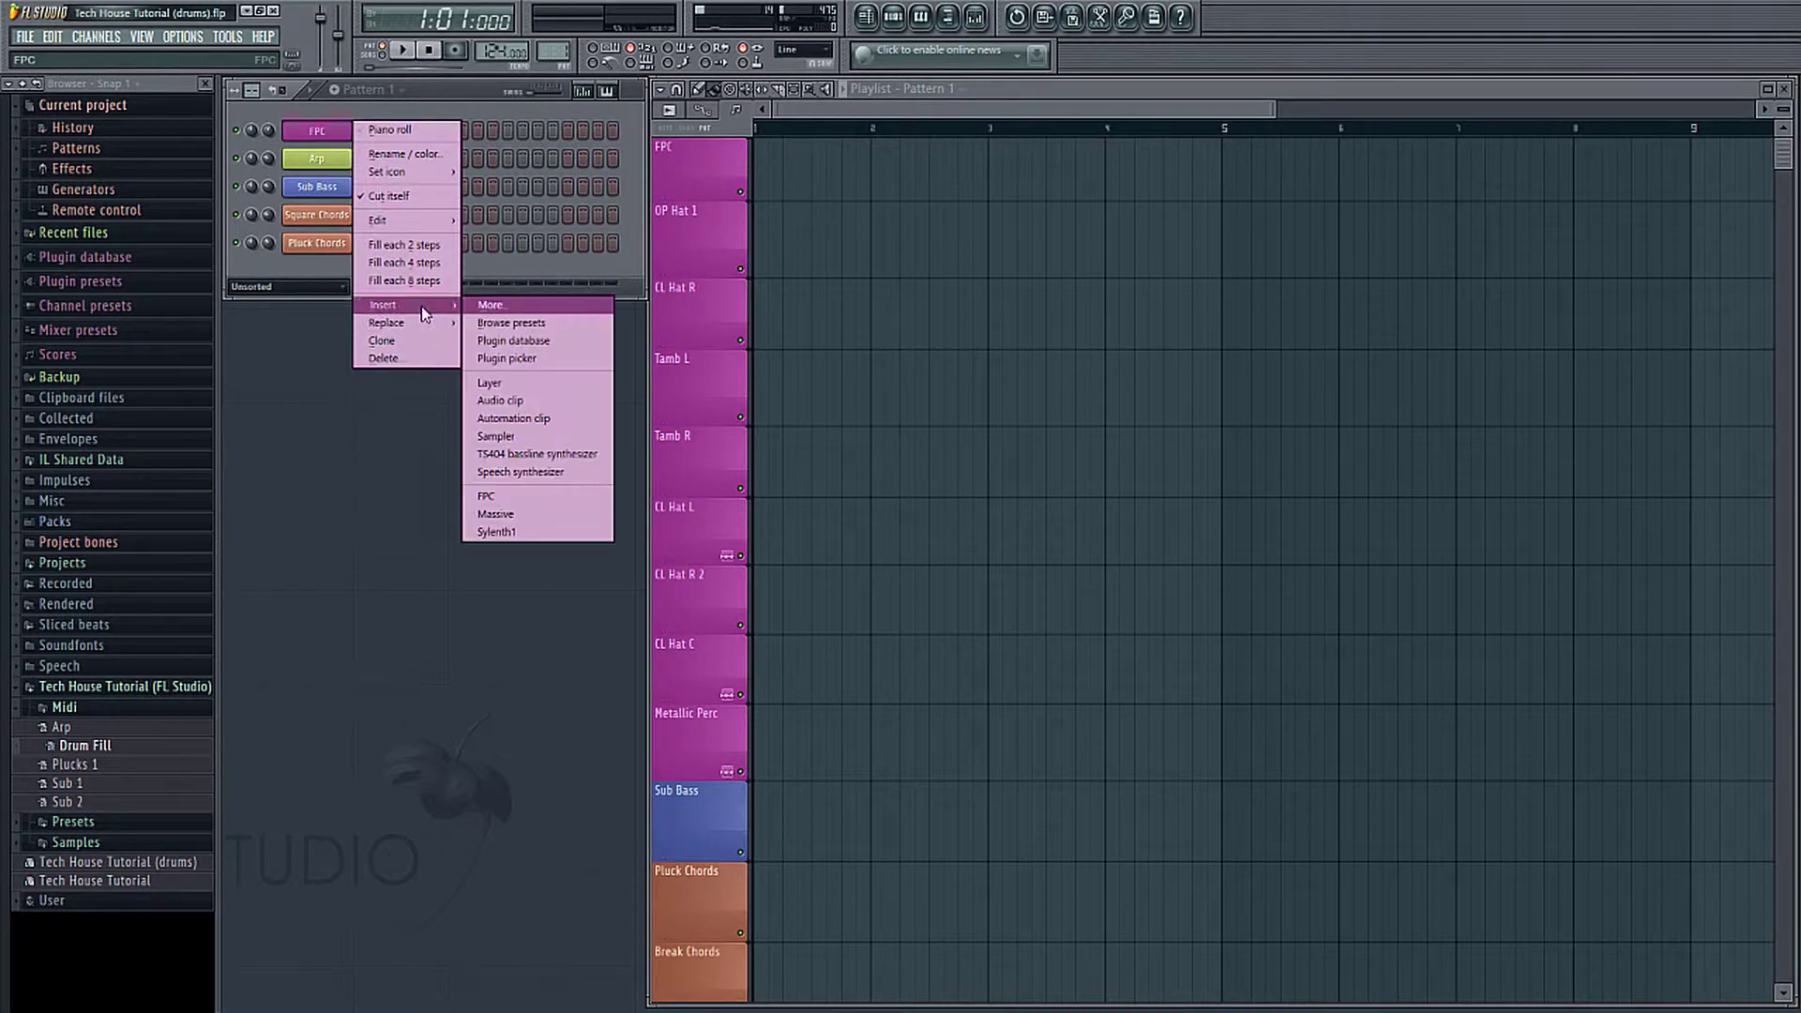
click(520, 498)
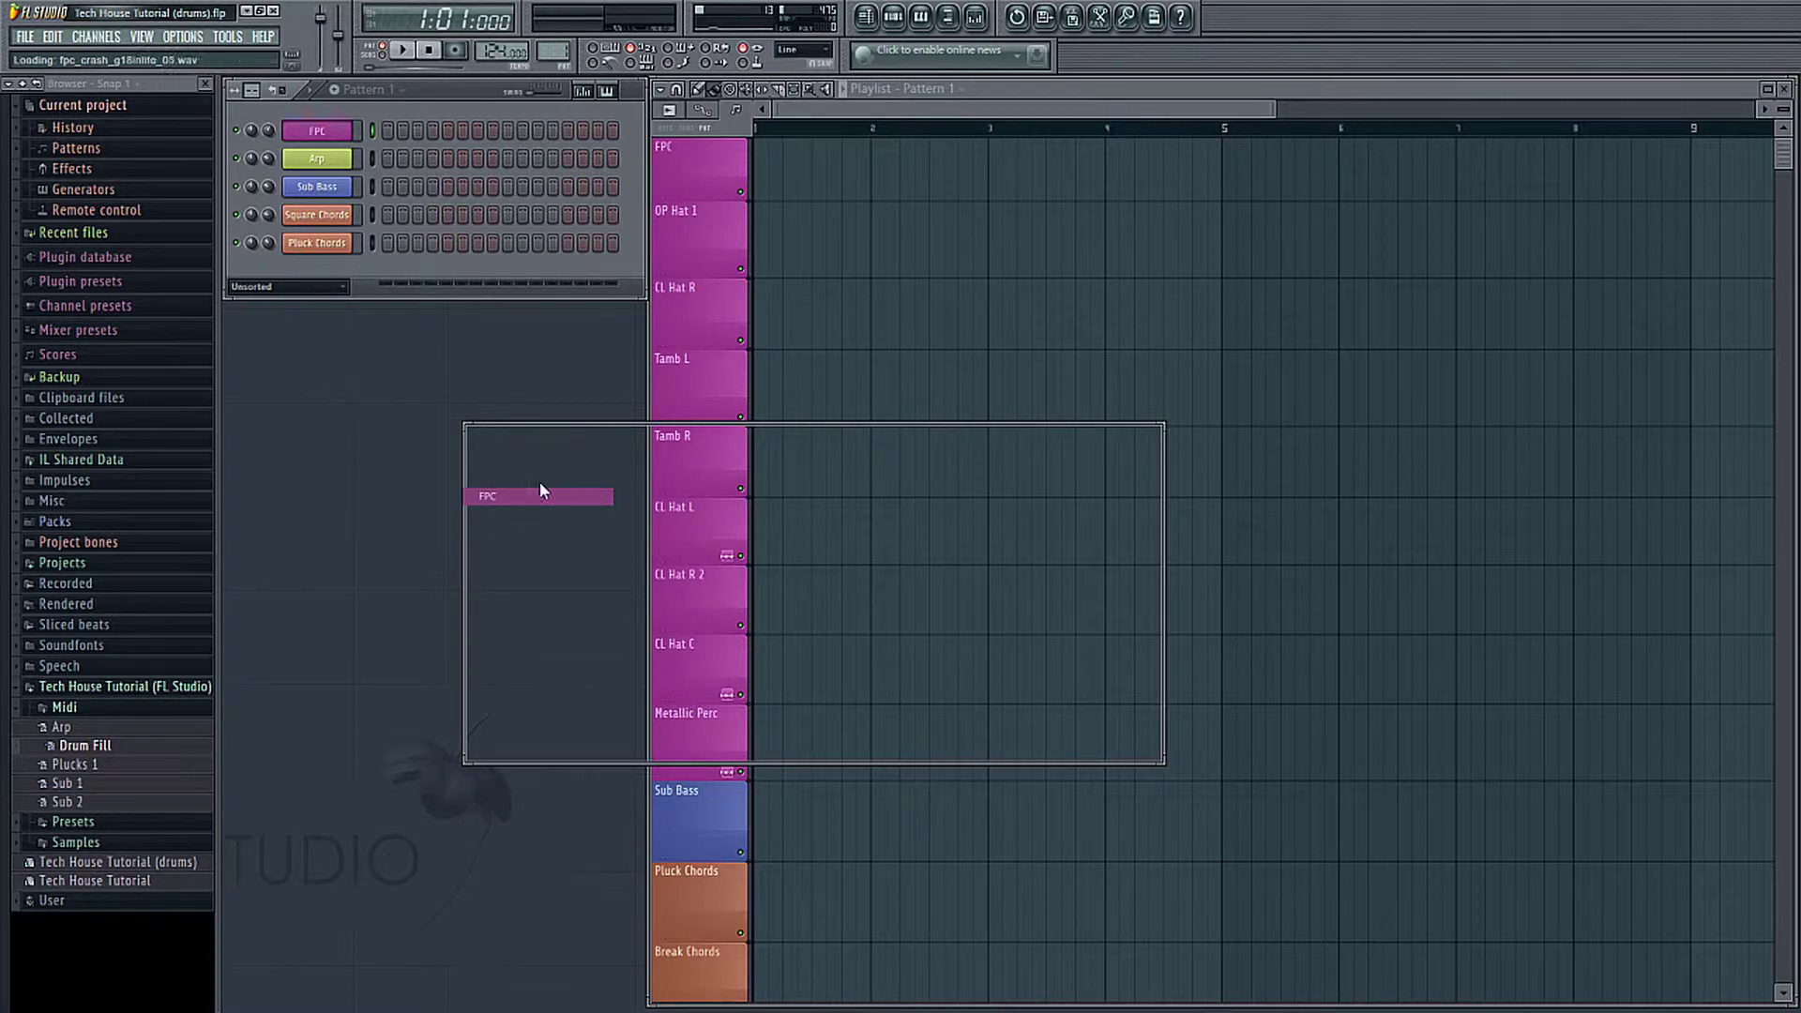
drag(692, 427, 530, 197)
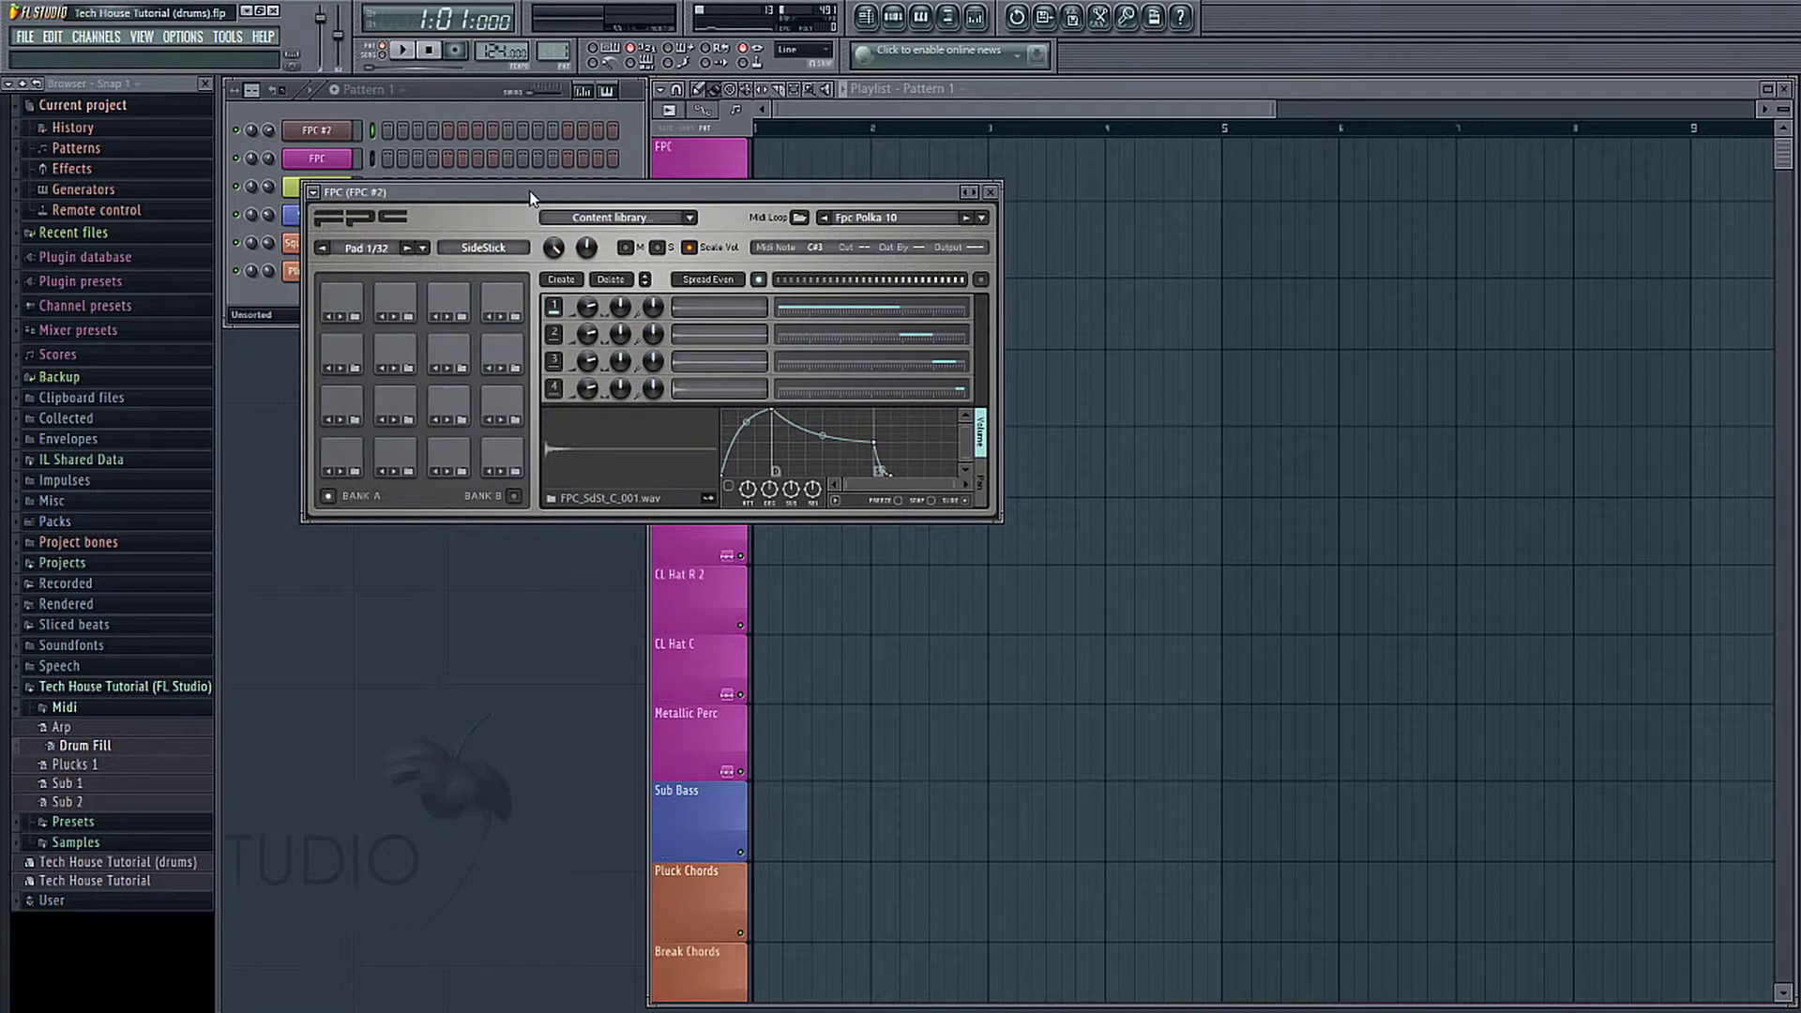
Step: Audition the new kit's bottom-row pads, including SideStick and Closed Hat
click(456, 466)
click(394, 458)
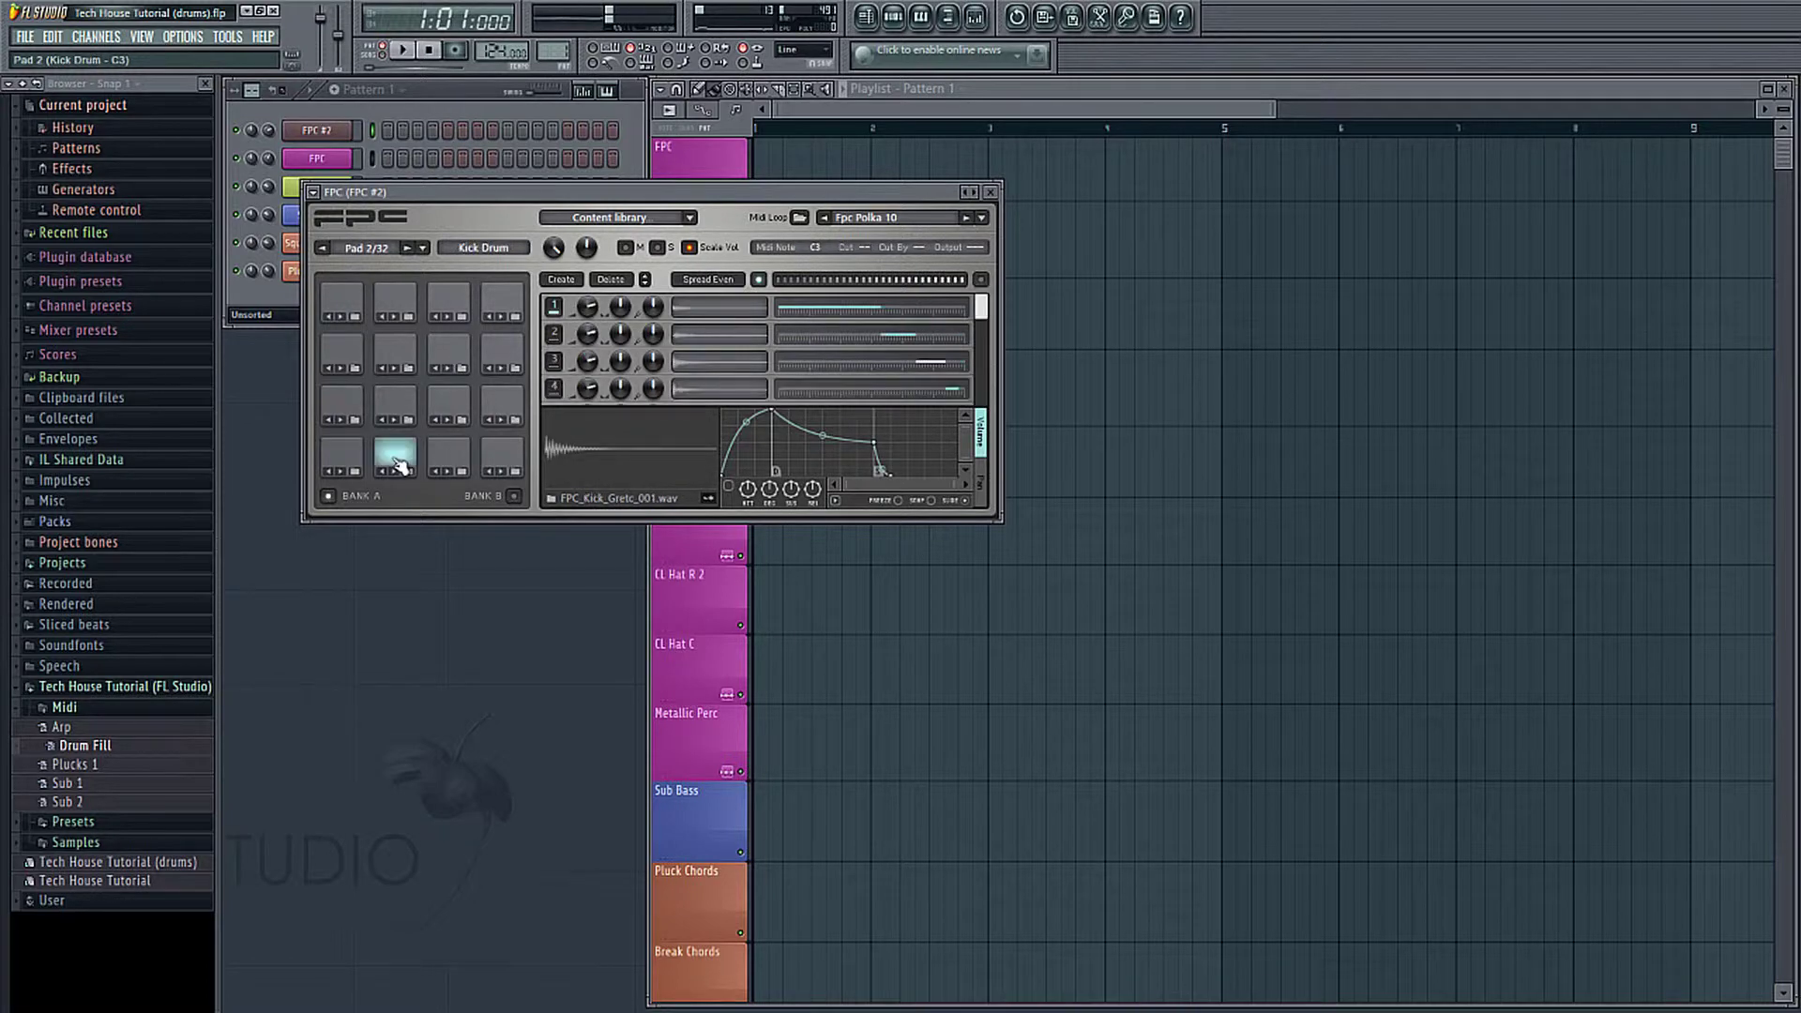
click(353, 462)
click(448, 457)
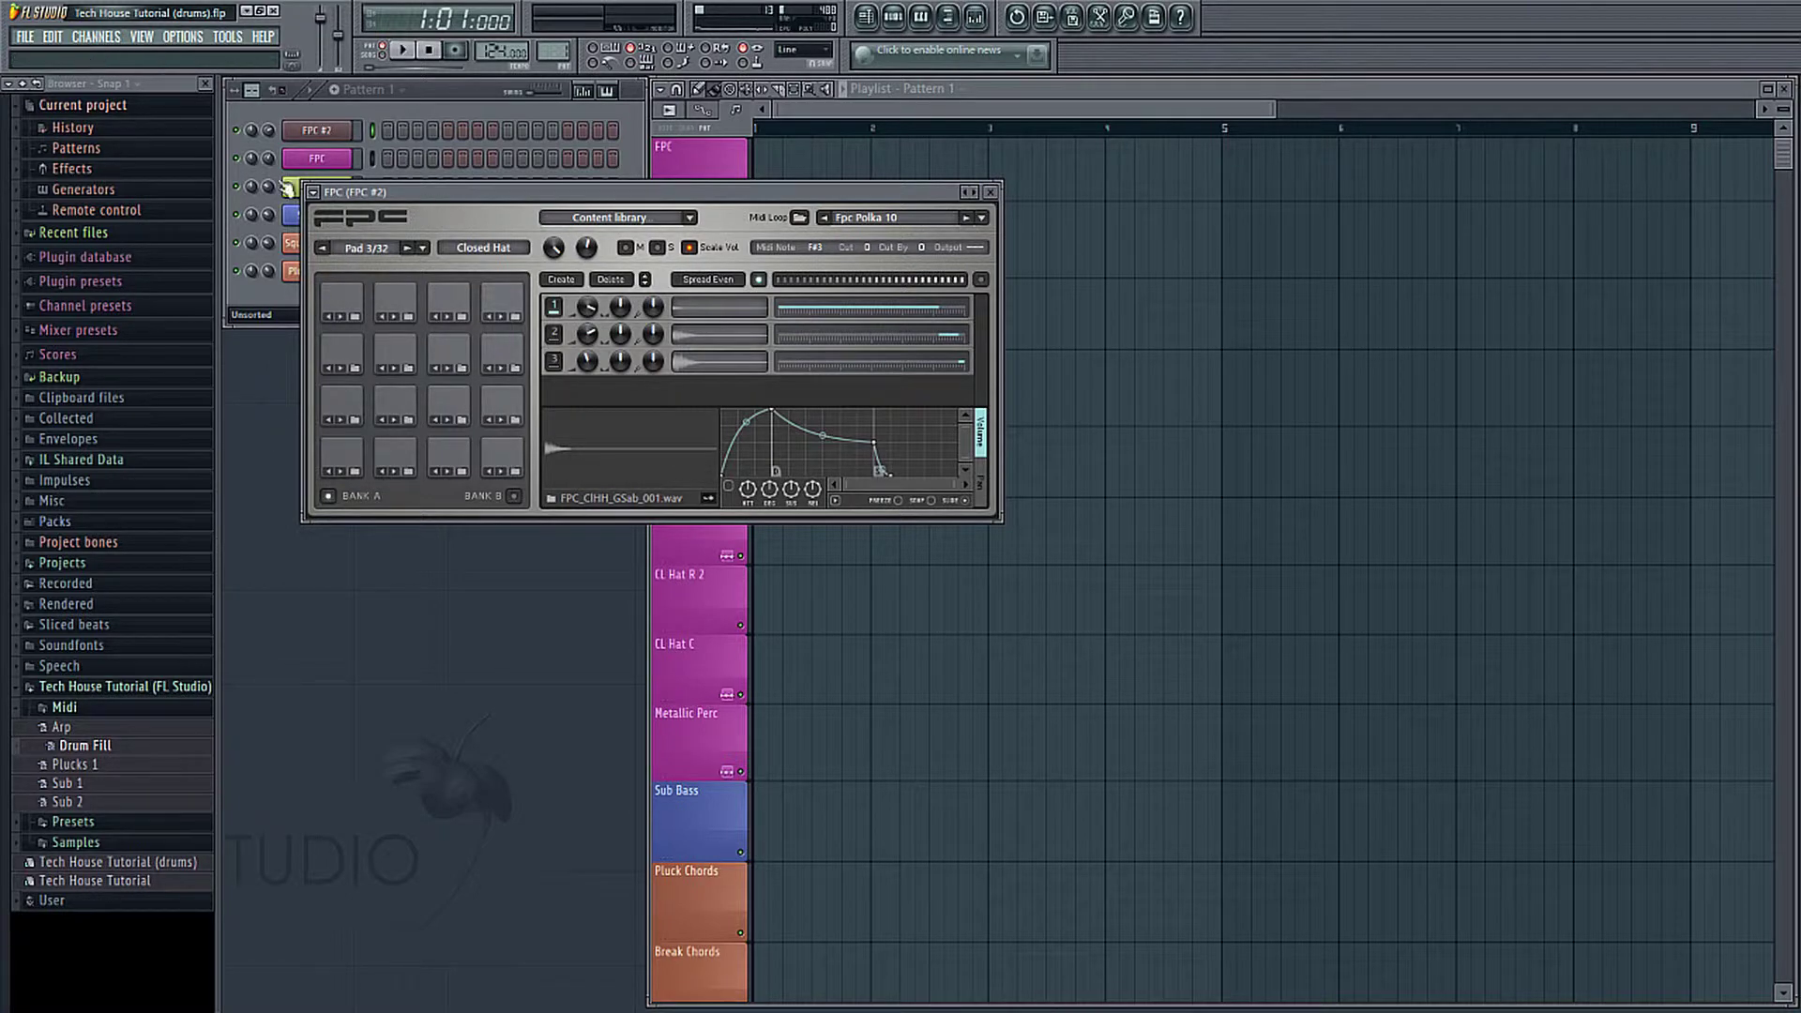
Step: Reset the new FPC to the Empty preset from its plugin options
click(313, 193)
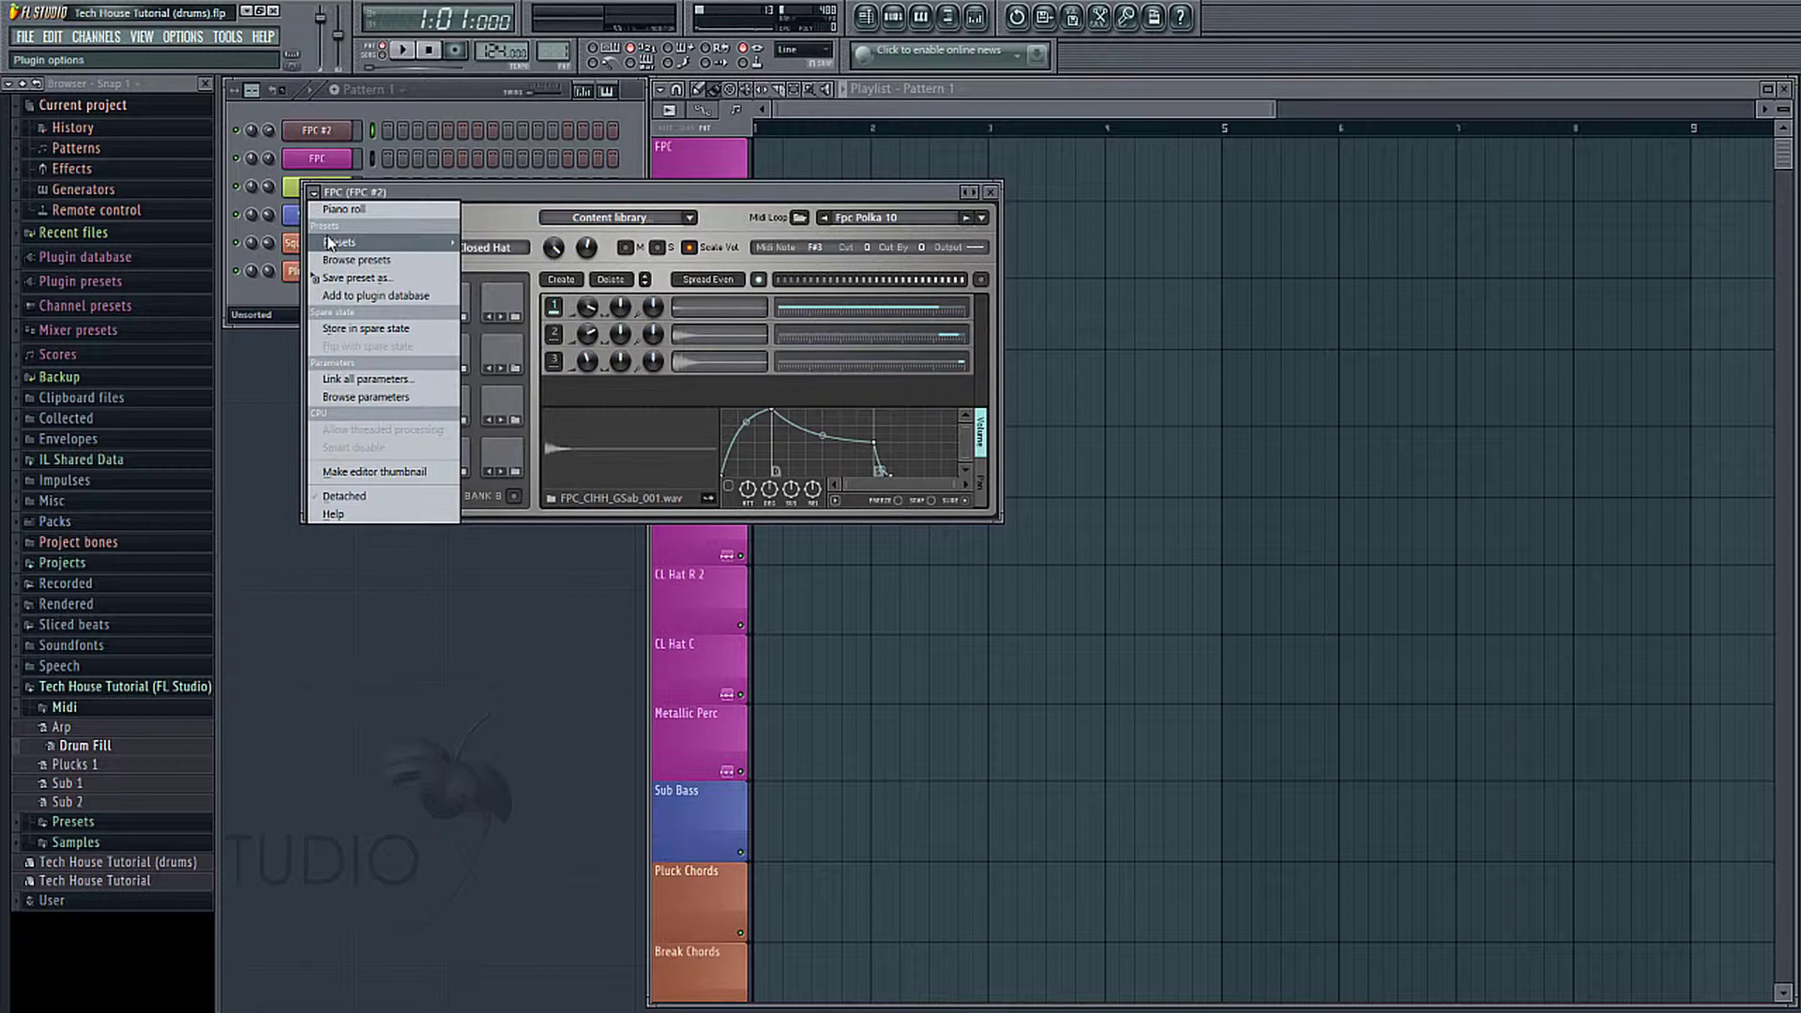
mouse_move(385, 246)
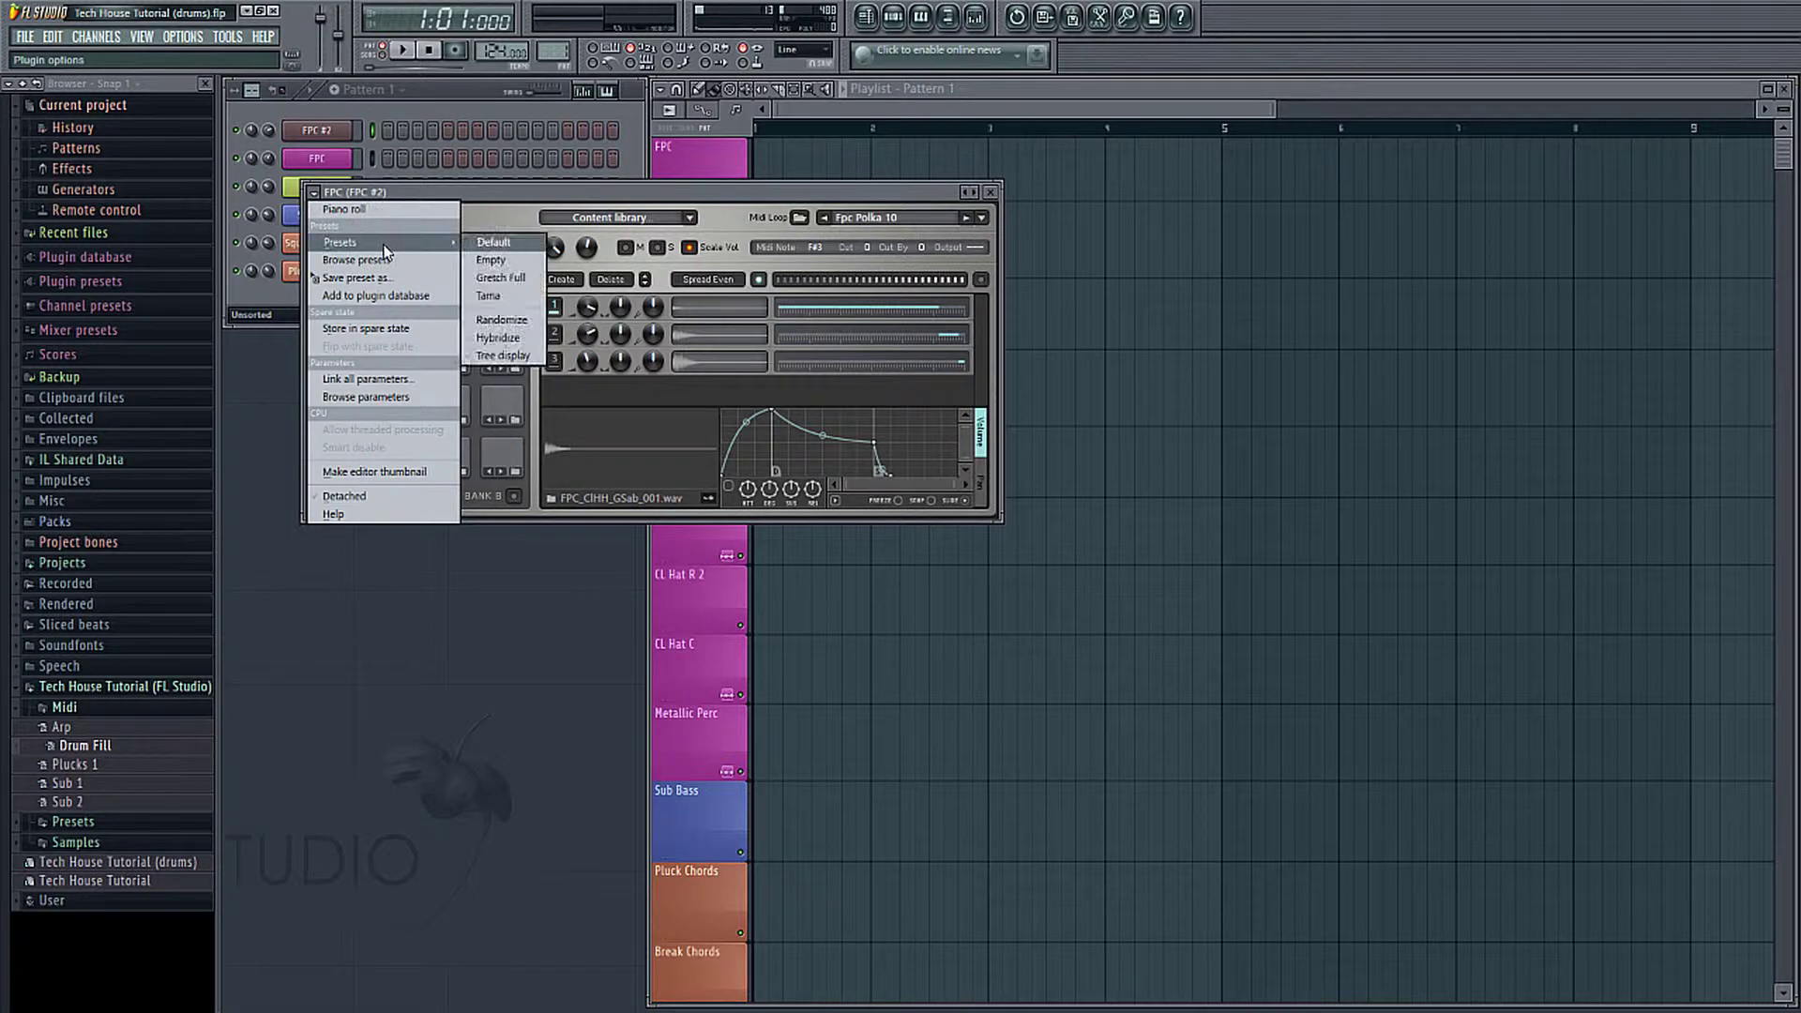
click(504, 262)
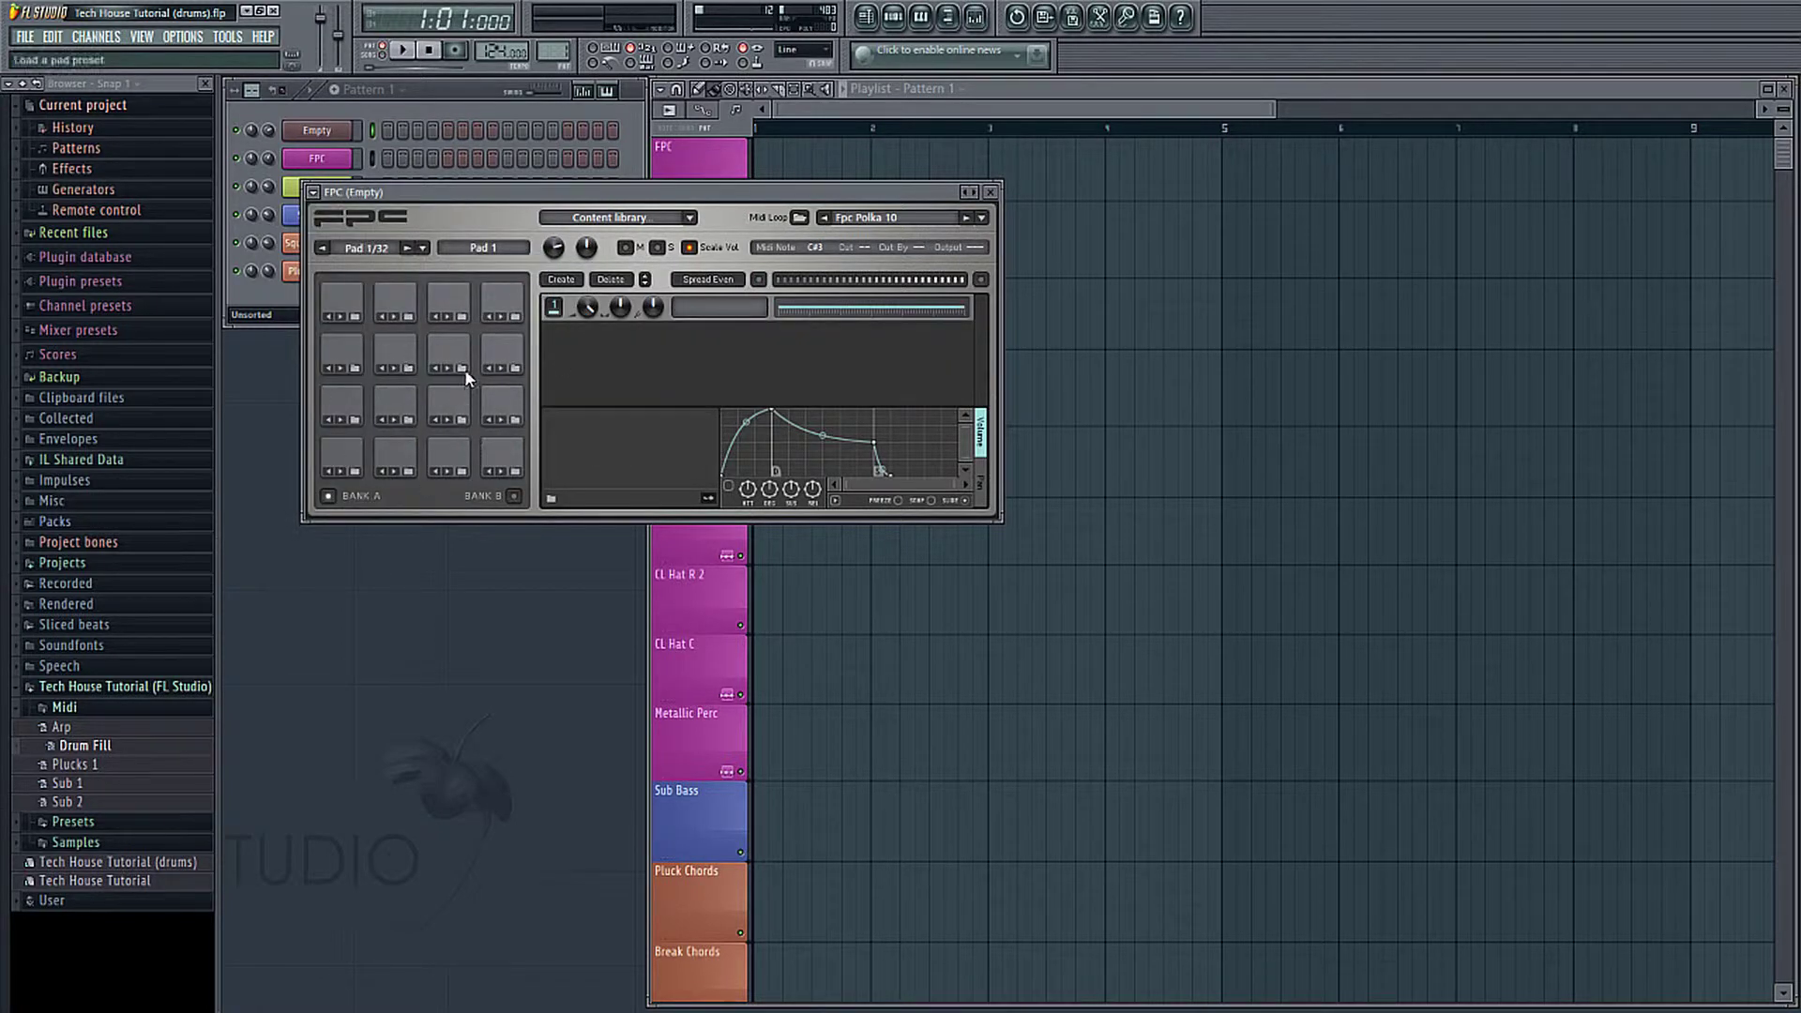
drag(542, 203, 520, 265)
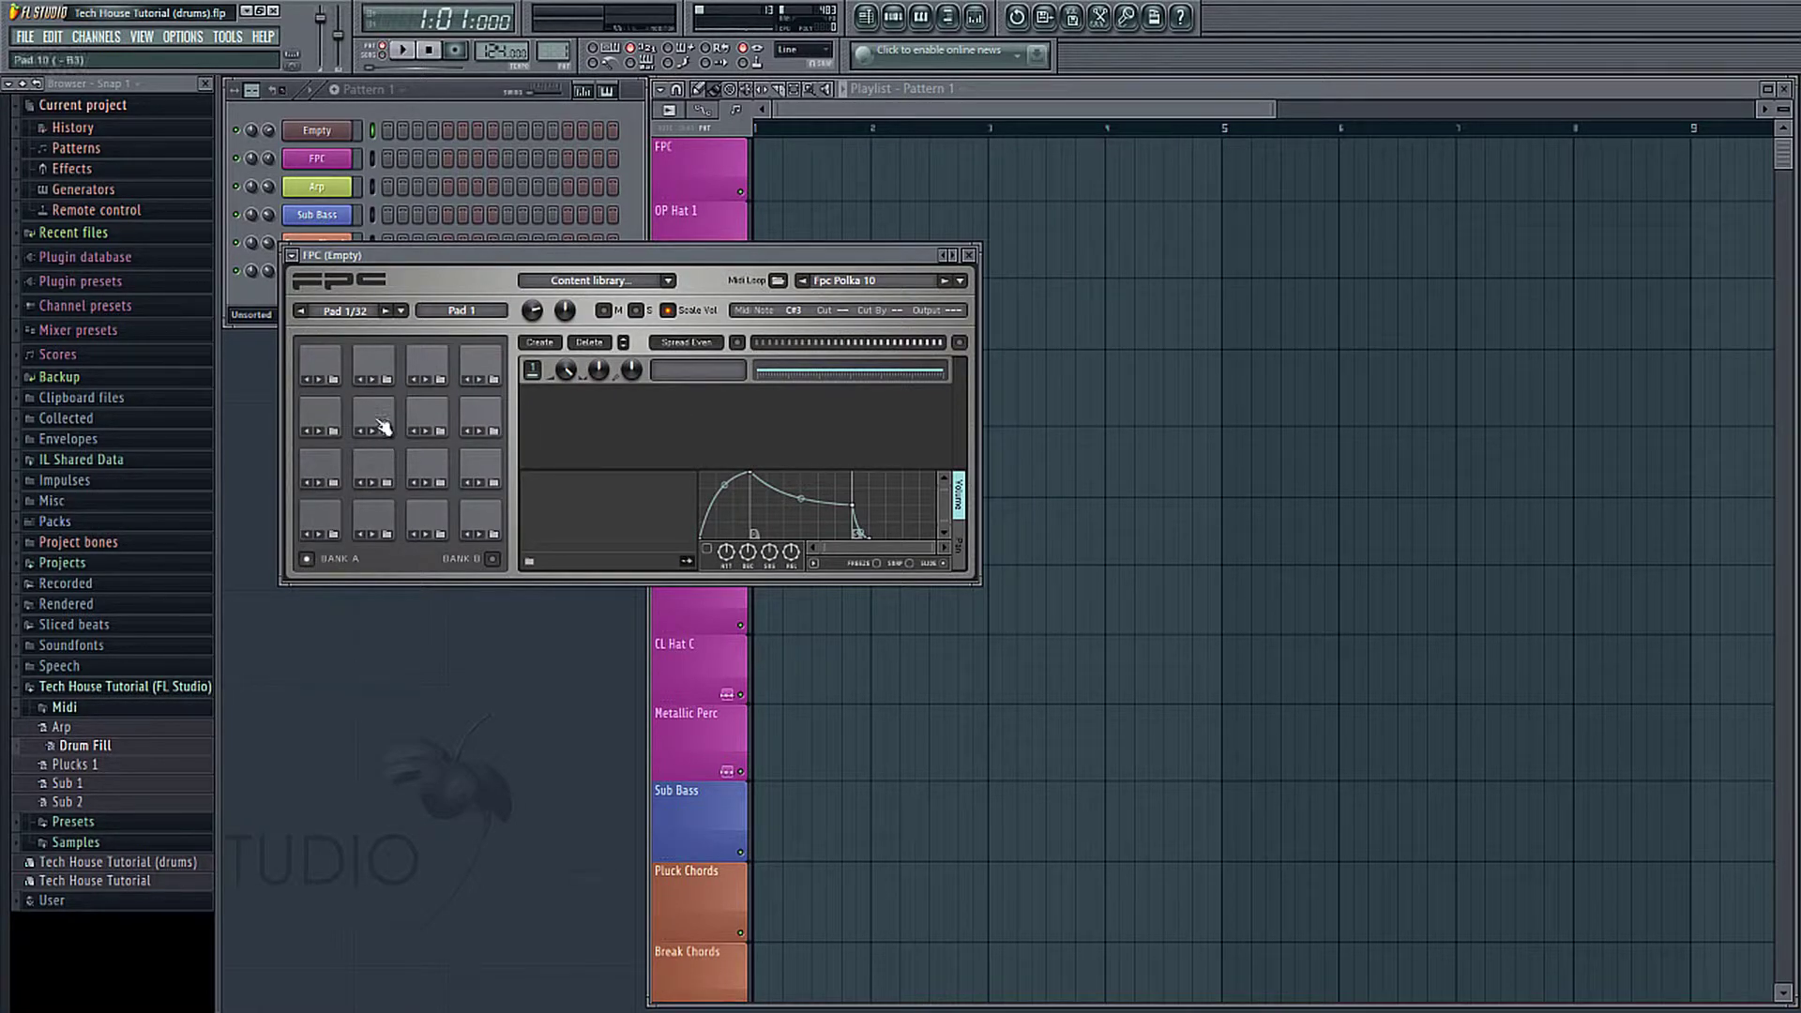
Step: Load the Claps sample from Samples > Drum Rack onto pad 1, then close the FPC window
click(334, 379)
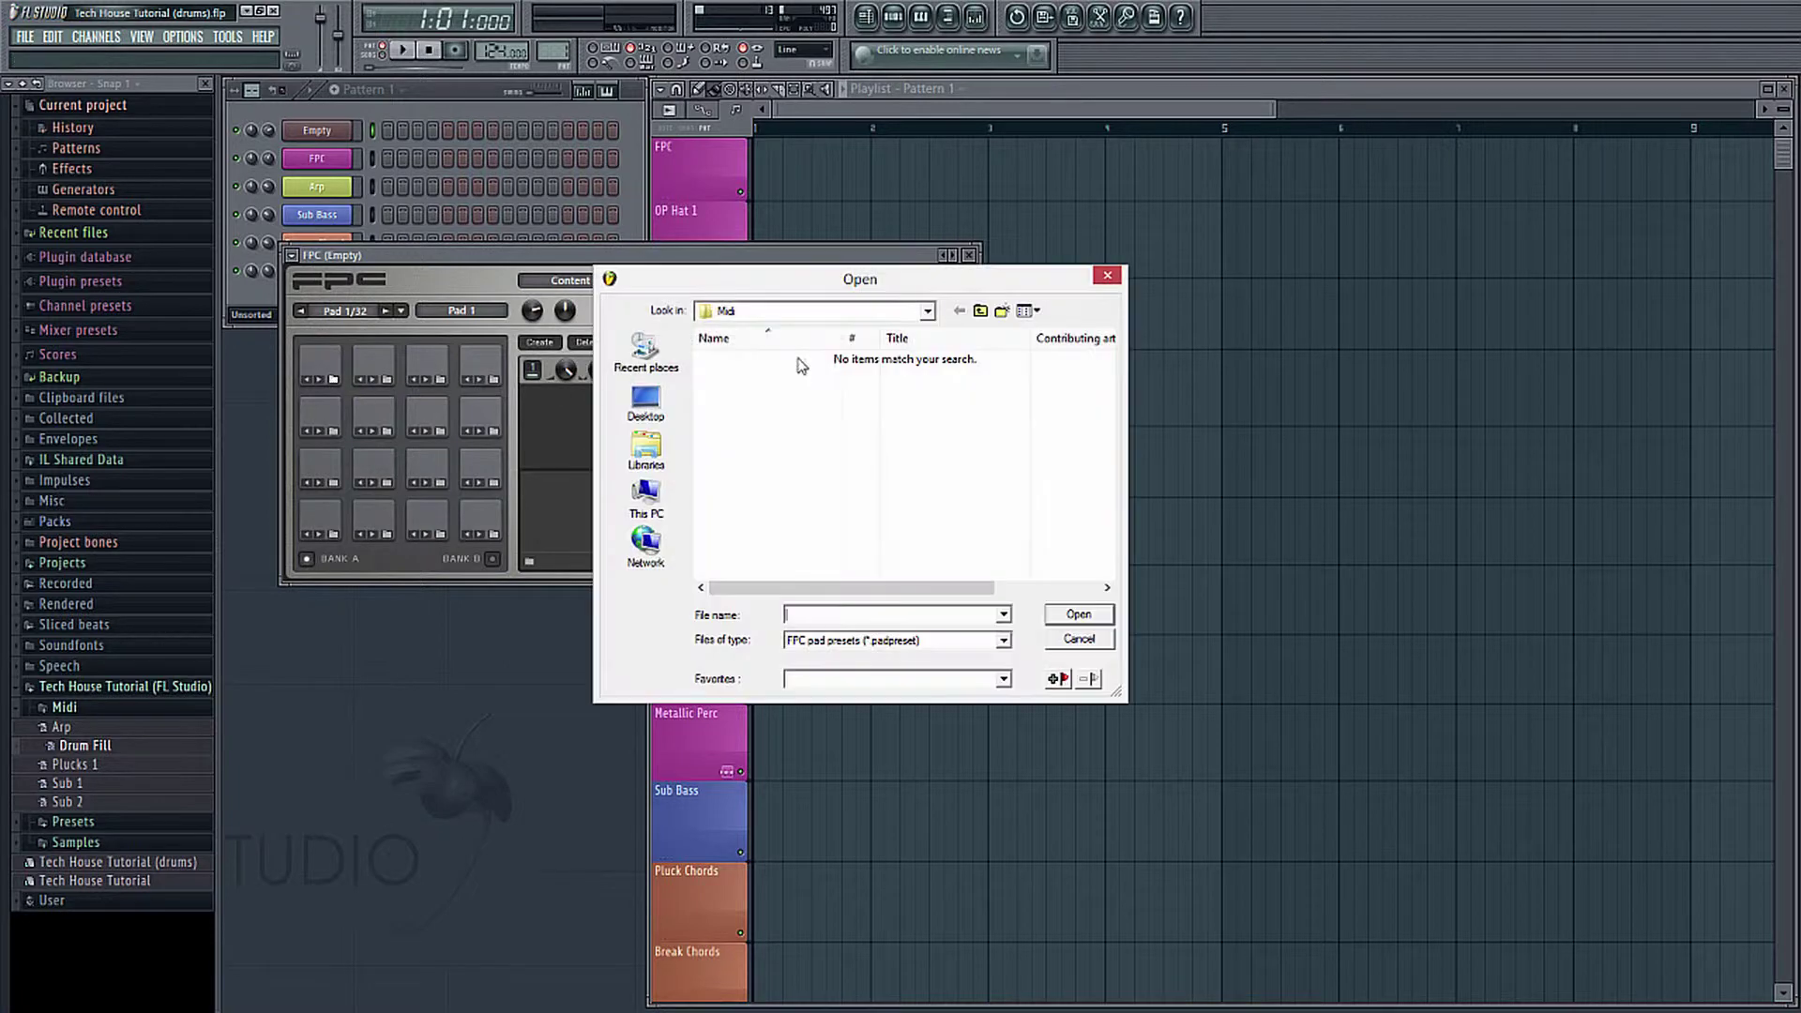
click(1109, 277)
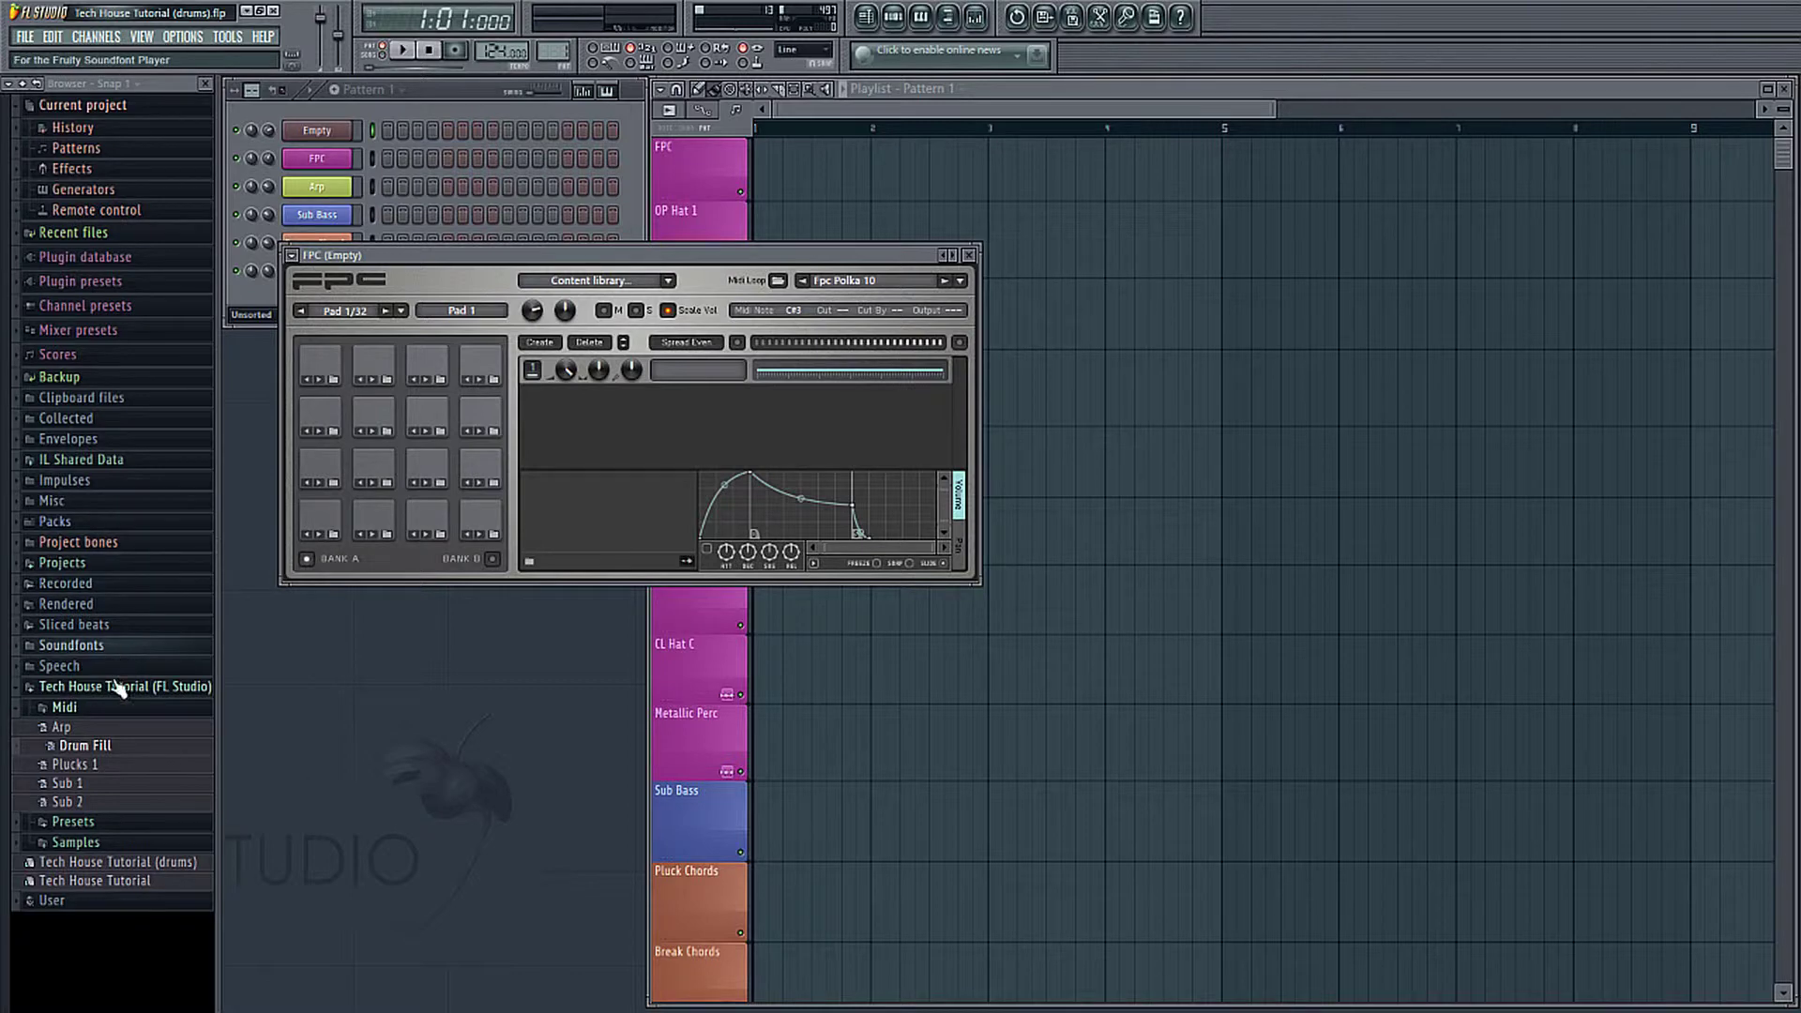
click(87, 709)
click(89, 728)
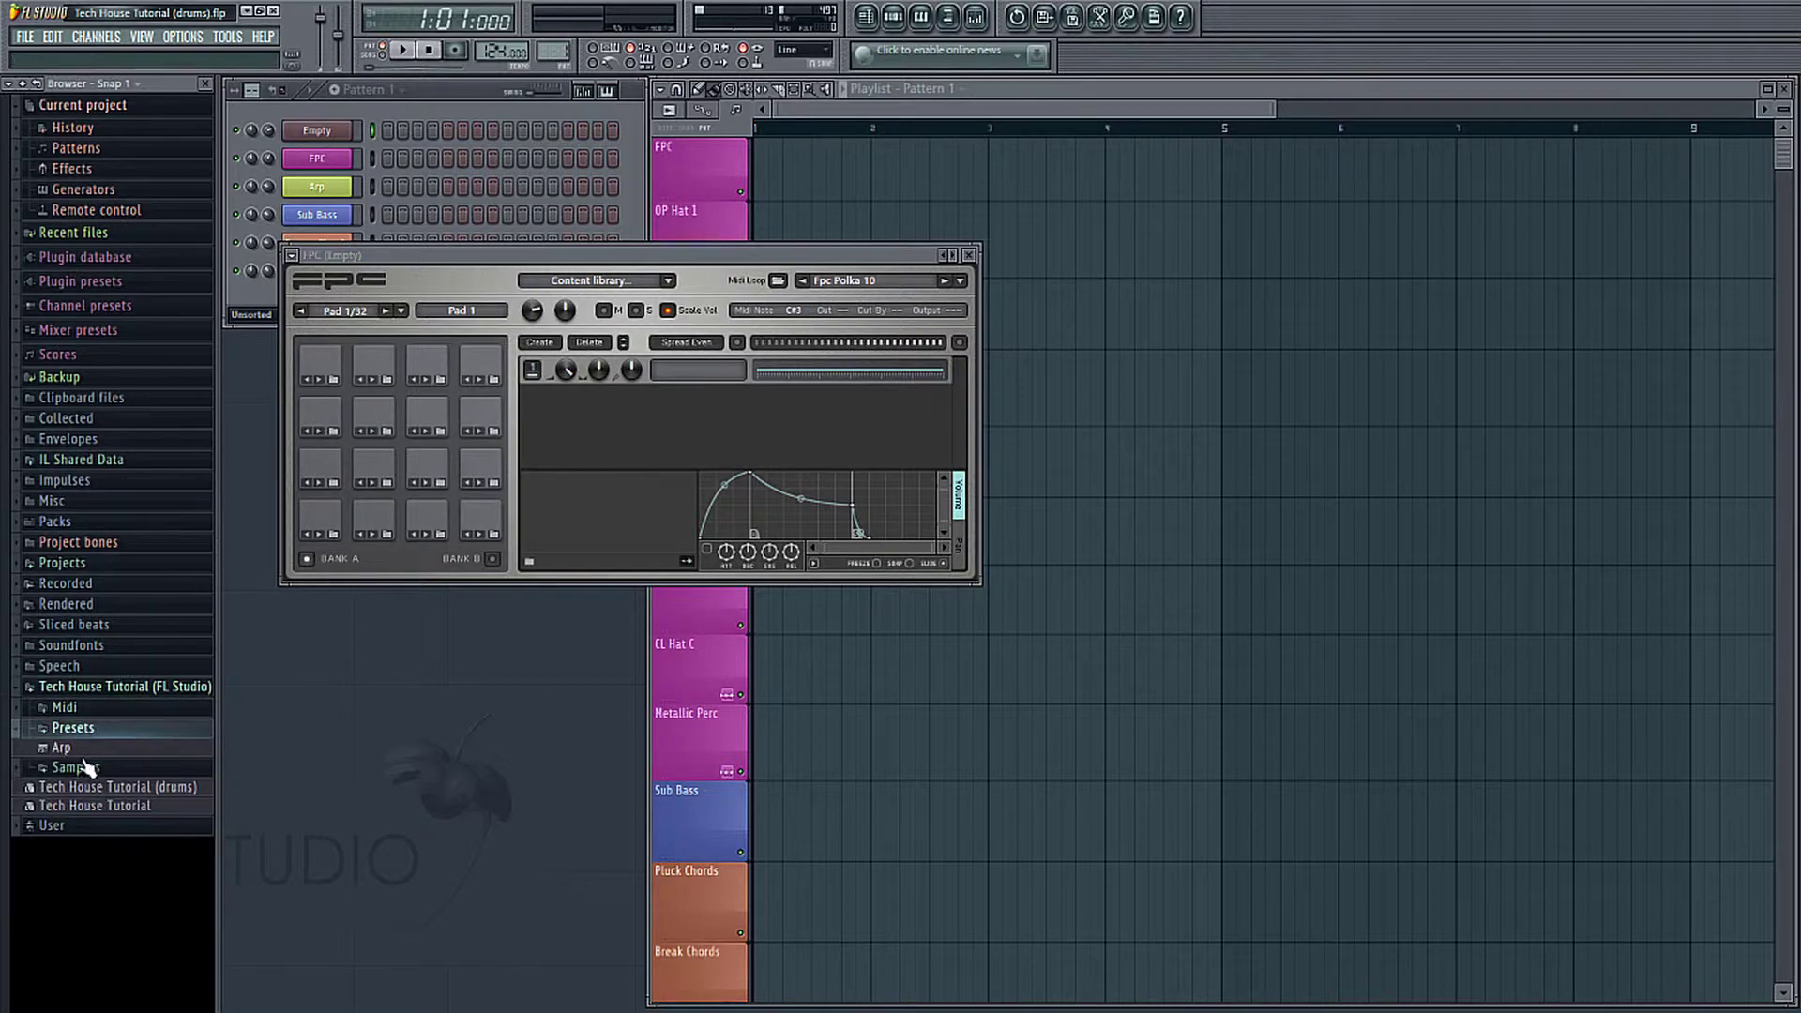
click(94, 730)
click(79, 748)
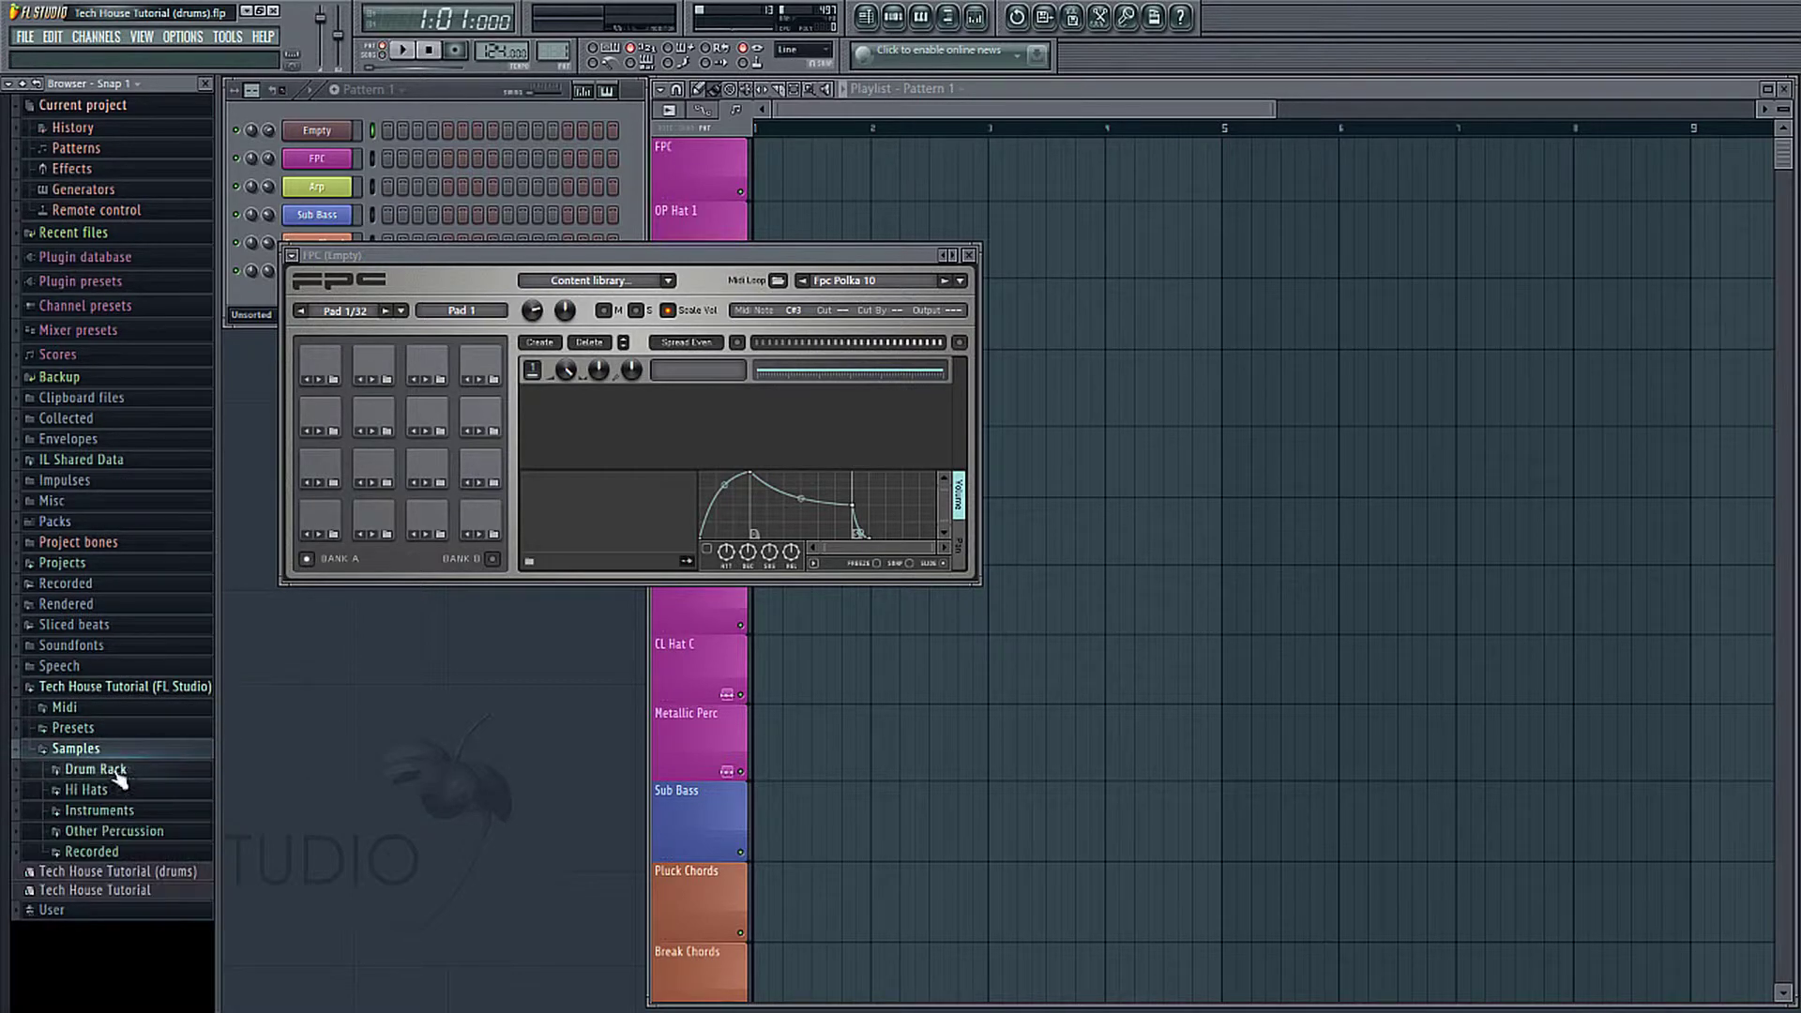
click(94, 769)
drag(79, 789, 333, 522)
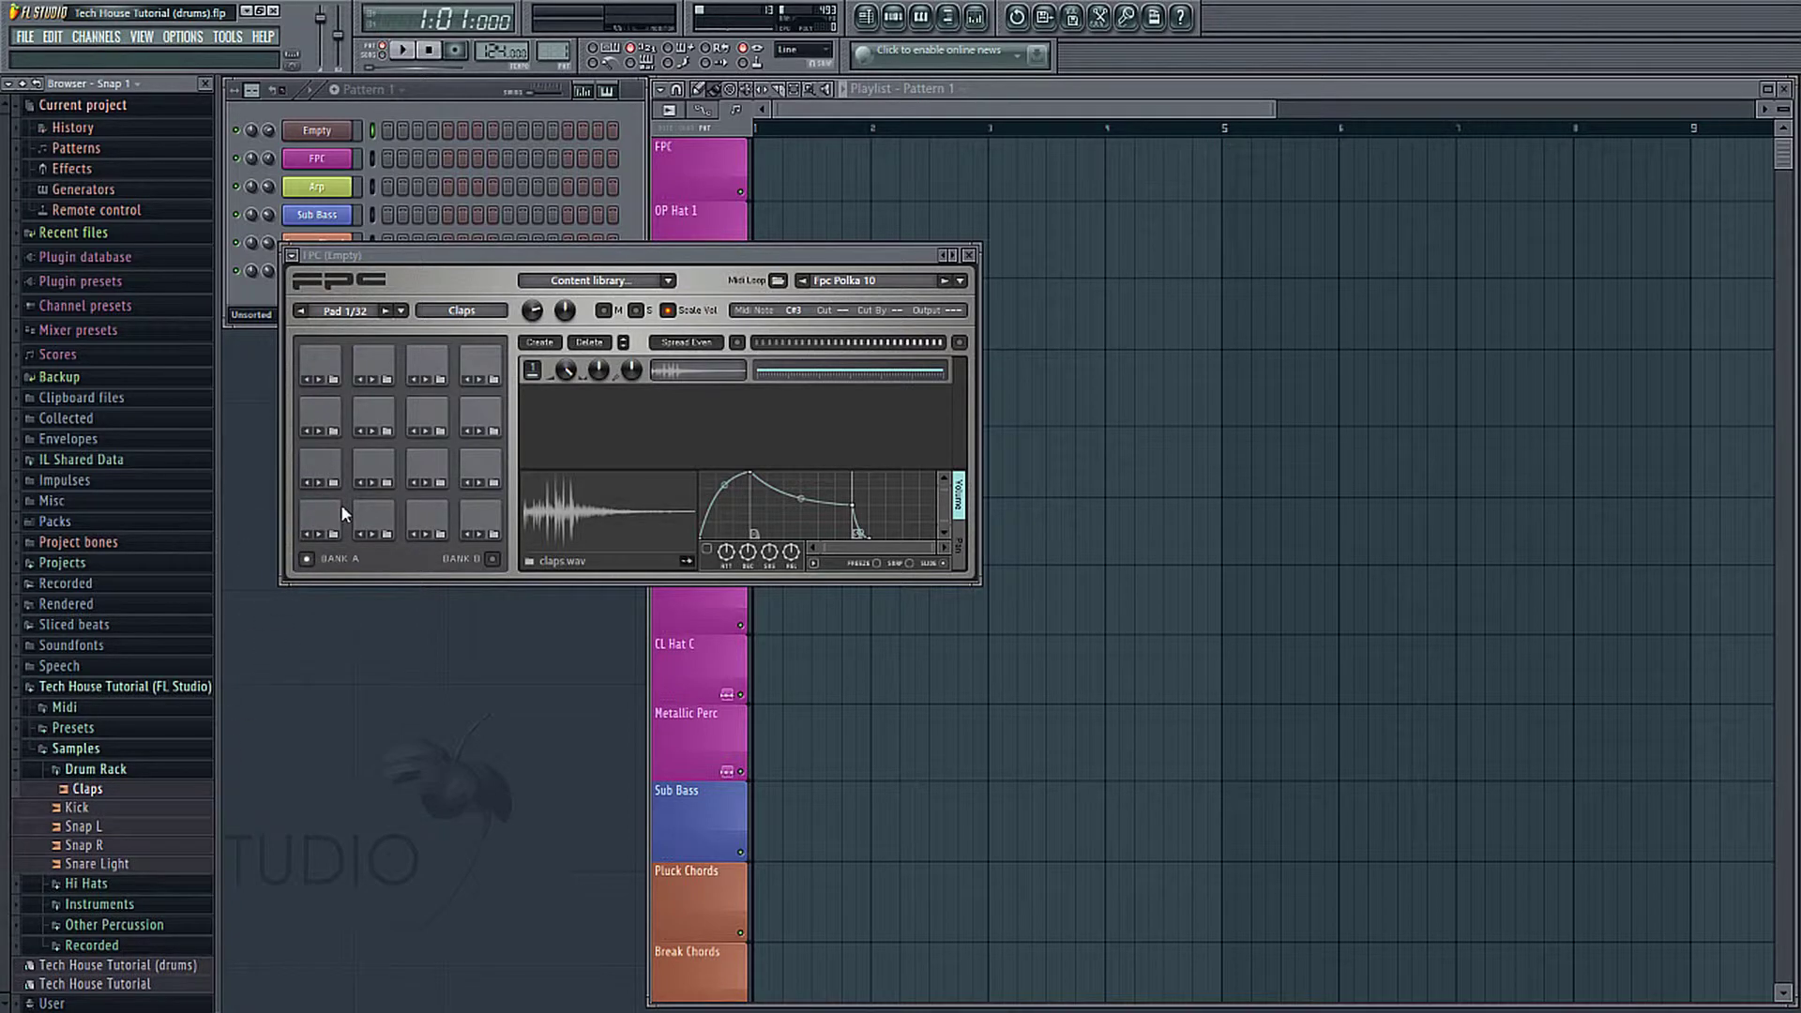
drag(514, 276, 494, 274)
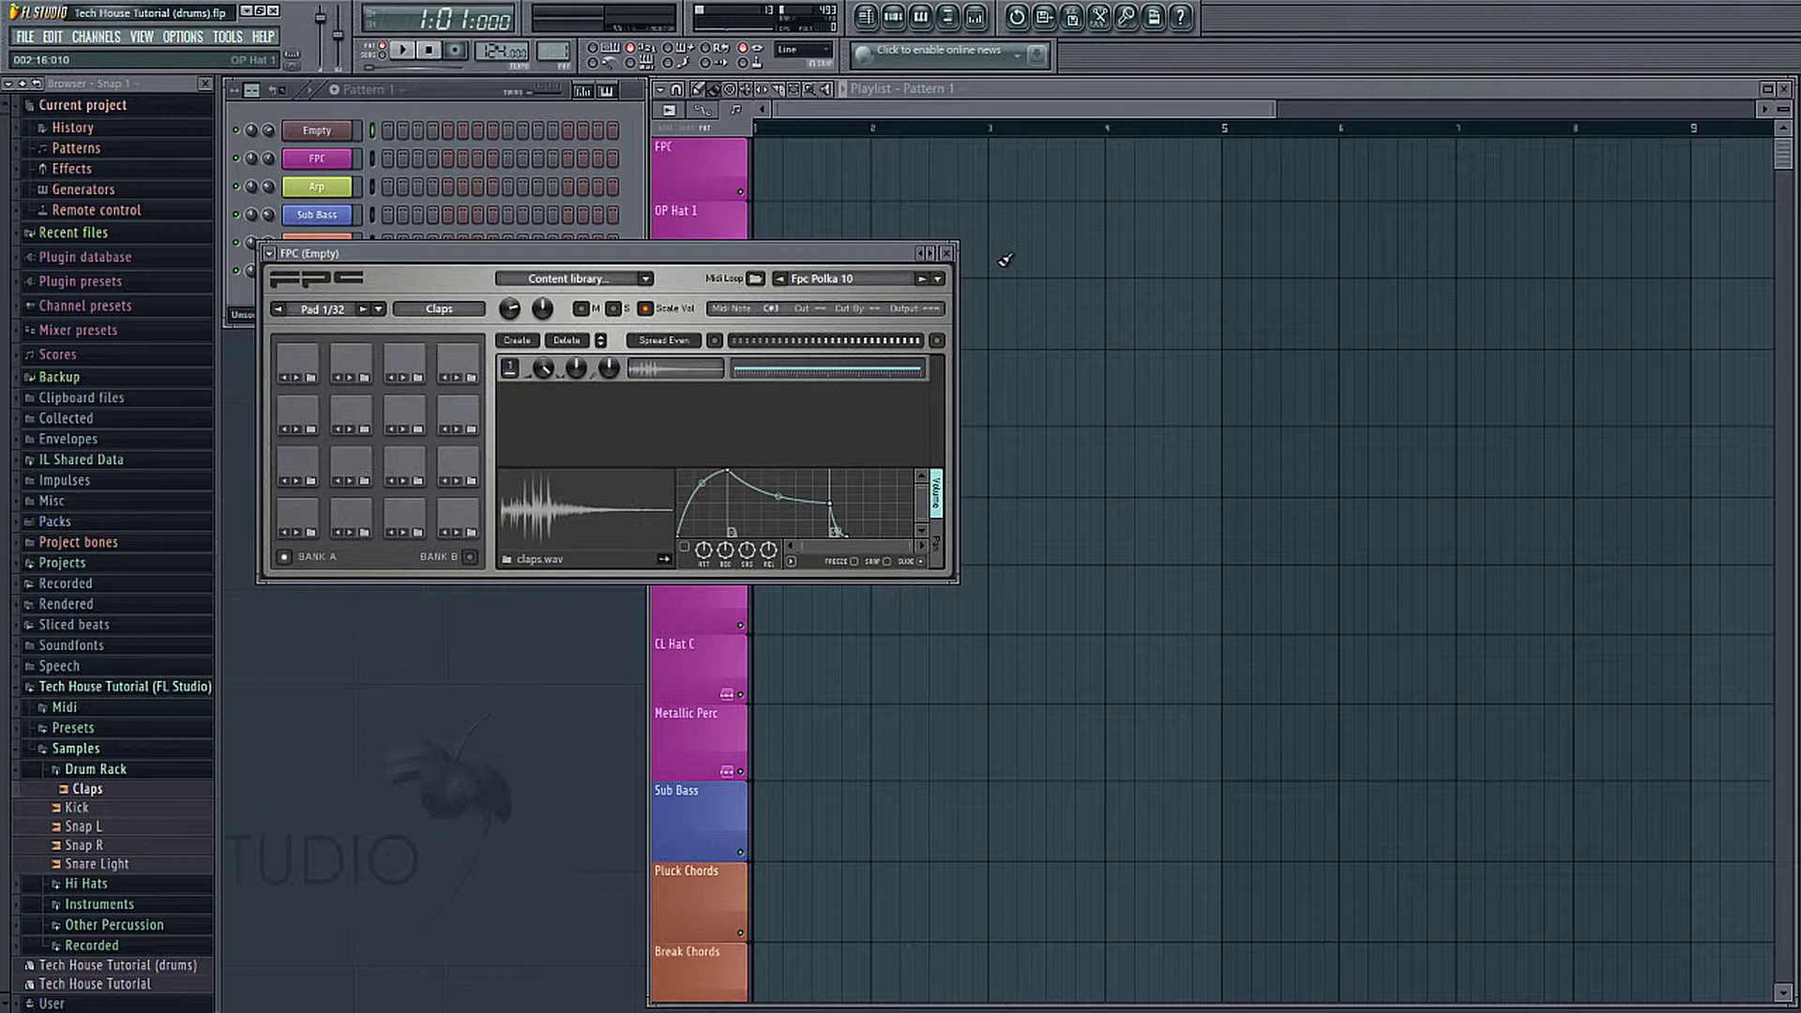
click(947, 255)
Step: Delete the Empty channel and confirm with OK
right_click(317, 133)
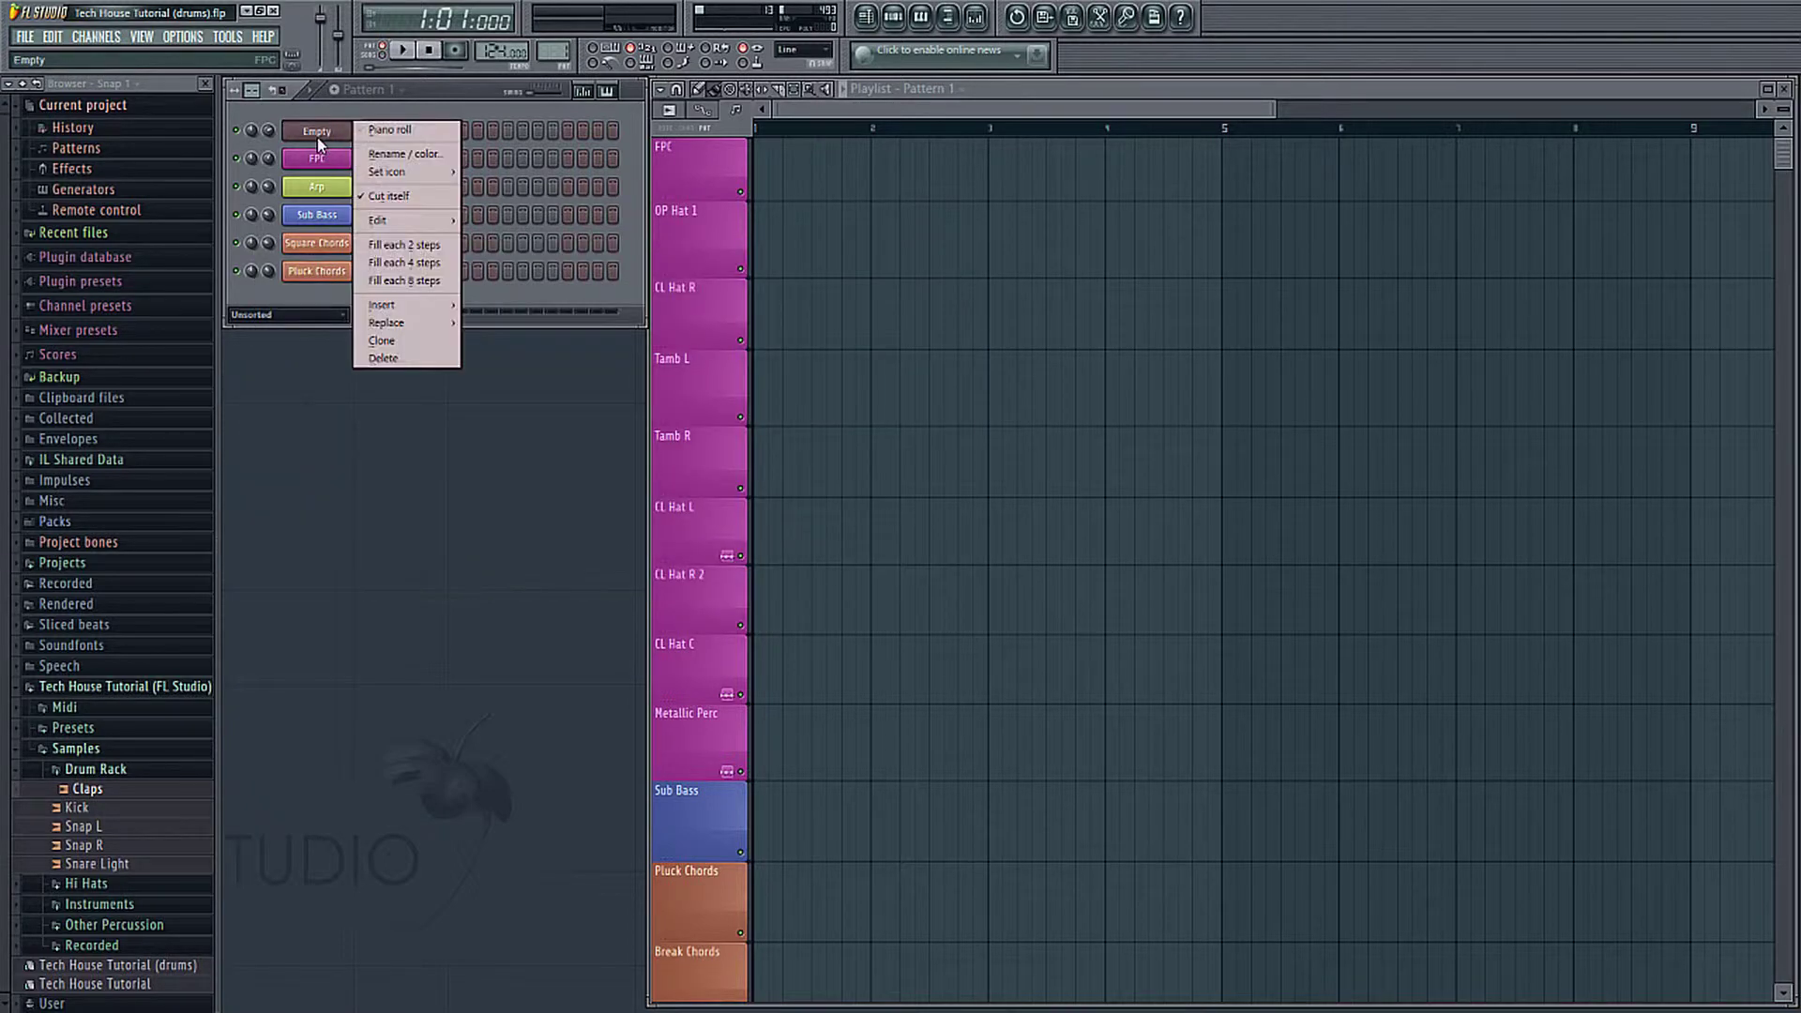
click(413, 361)
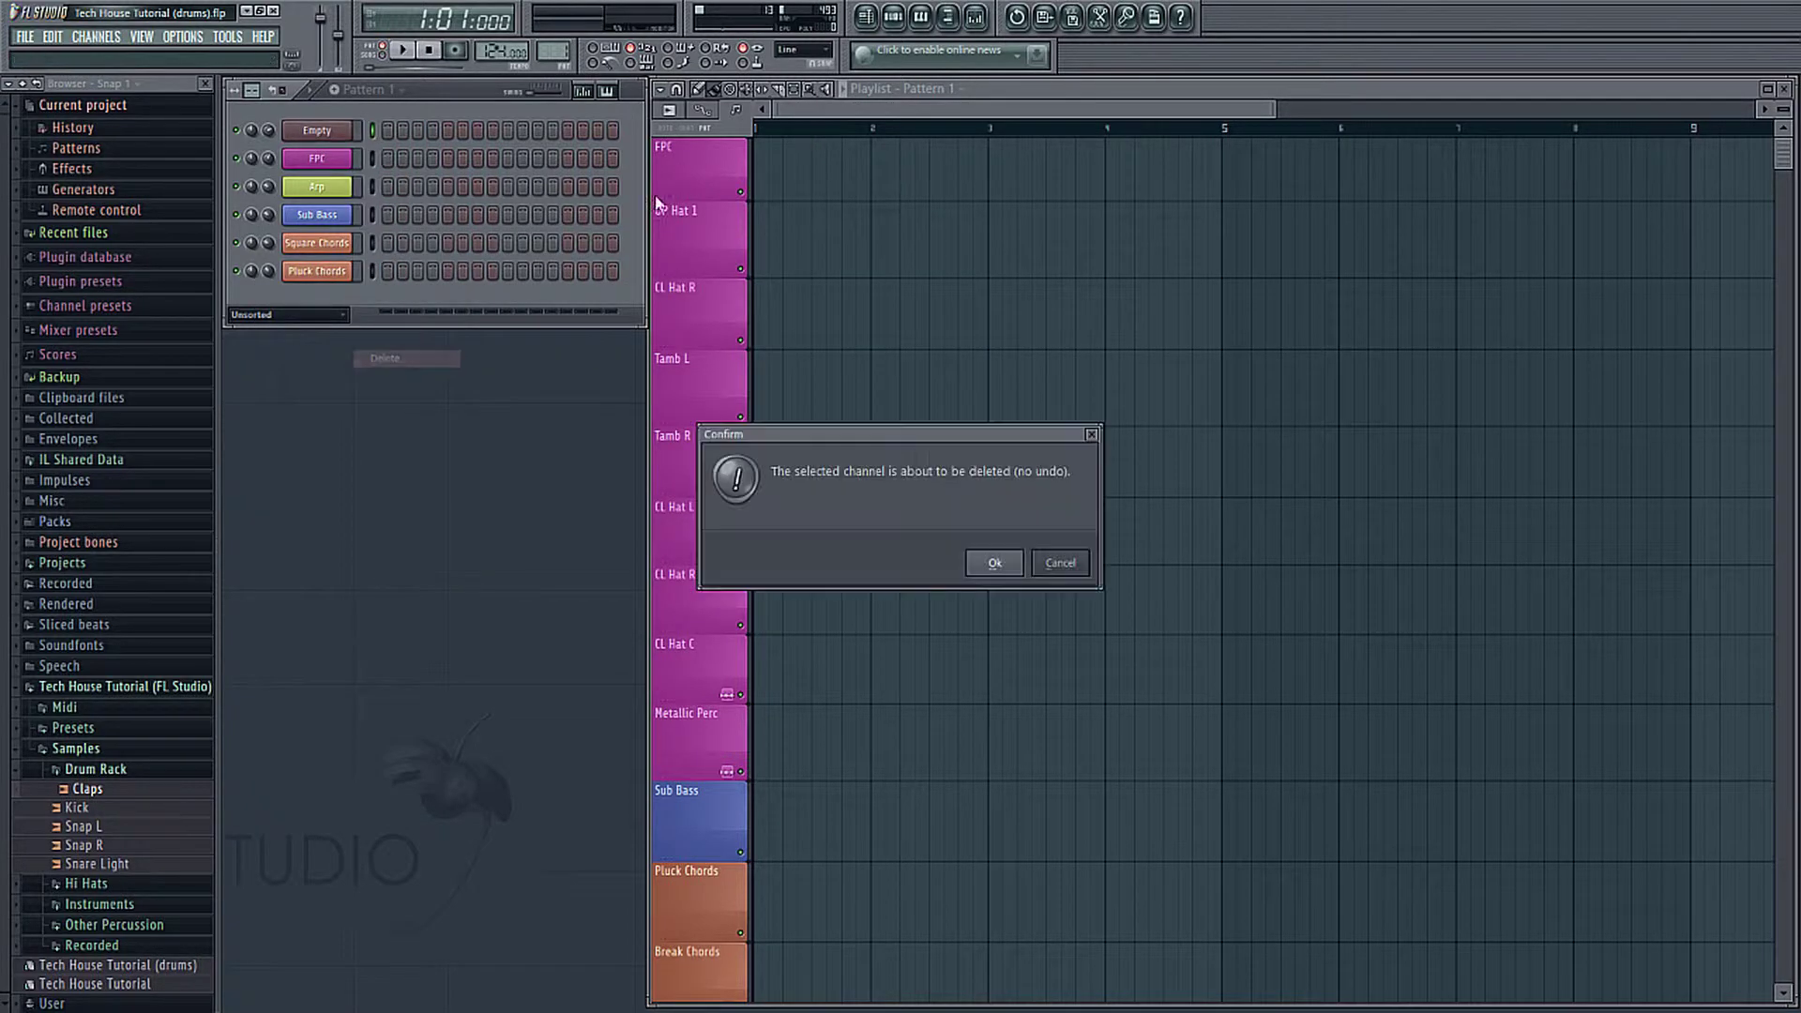
click(995, 564)
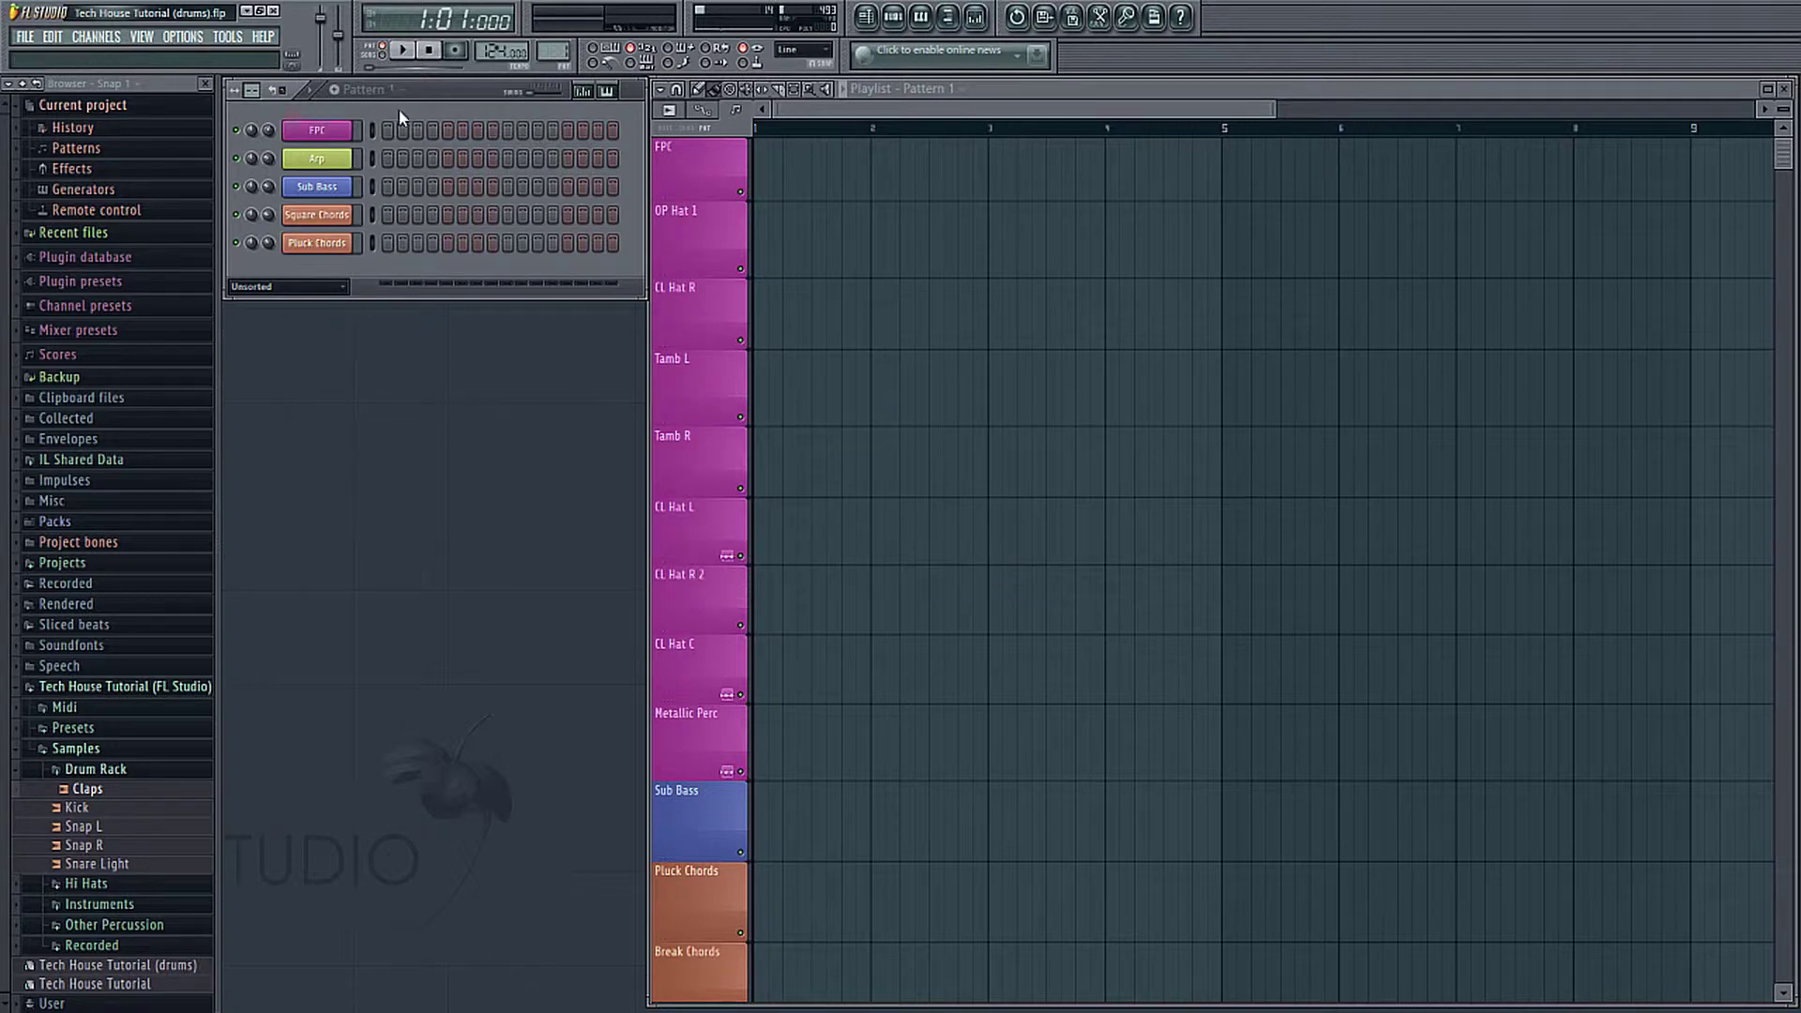
Step: Open the original FPC kit and audition its Snap R, Snap L, Kick and Claps pads
click(317, 132)
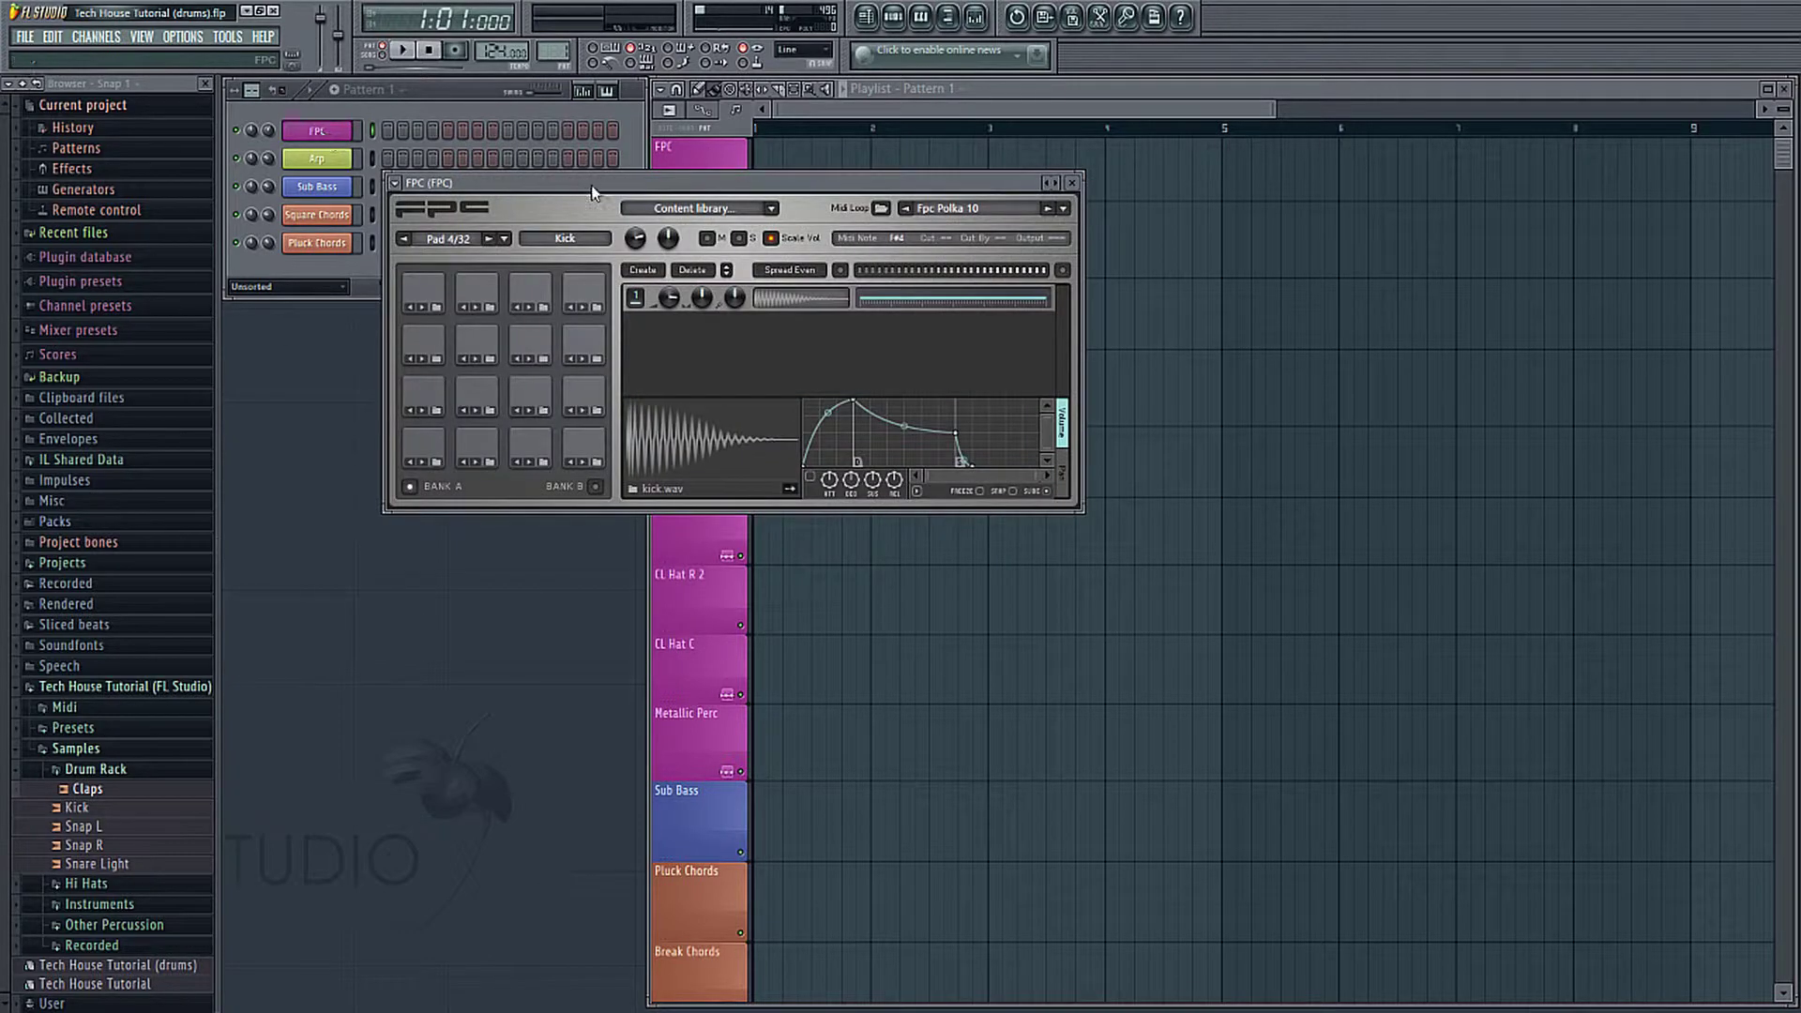
drag(591, 180, 548, 177)
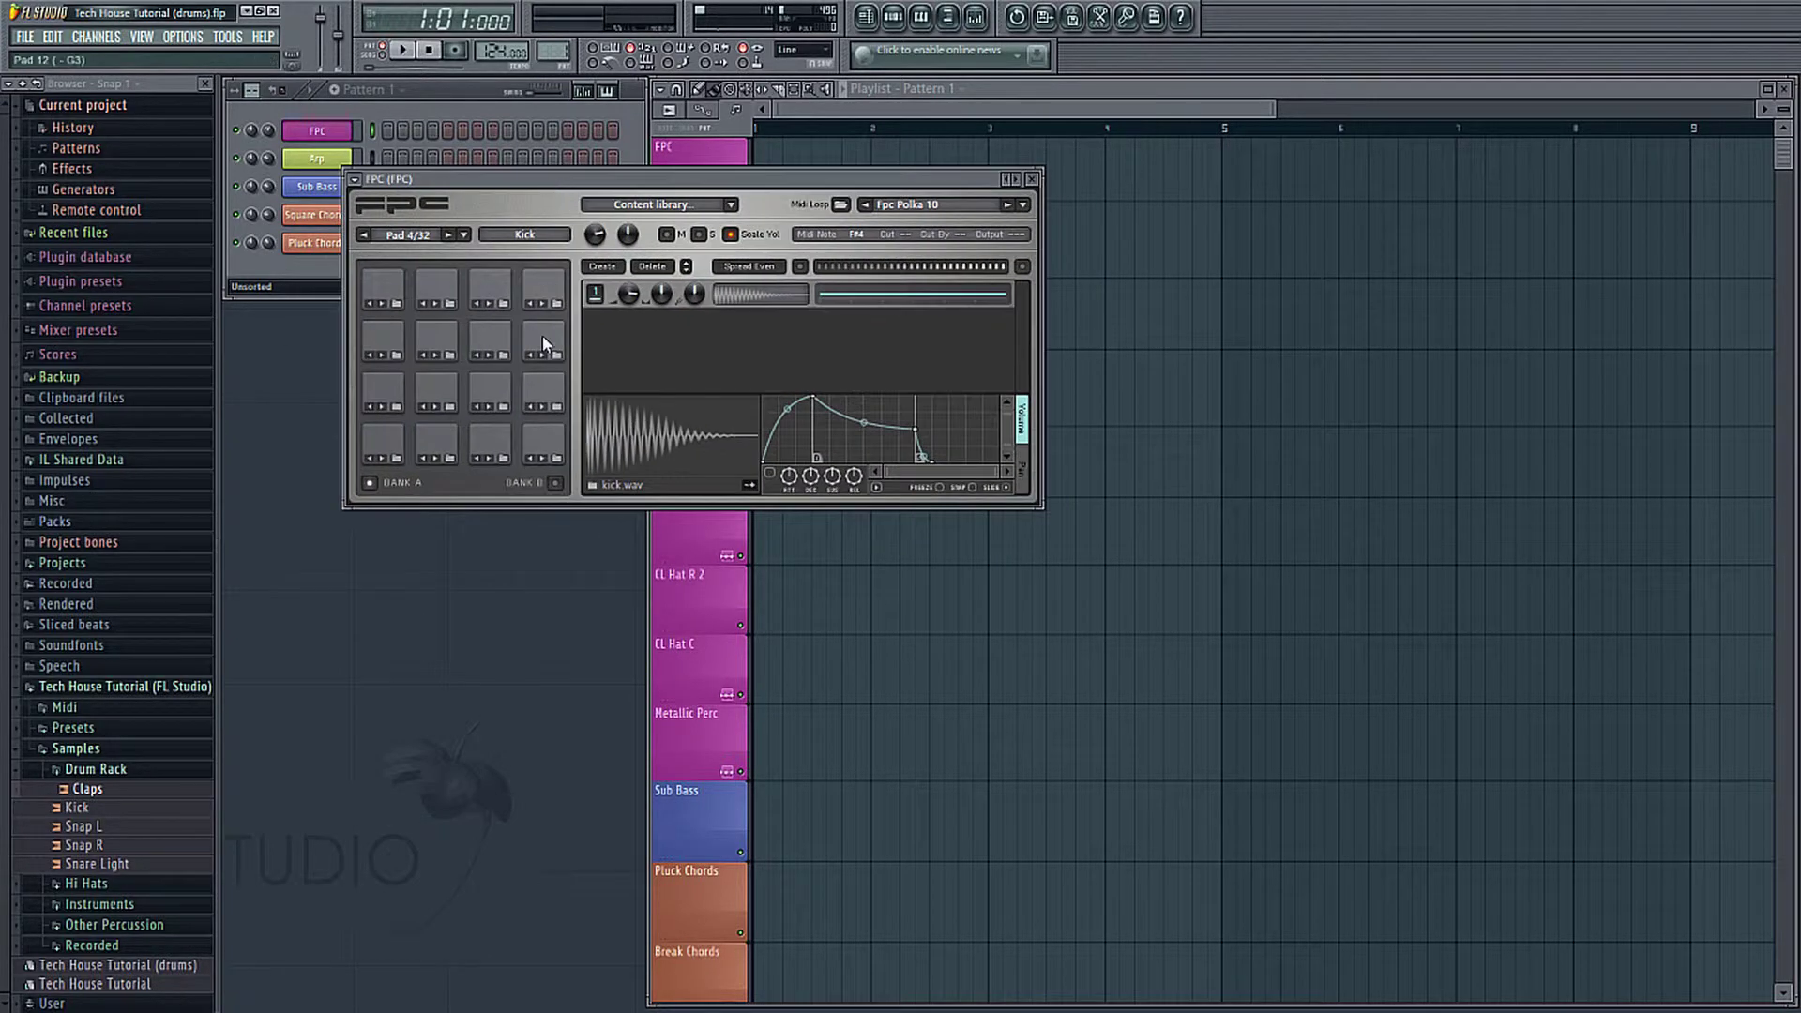
click(385, 448)
click(435, 448)
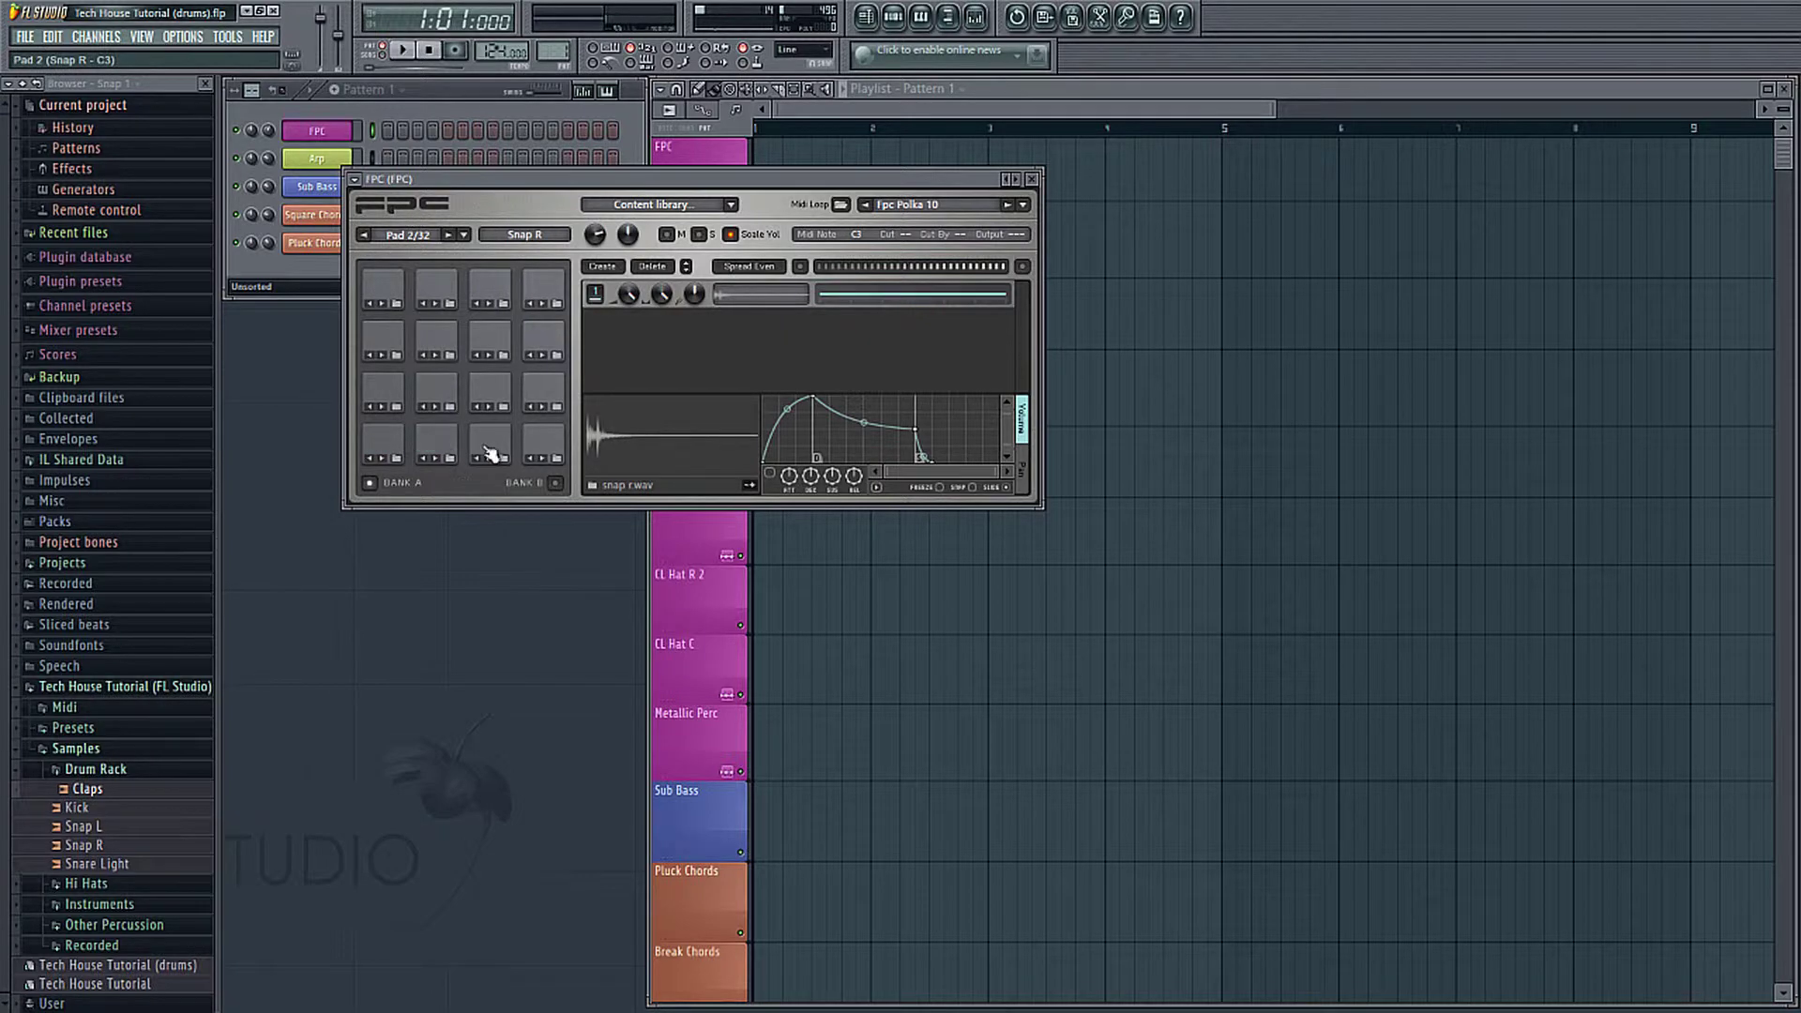
click(487, 450)
click(540, 445)
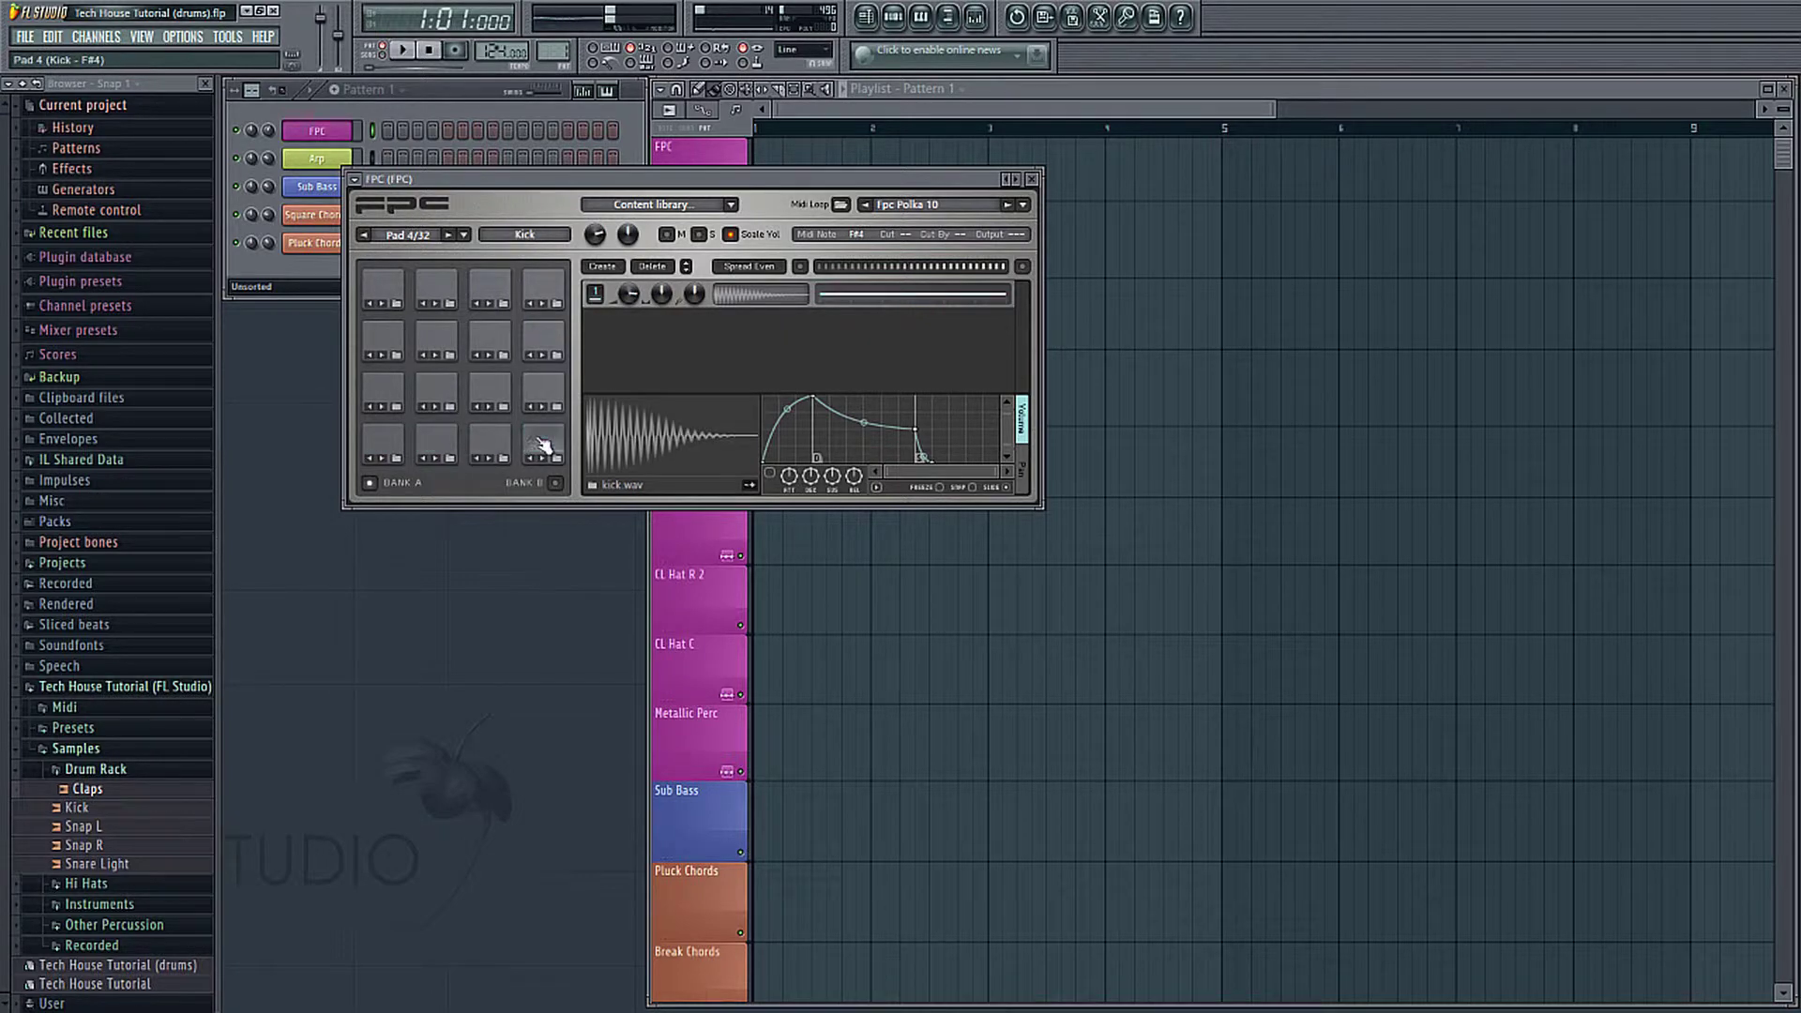
click(392, 396)
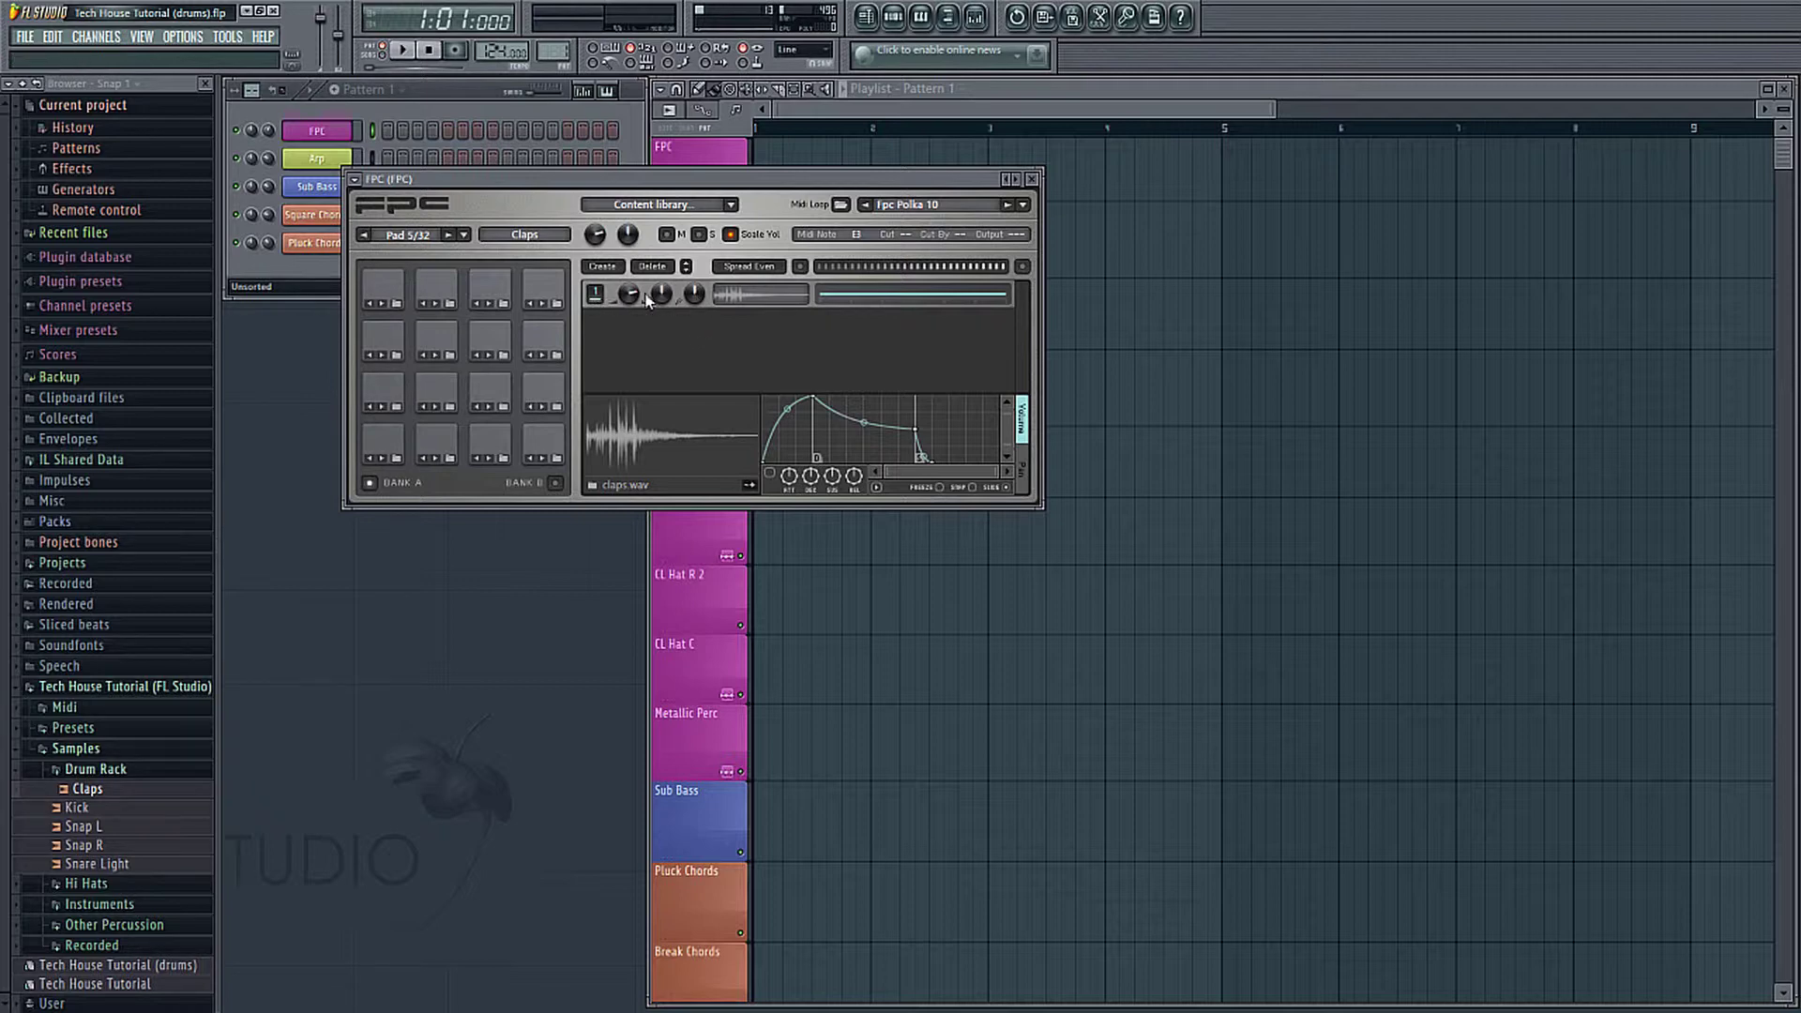
Step: Replay the first bottom-row, Snap R and Snap L pads, then close the FPC window
click(384, 442)
click(436, 445)
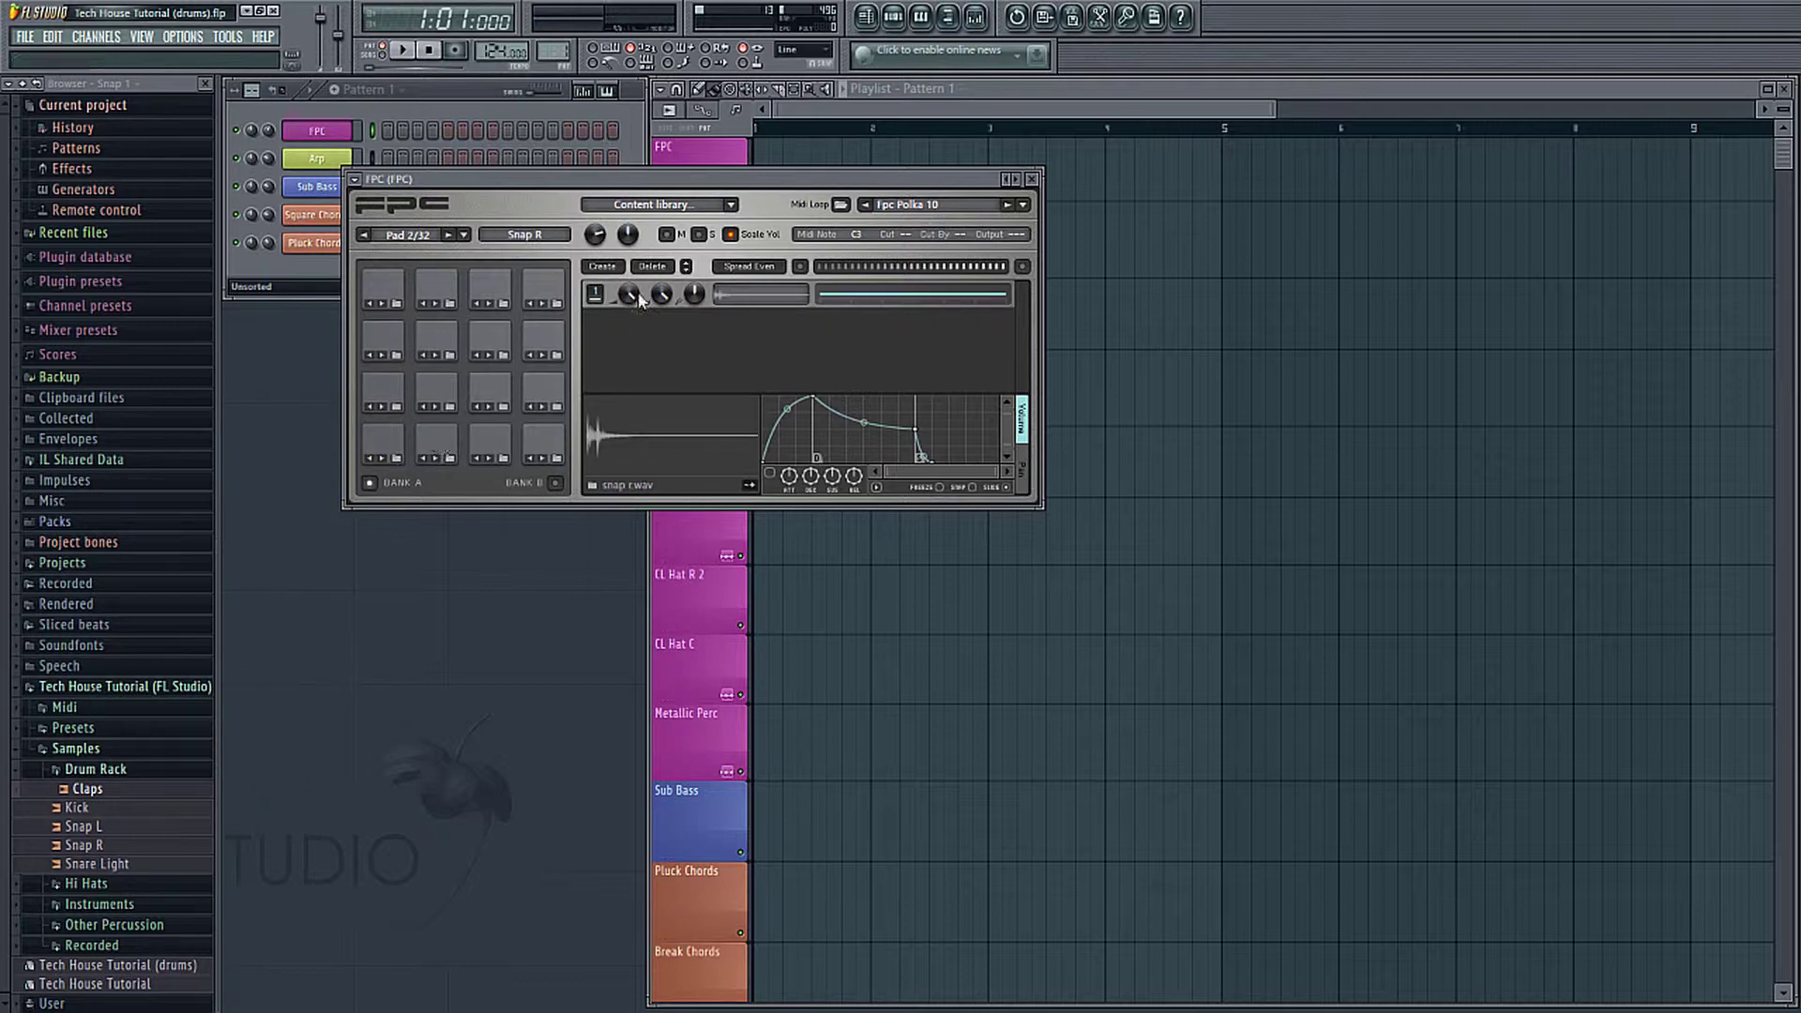
click(495, 445)
drag(605, 181, 497, 325)
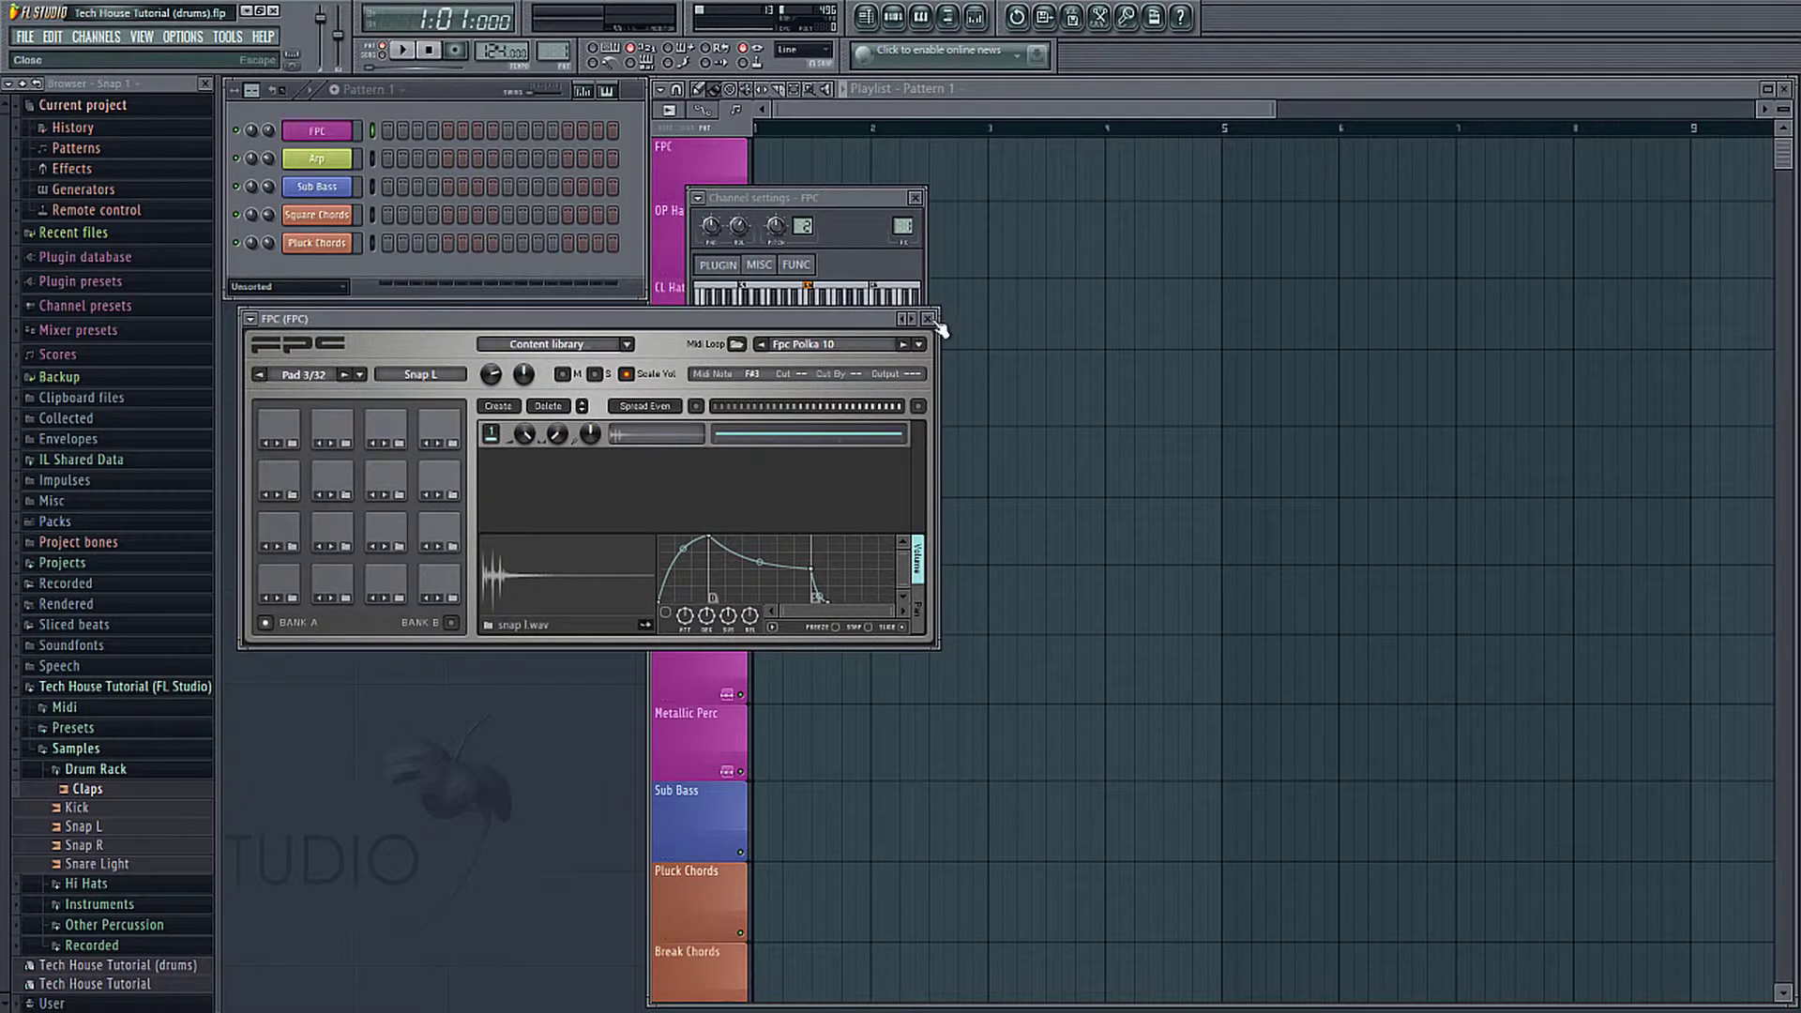
click(927, 318)
Step: In the FPC piano roll, place Kick notes on beats 1–4 and preview them
click(914, 197)
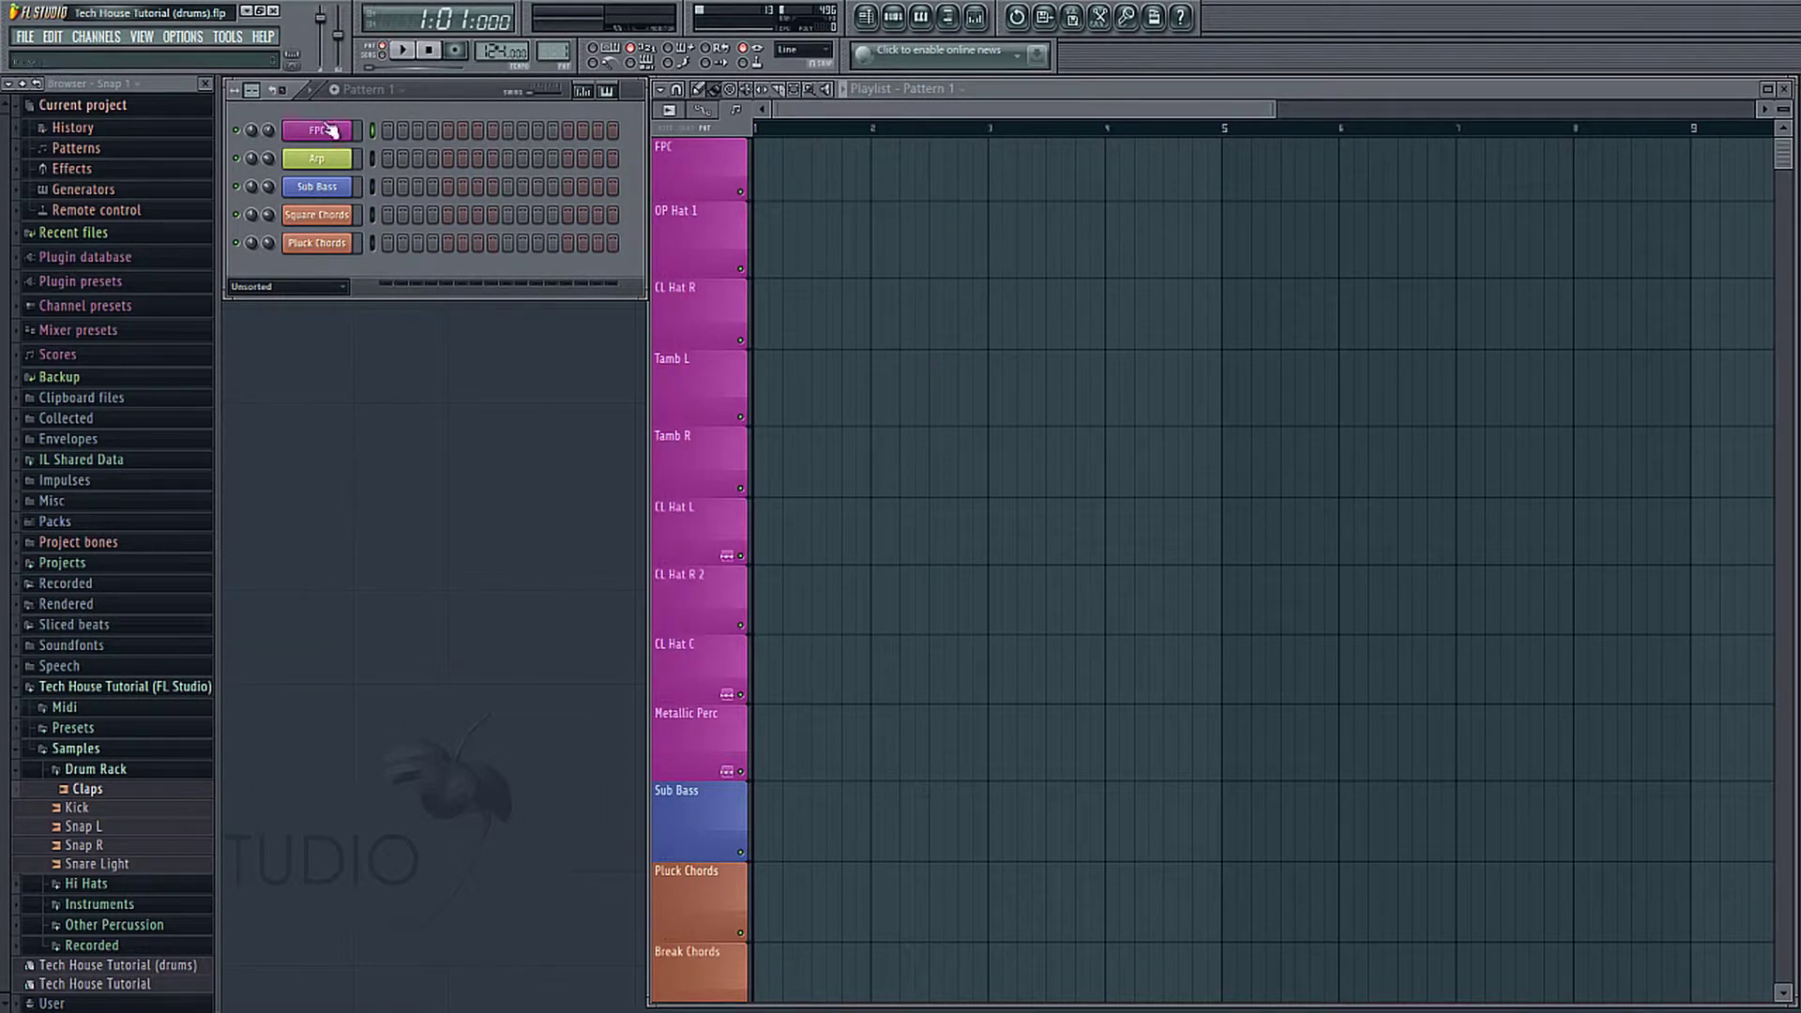
right_click(329, 138)
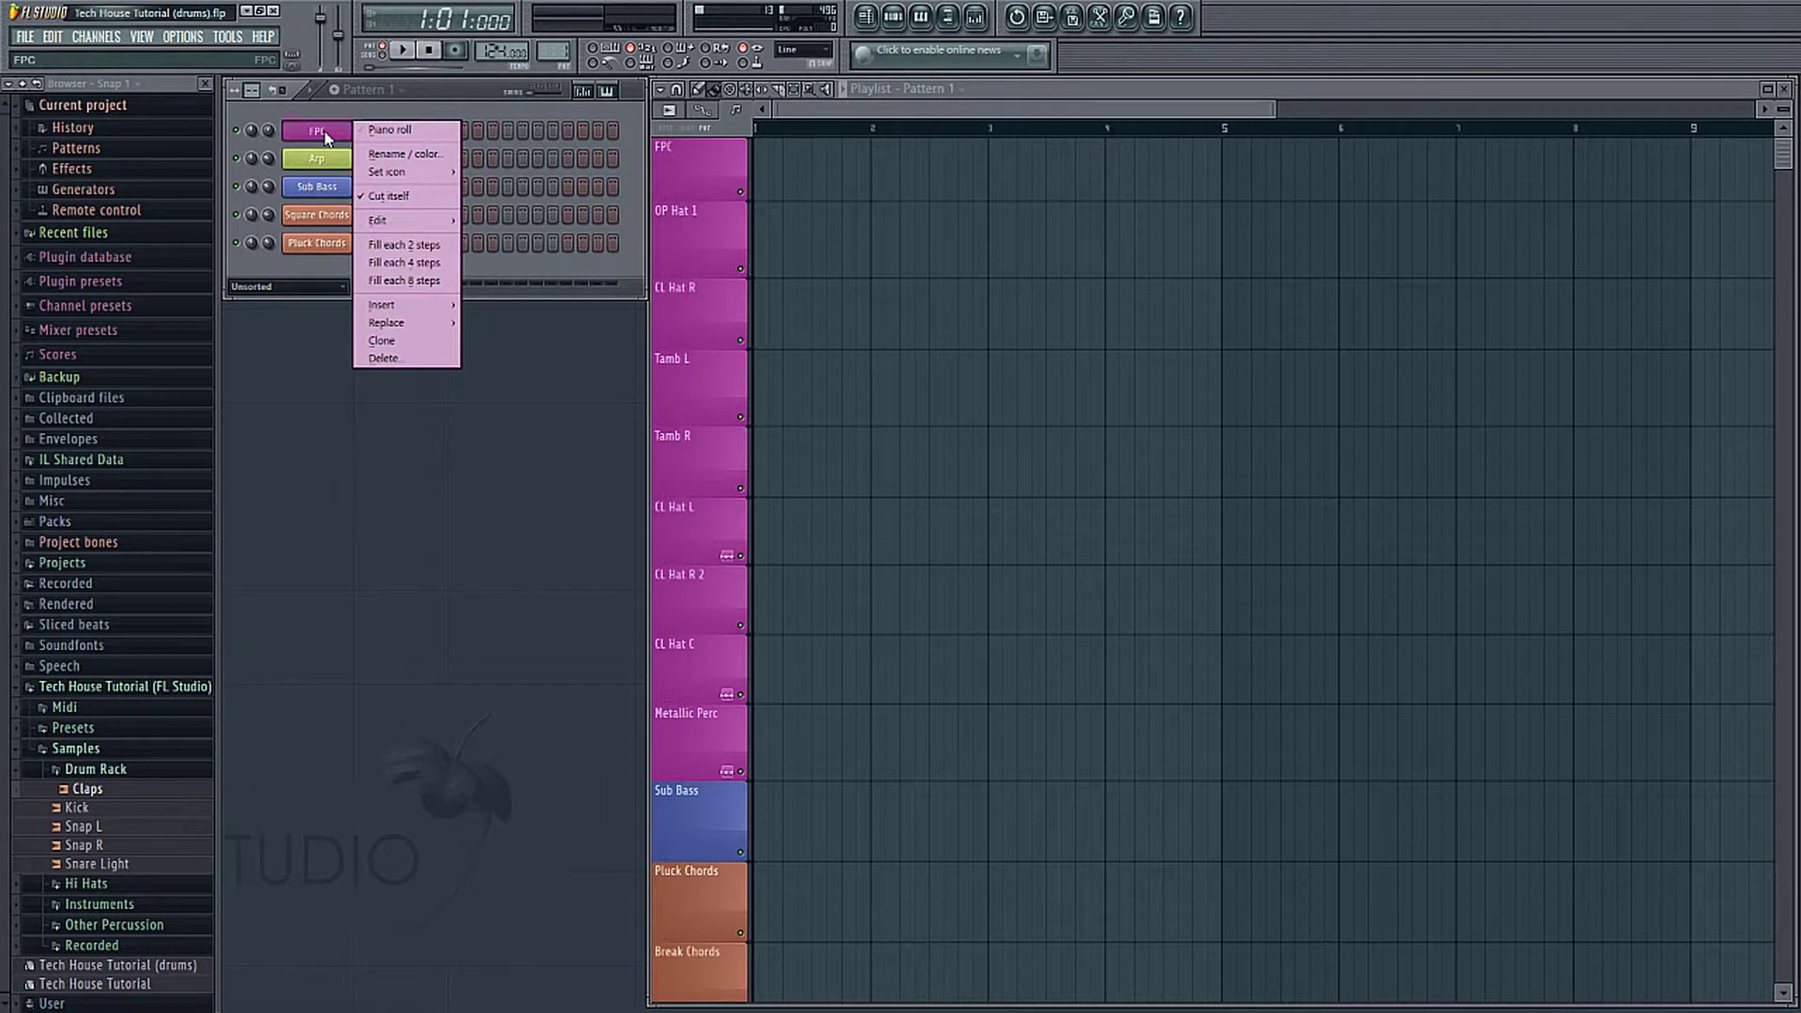
click(392, 132)
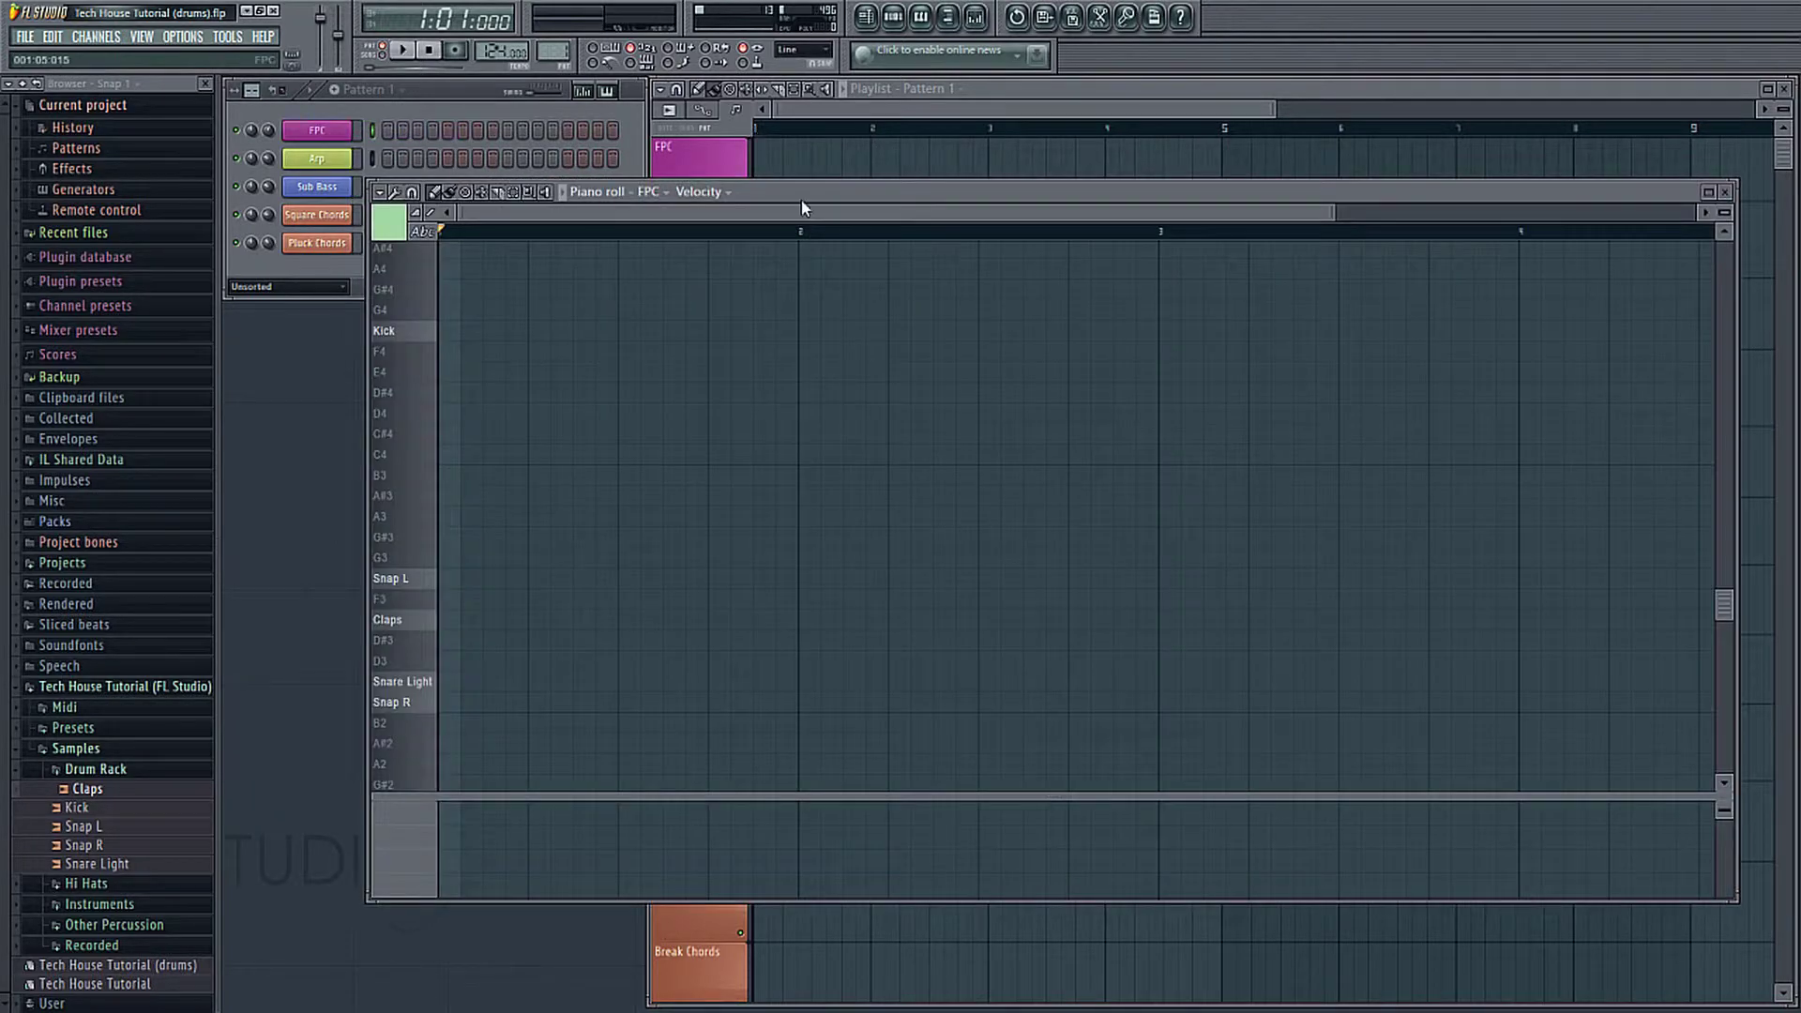
drag(723, 194, 709, 190)
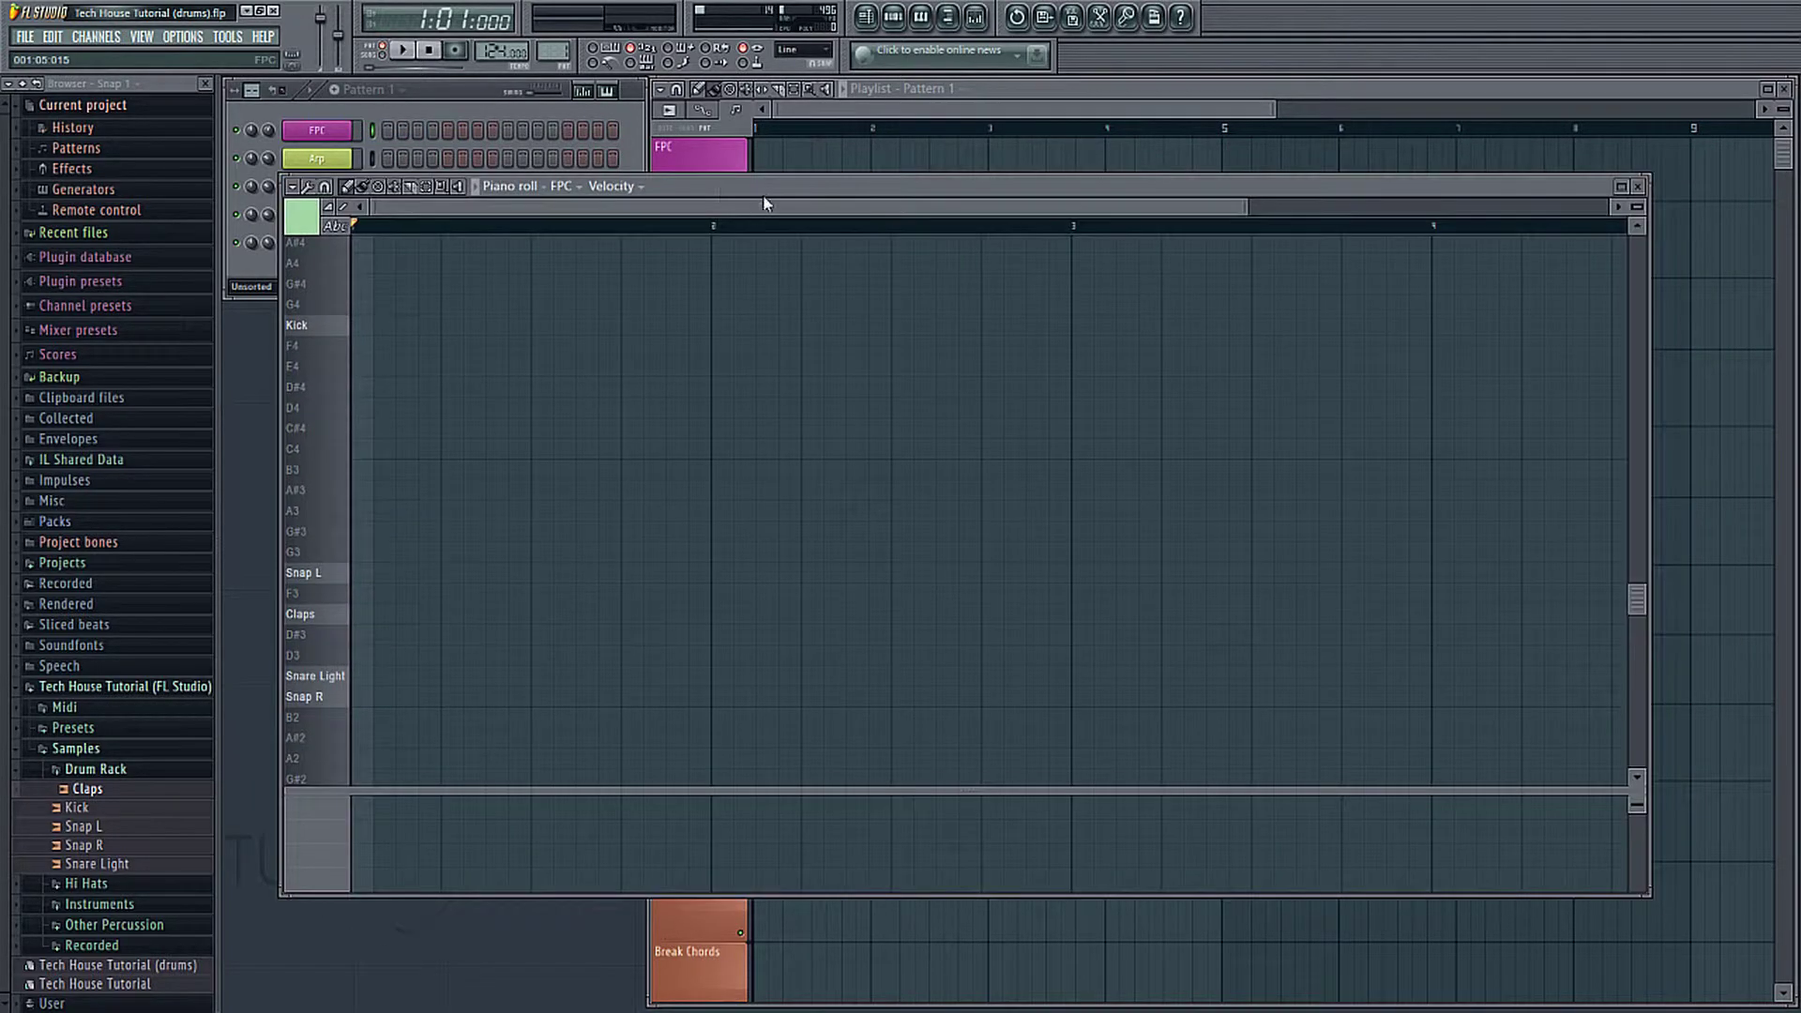
click(368, 325)
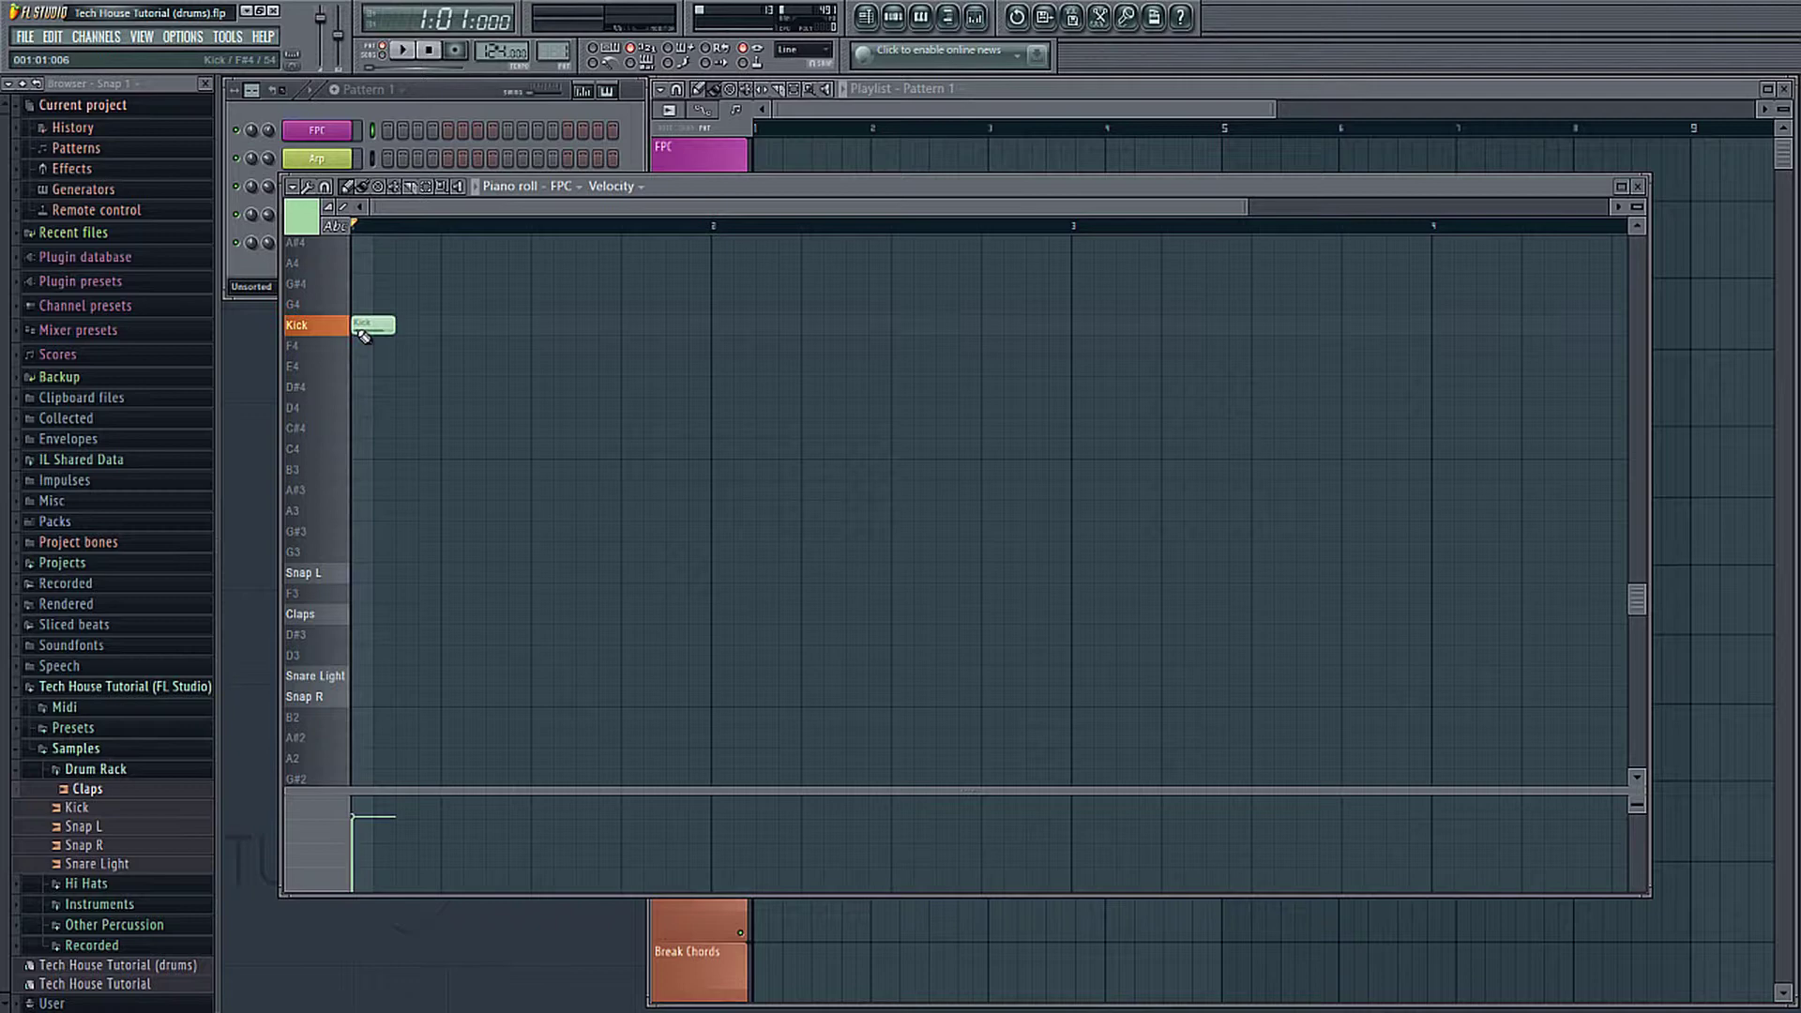
click(454, 328)
click(544, 328)
click(632, 328)
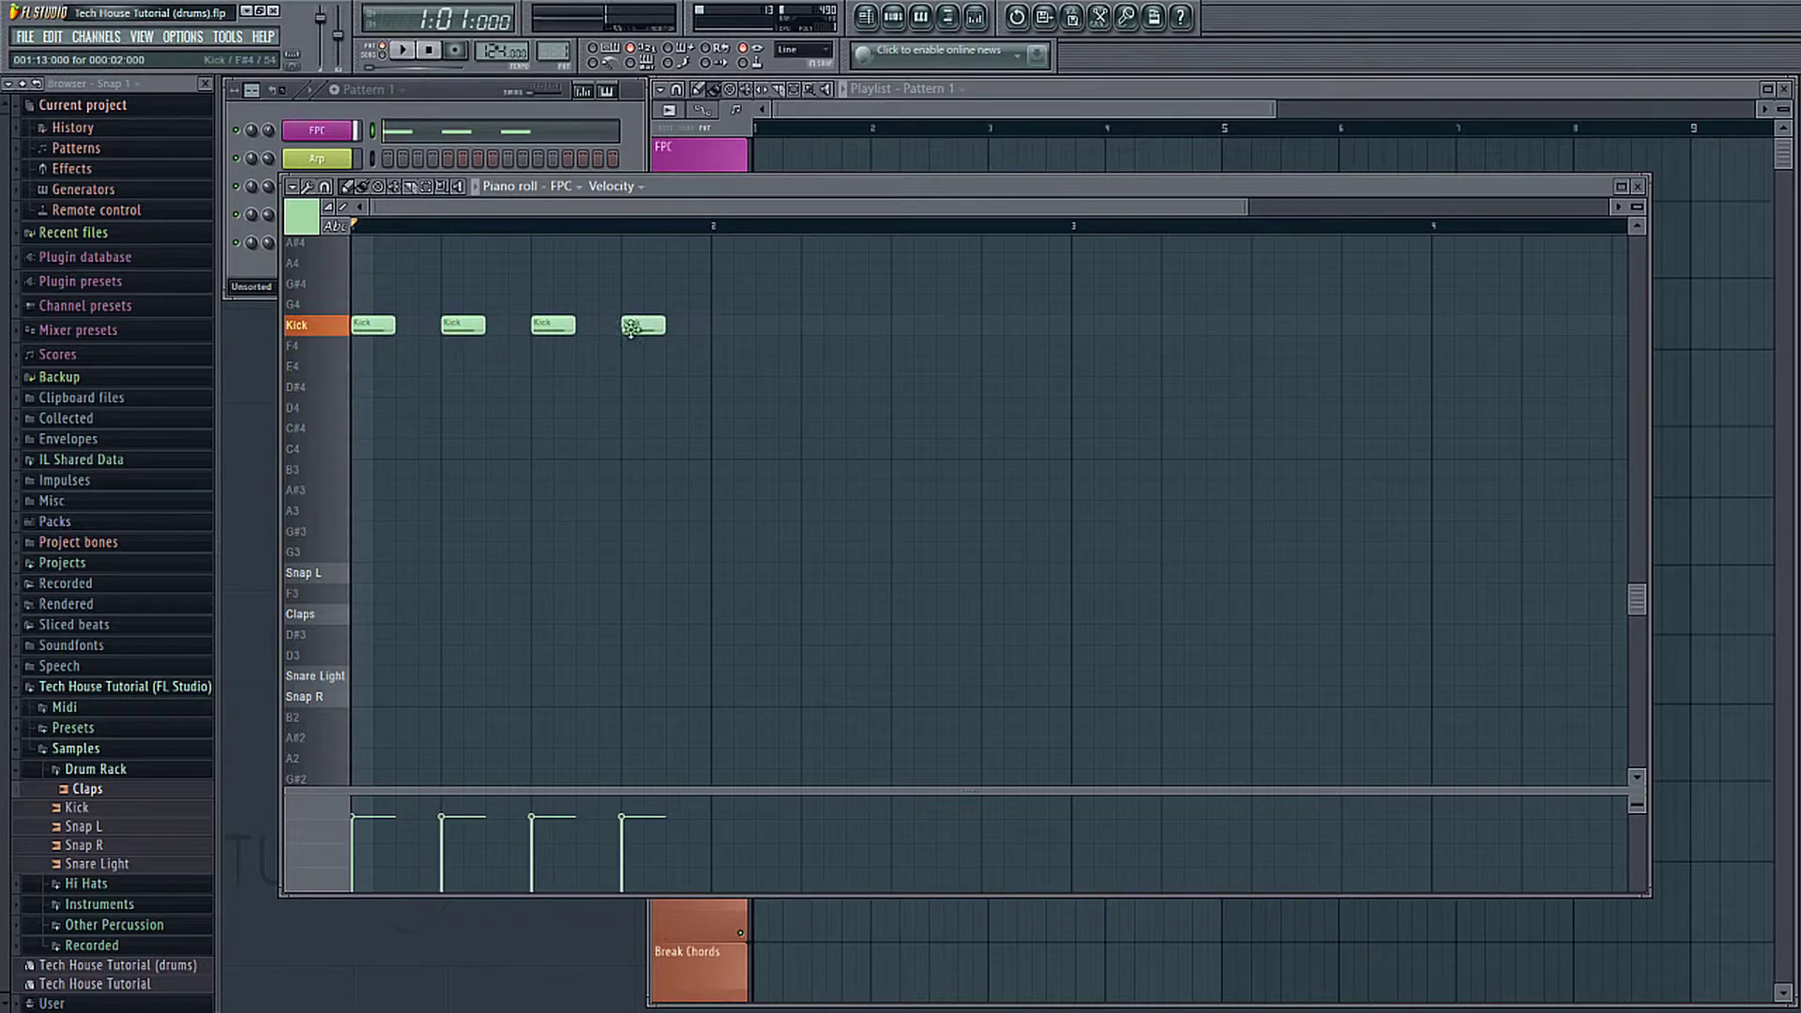
key(space)
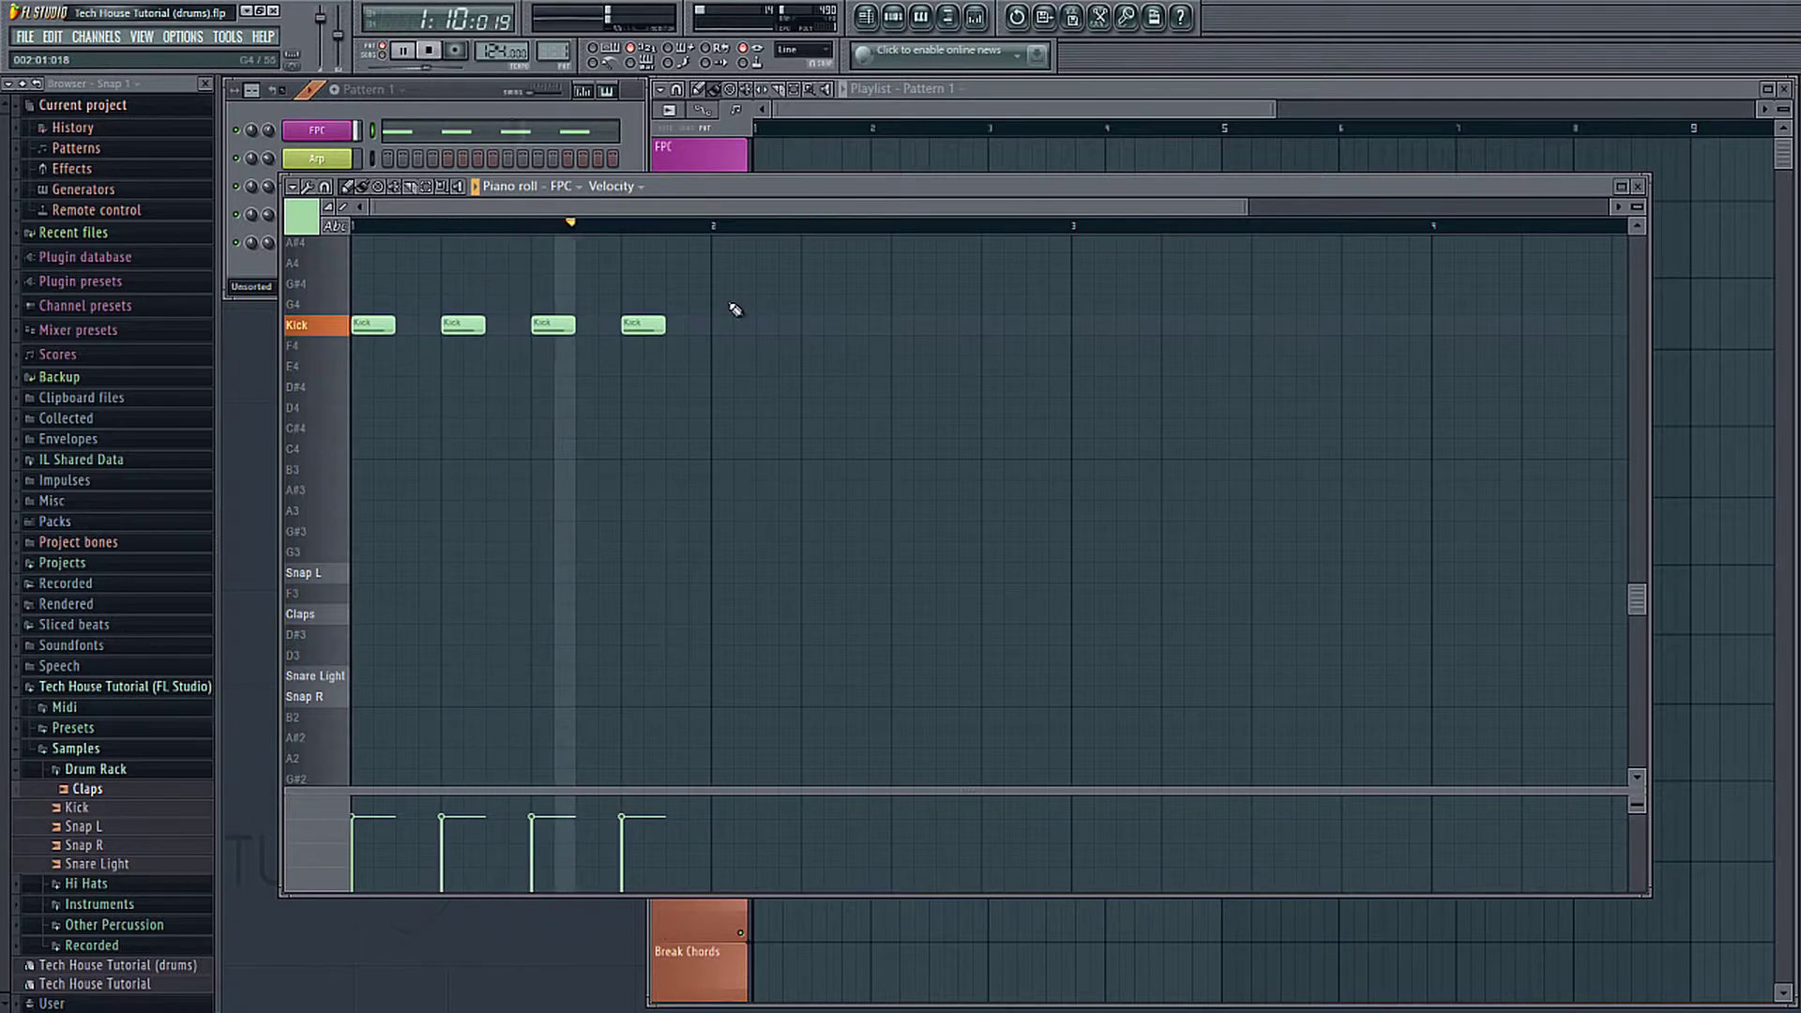
key(space)
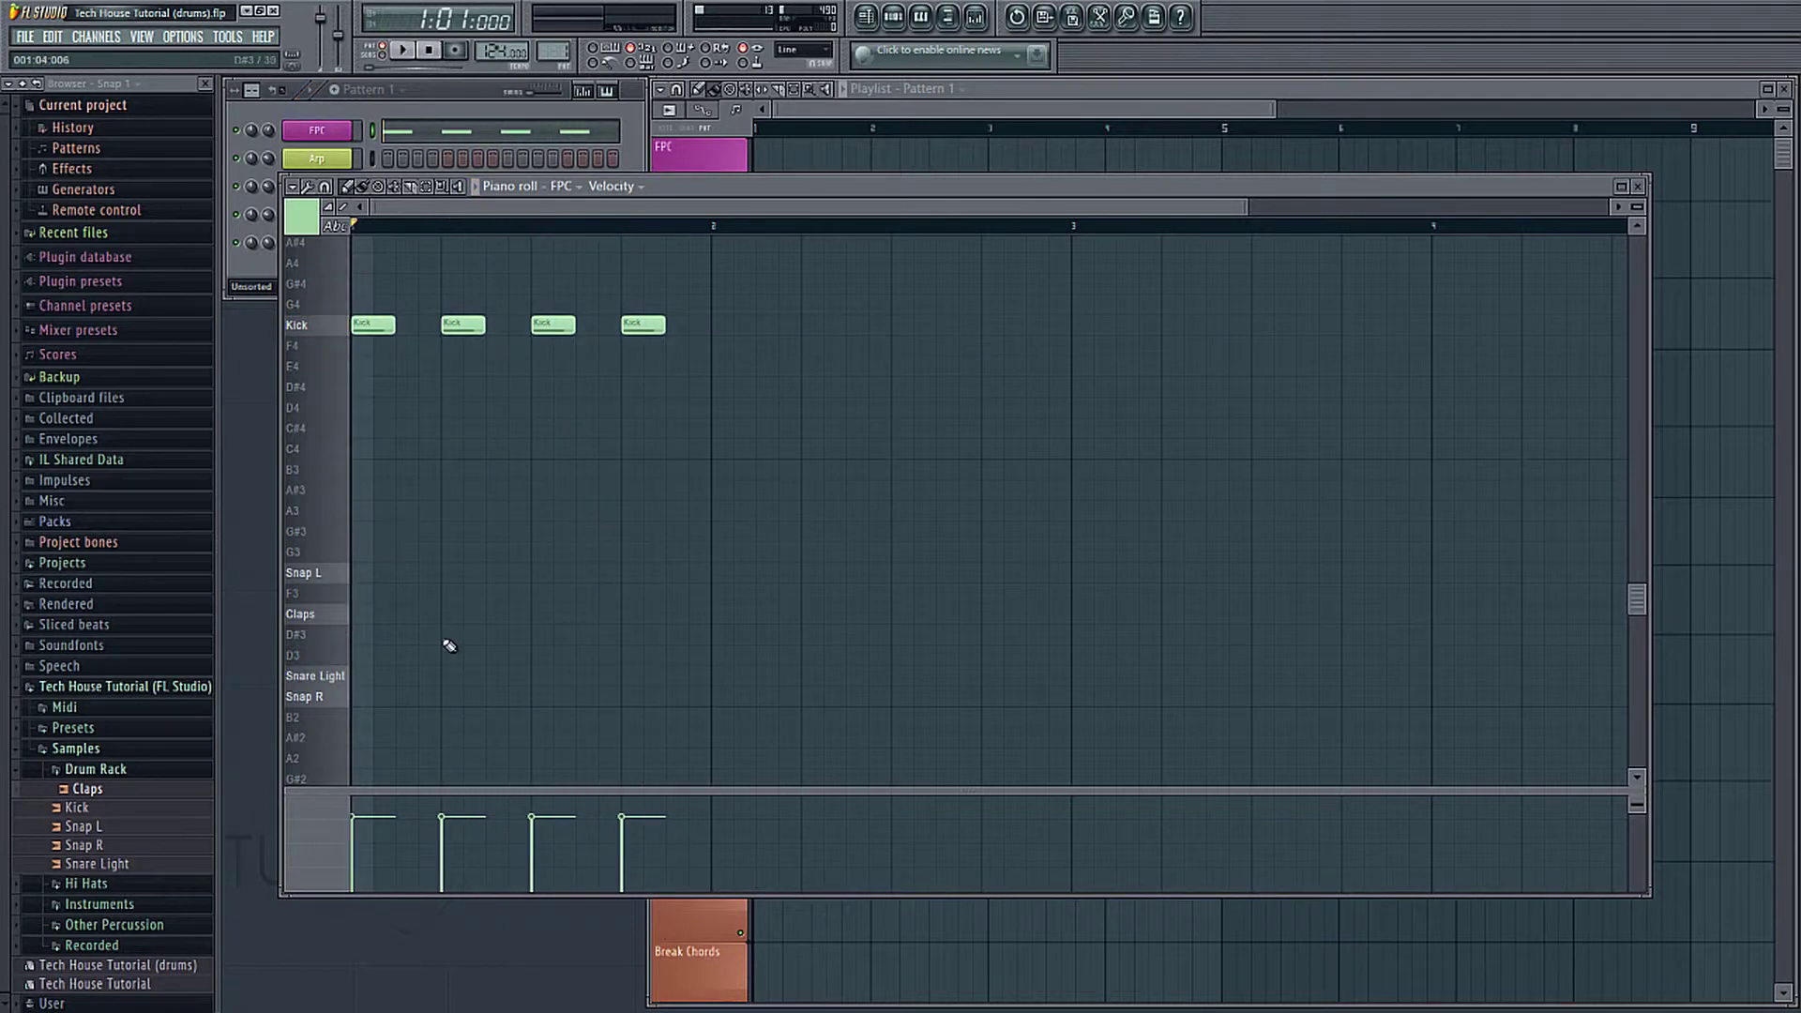
Step: Add Snap L and Snap R hits on beats 2 and 4 and preview the pattern
click(452, 574)
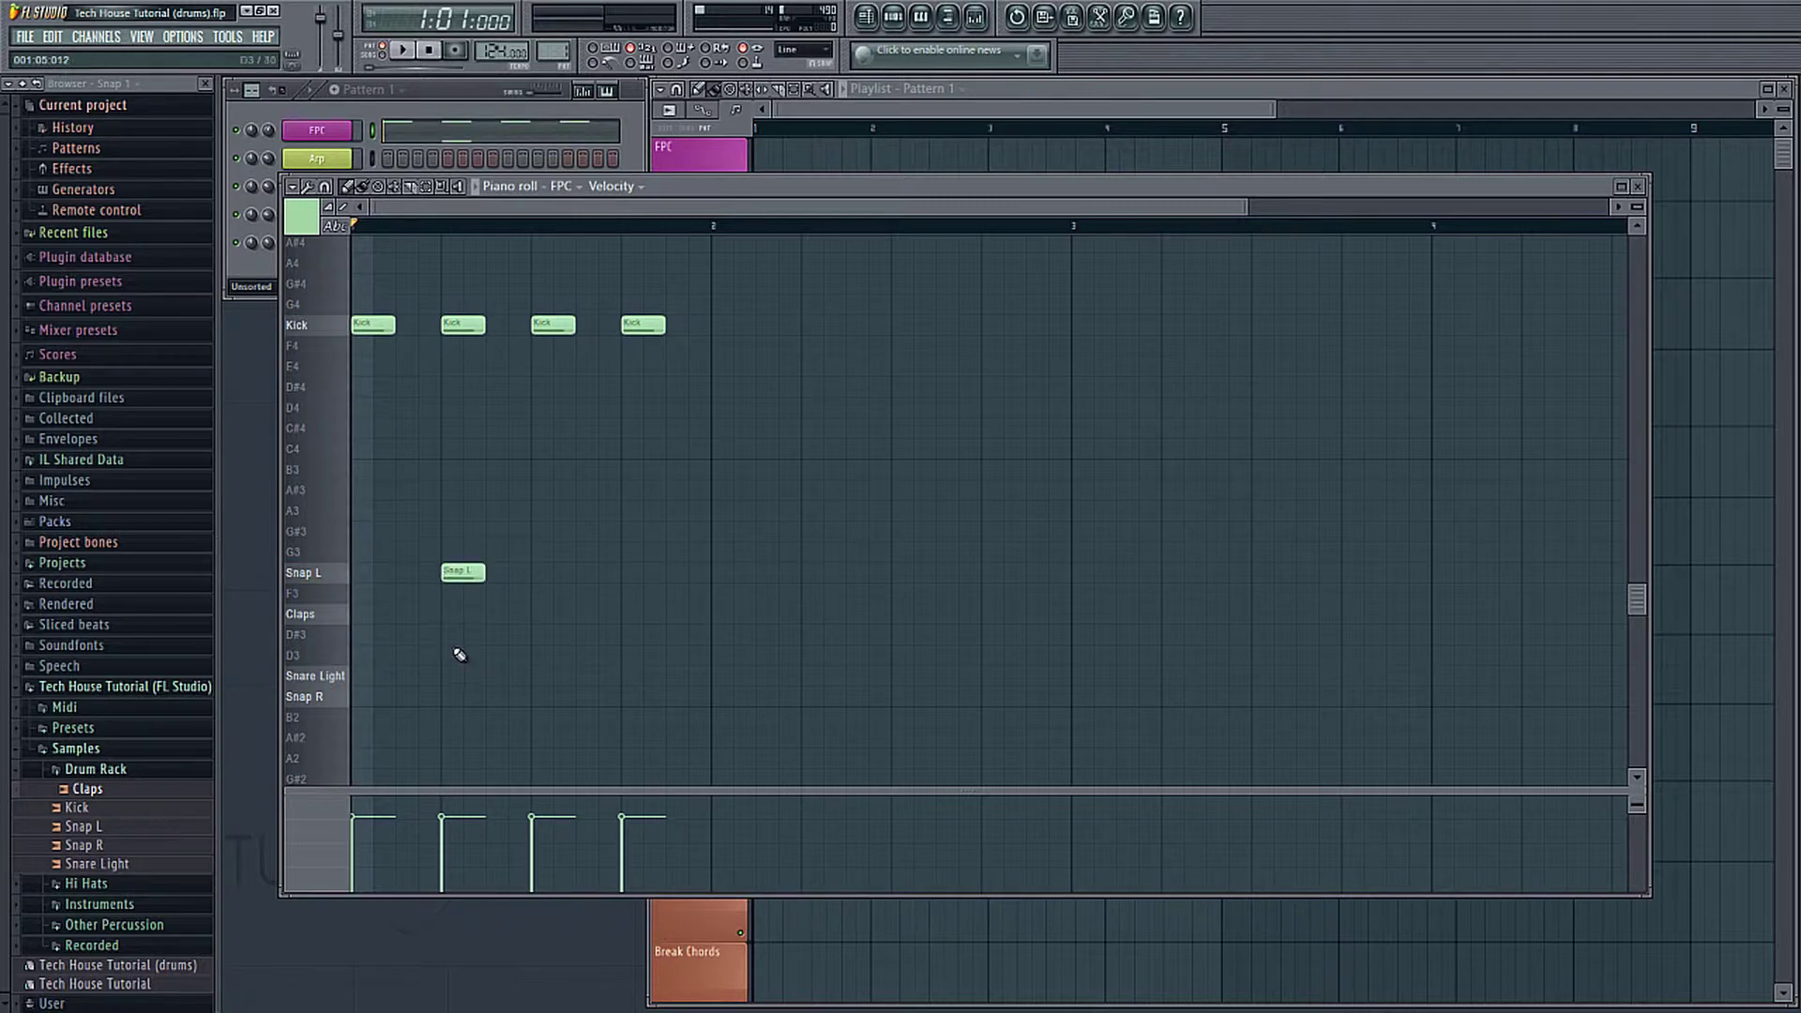
click(456, 699)
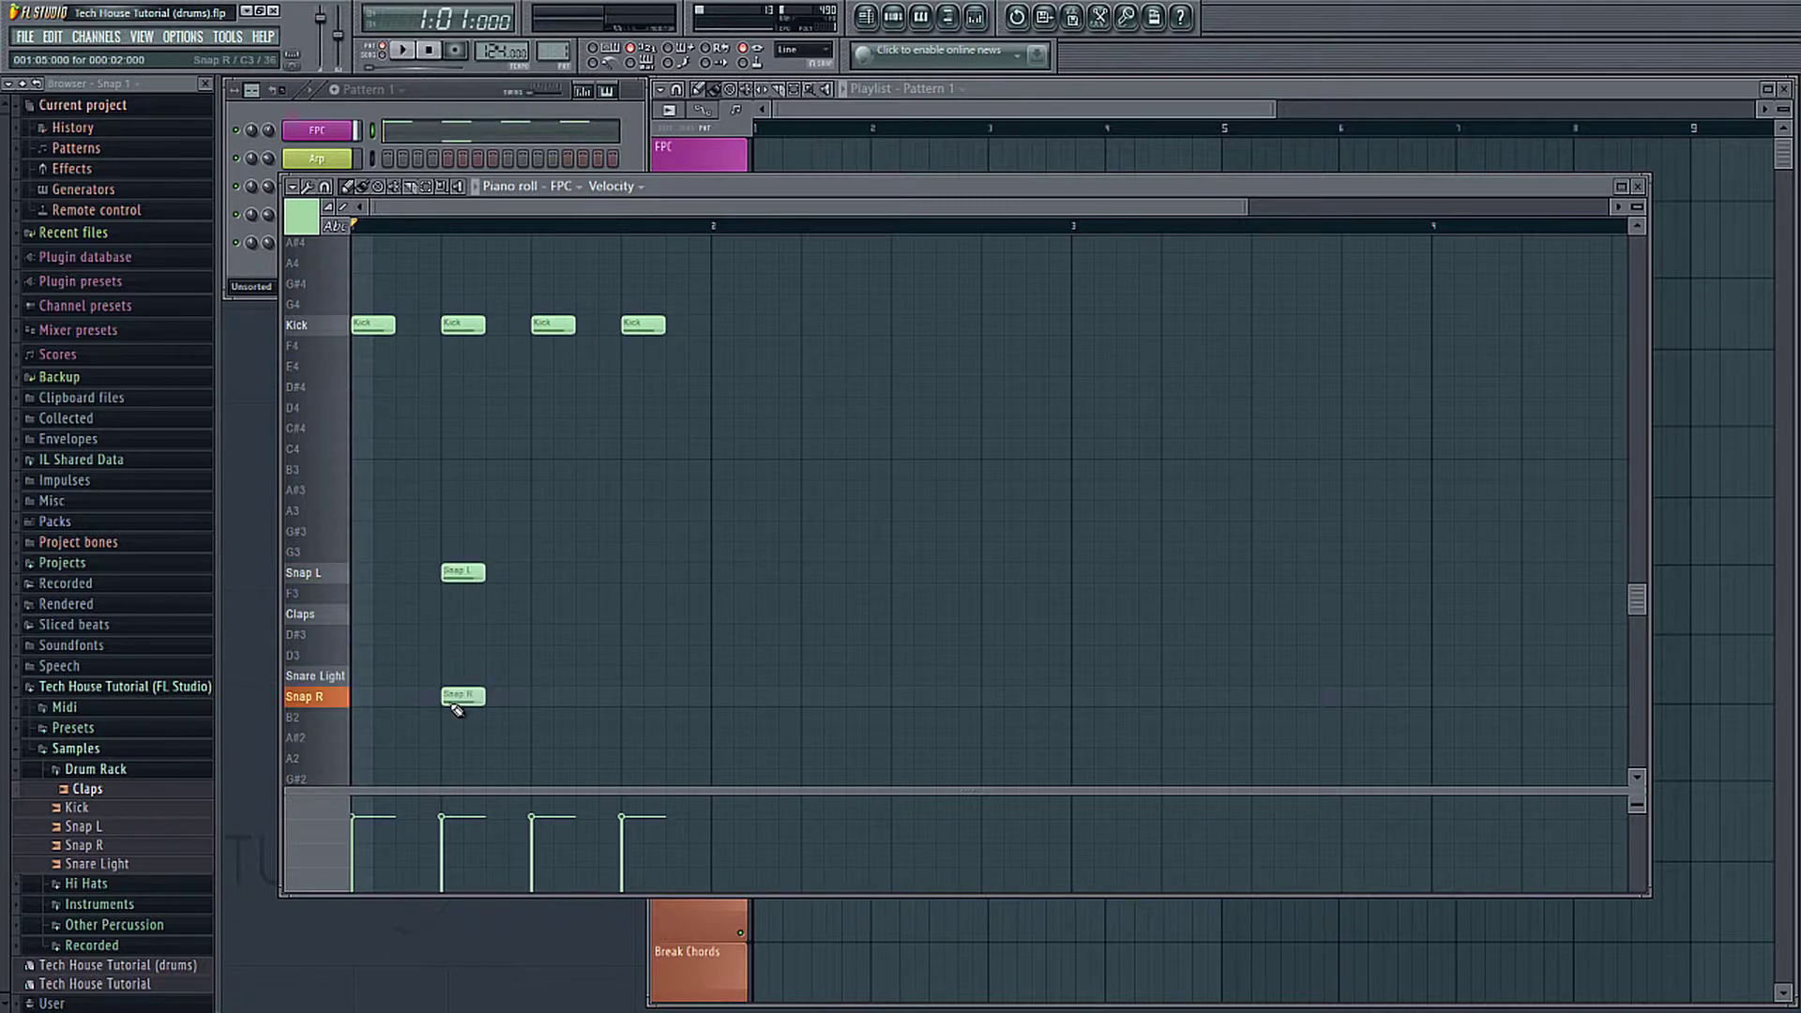
click(634, 574)
click(626, 698)
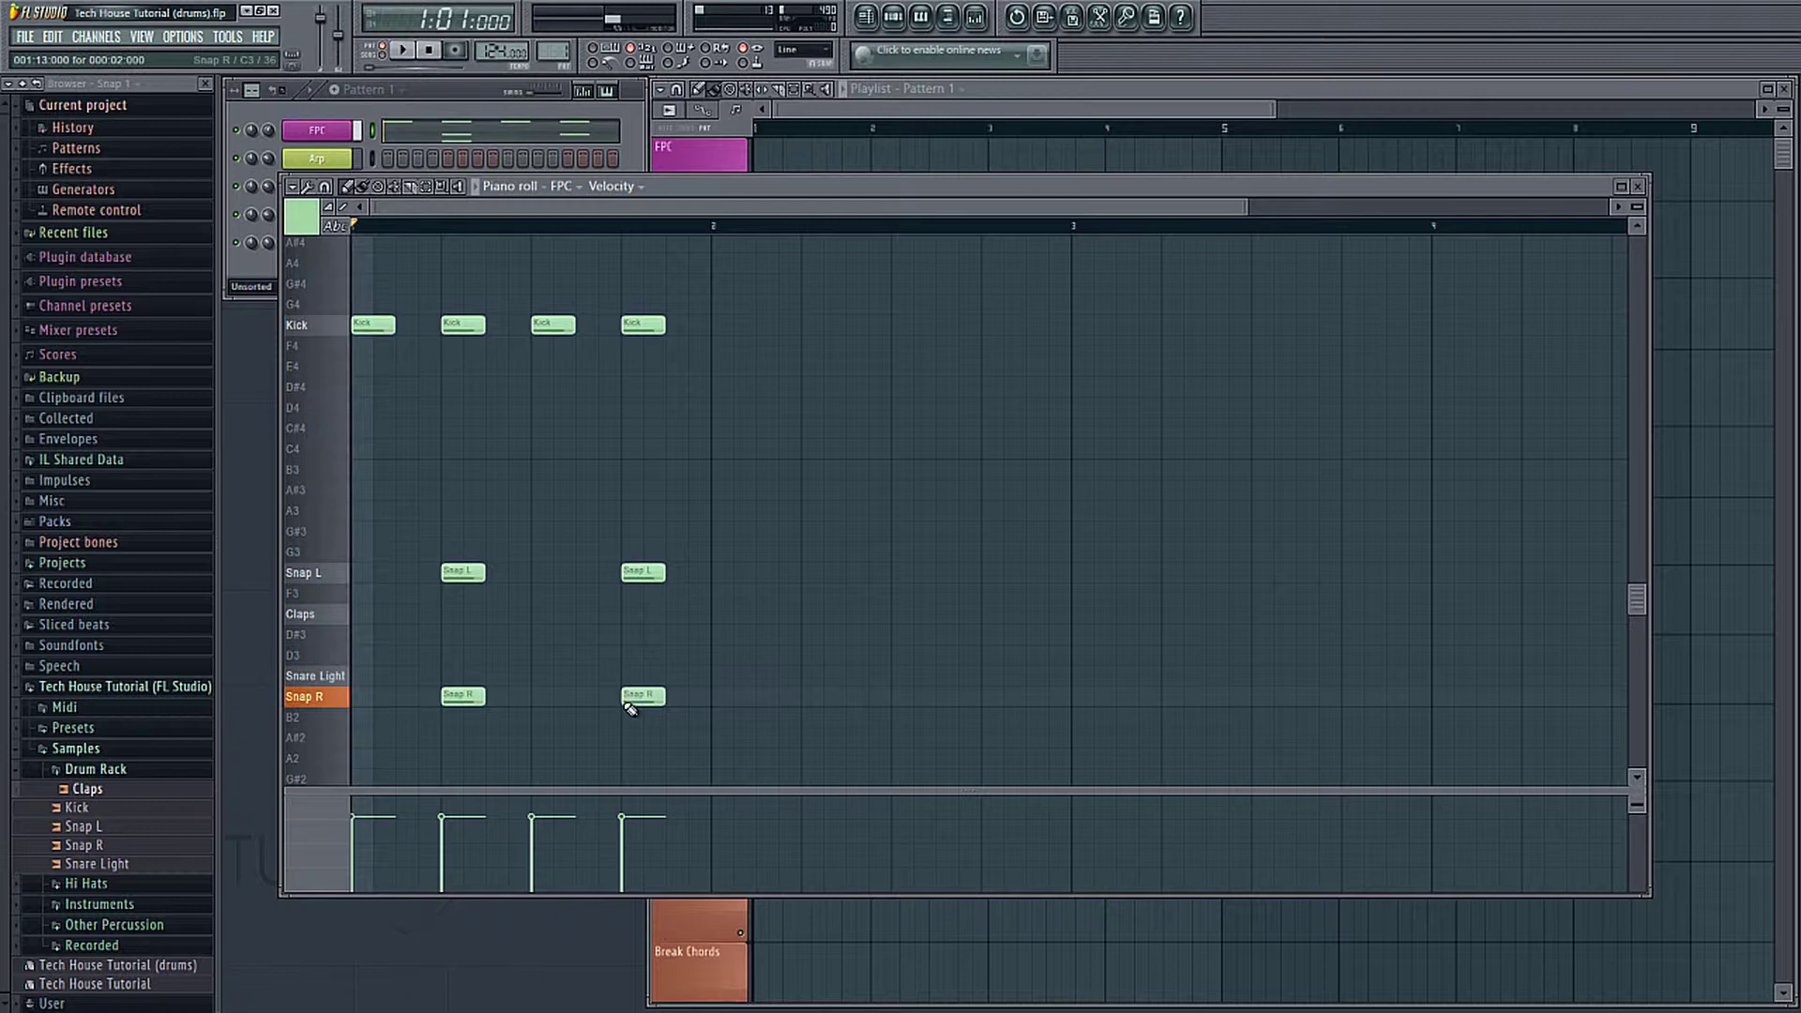
key(space)
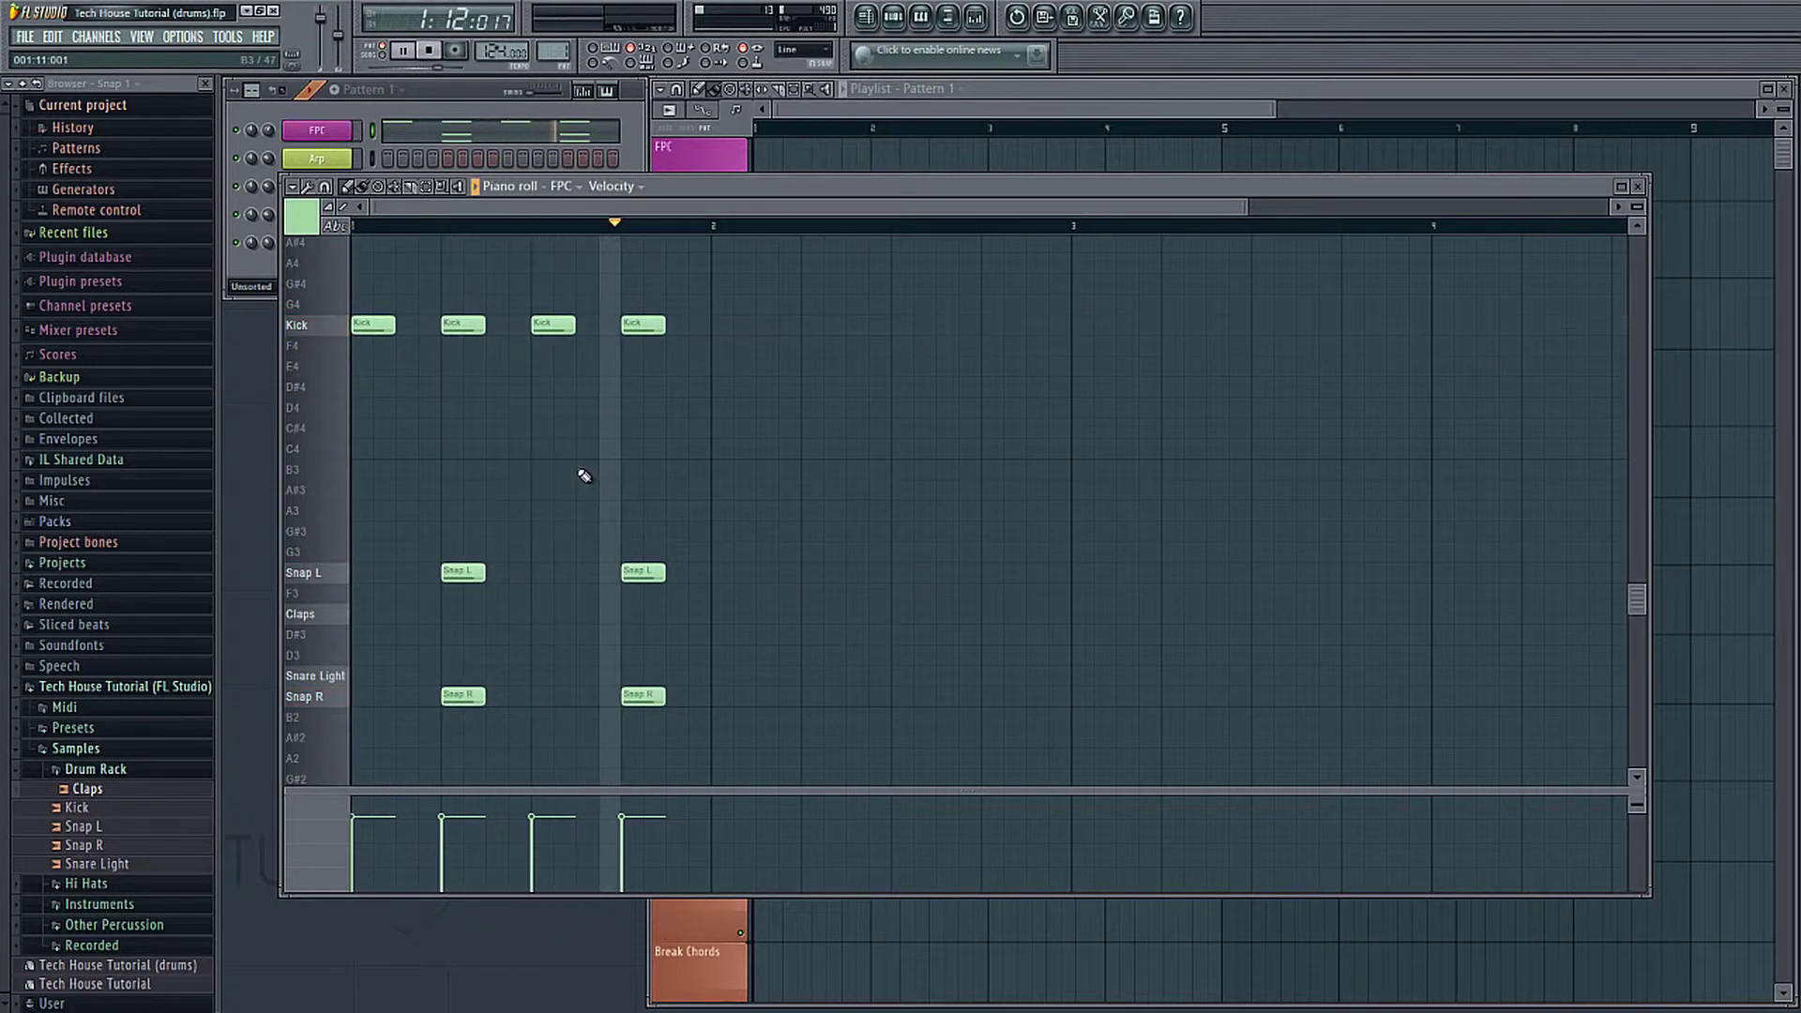
key(space)
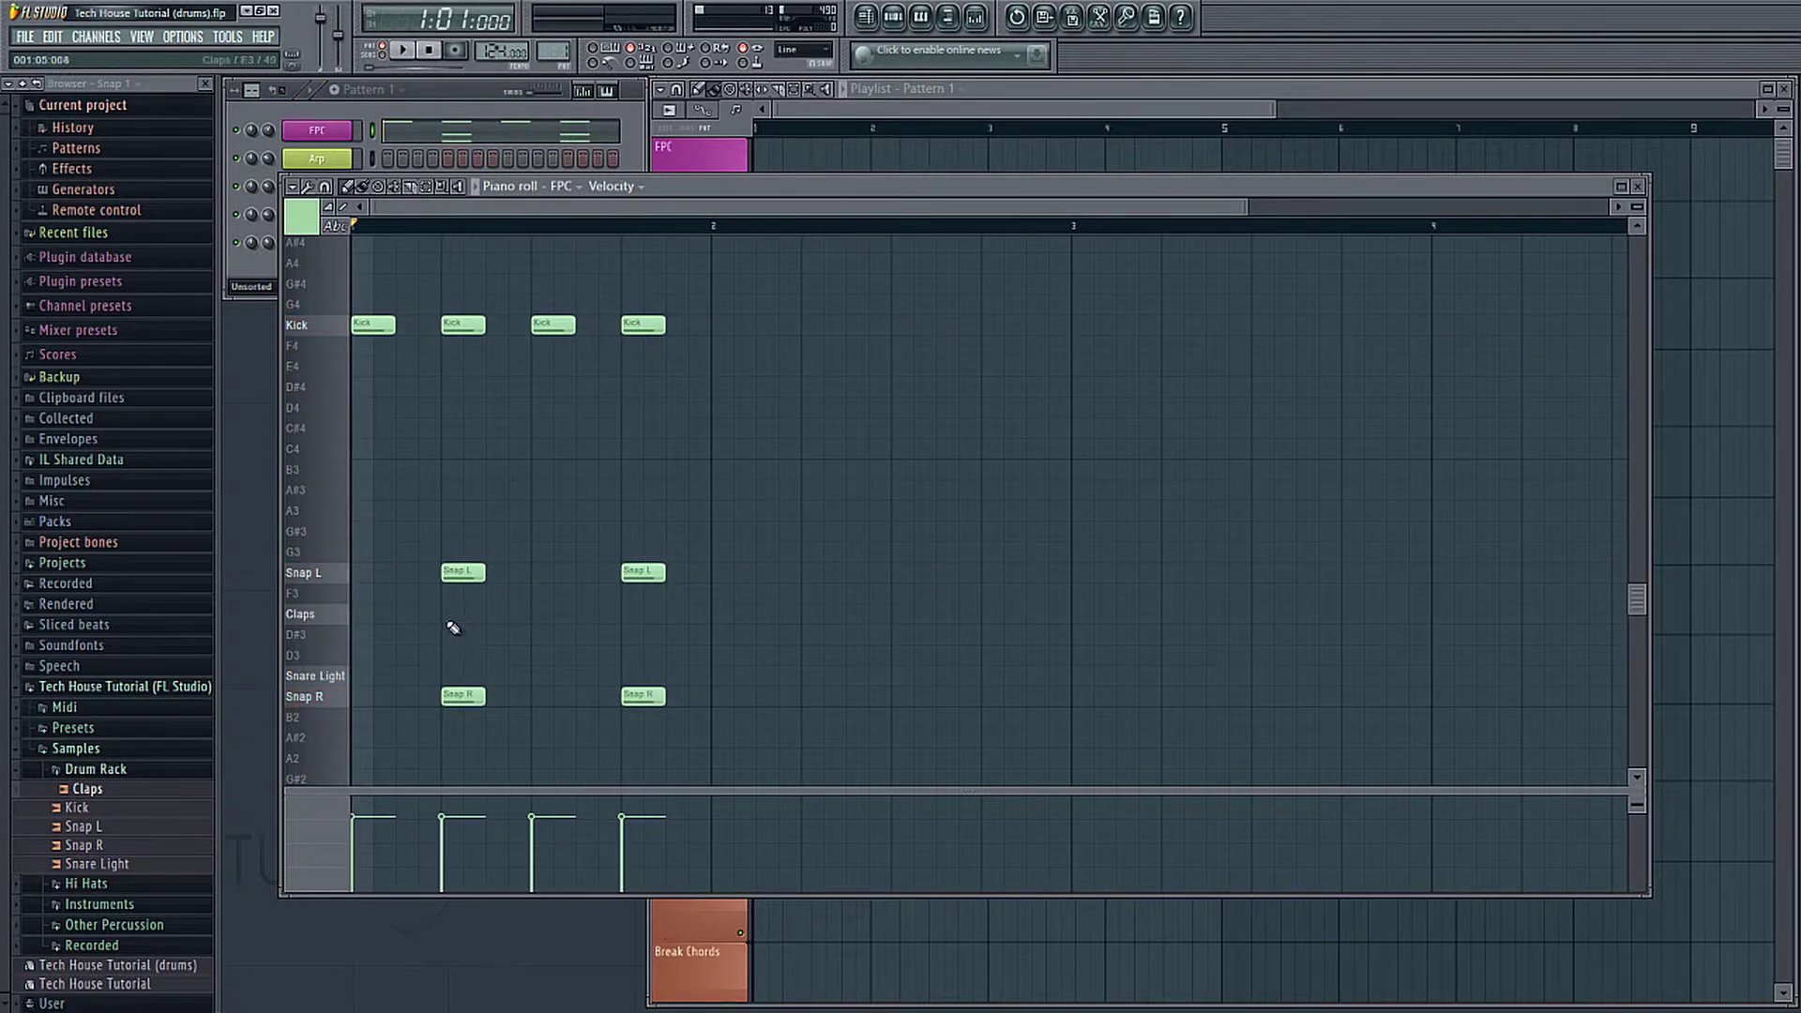
Step: Add Claps notes on beats 2 and 4 and preview the pattern
click(457, 615)
click(626, 621)
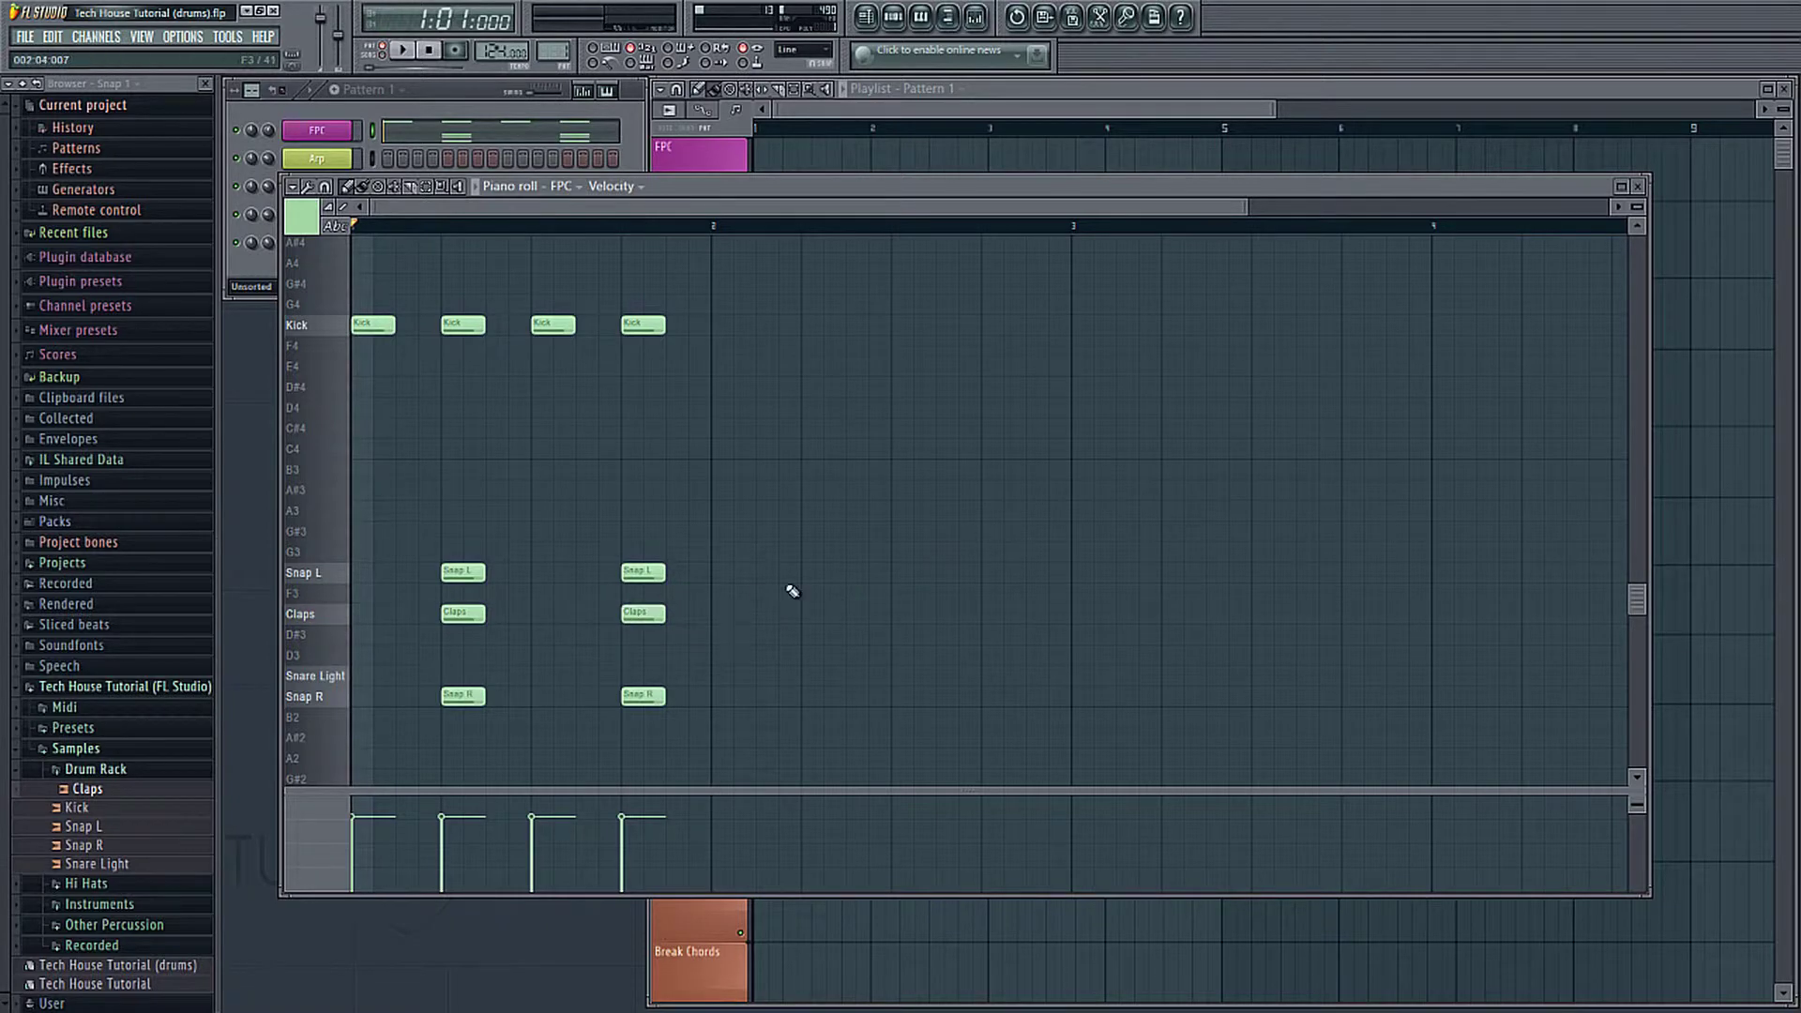
key(space)
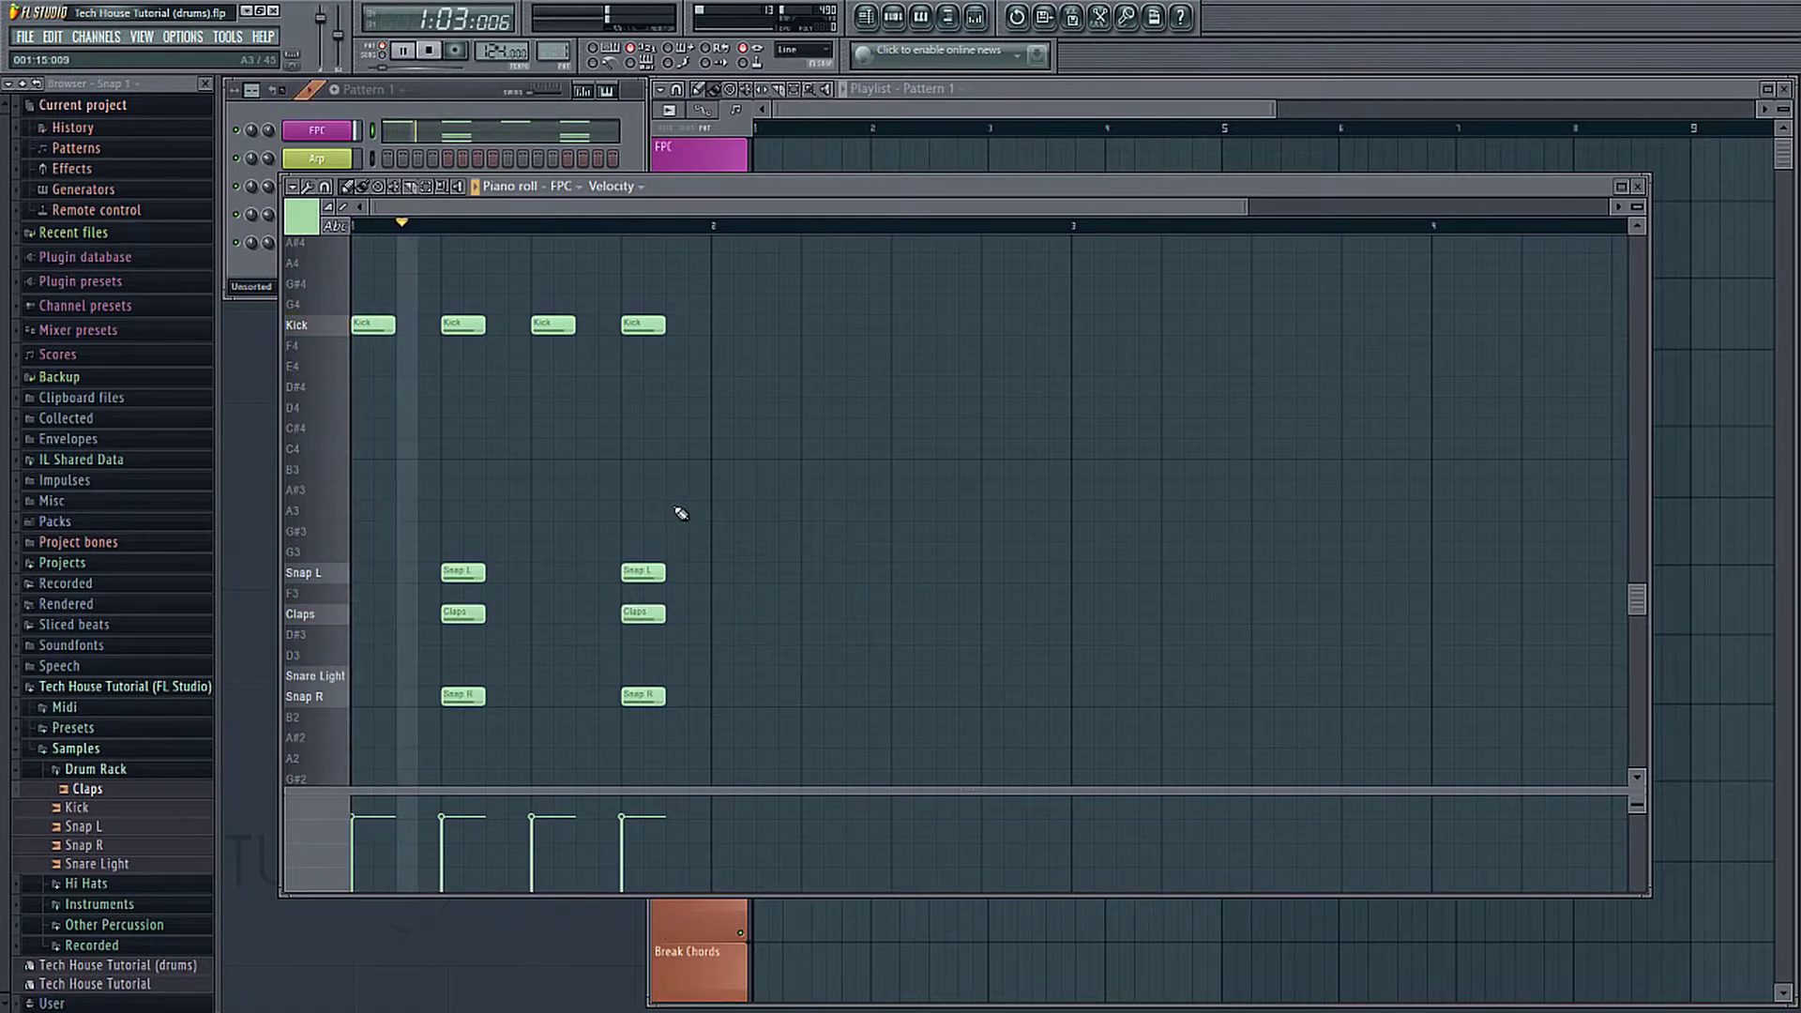
key(space)
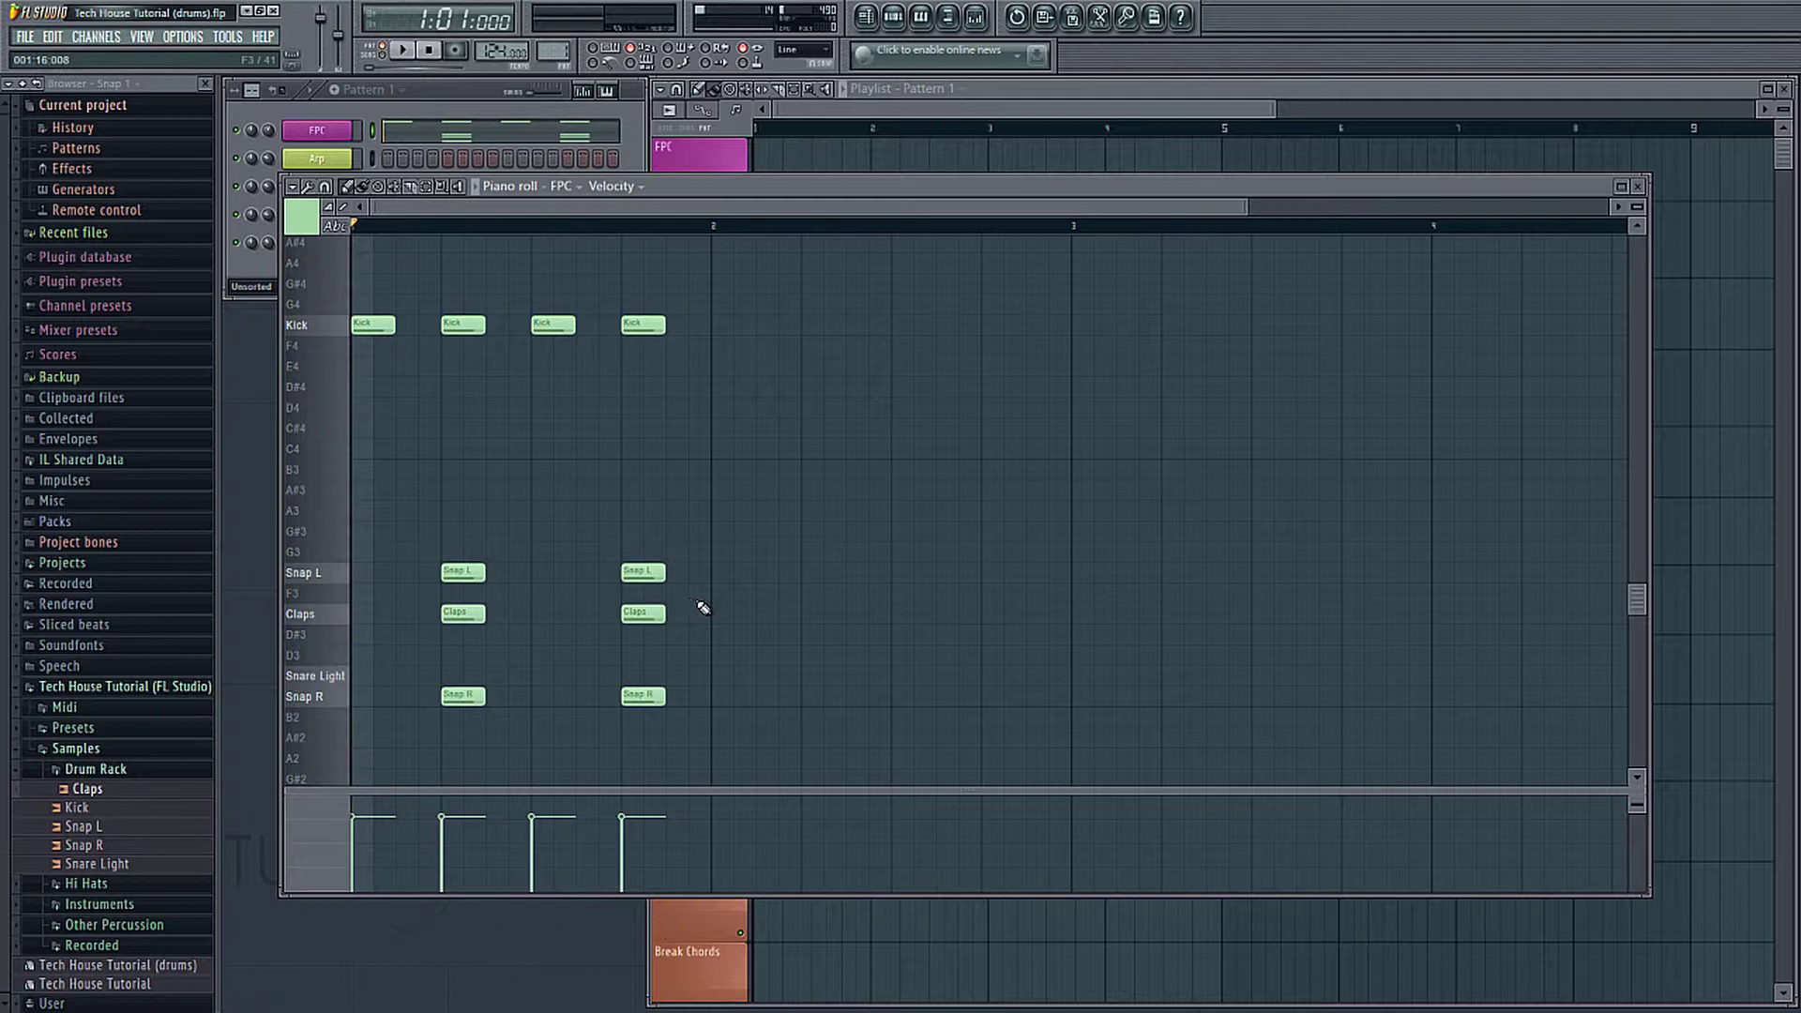
Step: Nudge both Claps notes slightly earlier, preview, and close the piano roll
drag(695, 585, 451, 642)
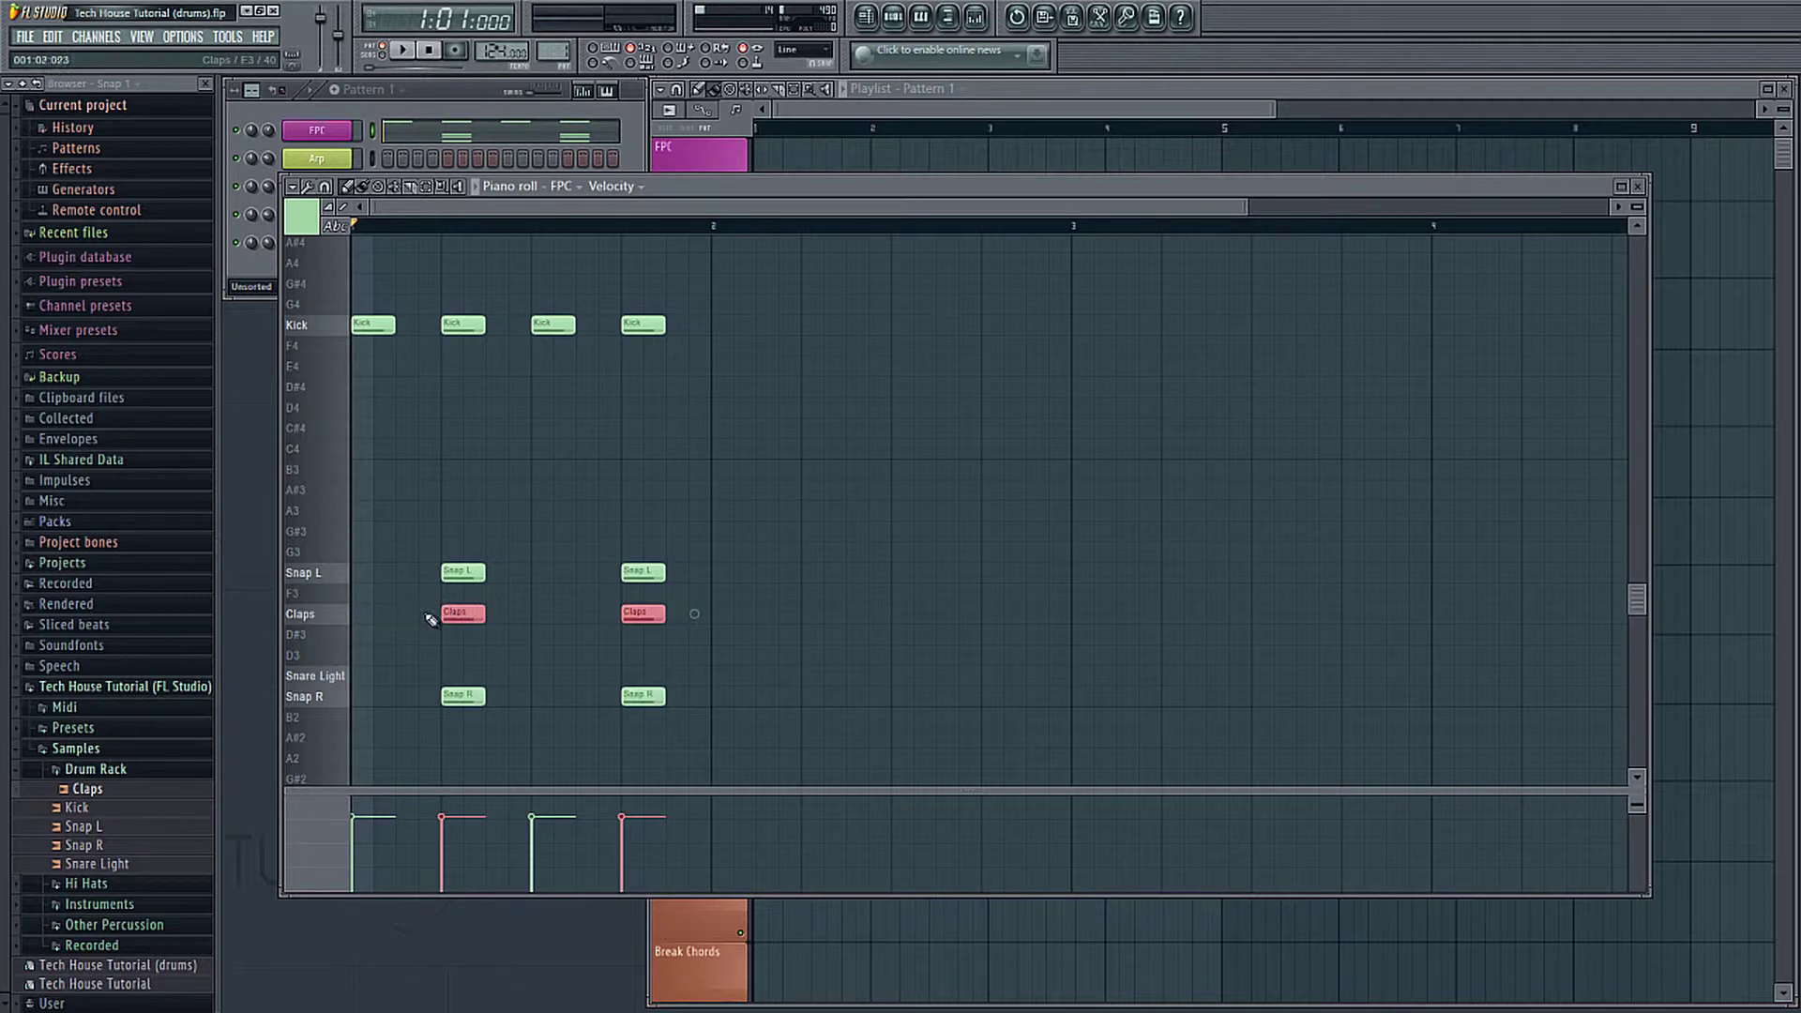
mouse_move(462, 613)
mouse_down()
mouse_move(441, 613)
mouse_move(459, 613)
mouse_up()
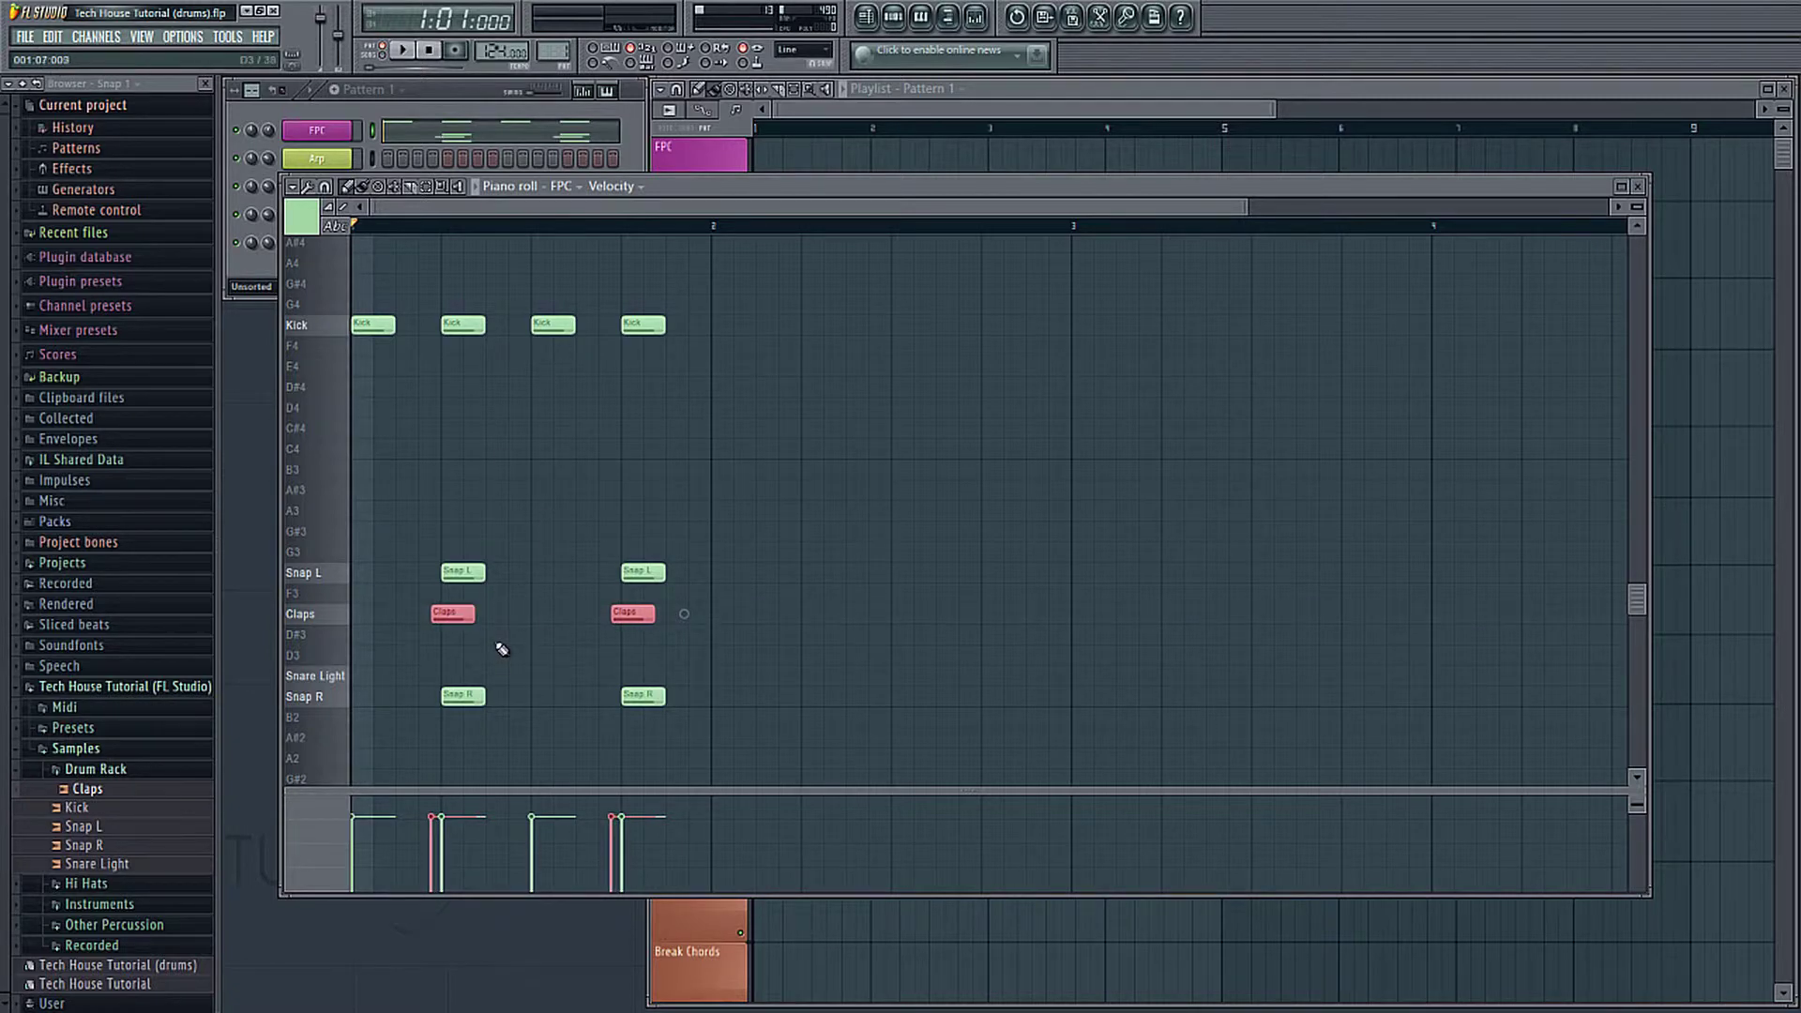
key(space)
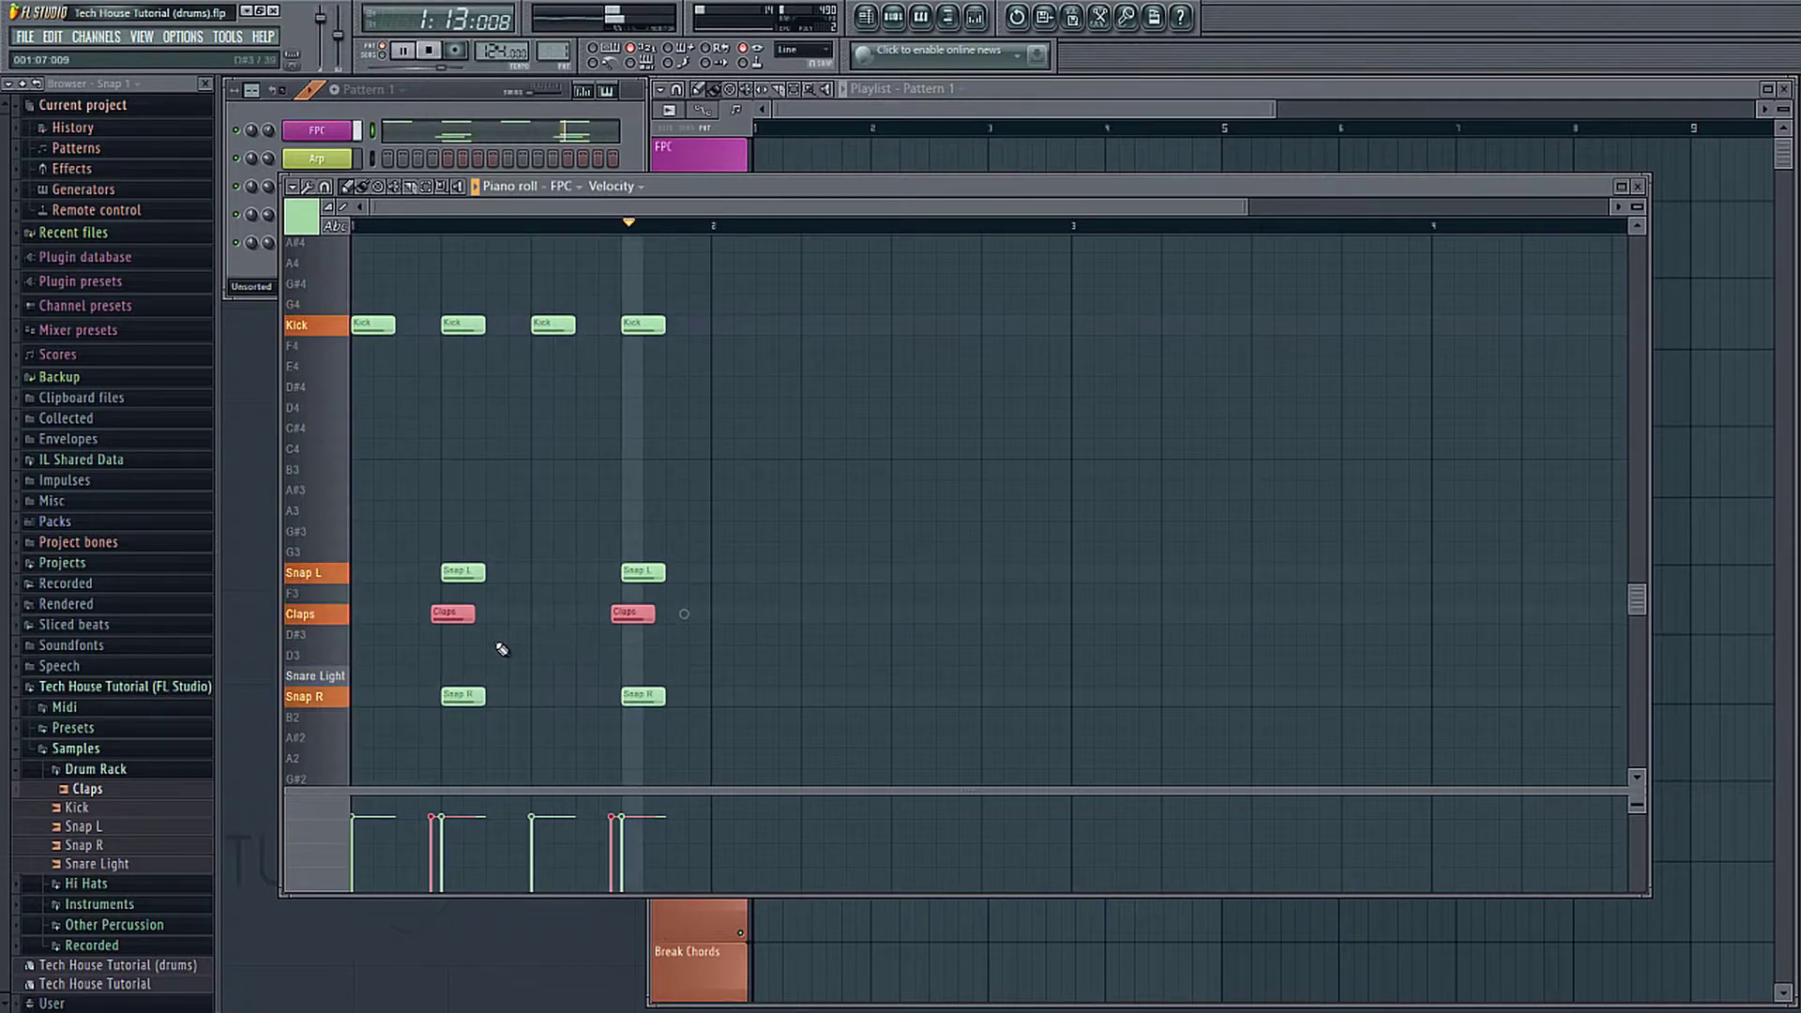
key(space)
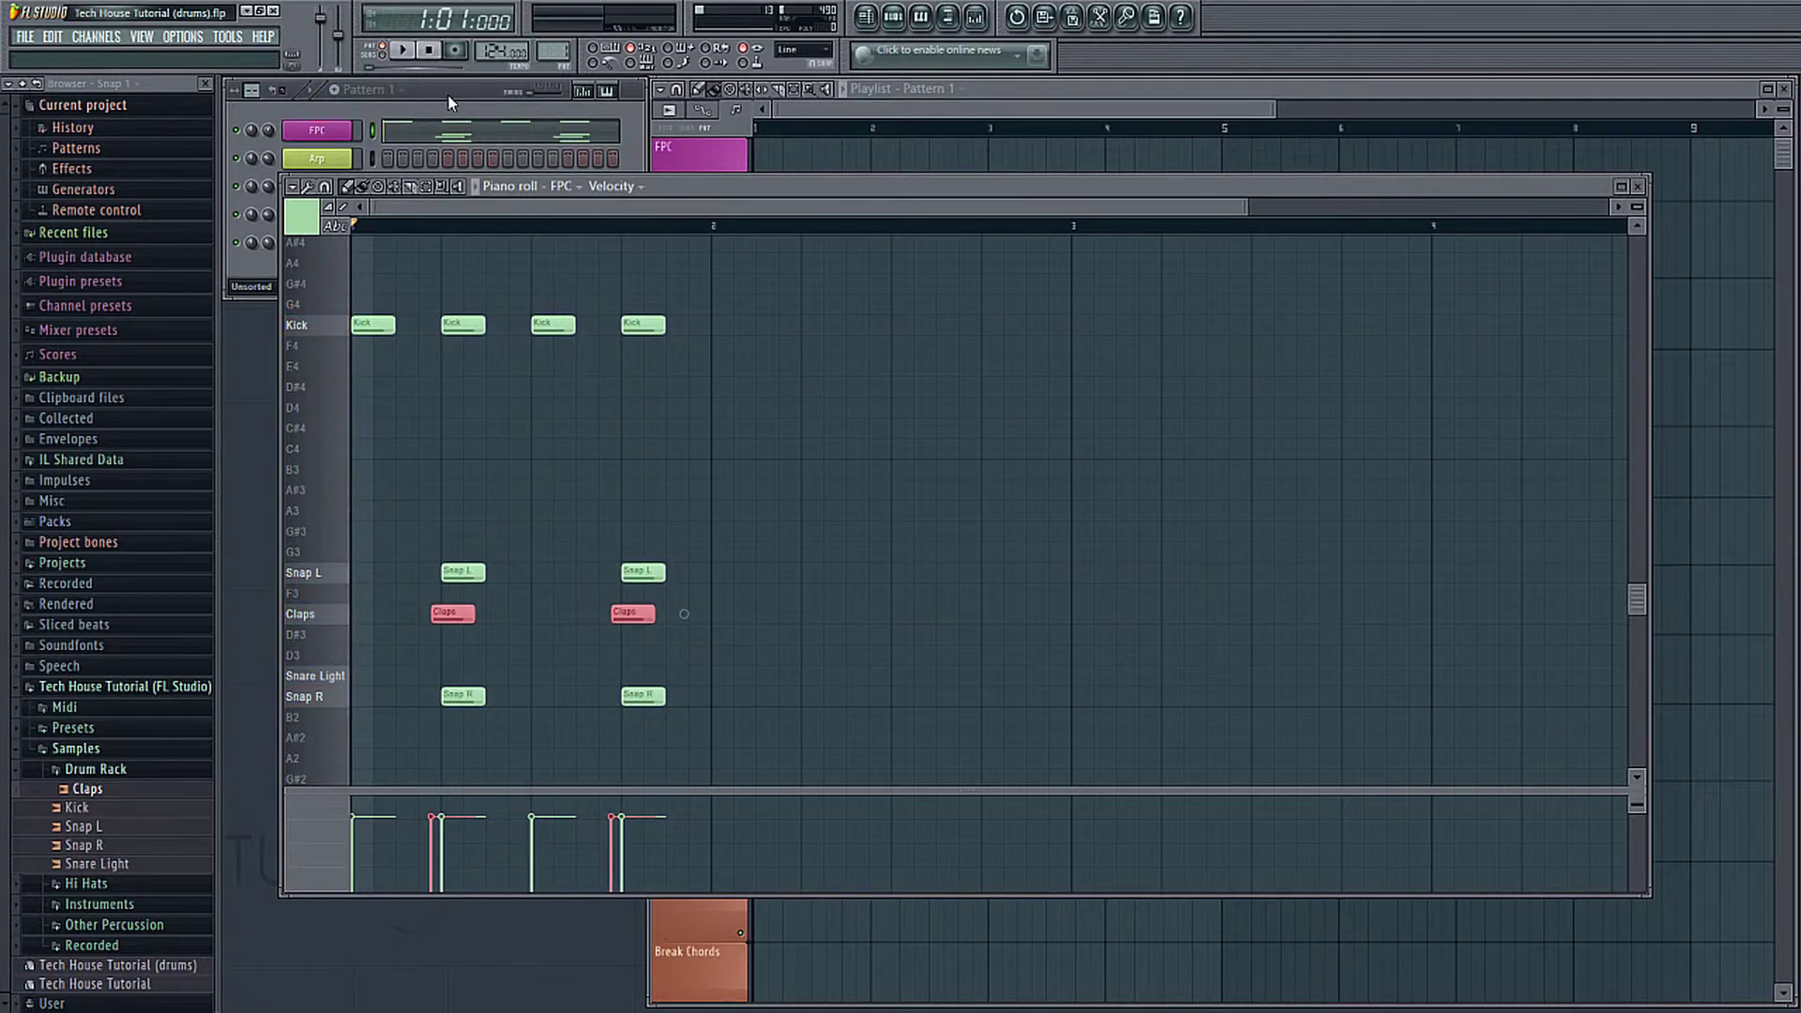
click(1637, 186)
Step: Paint Pattern 1 on the FPC track over bars 1–4 and copy it to bars 5–8
click(810, 112)
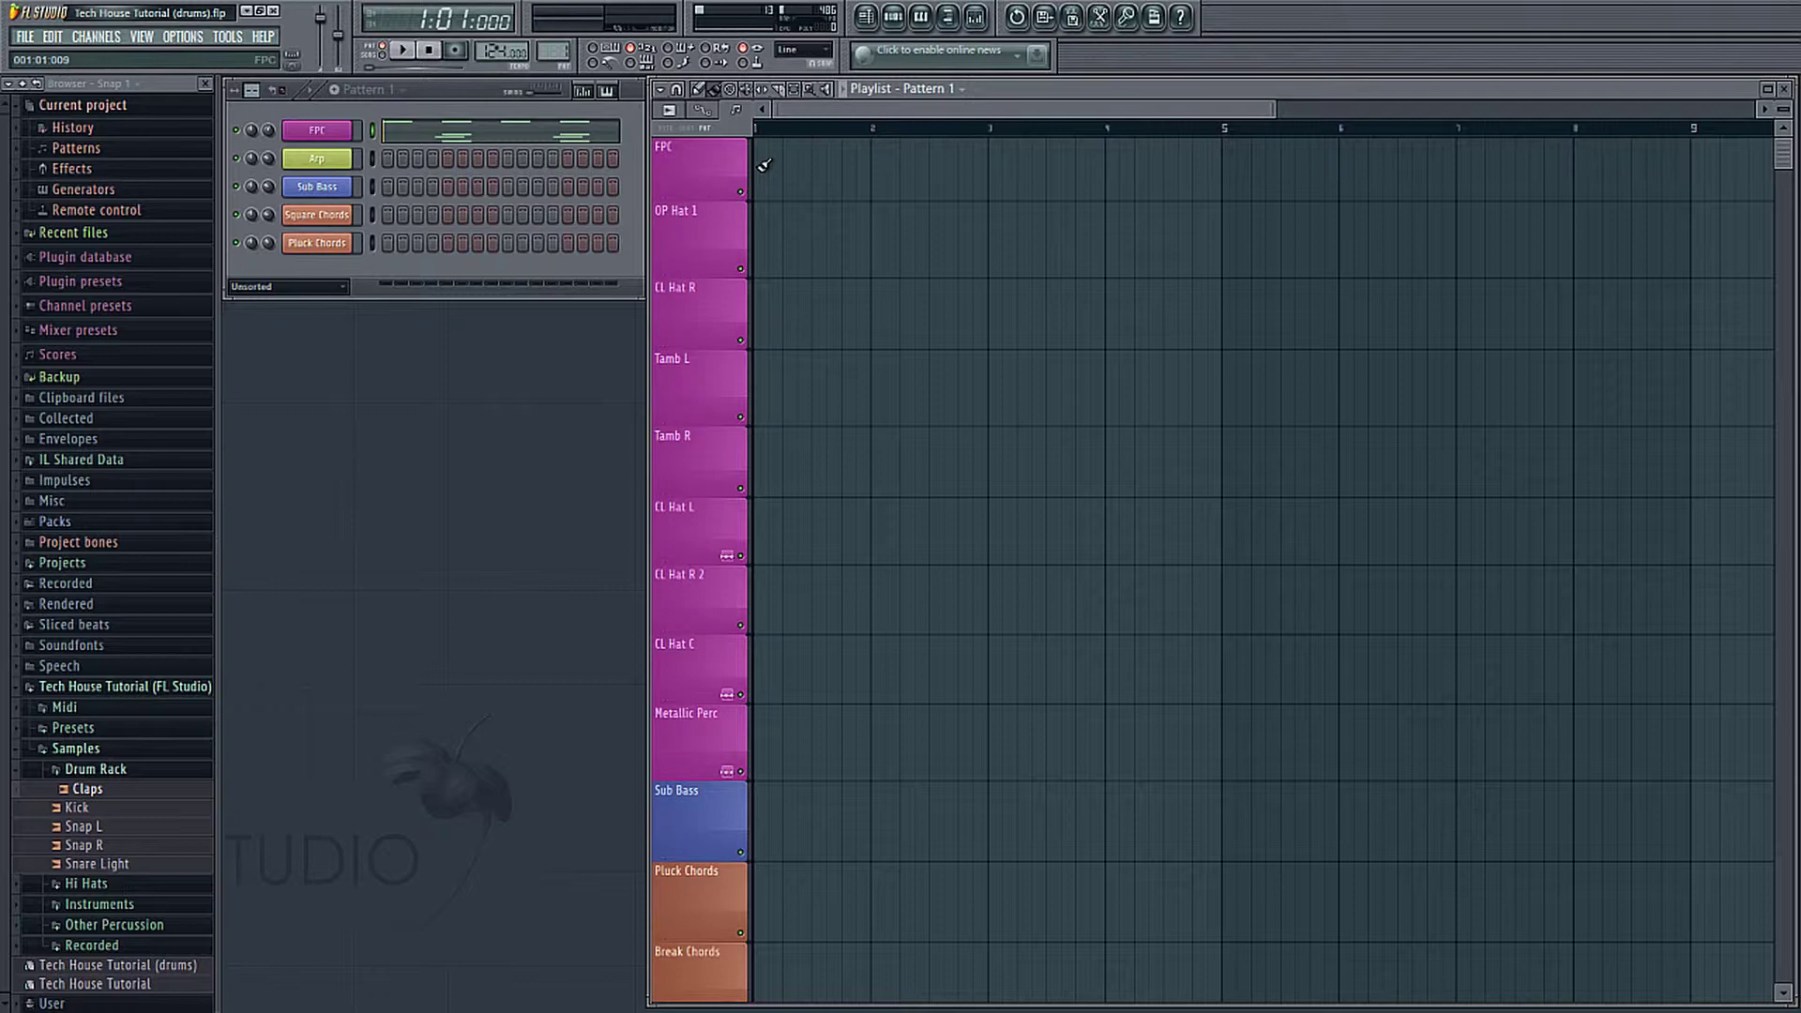
drag(763, 165, 1488, 130)
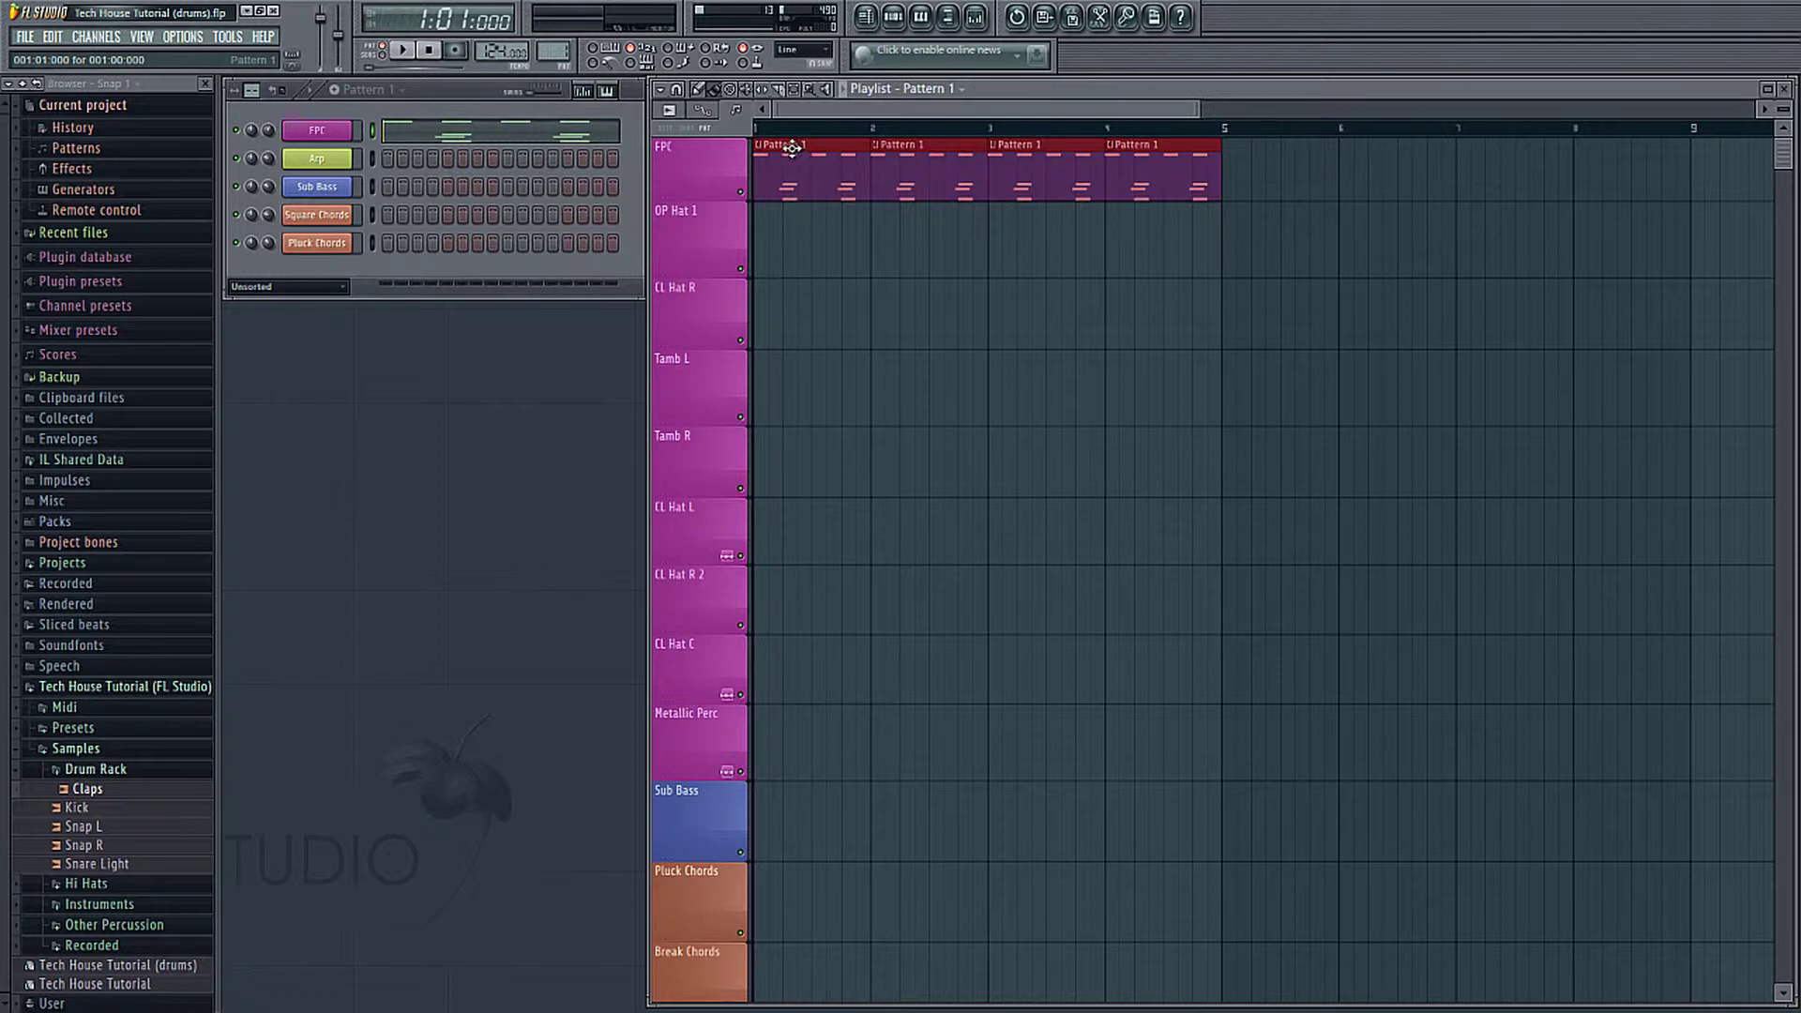
drag(792, 148, 1265, 150)
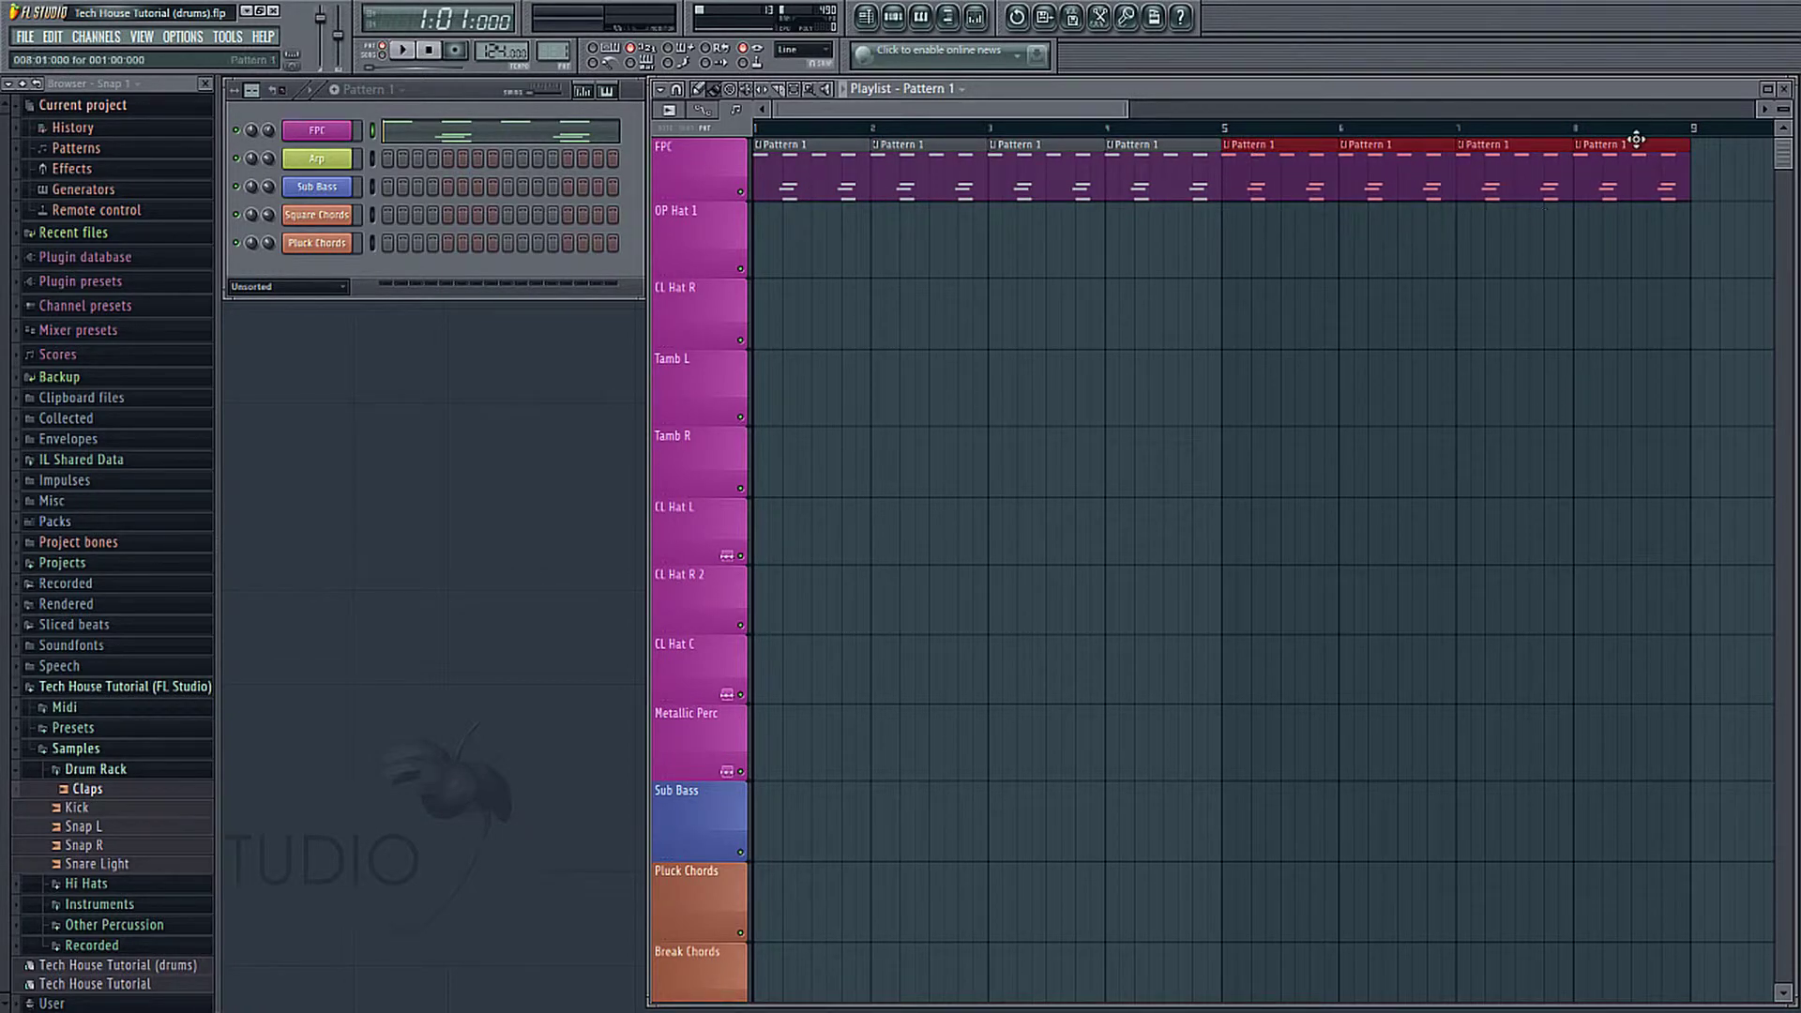
click(1626, 275)
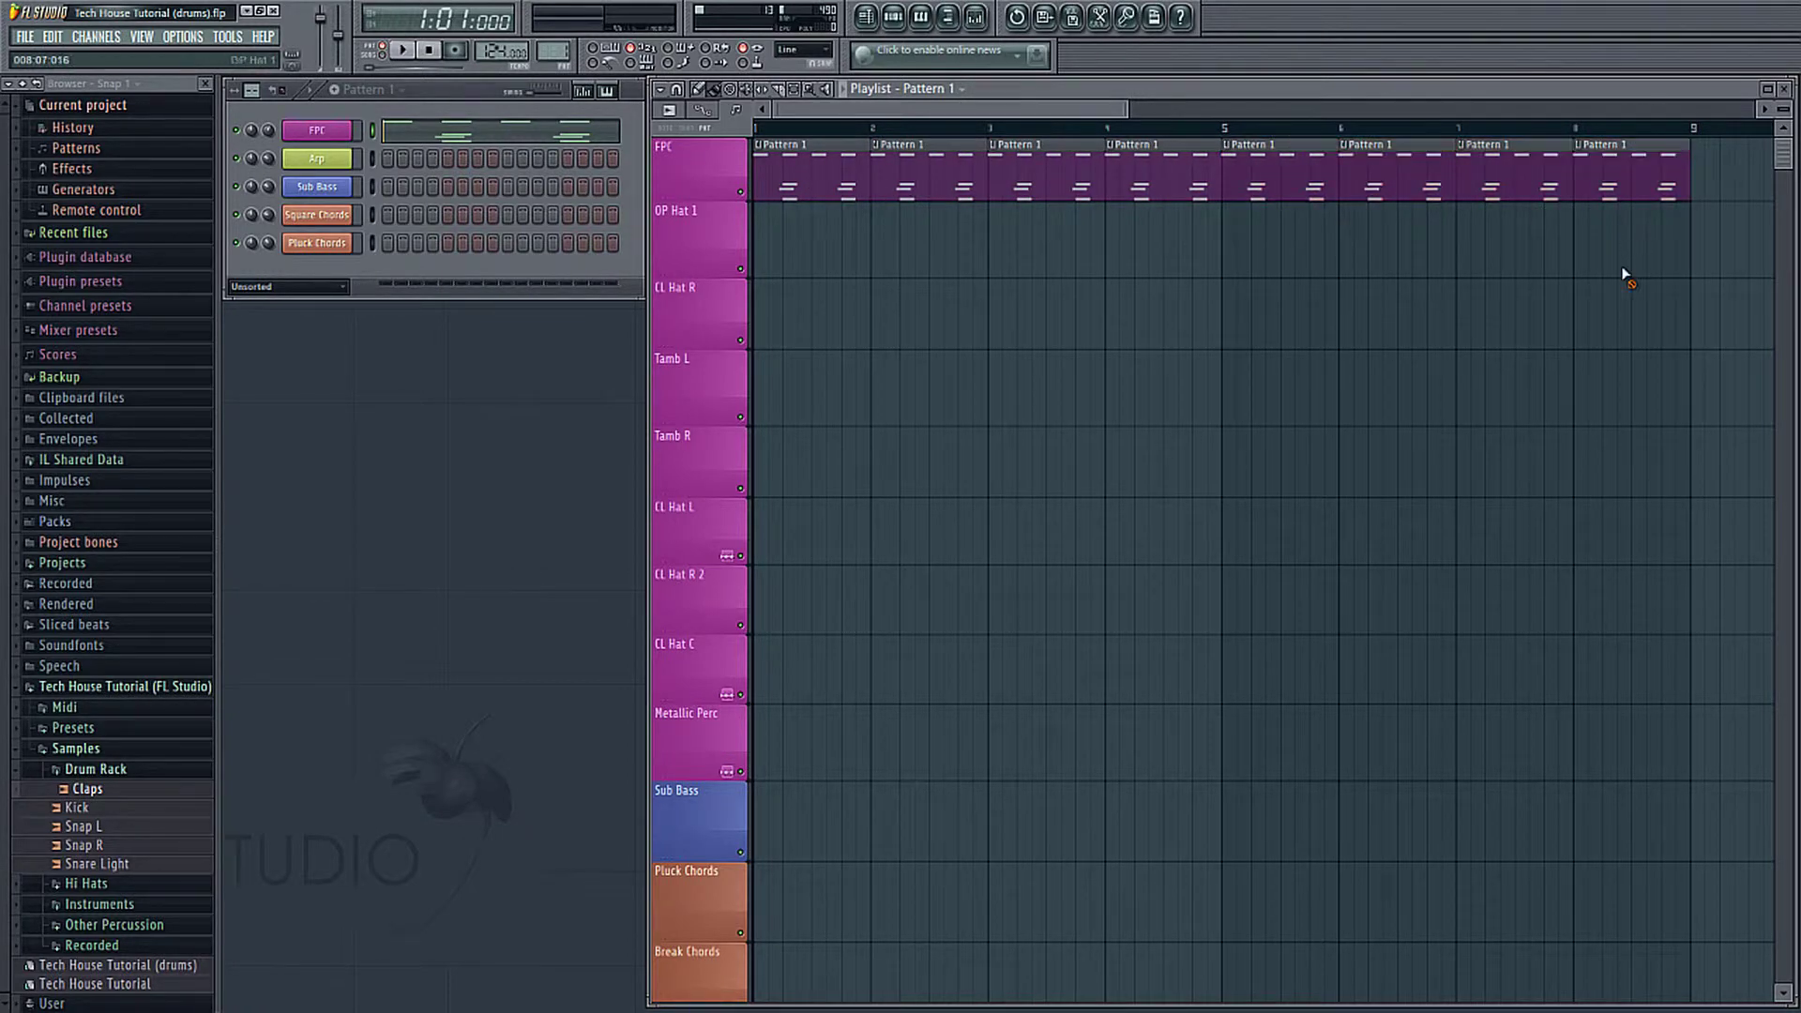
right_click(1619, 144)
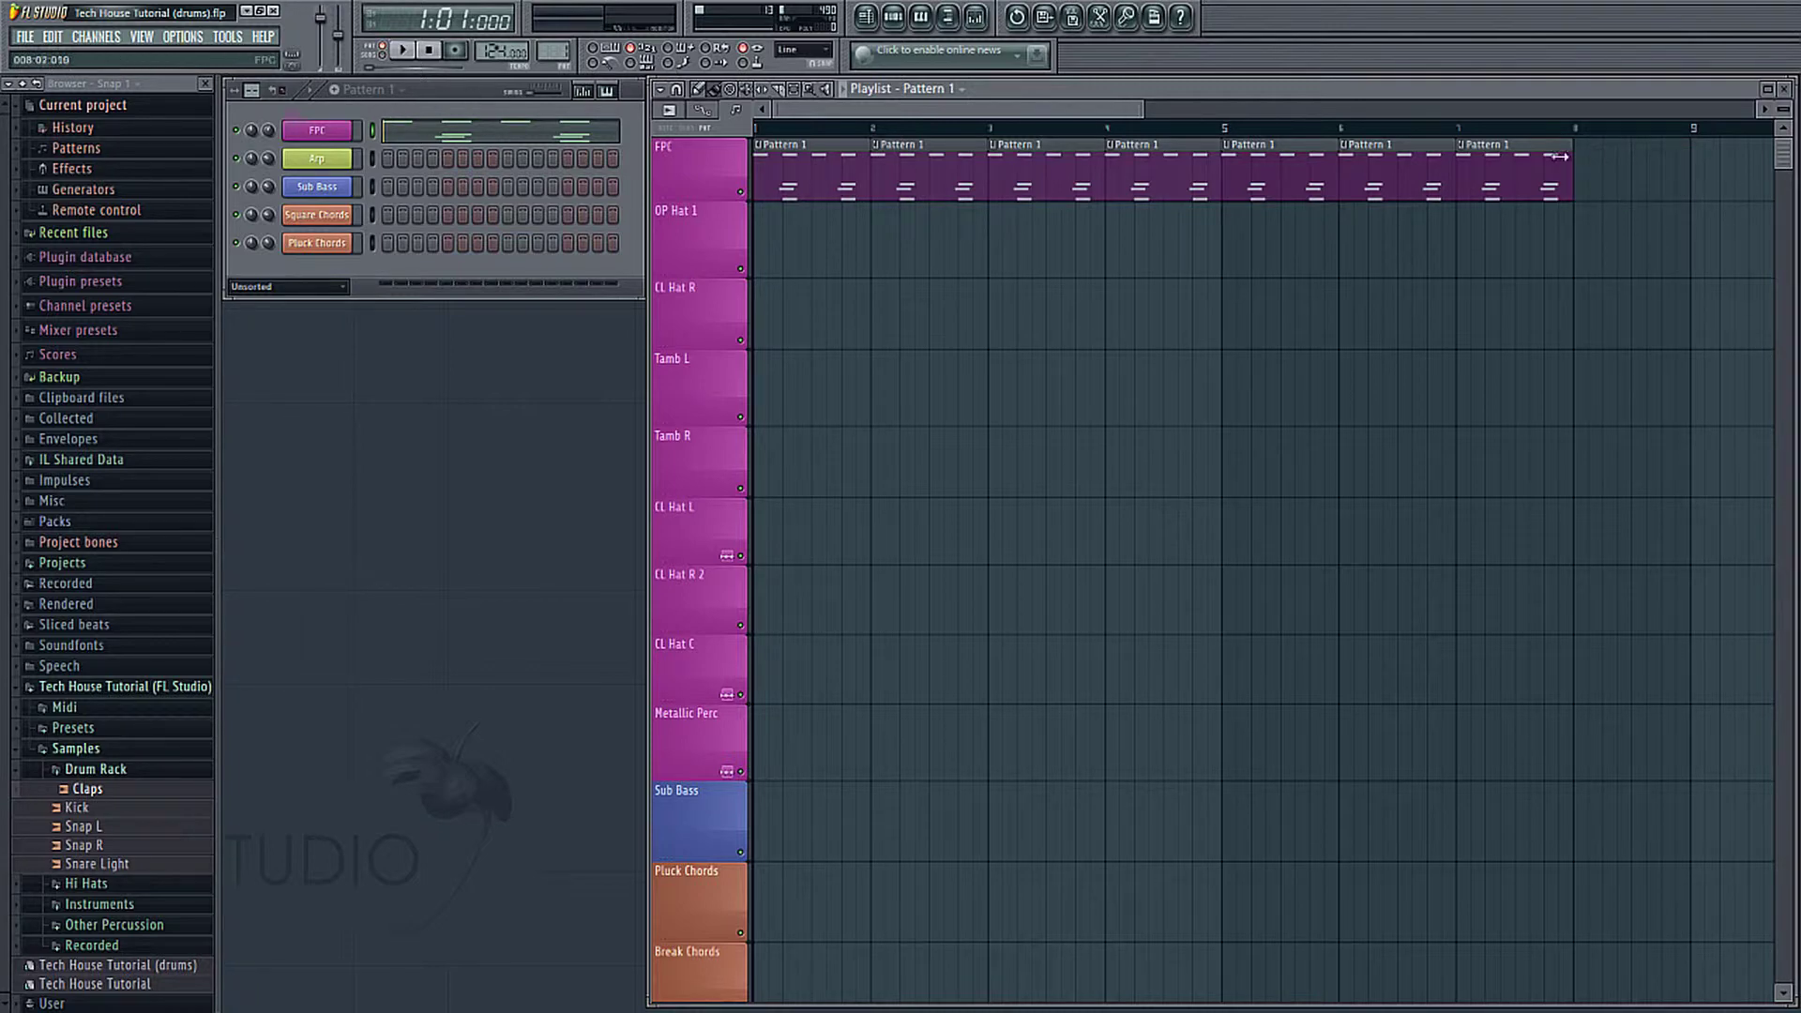
click(432, 93)
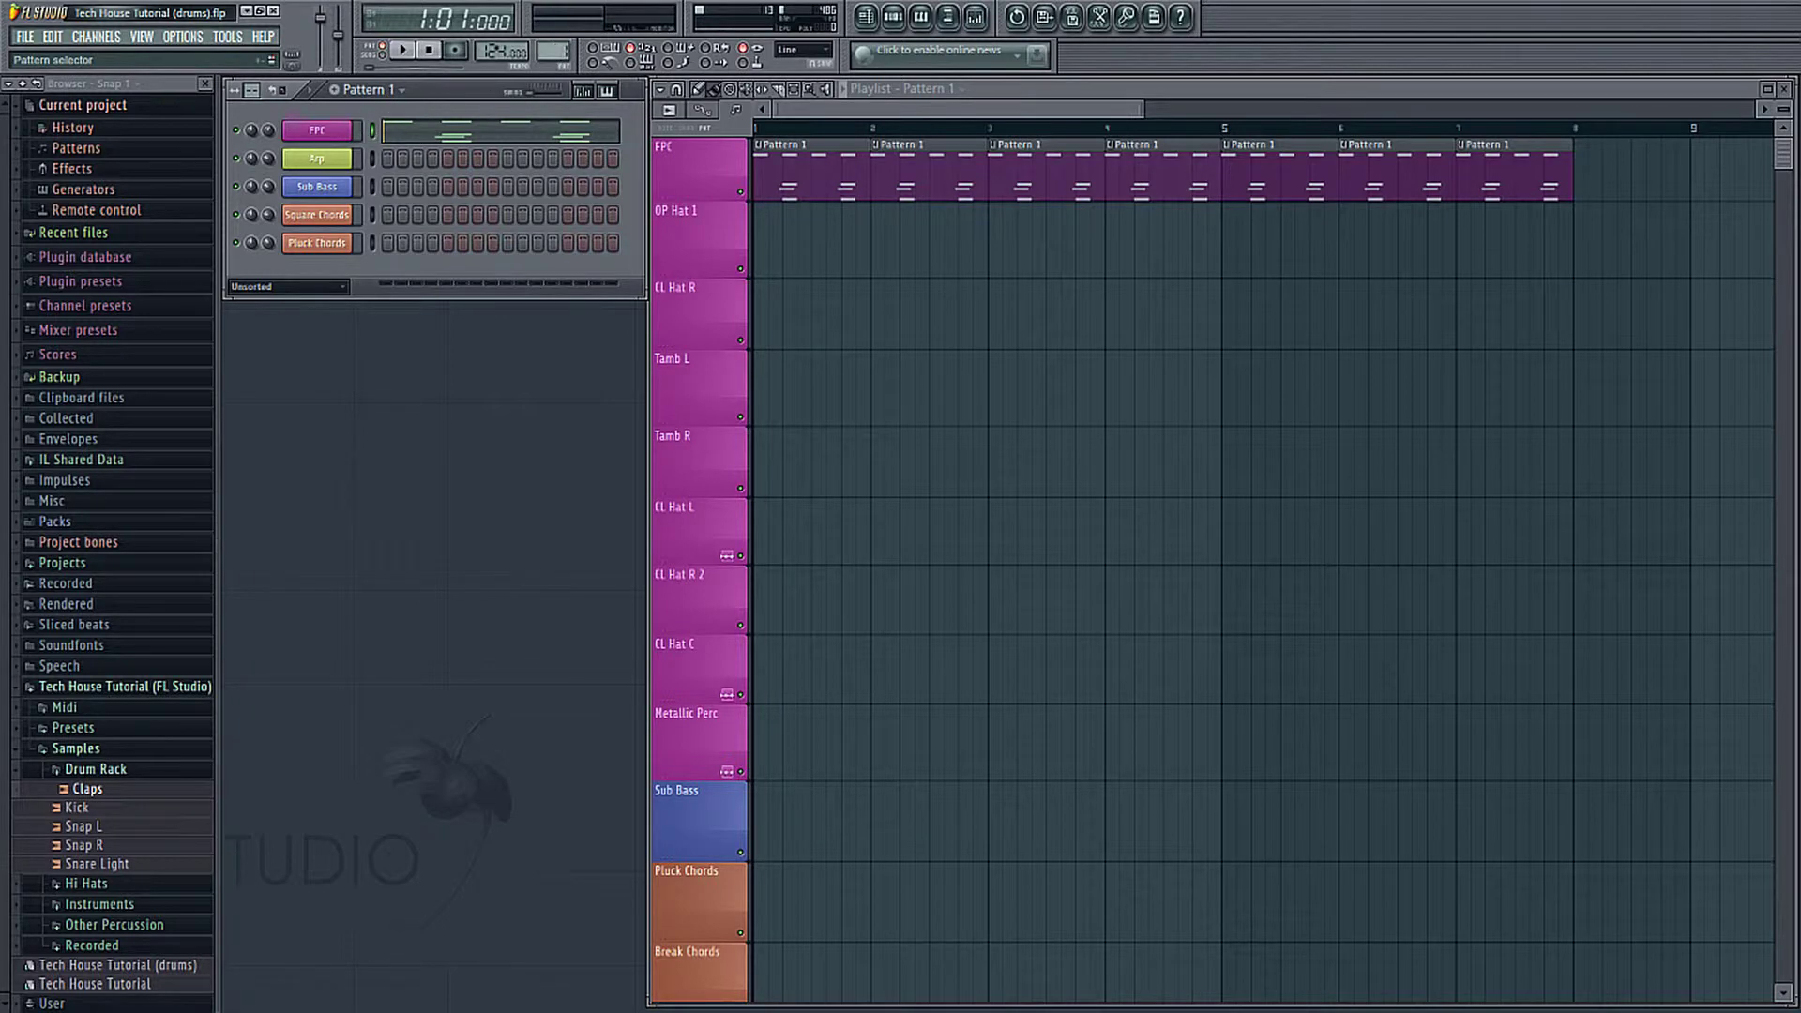
drag(553, 51, 552, 41)
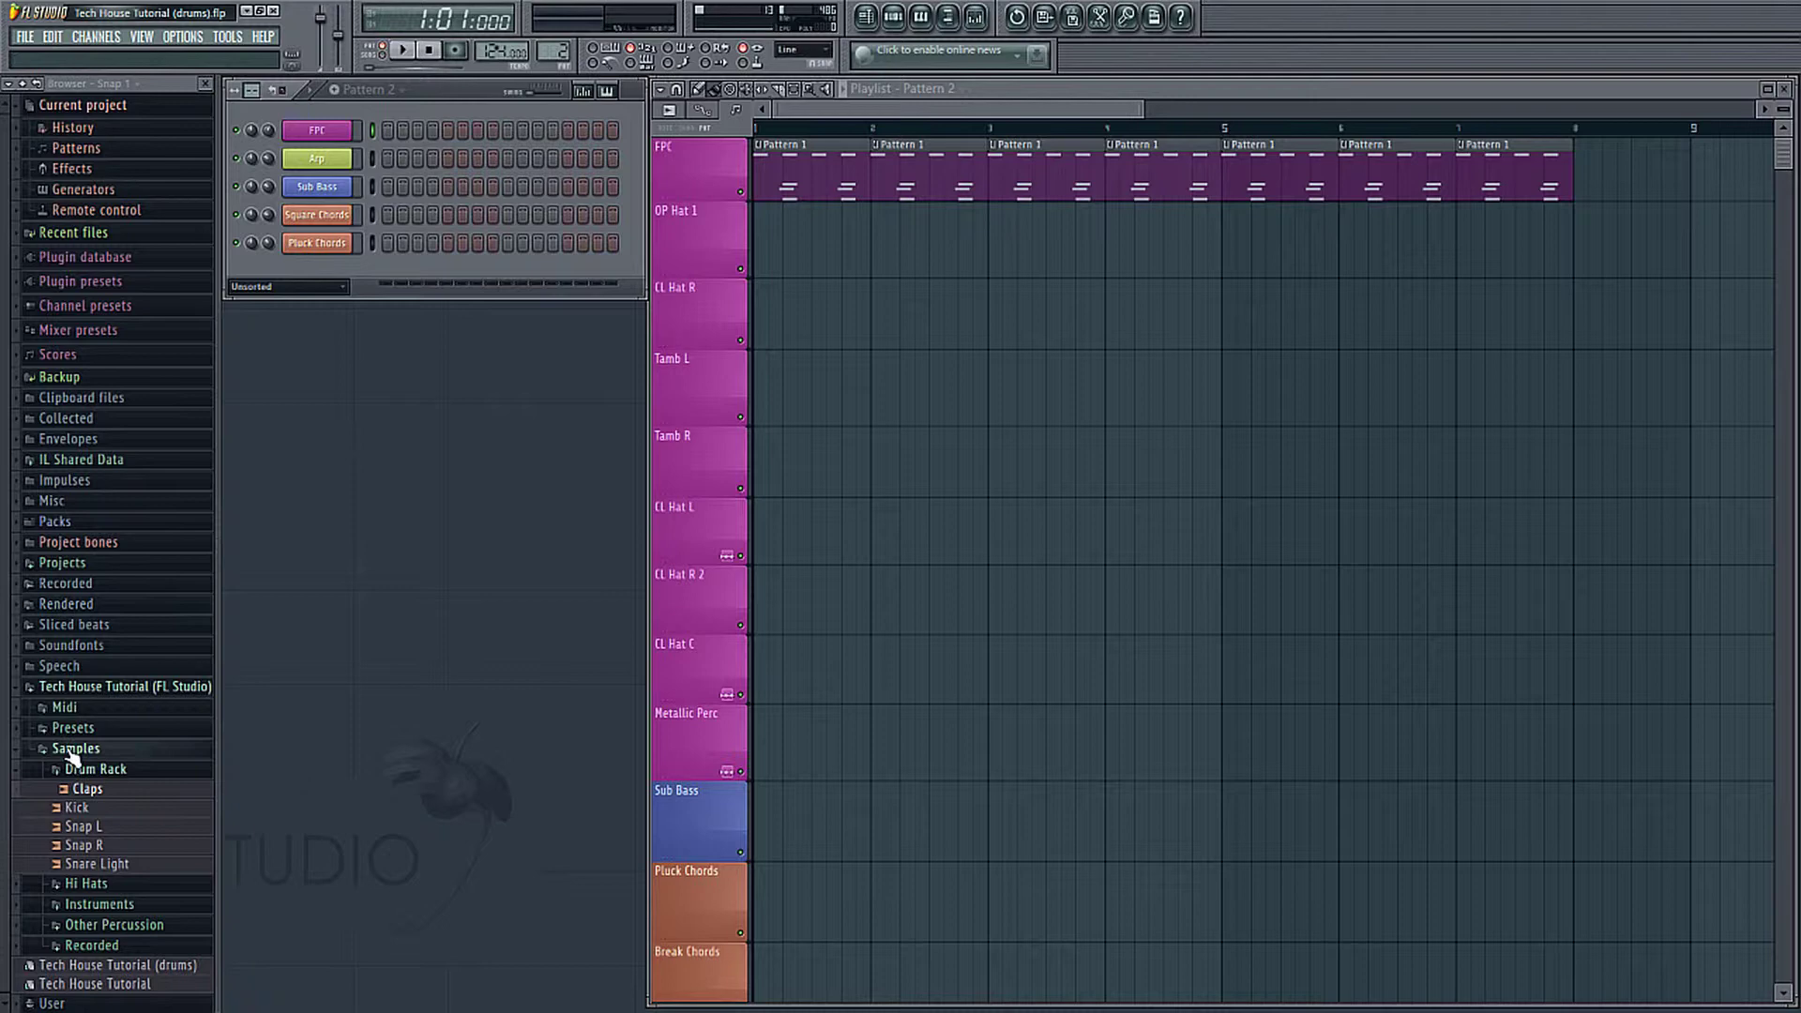
click(64, 711)
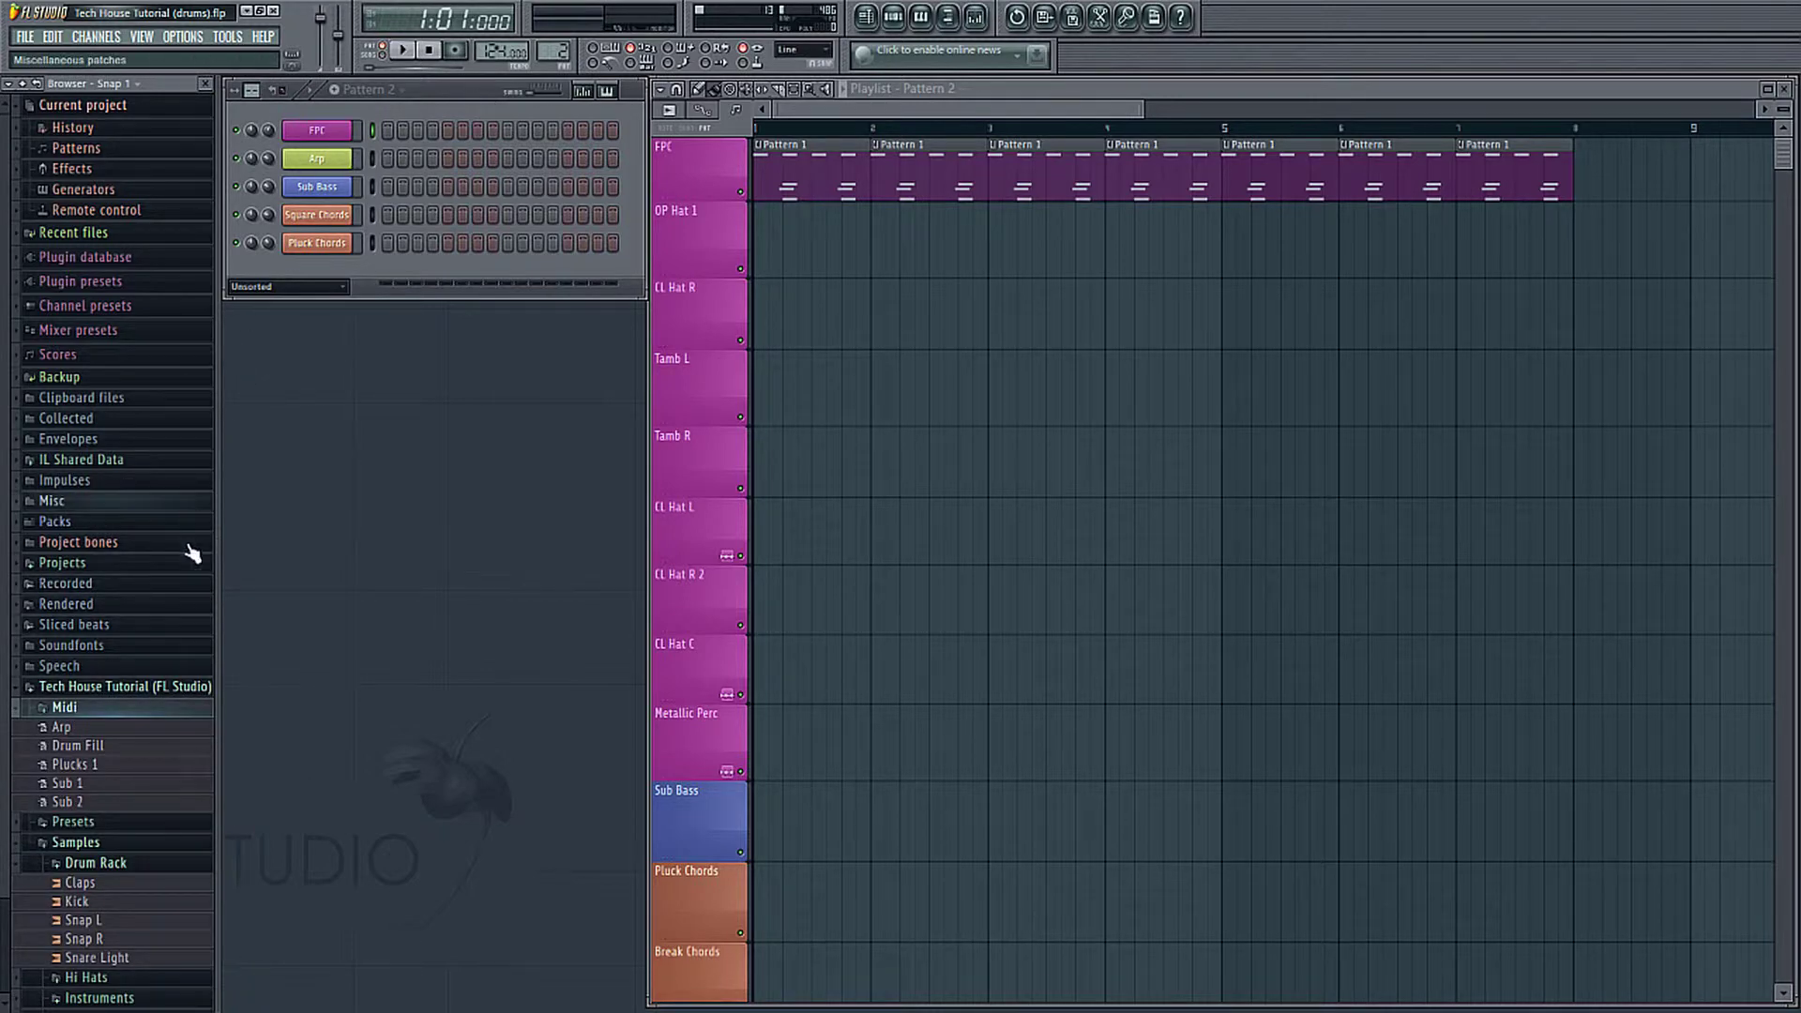
scroll(91, 692, down, 1)
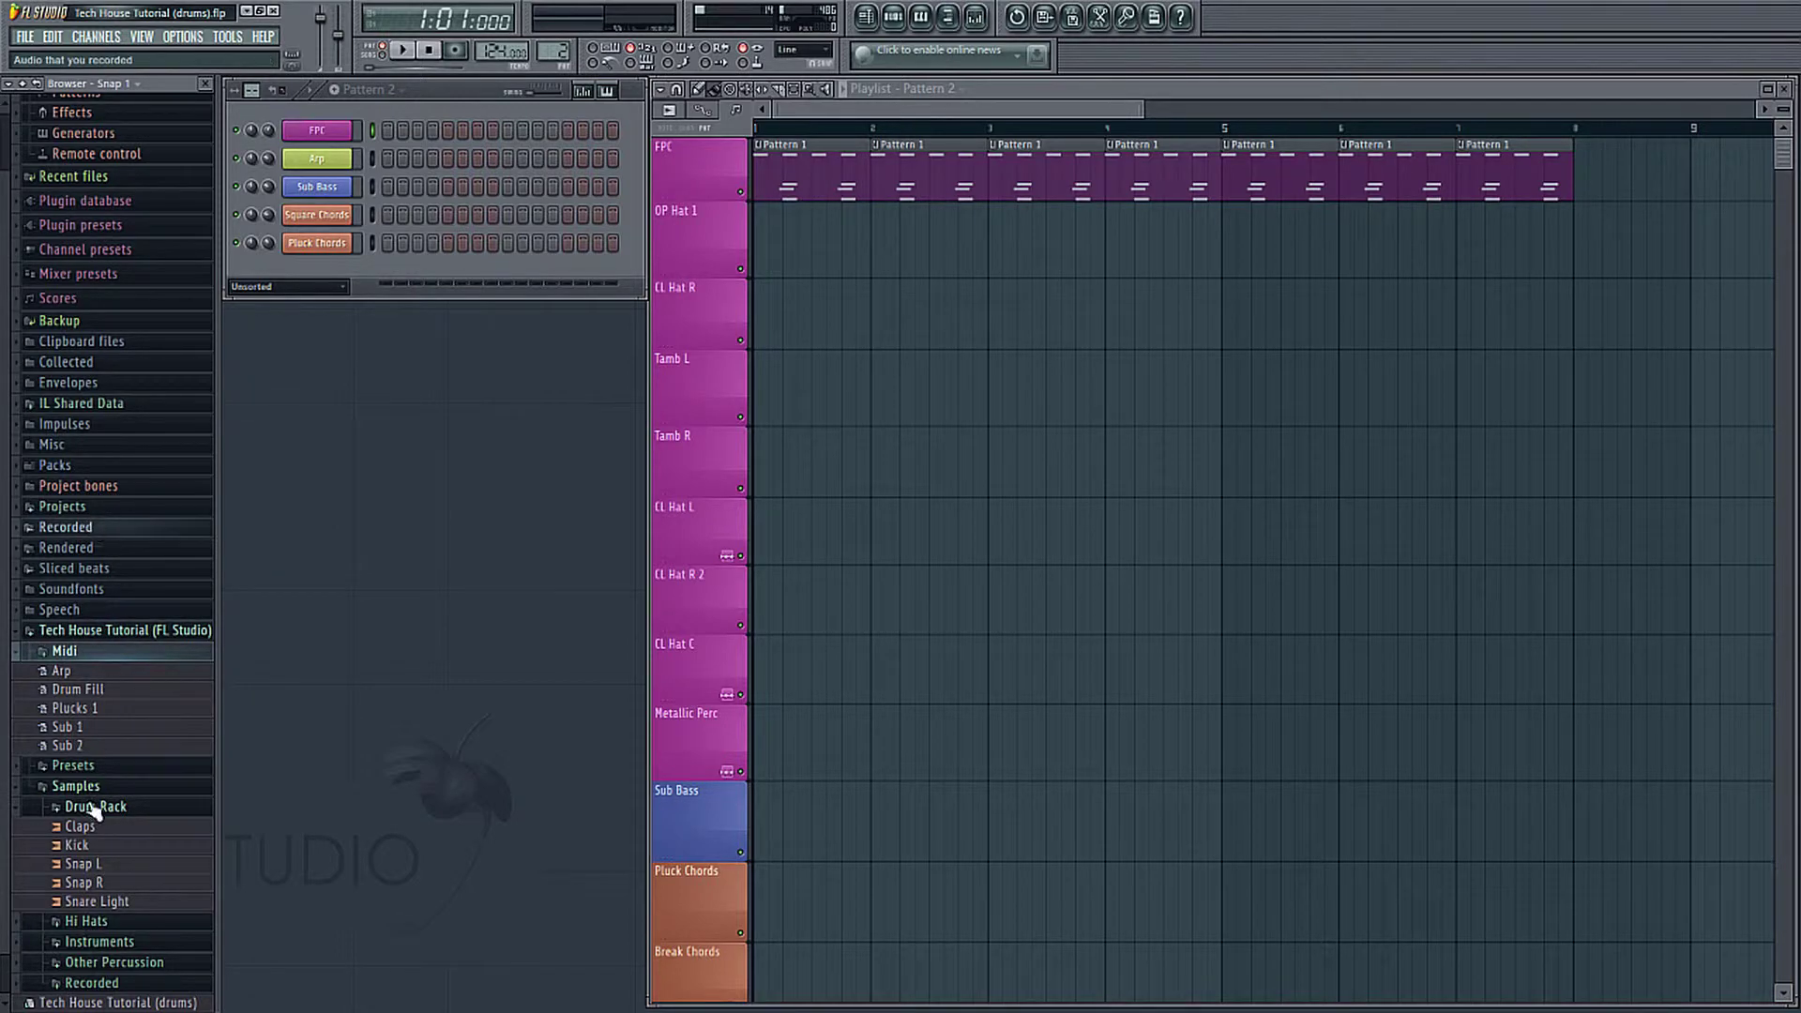
click(183, 38)
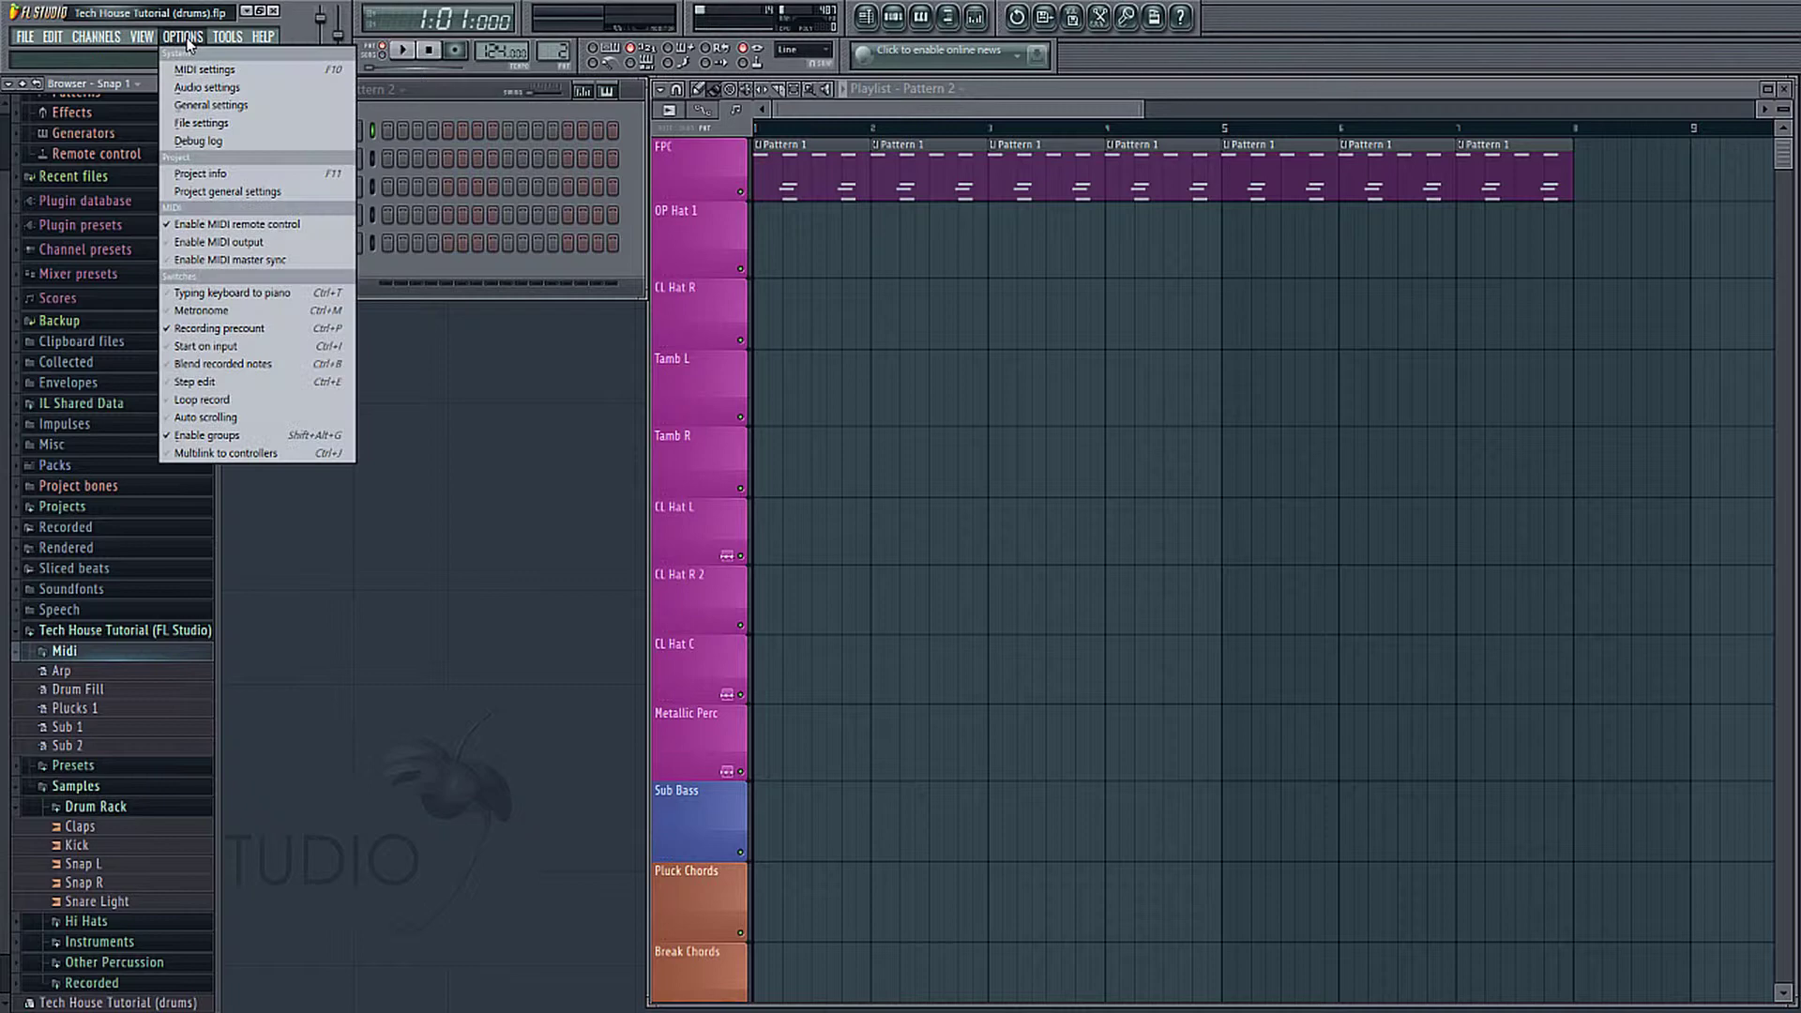
click(205, 123)
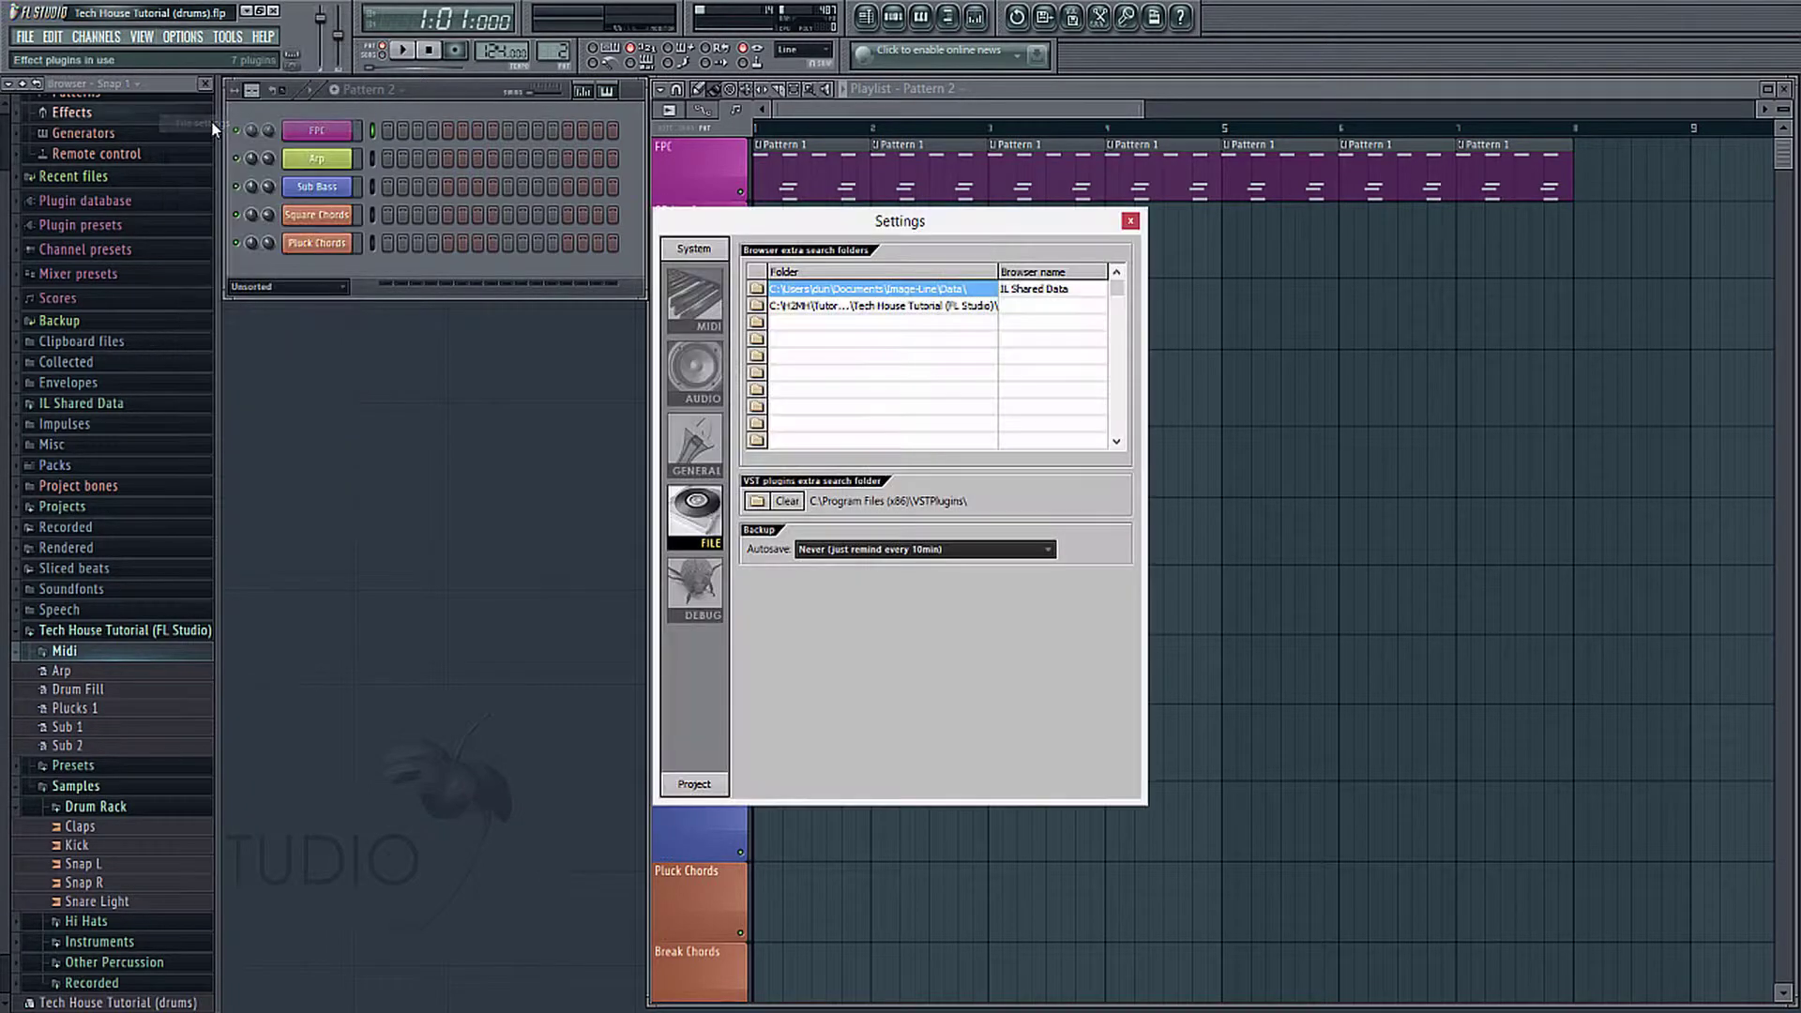
click(799, 322)
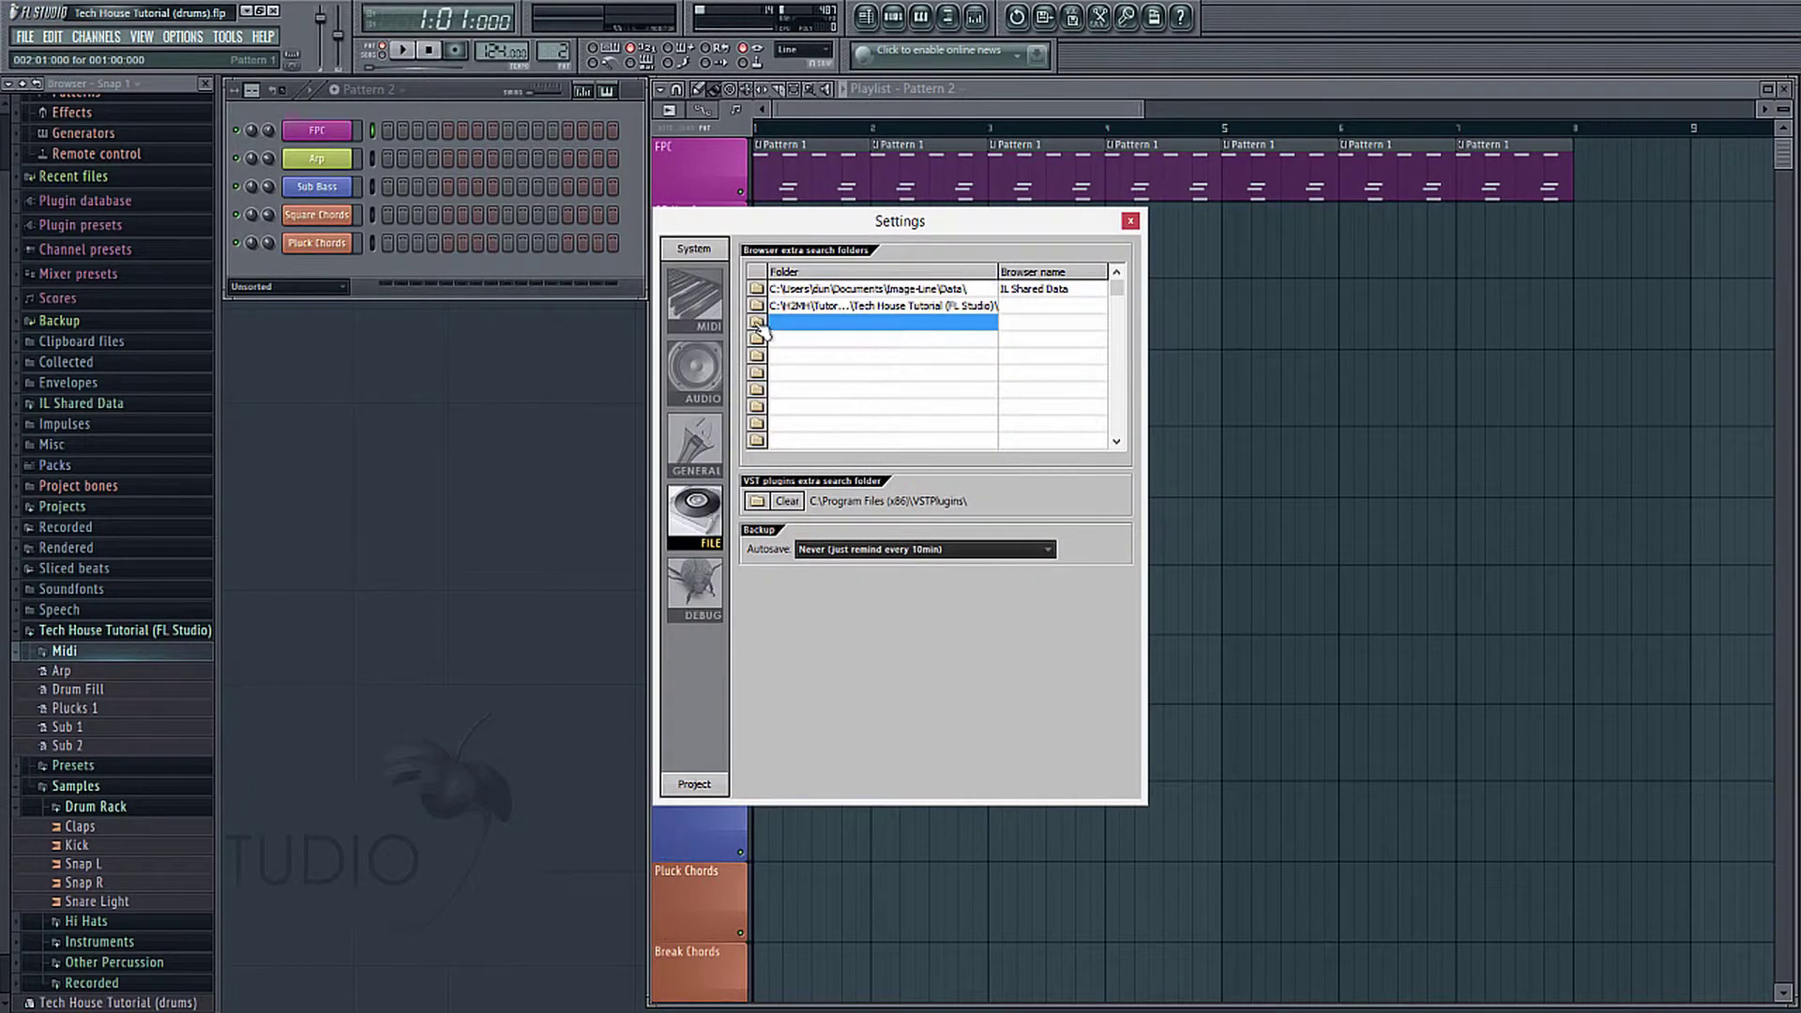
click(757, 322)
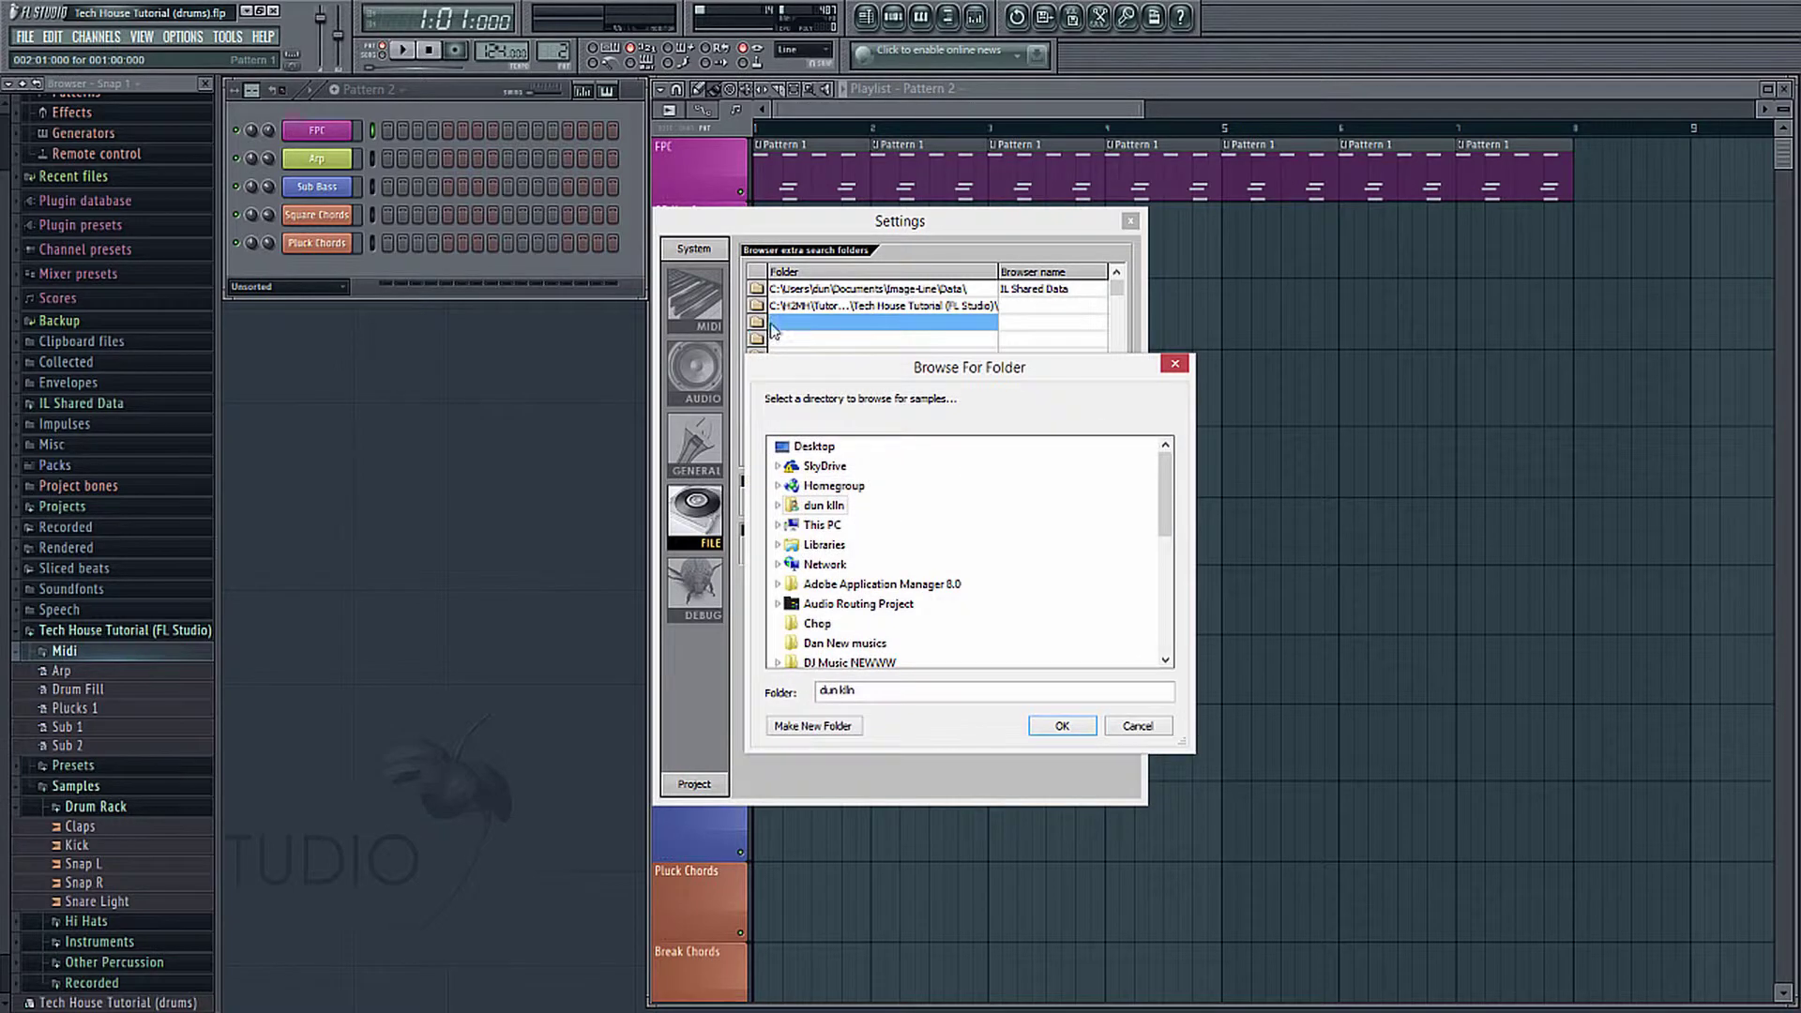
click(1174, 363)
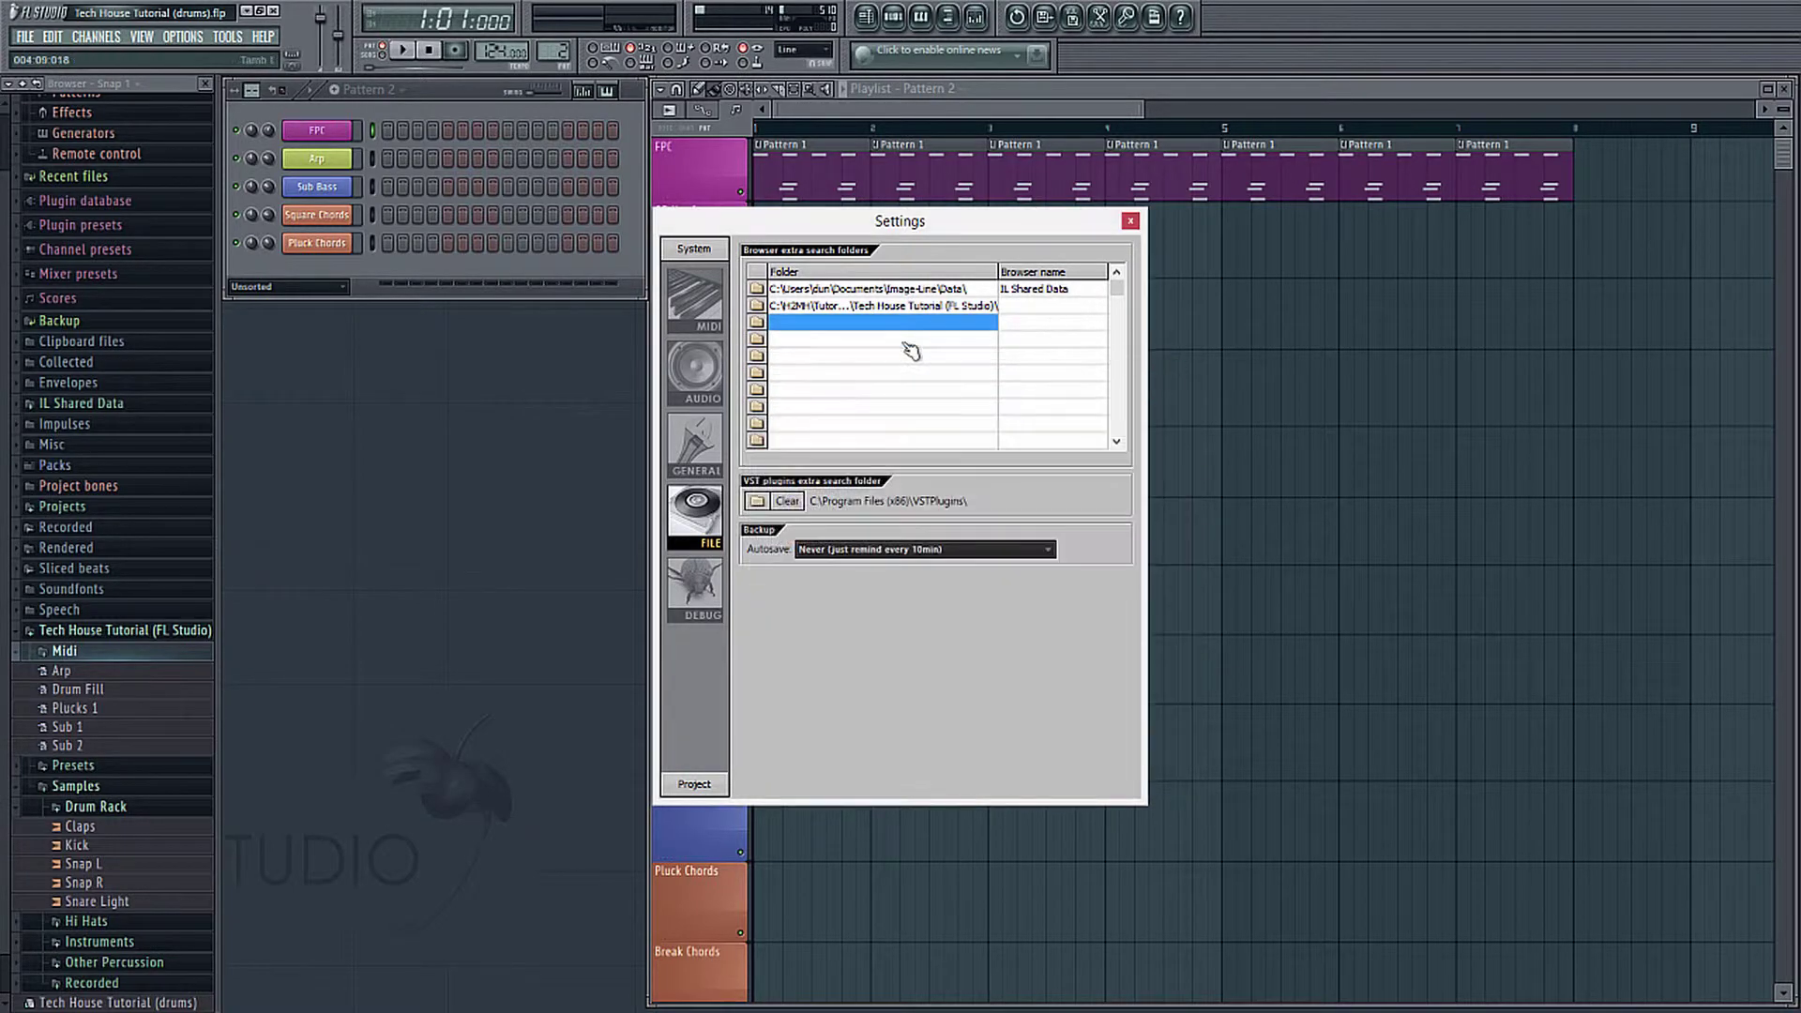
click(1130, 221)
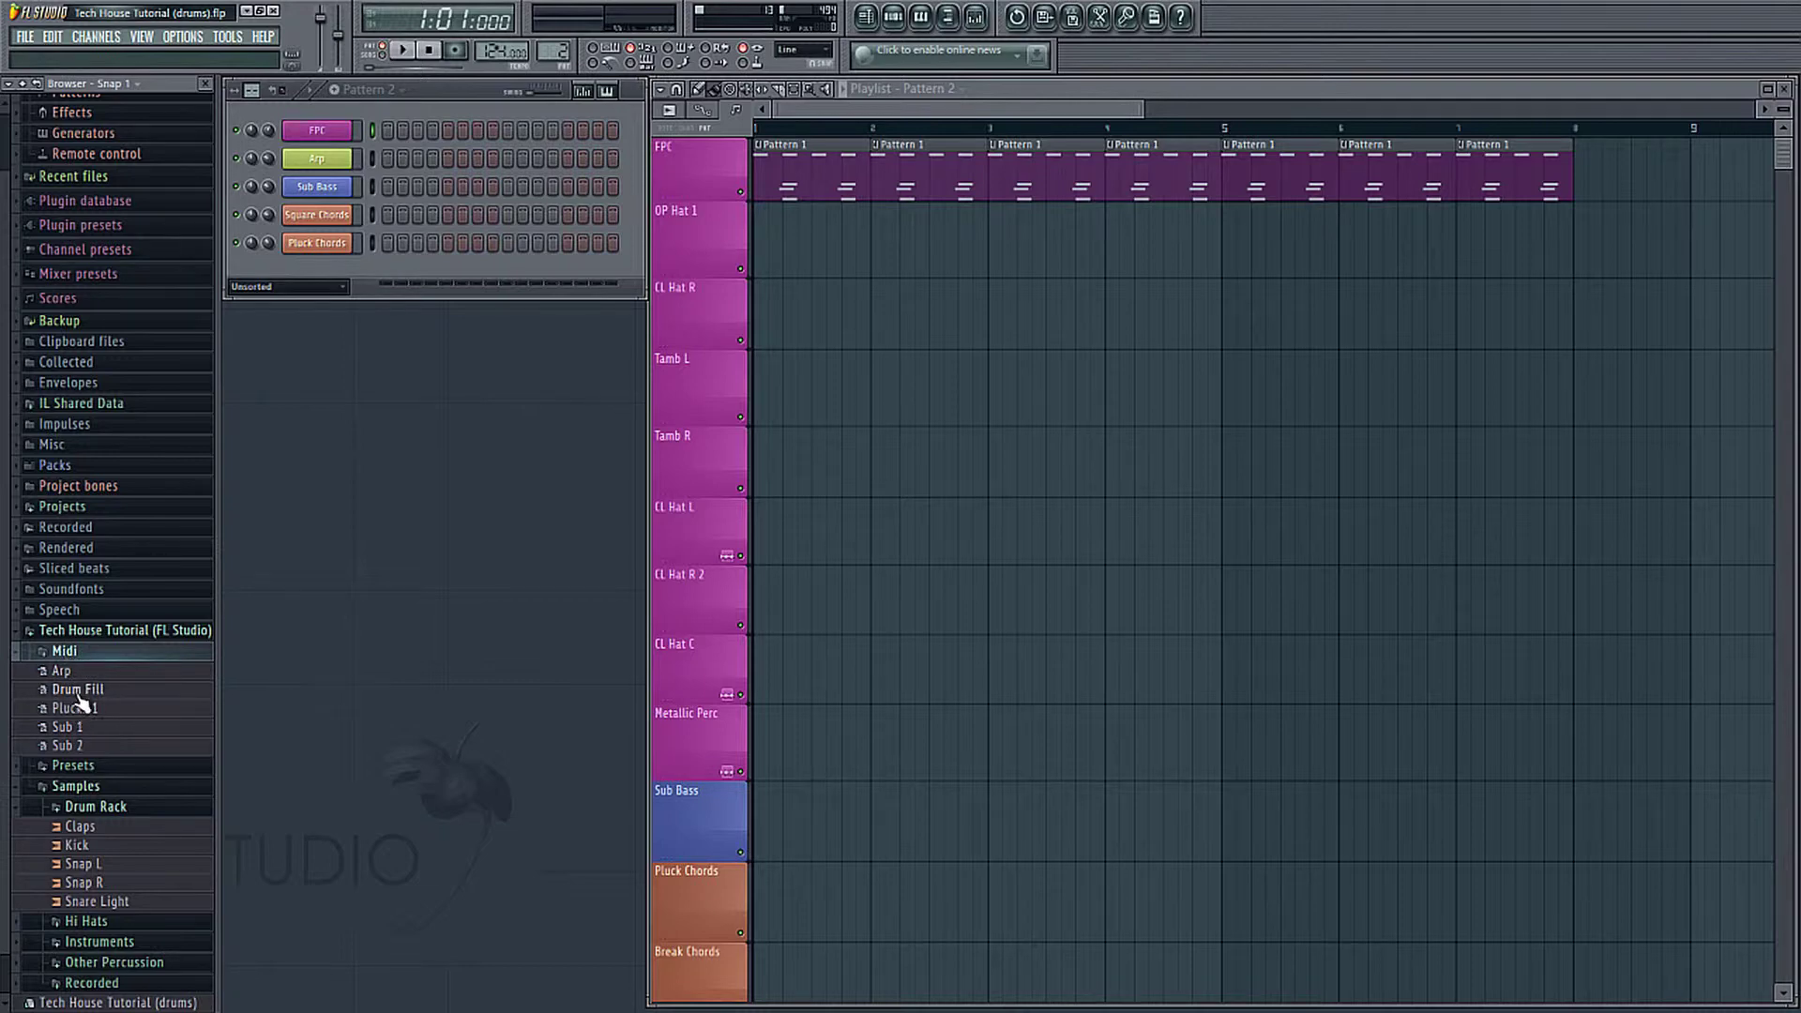
Step: Load Drum Fill MIDI into the FPC as Pattern 2, place it at bar 8, and play from bar 5
drag(70, 694, 345, 128)
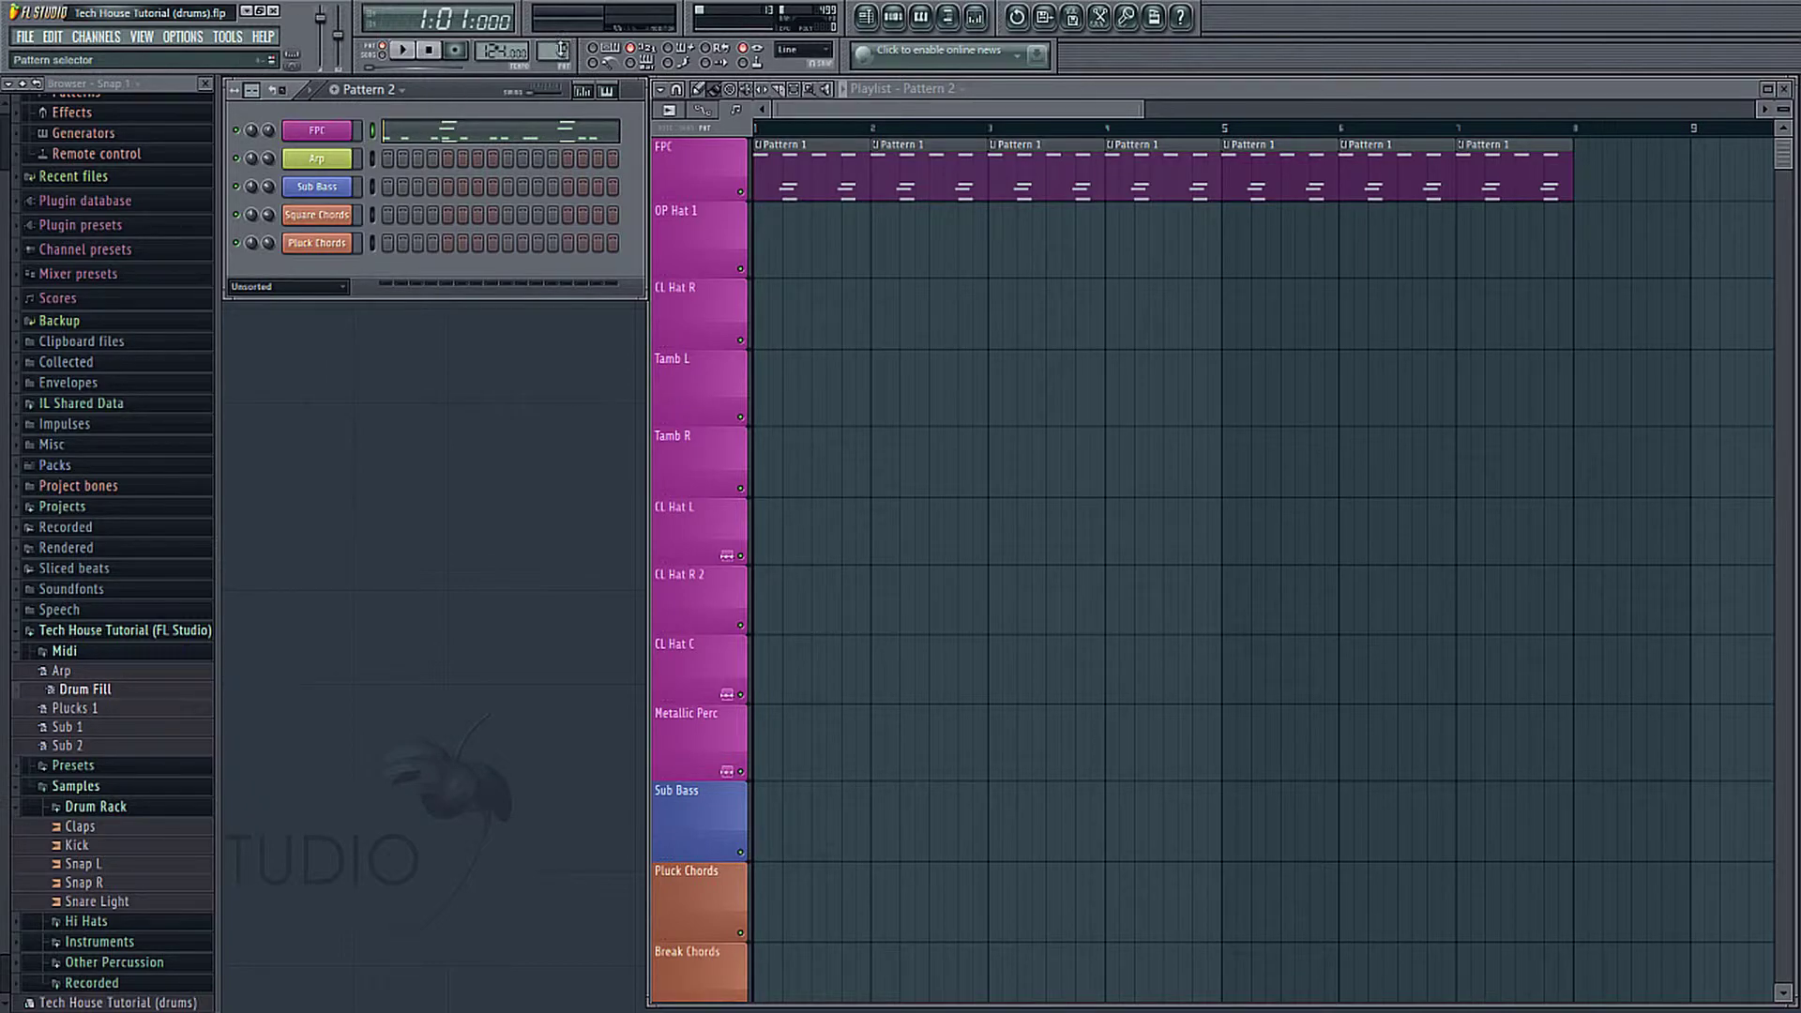
click(1584, 161)
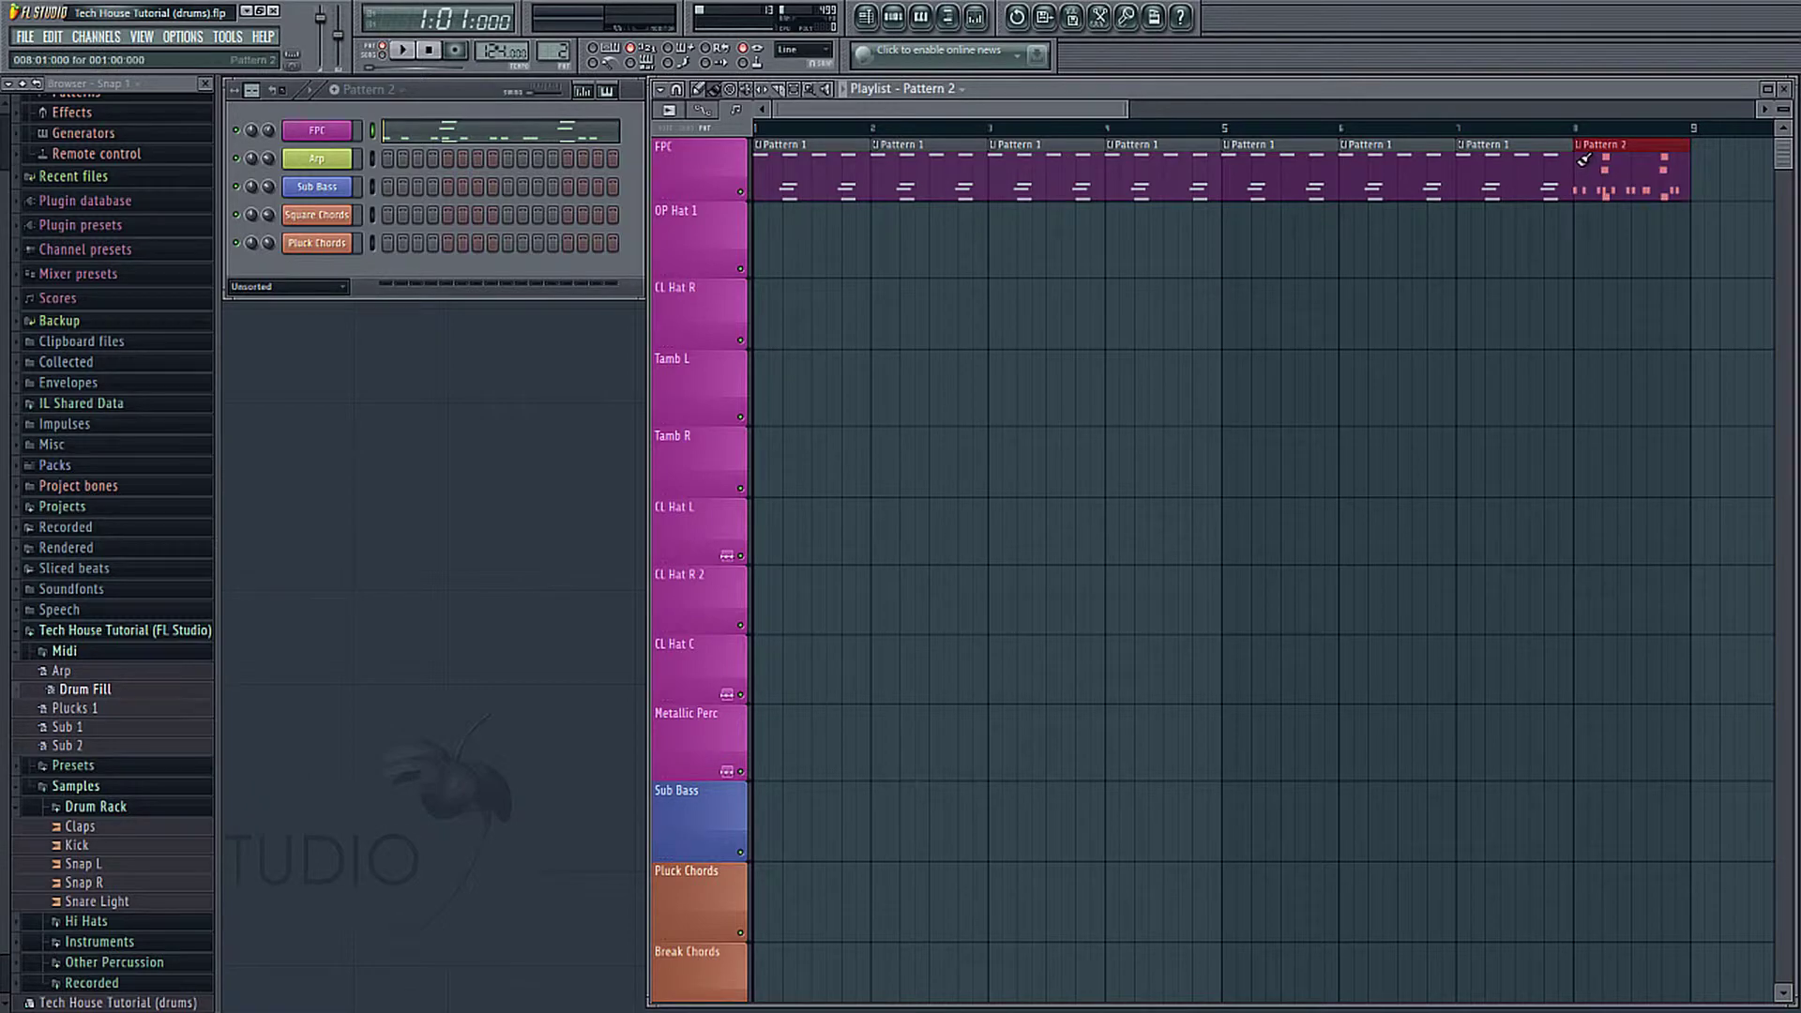
click(1221, 128)
key(space)
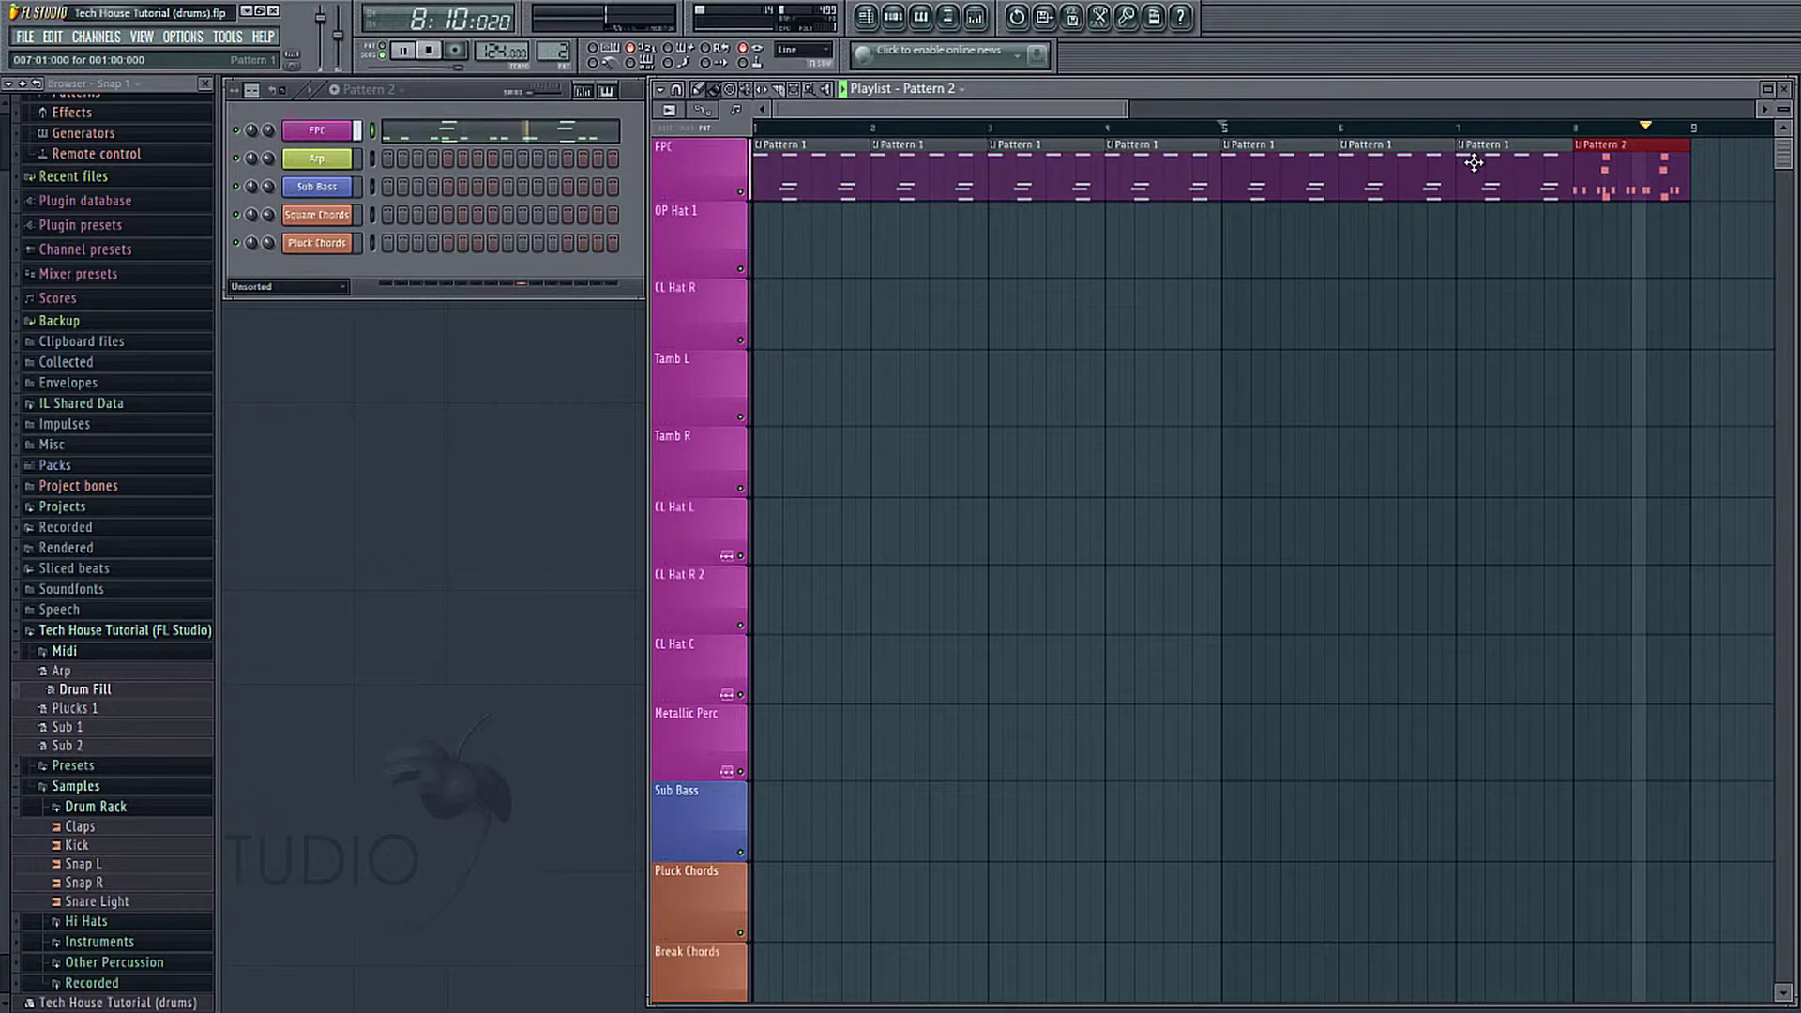
click(1222, 128)
key(space)
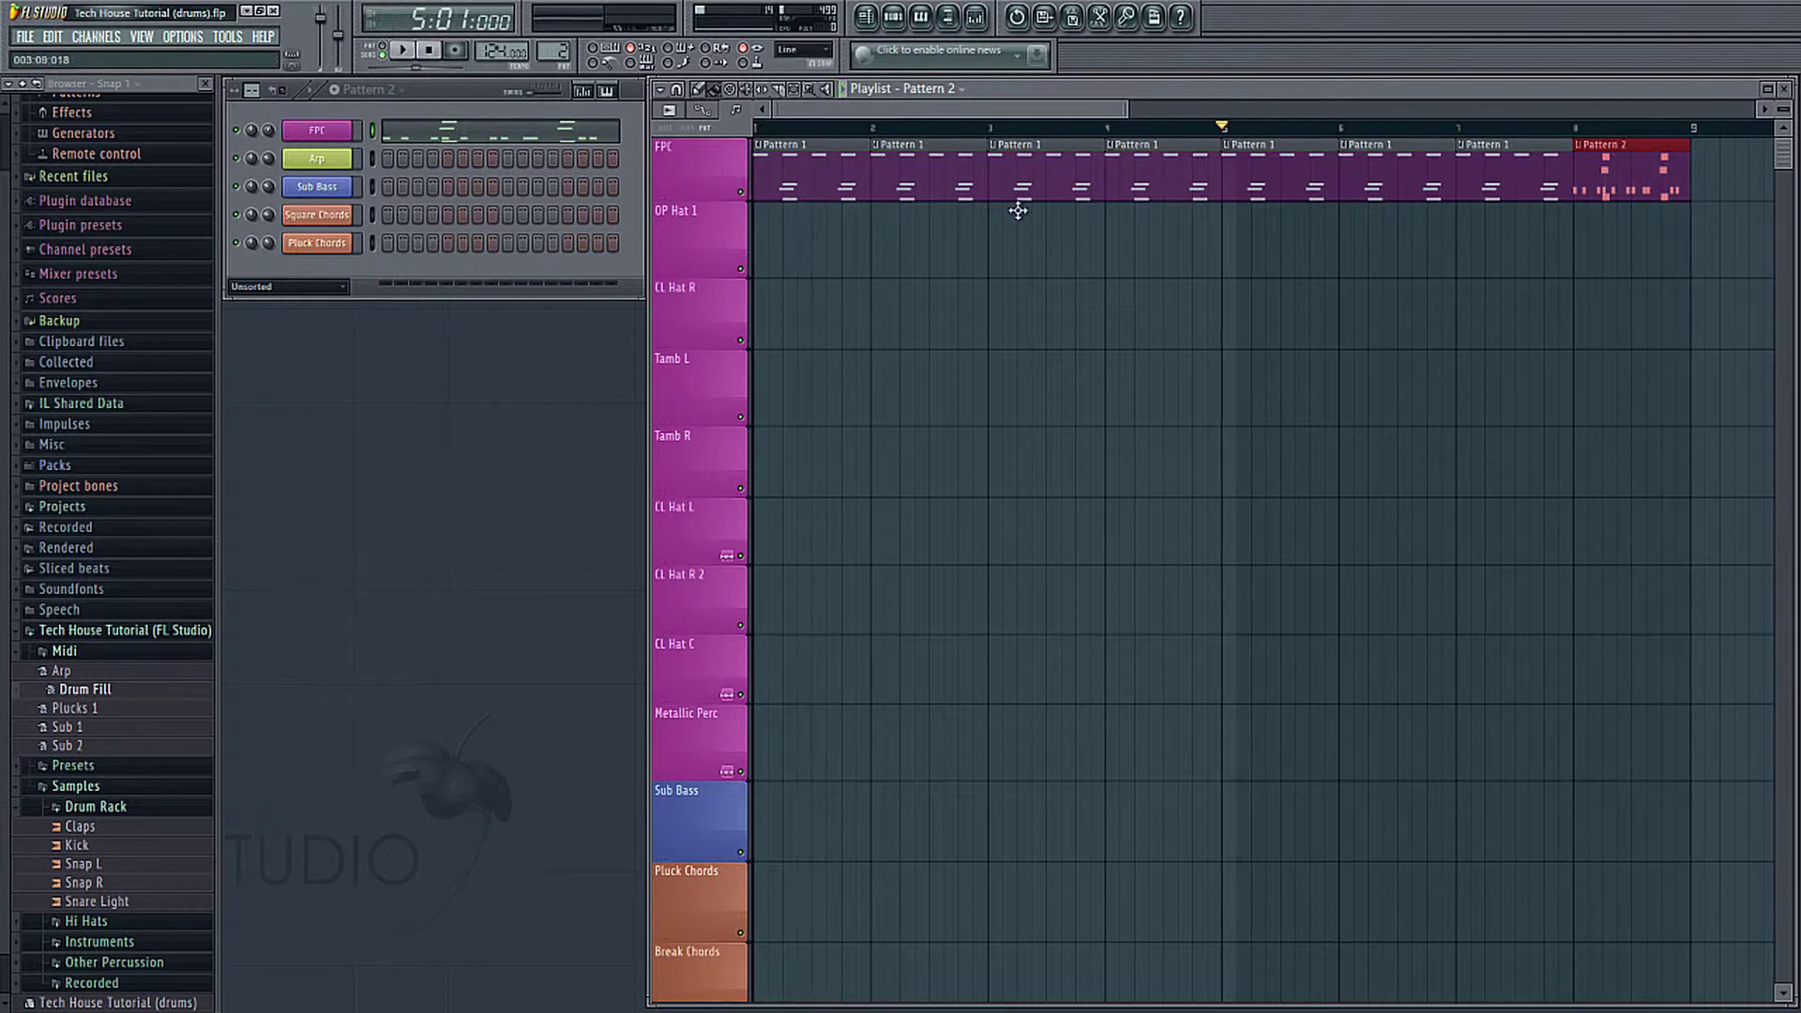
click(446, 97)
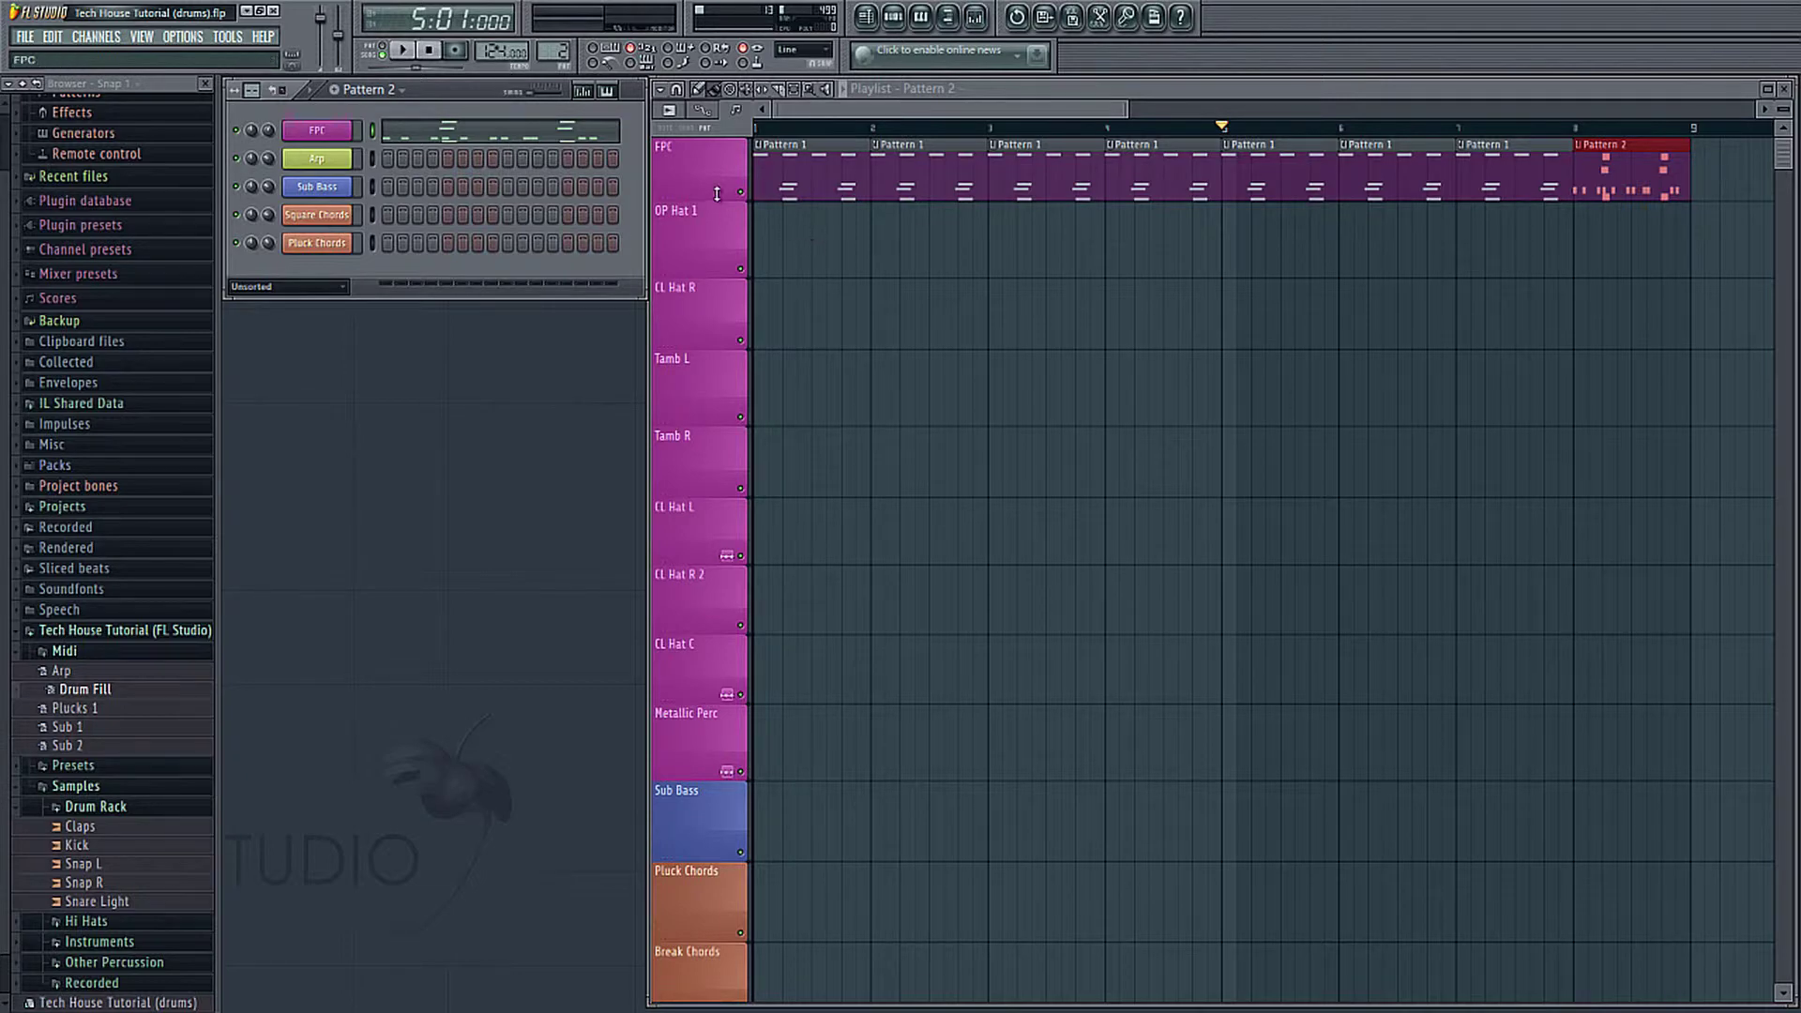
right_click(698, 242)
click(764, 210)
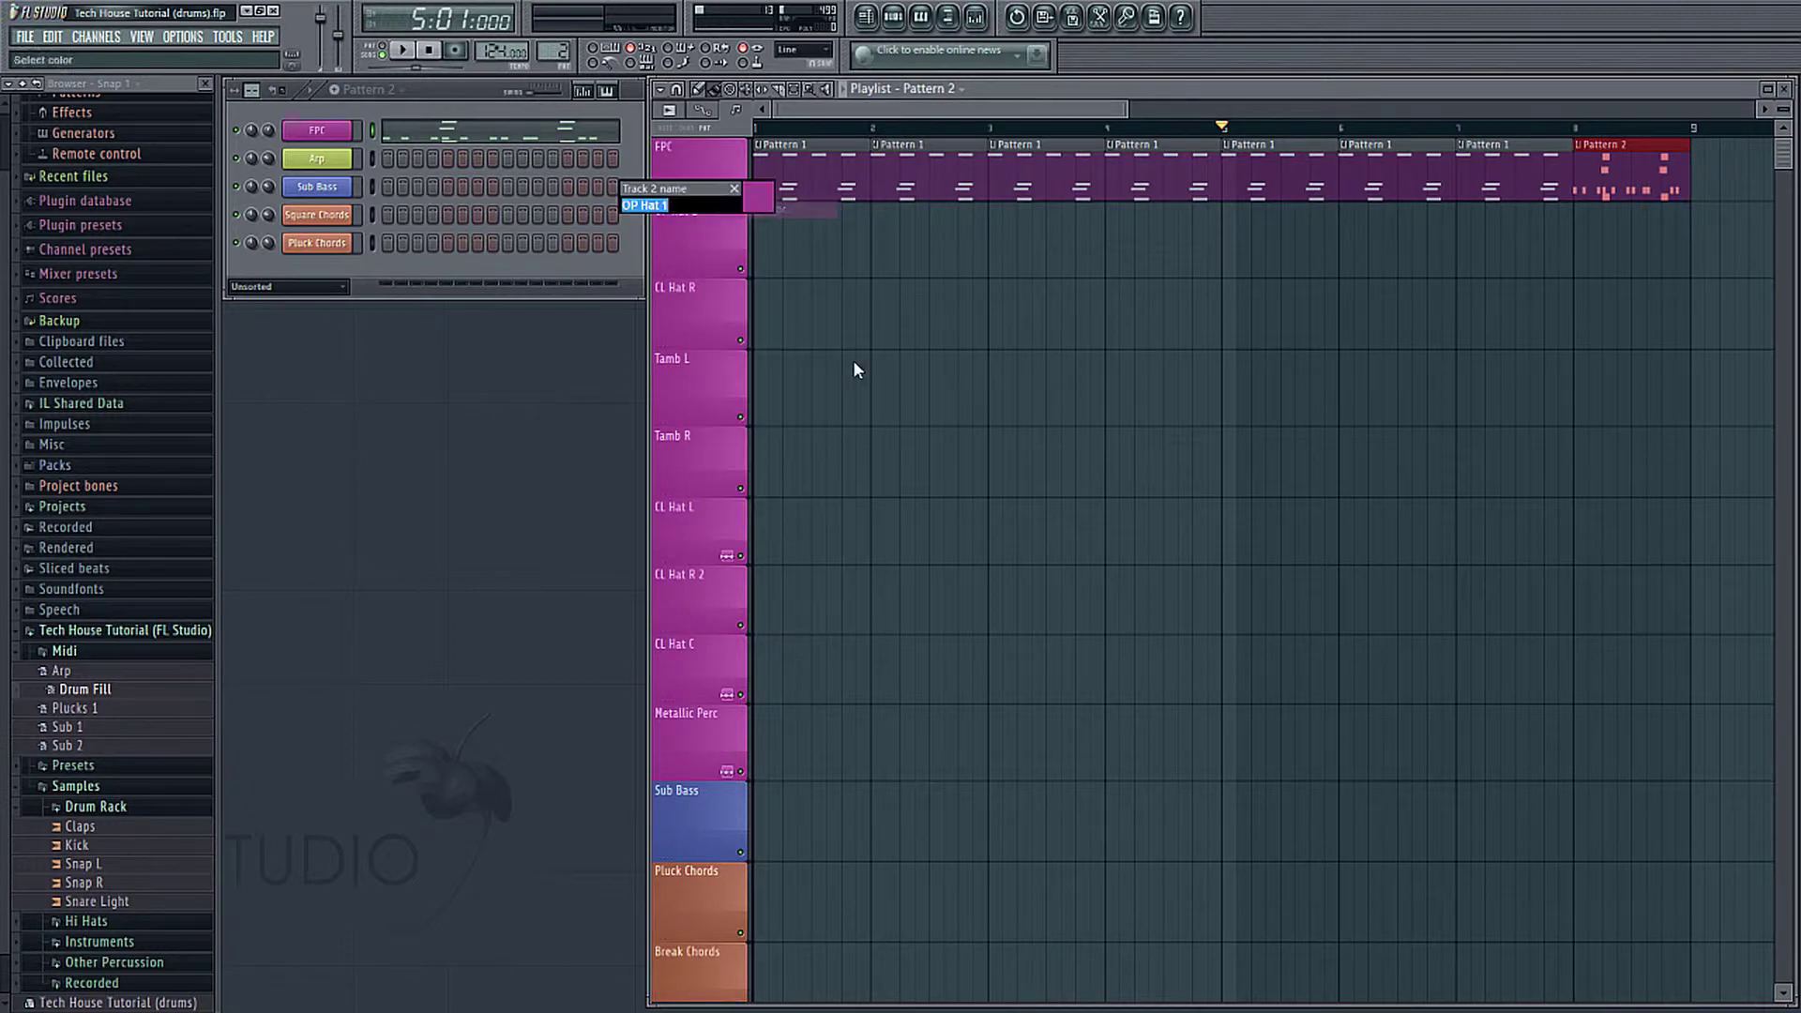
click(736, 190)
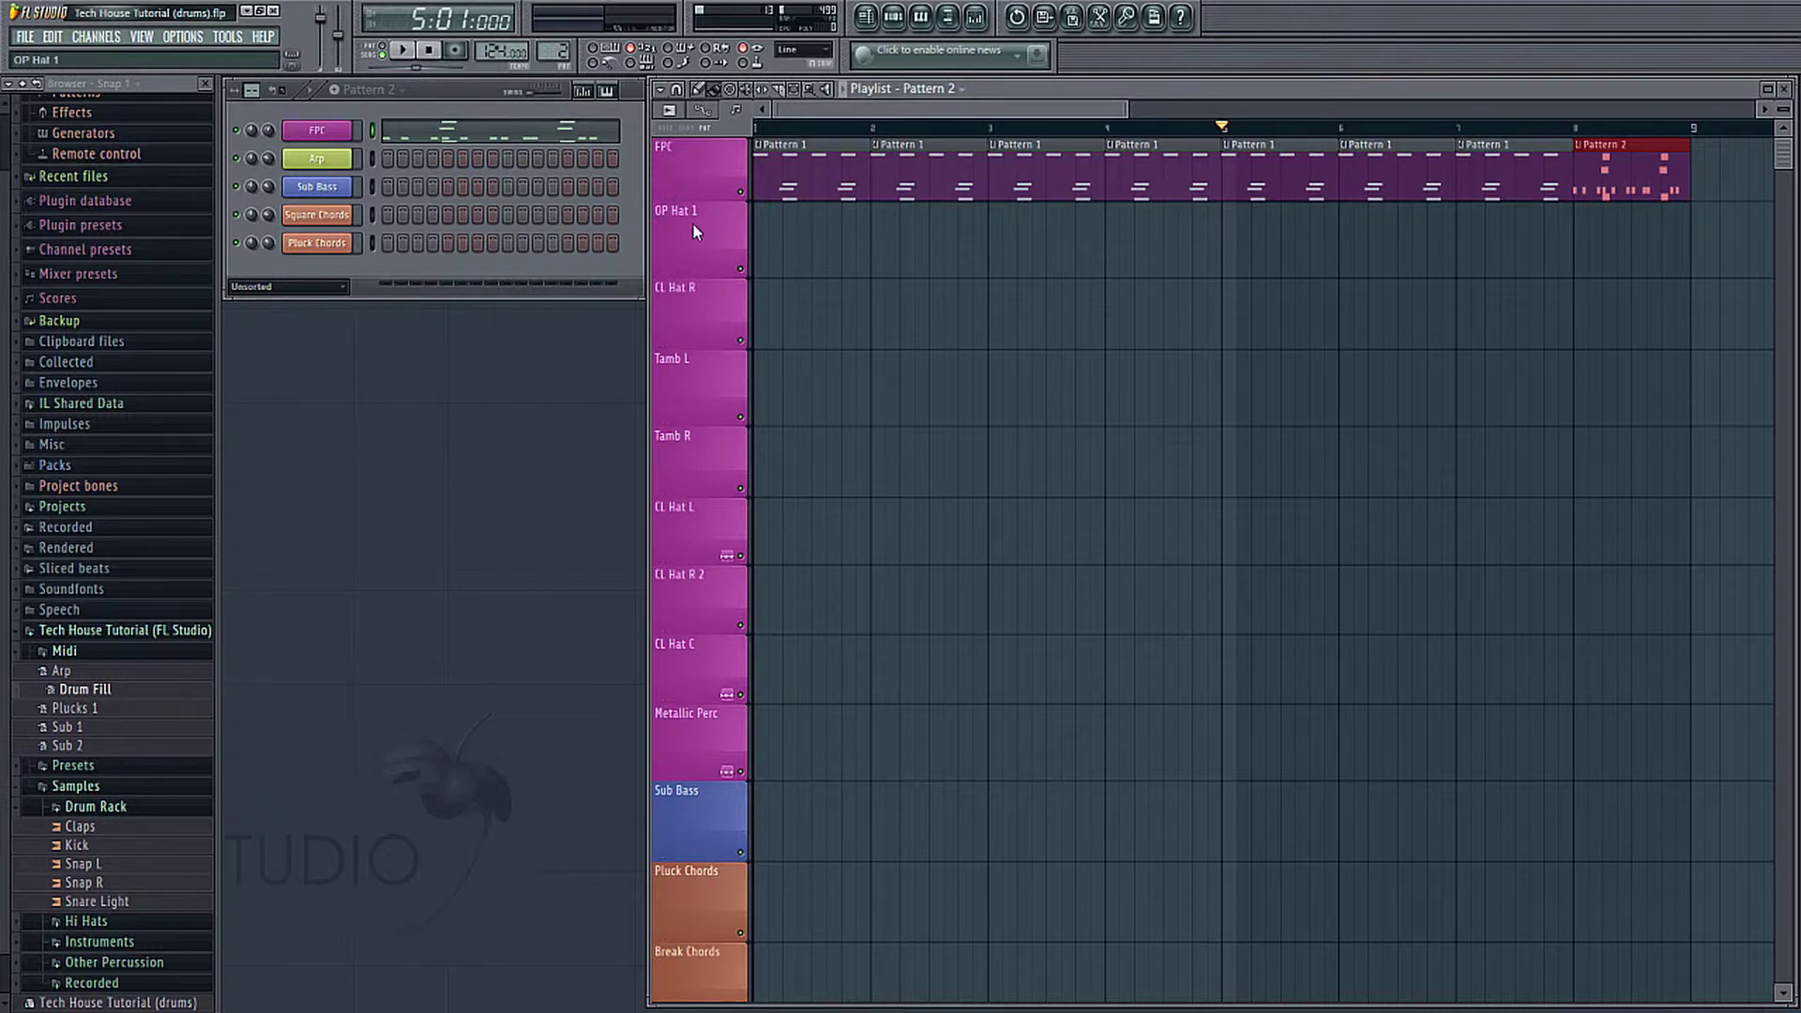
Step: Place the OP Hat 1 sample from the Hi Hats folder on its track, shifted to beat 3
click(64, 650)
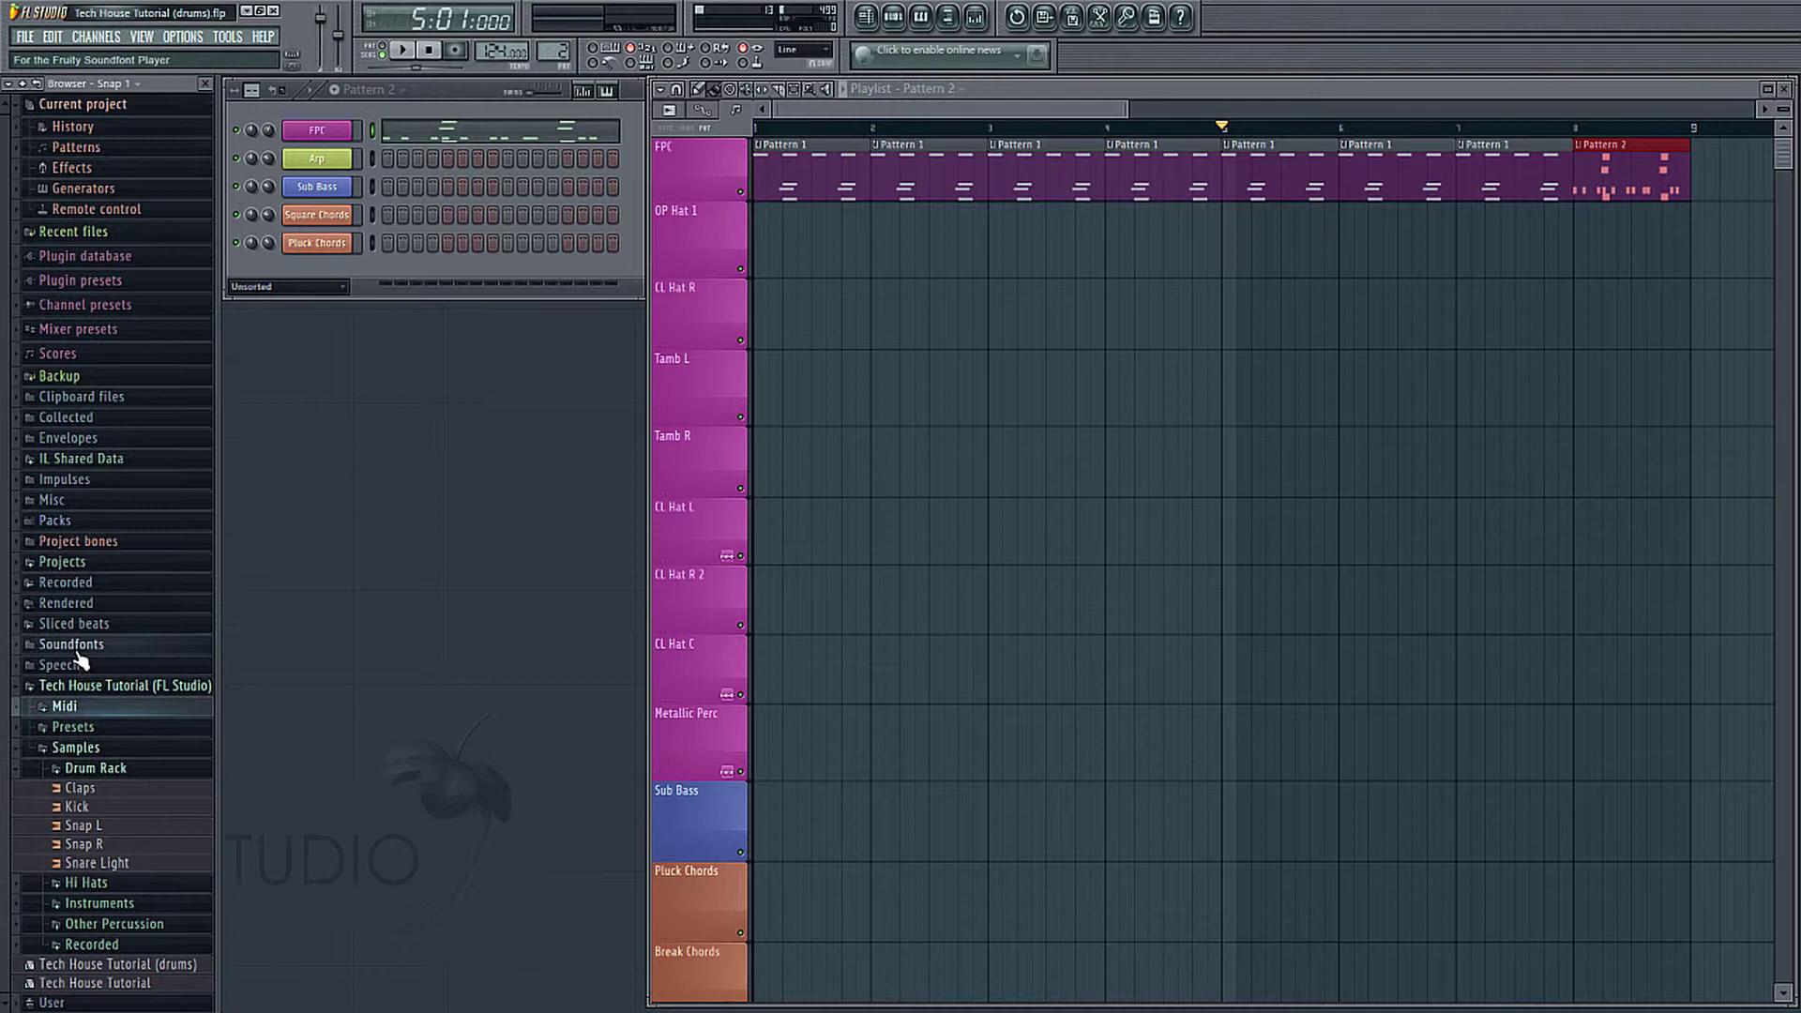
click(90, 767)
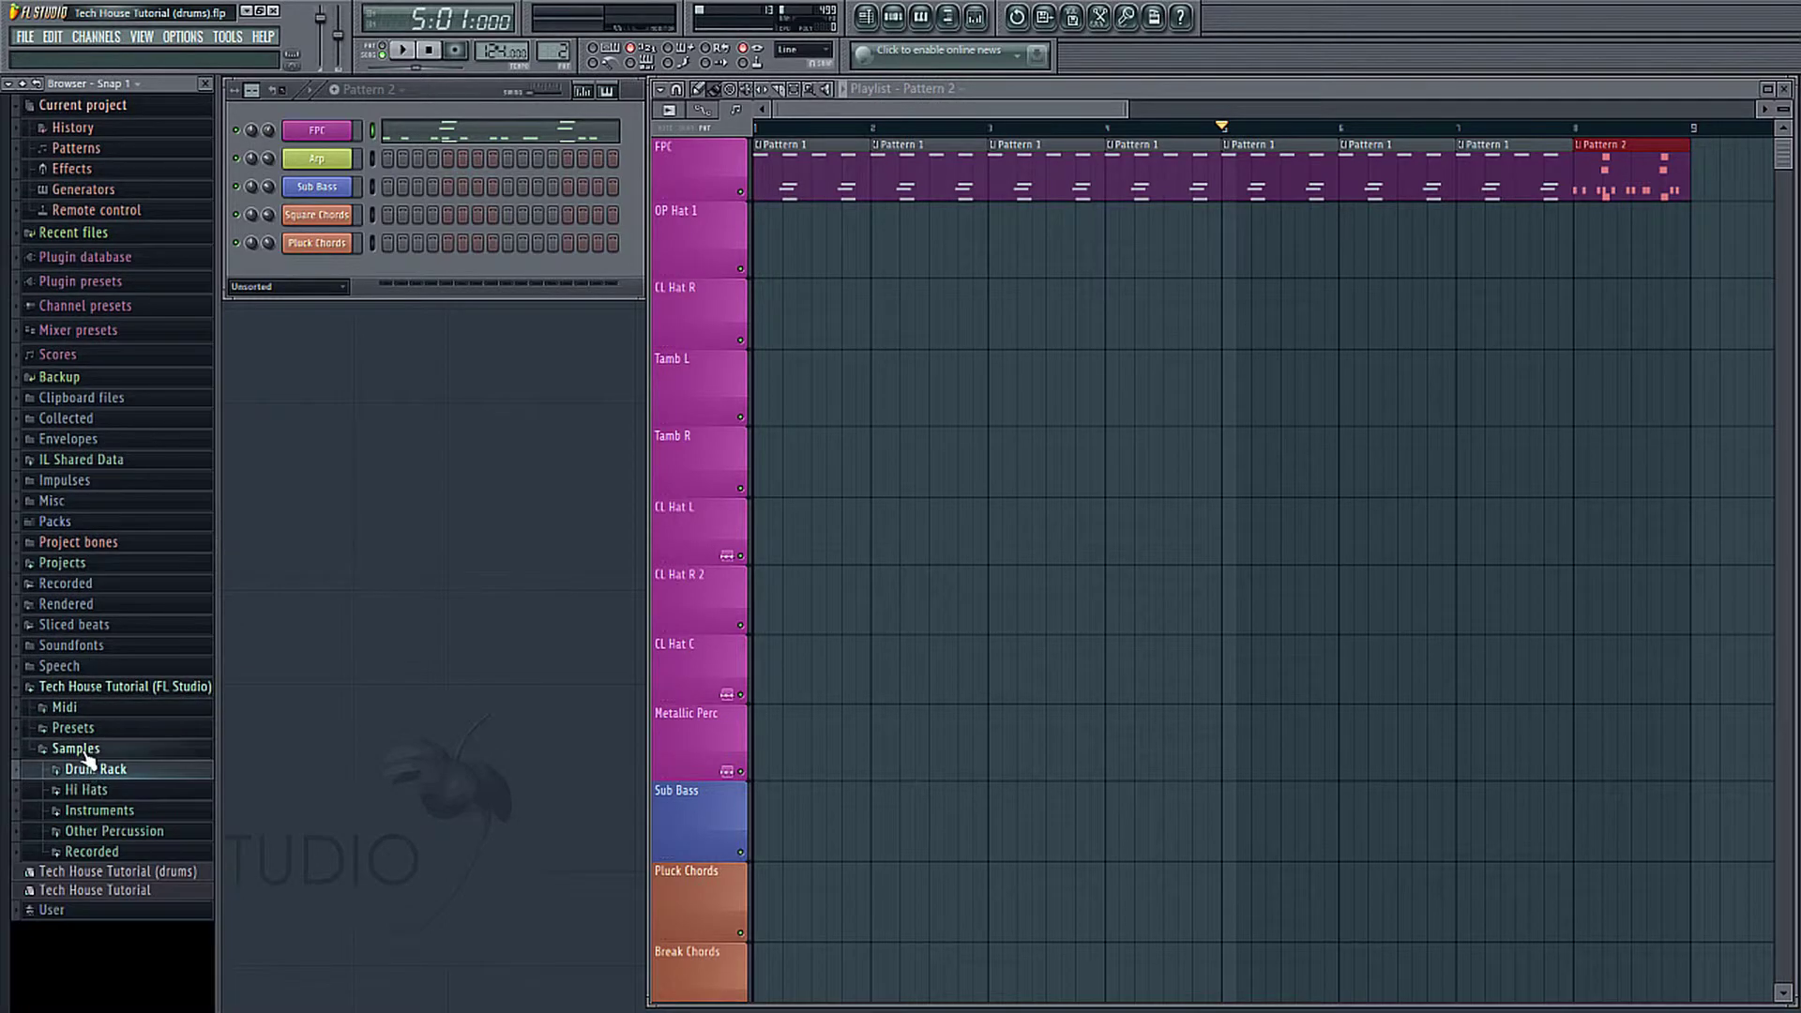
click(92, 794)
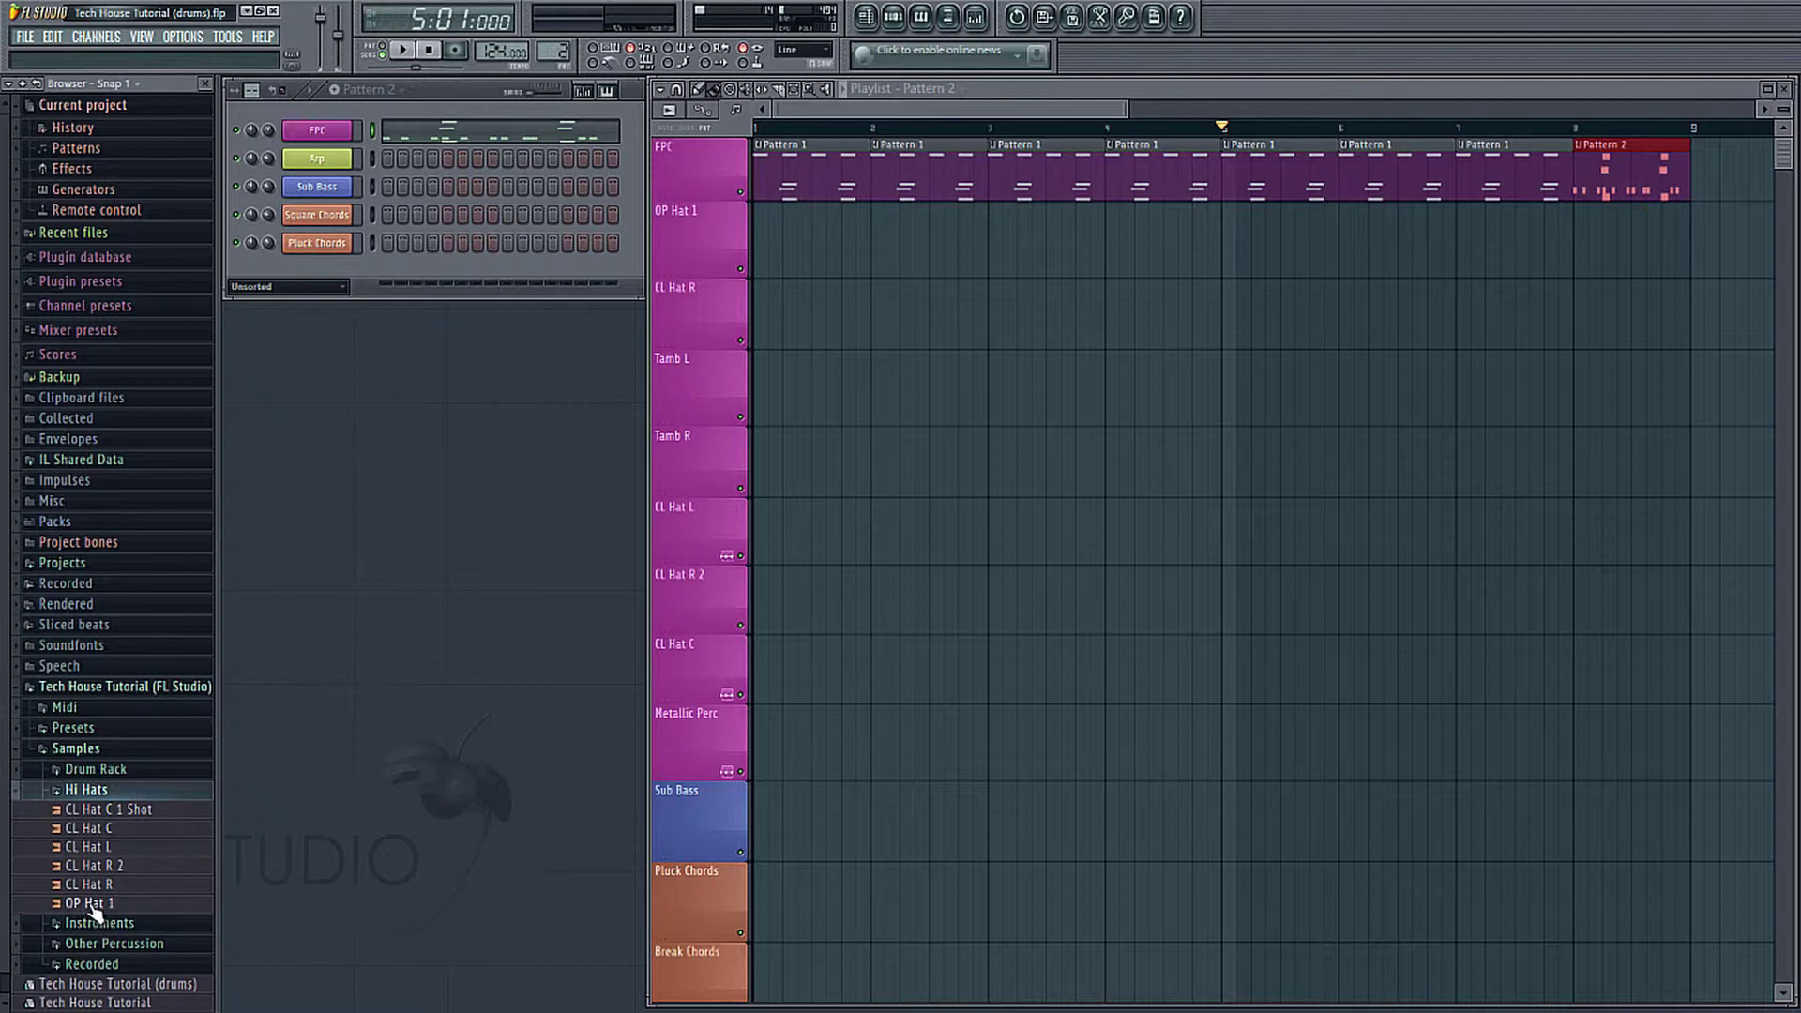
drag(91, 905, 758, 234)
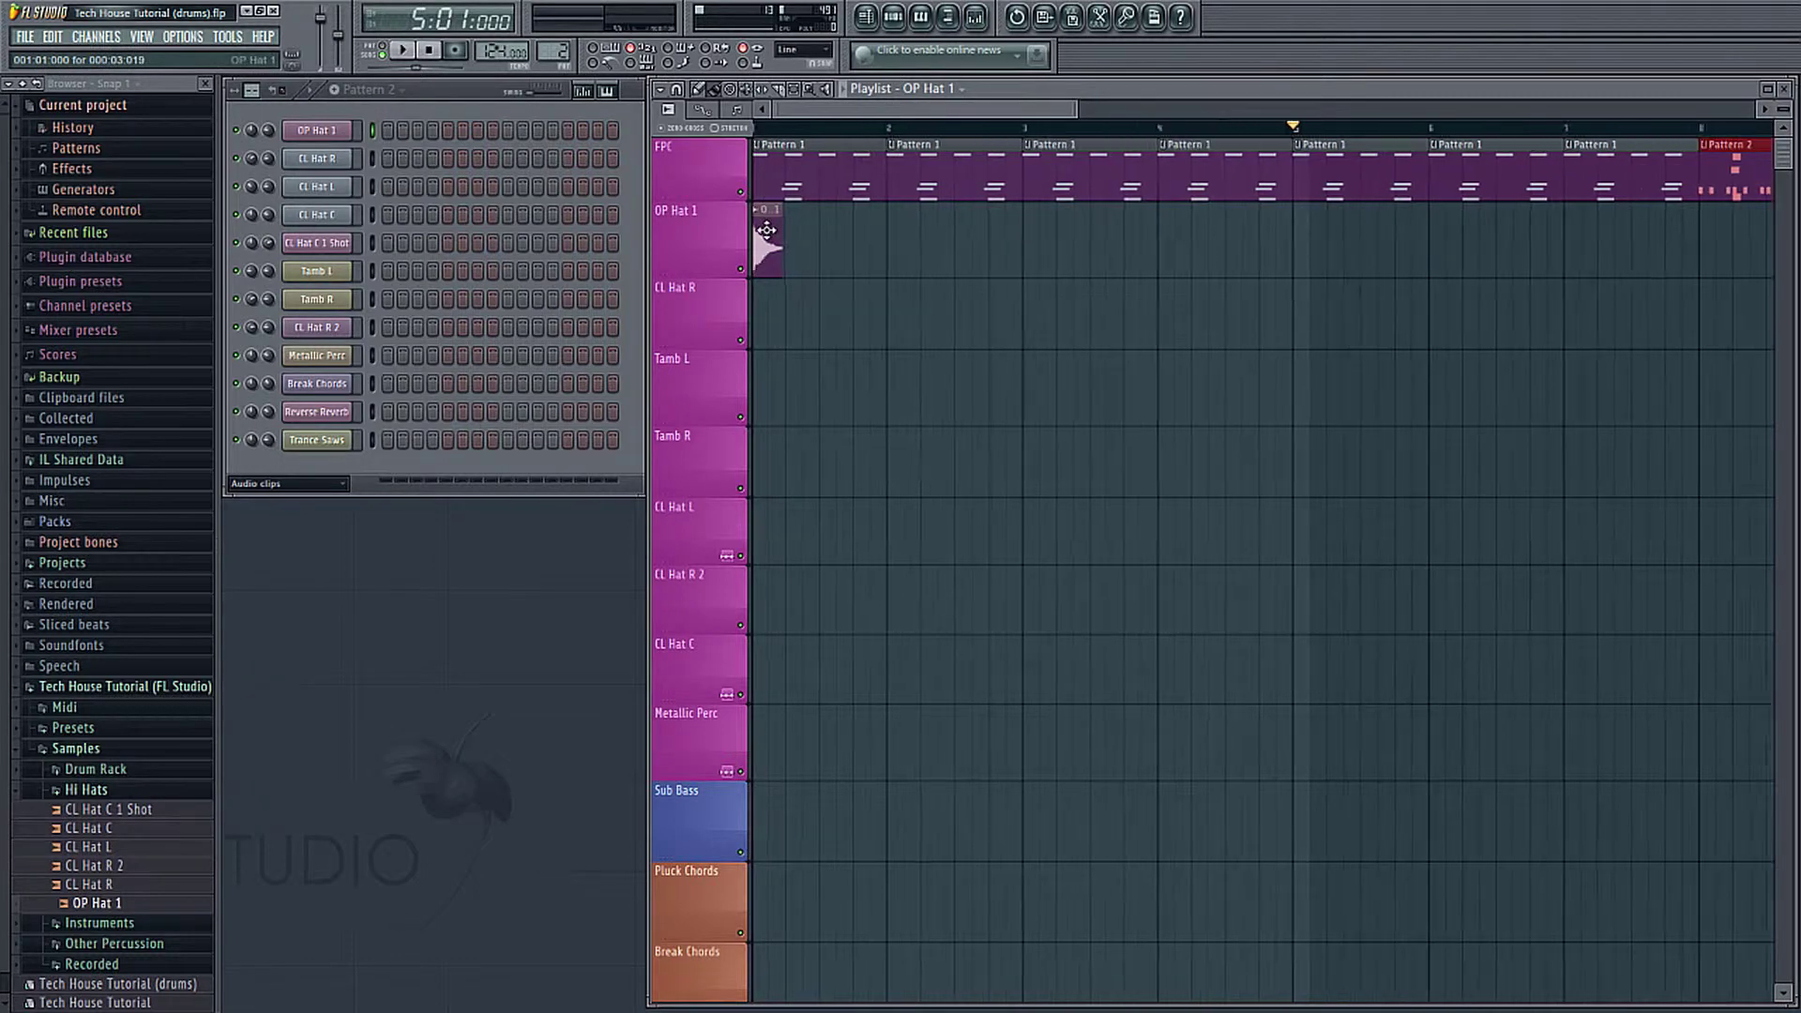
scroll(764, 231, up, 4)
scroll(766, 230, up, 2)
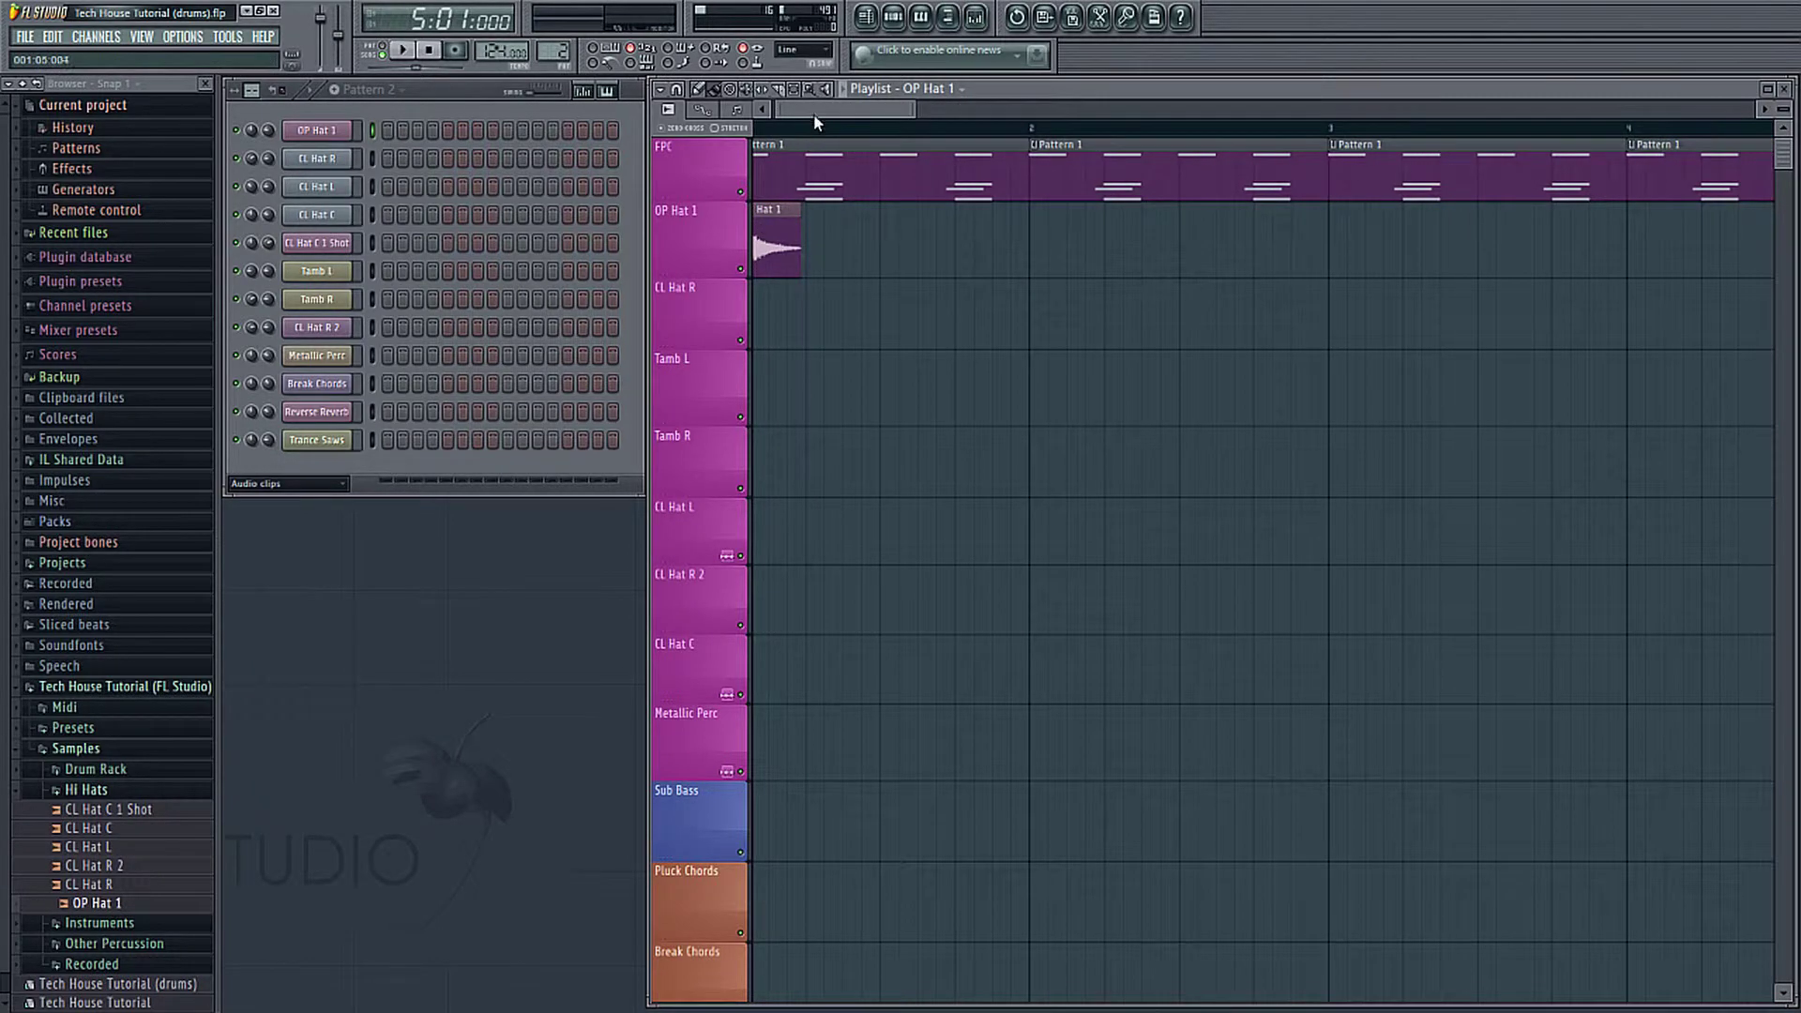
scroll(773, 242, up, 2)
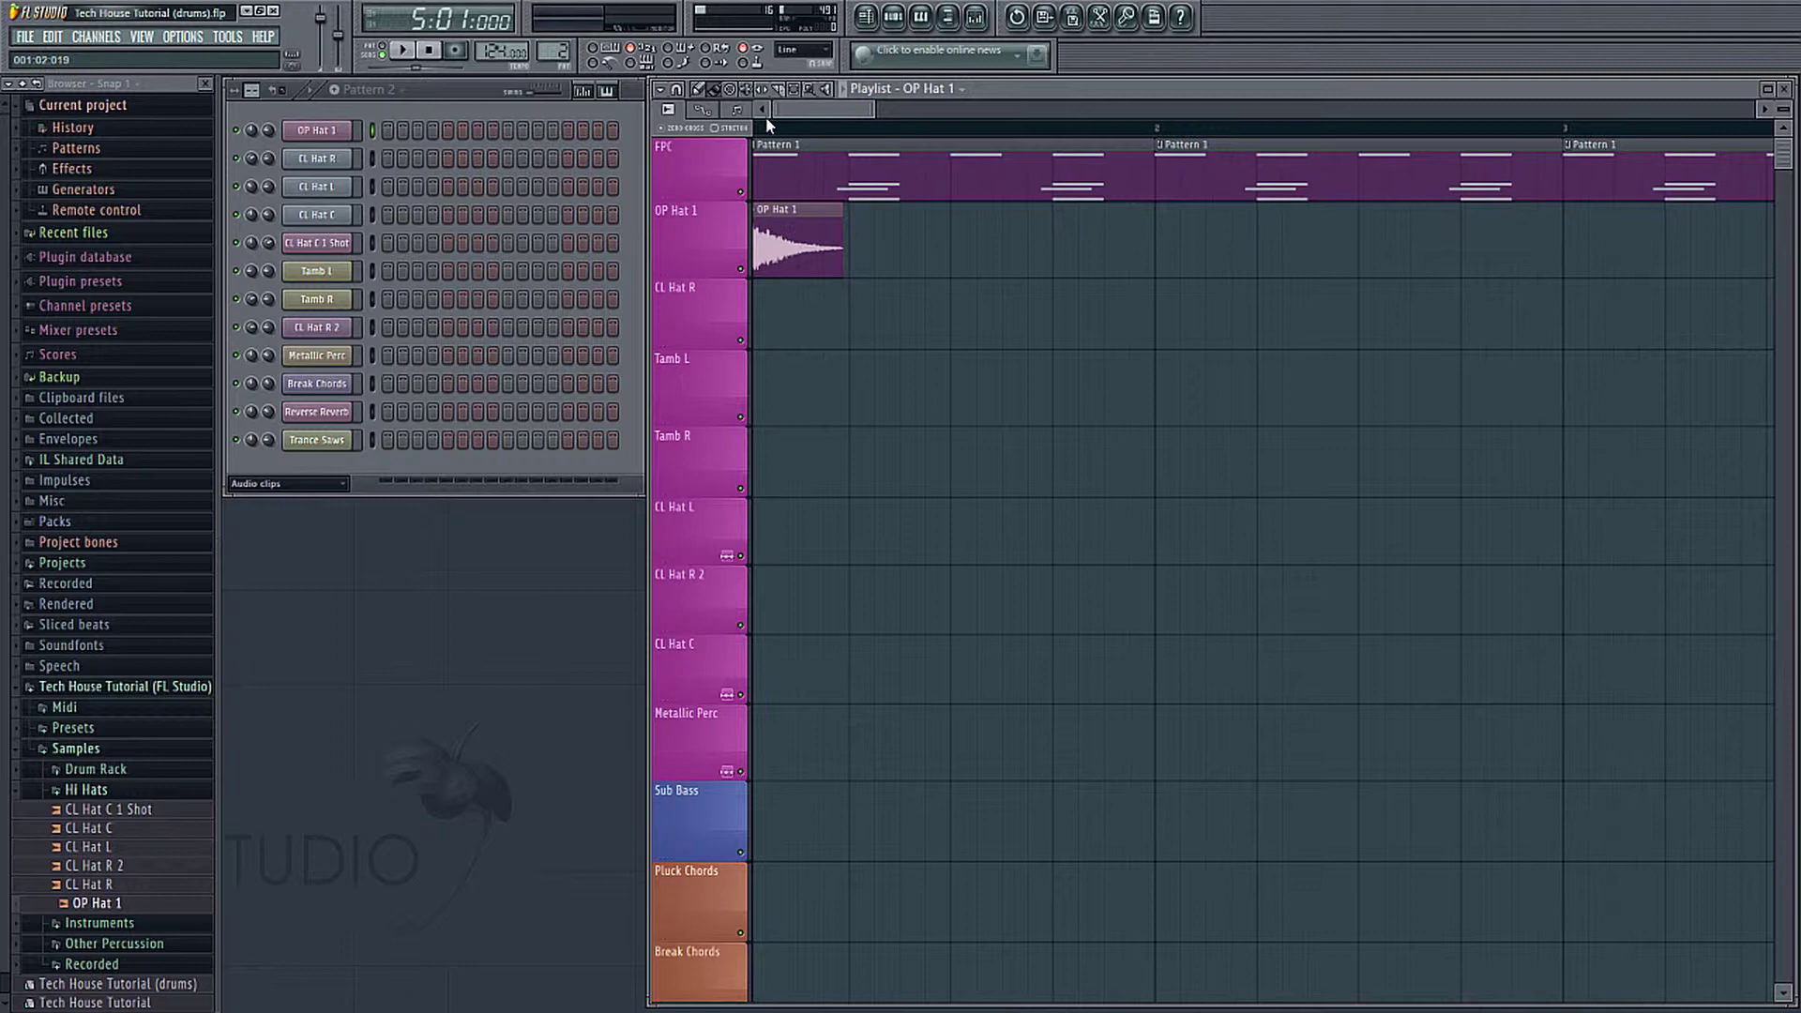
mouse_move(776, 209)
mouse_down()
mouse_move(1177, 222)
mouse_move(792, 225)
mouse_up()
Step: Duplicate the OP Hat 1 clips with Ctrl+B to span all eight bars, then play and stop
scroll(894, 313, down, 1)
scroll(829, 322, down, 2)
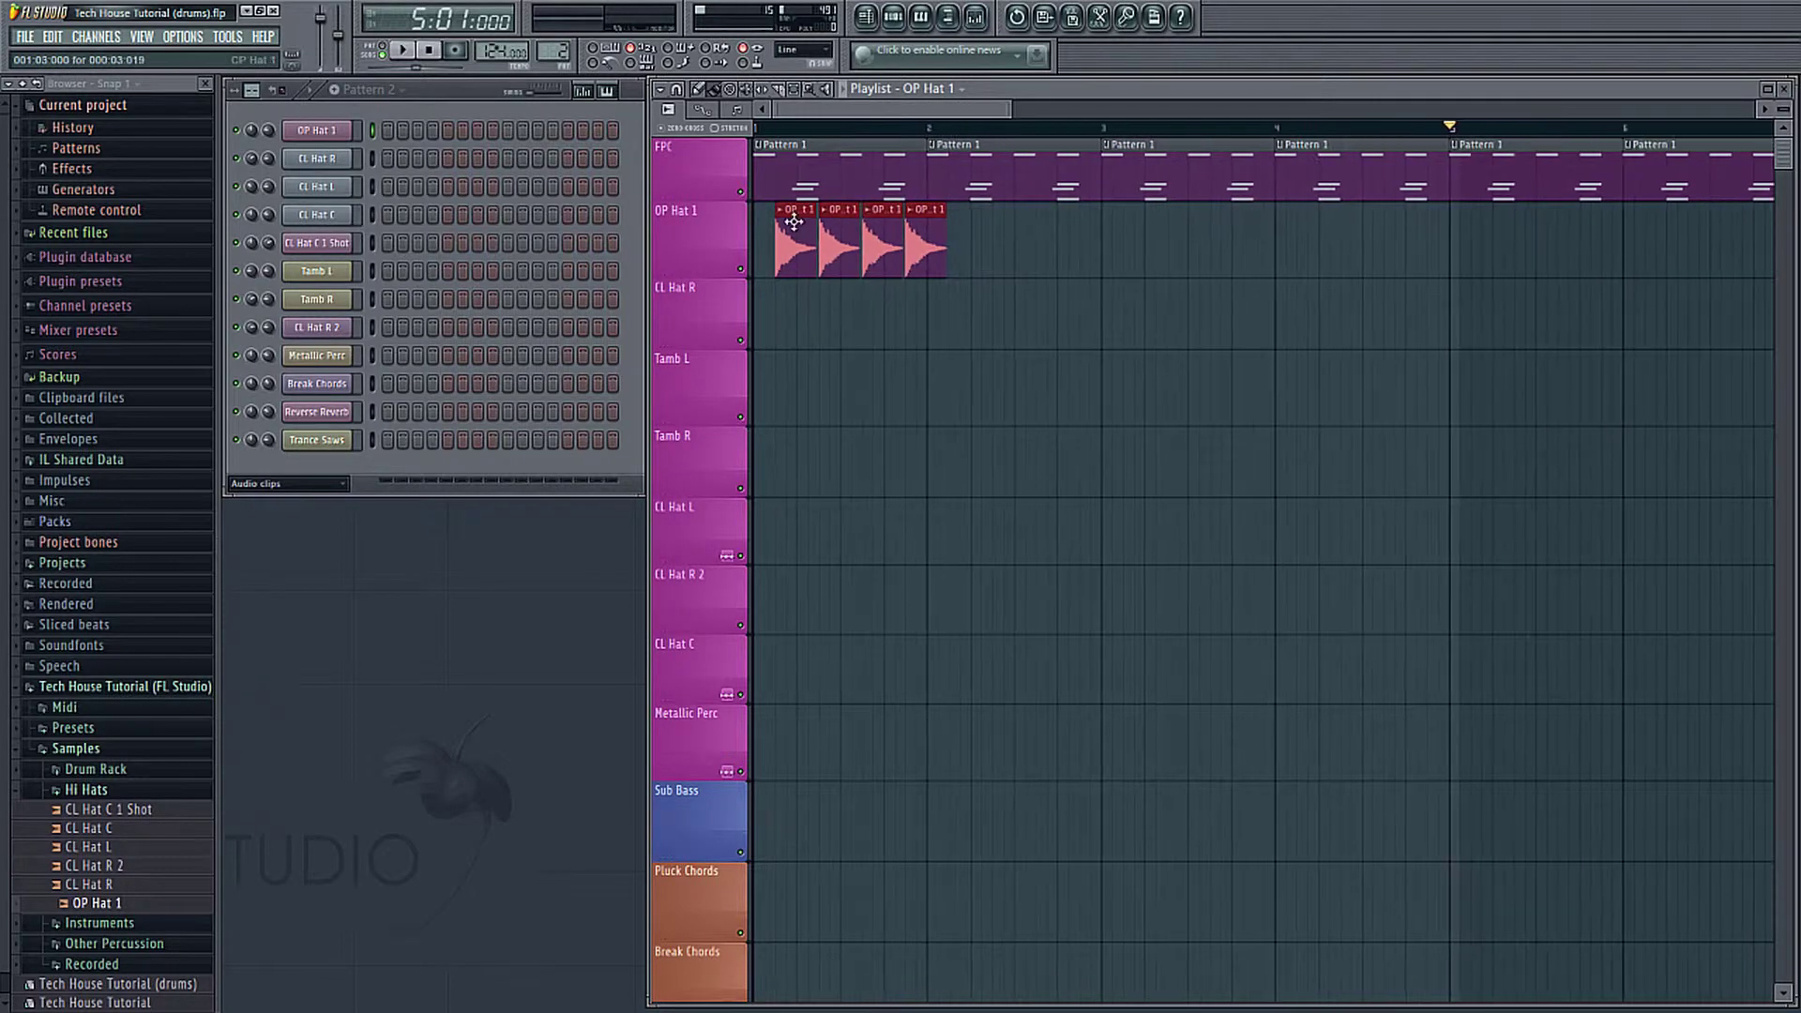
key(ctrl+b)
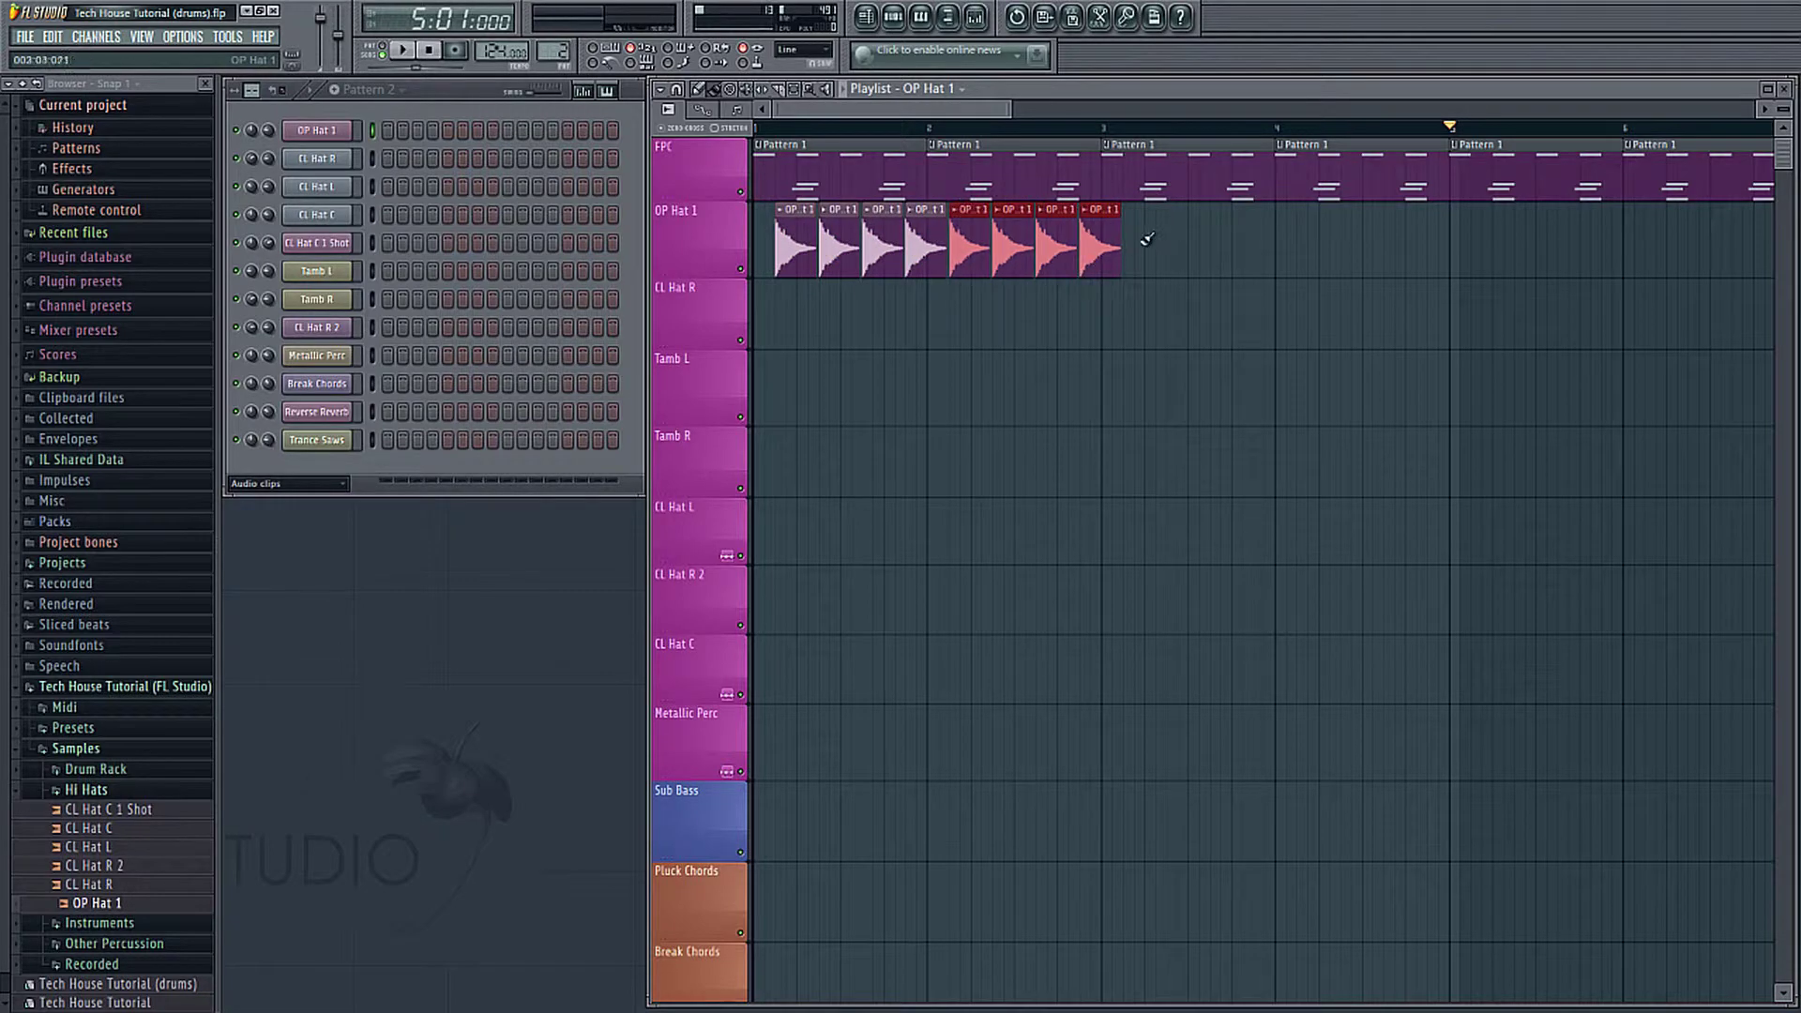
drag(1141, 234, 711, 245)
scroll(844, 234, down, 1)
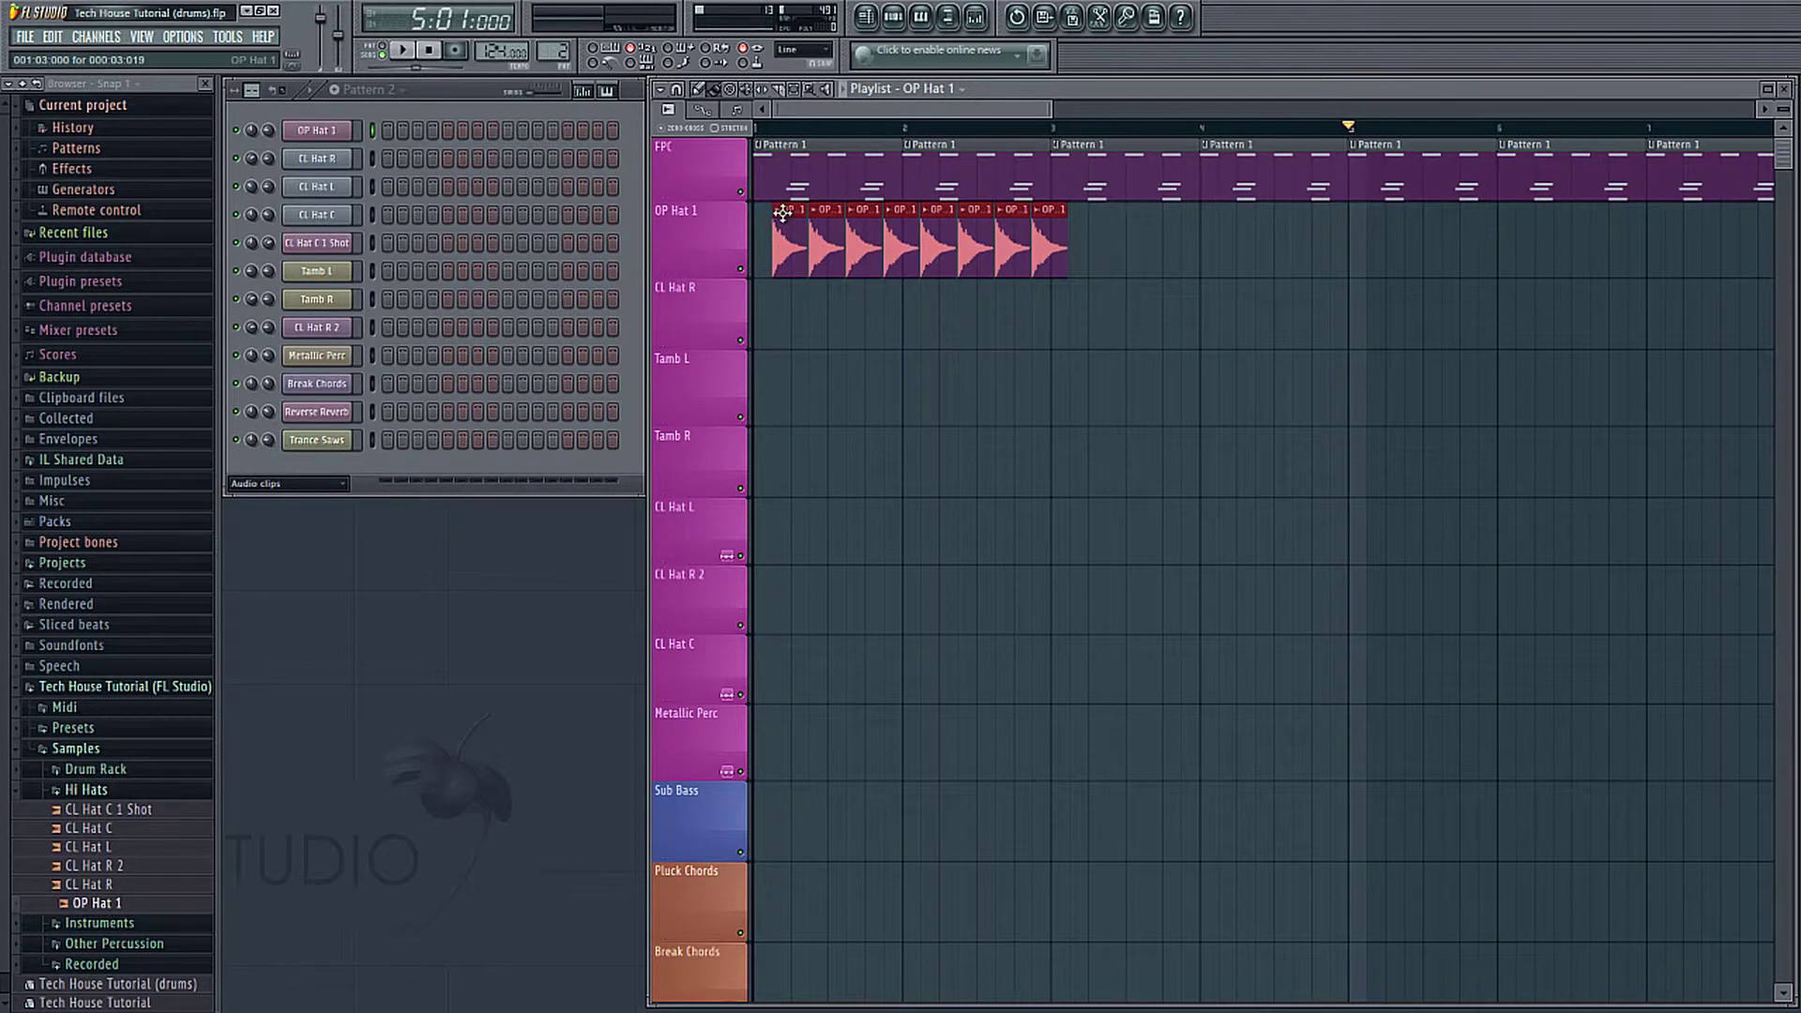
key(ctrl+b)
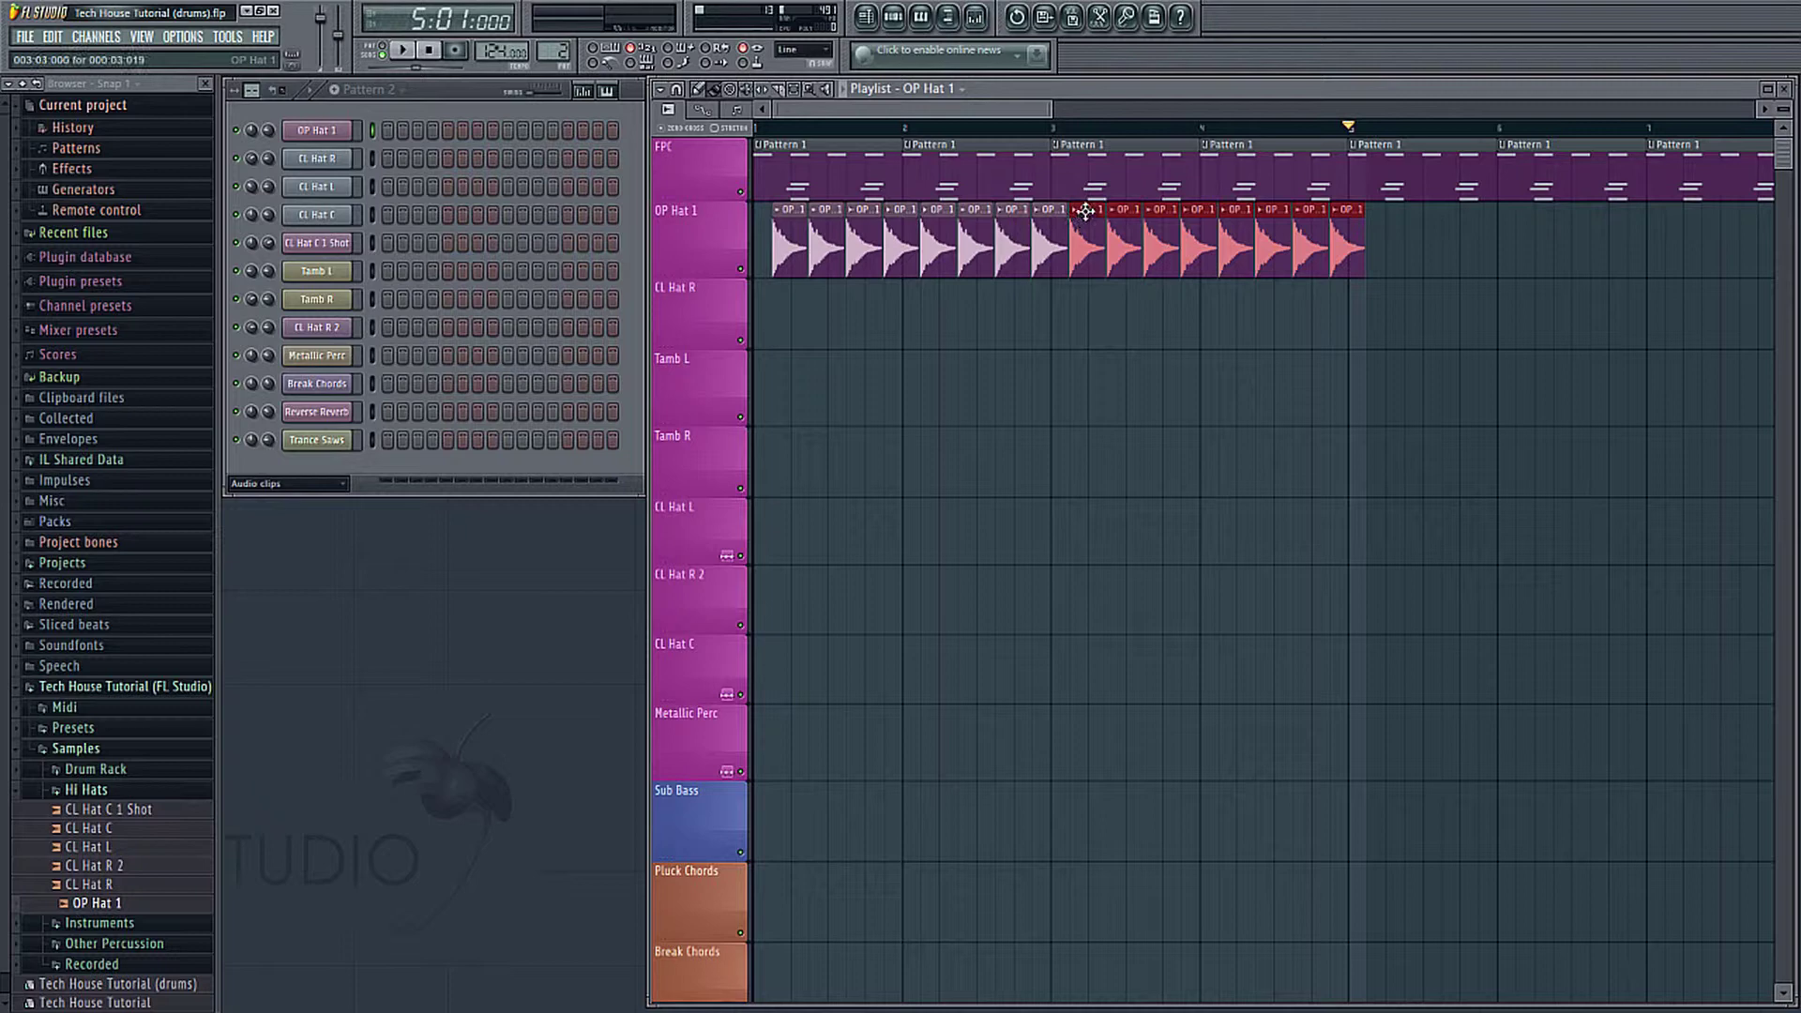
scroll(1045, 335, down, 1)
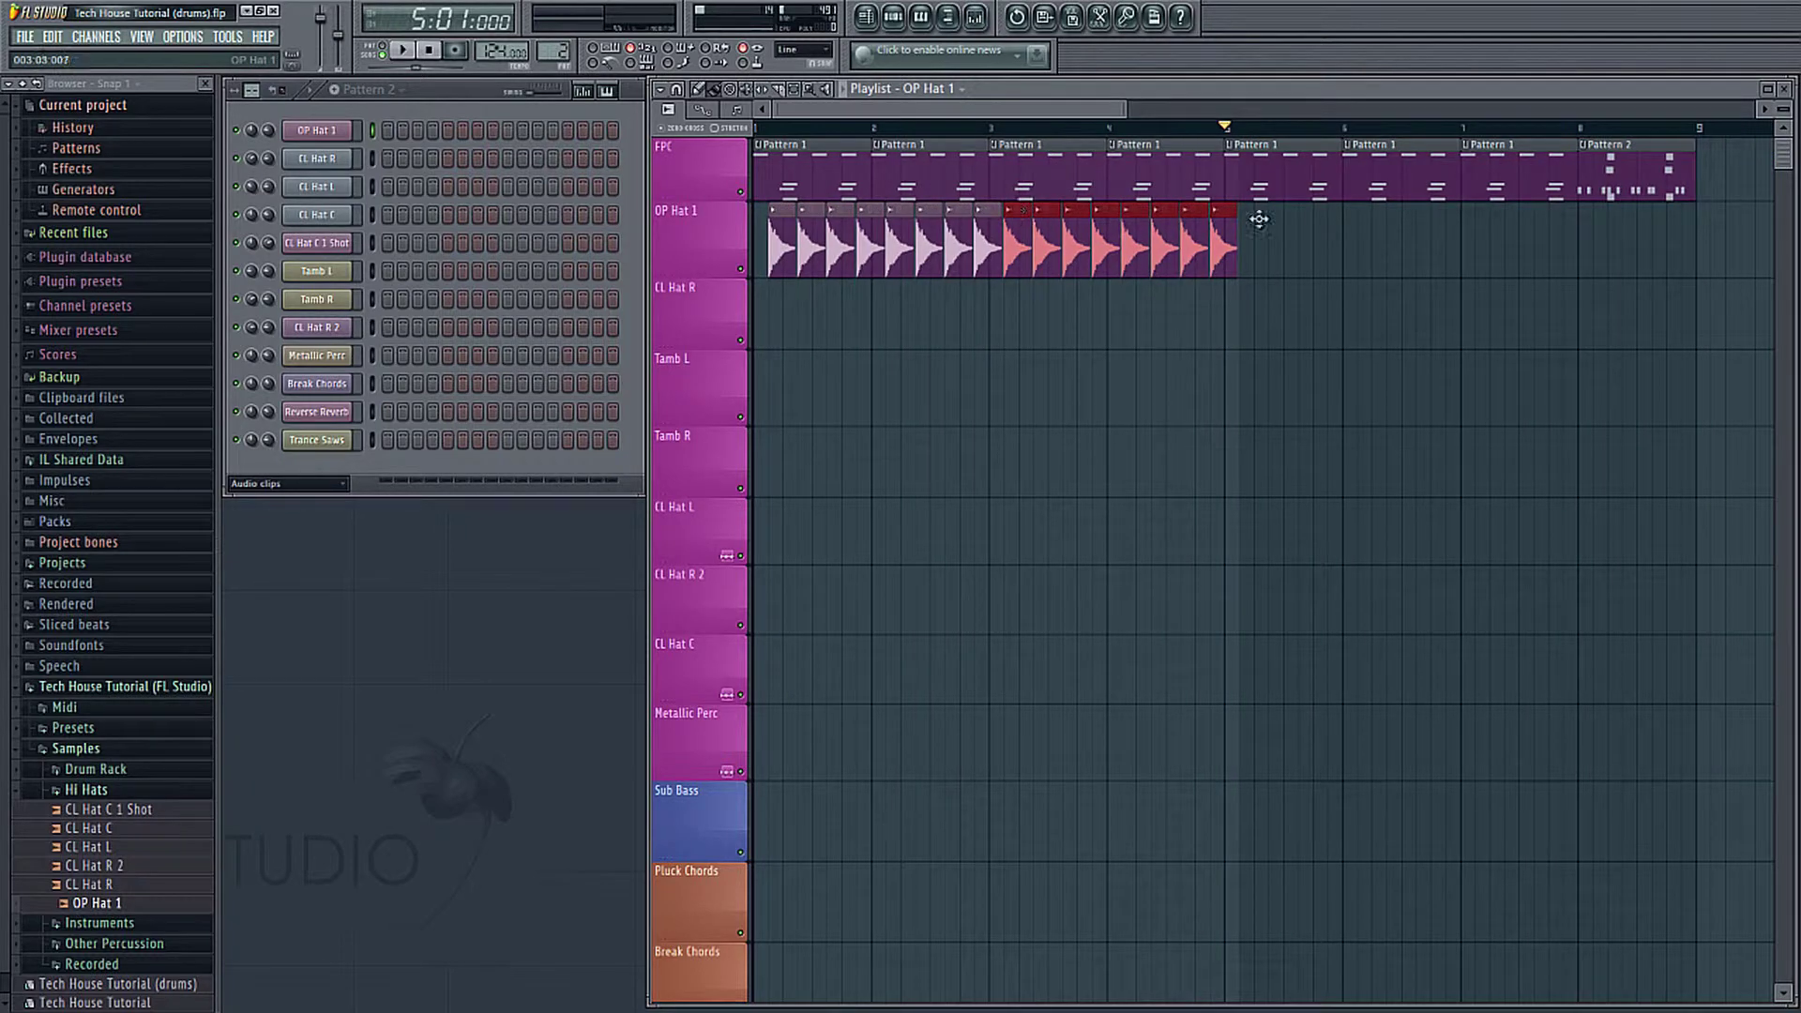
key(ctrl+b)
drag(1243, 218, 1483, 210)
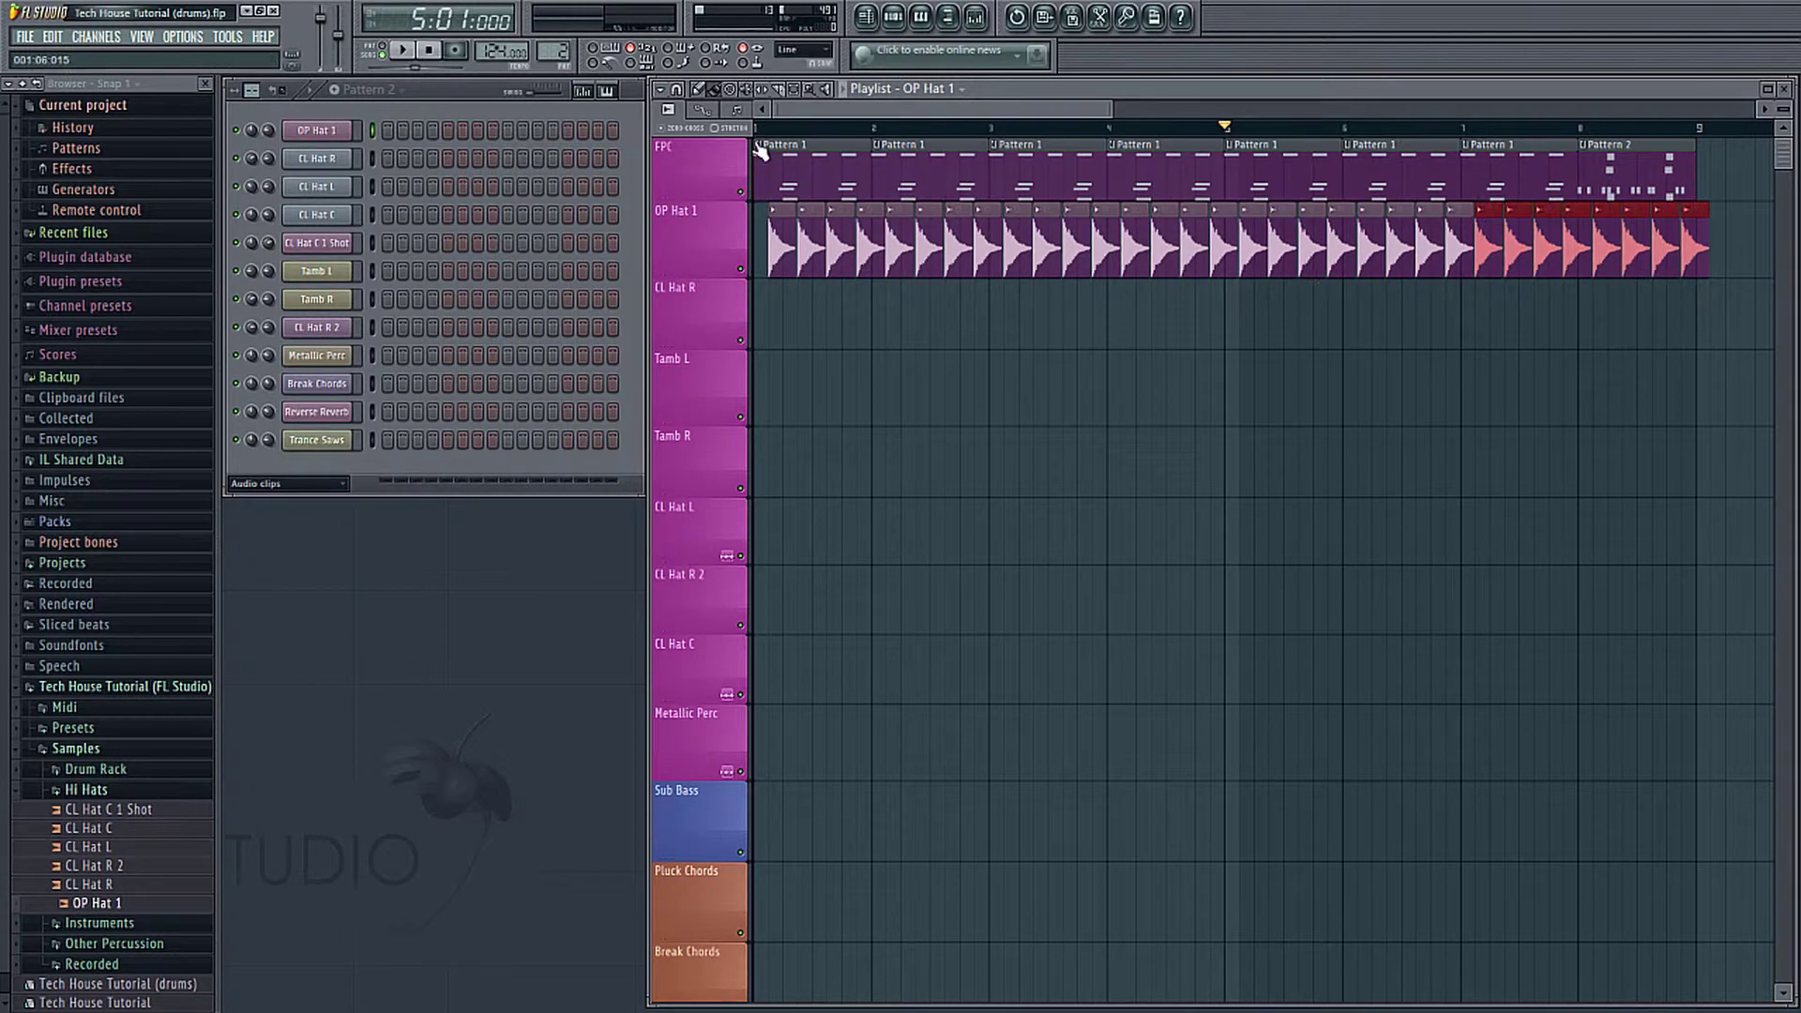
key(space)
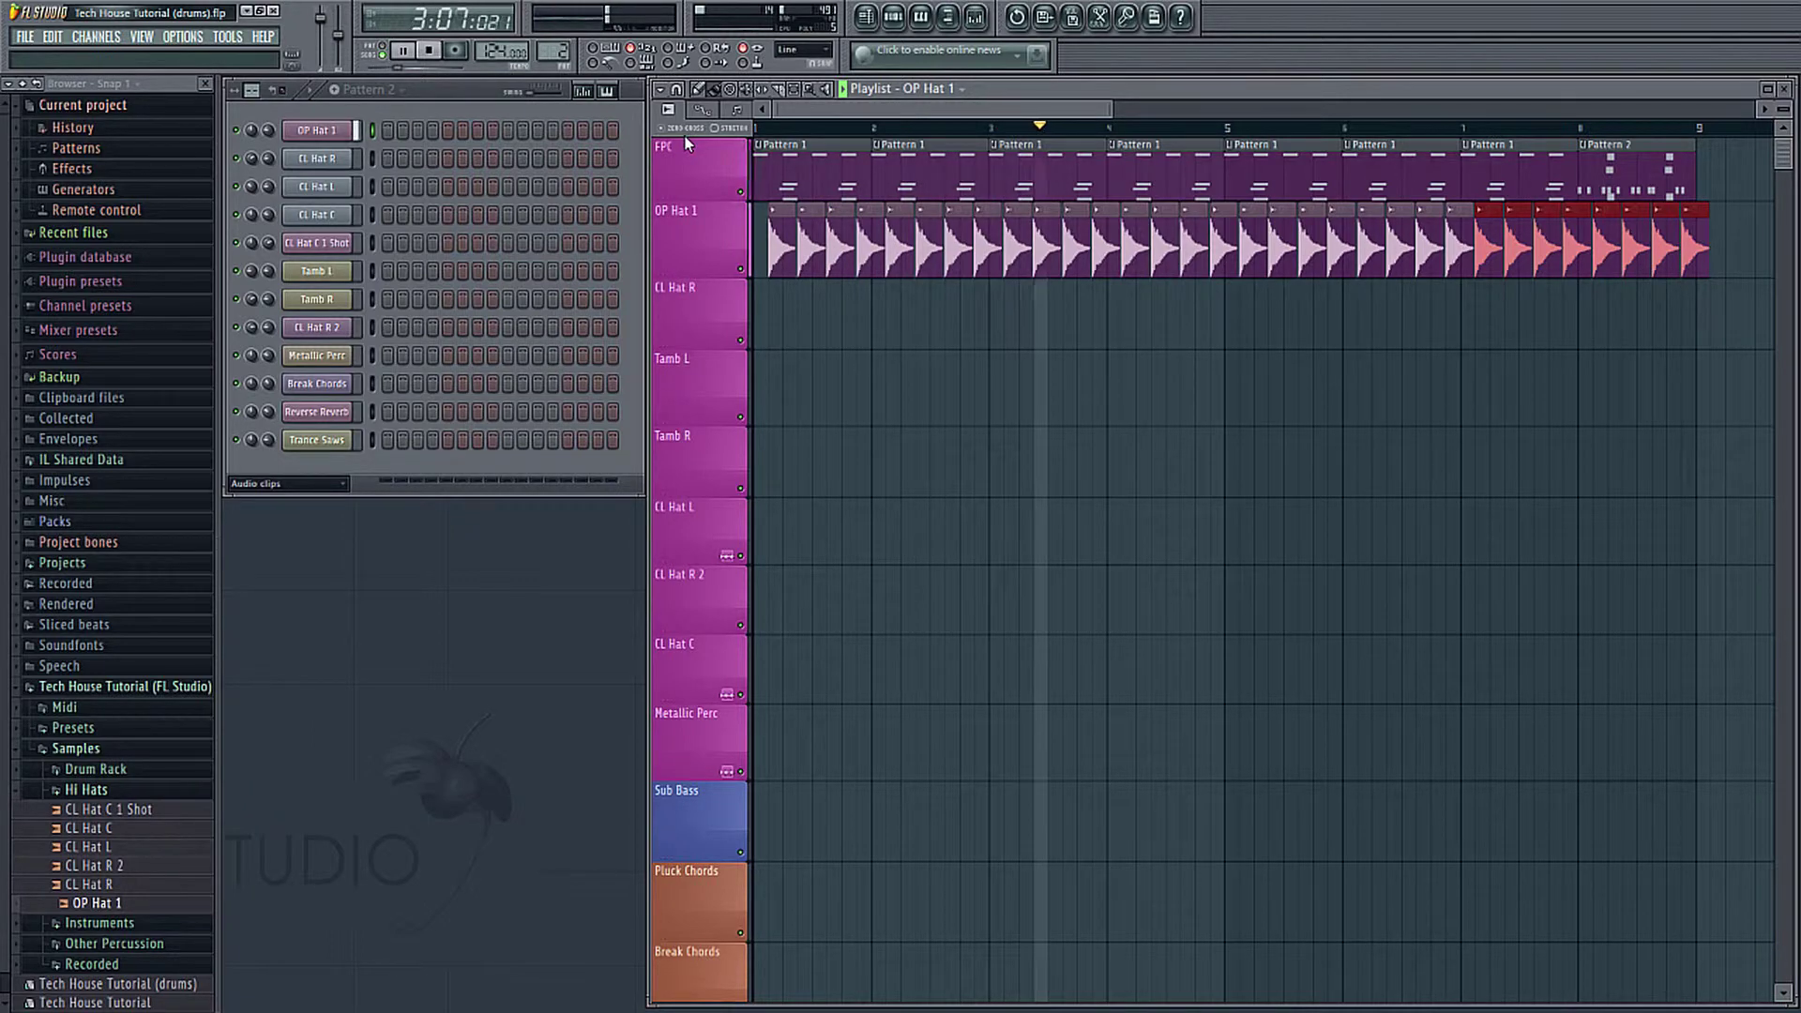
key(space)
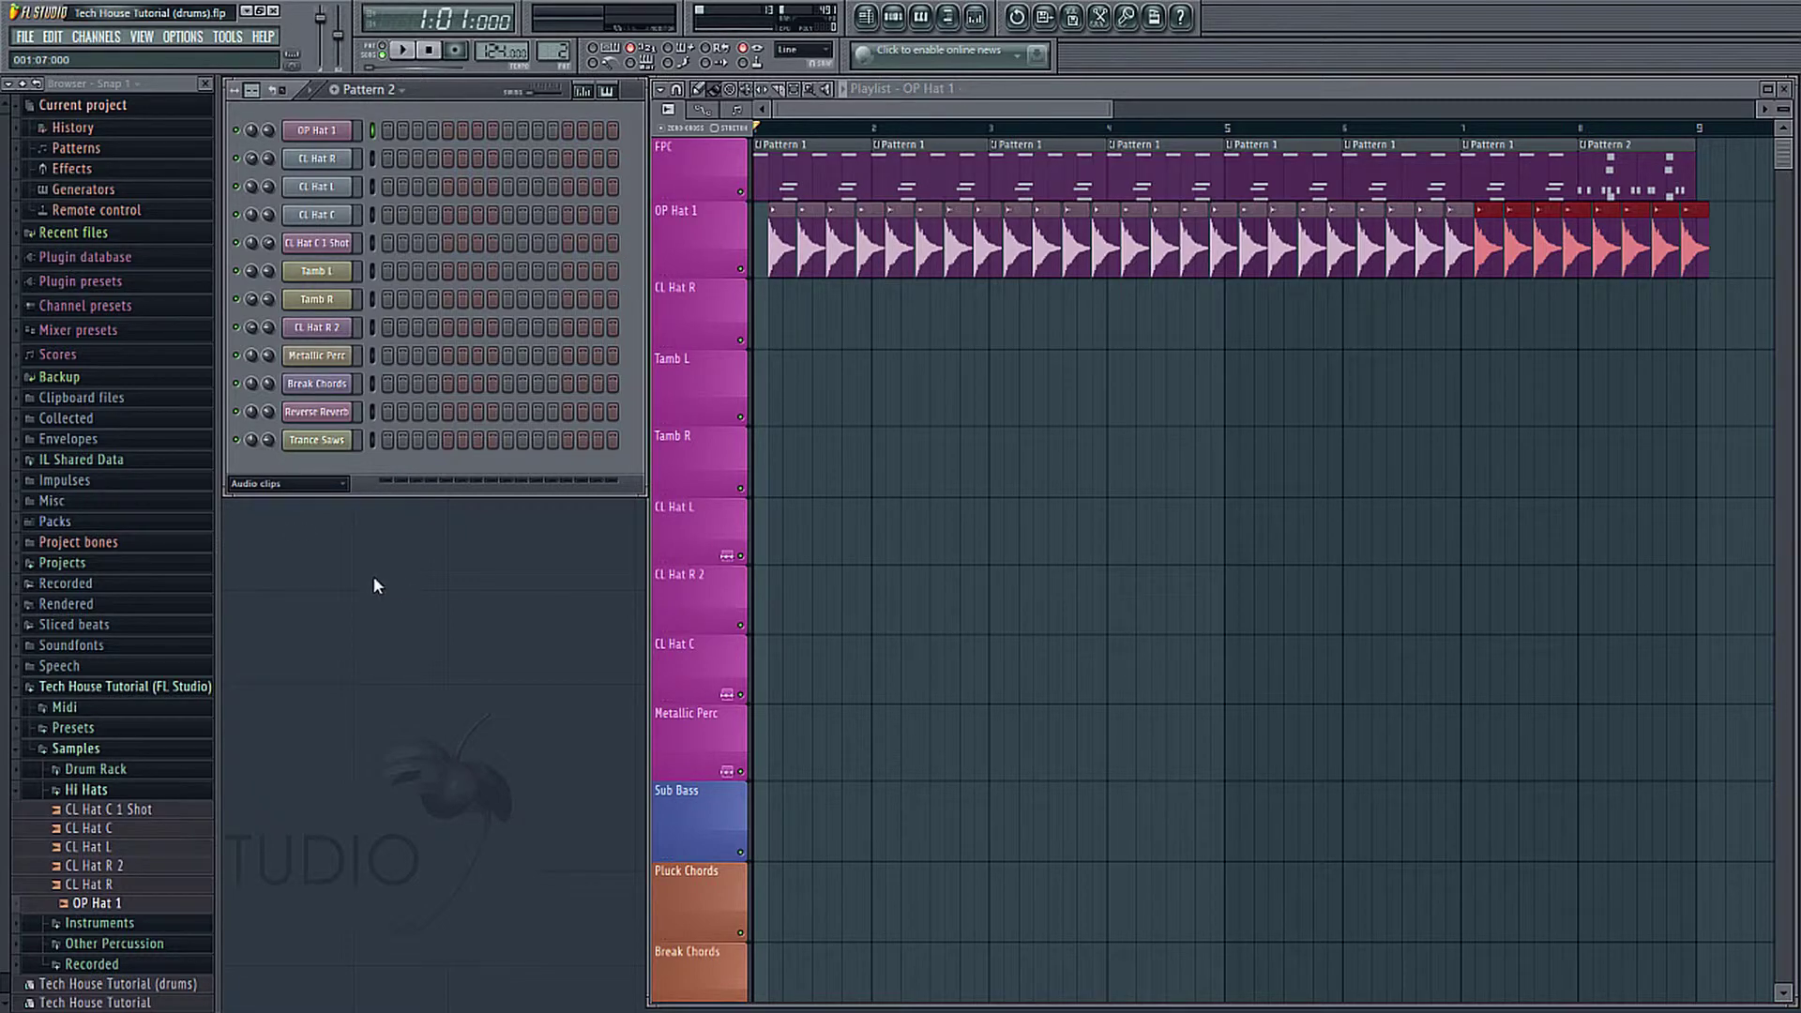
Step: Set the OP Hat 1 channel's pan knob to 100% right
click(281, 484)
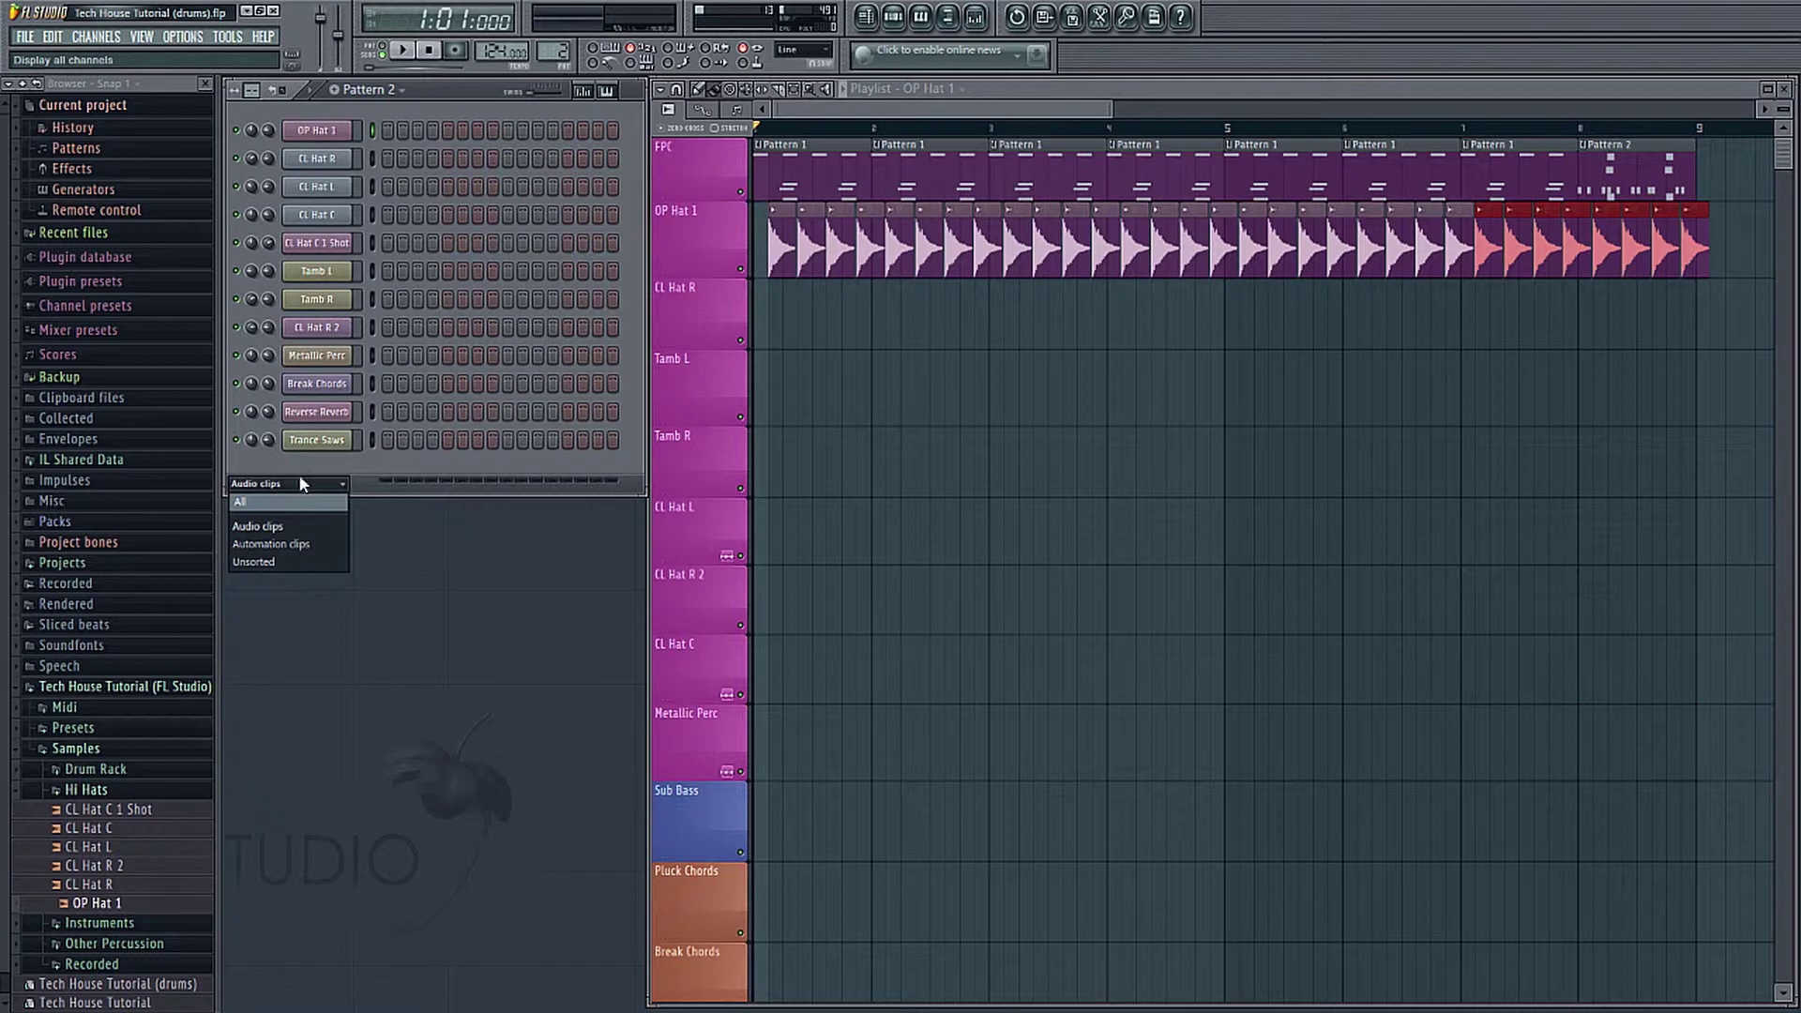
click(277, 529)
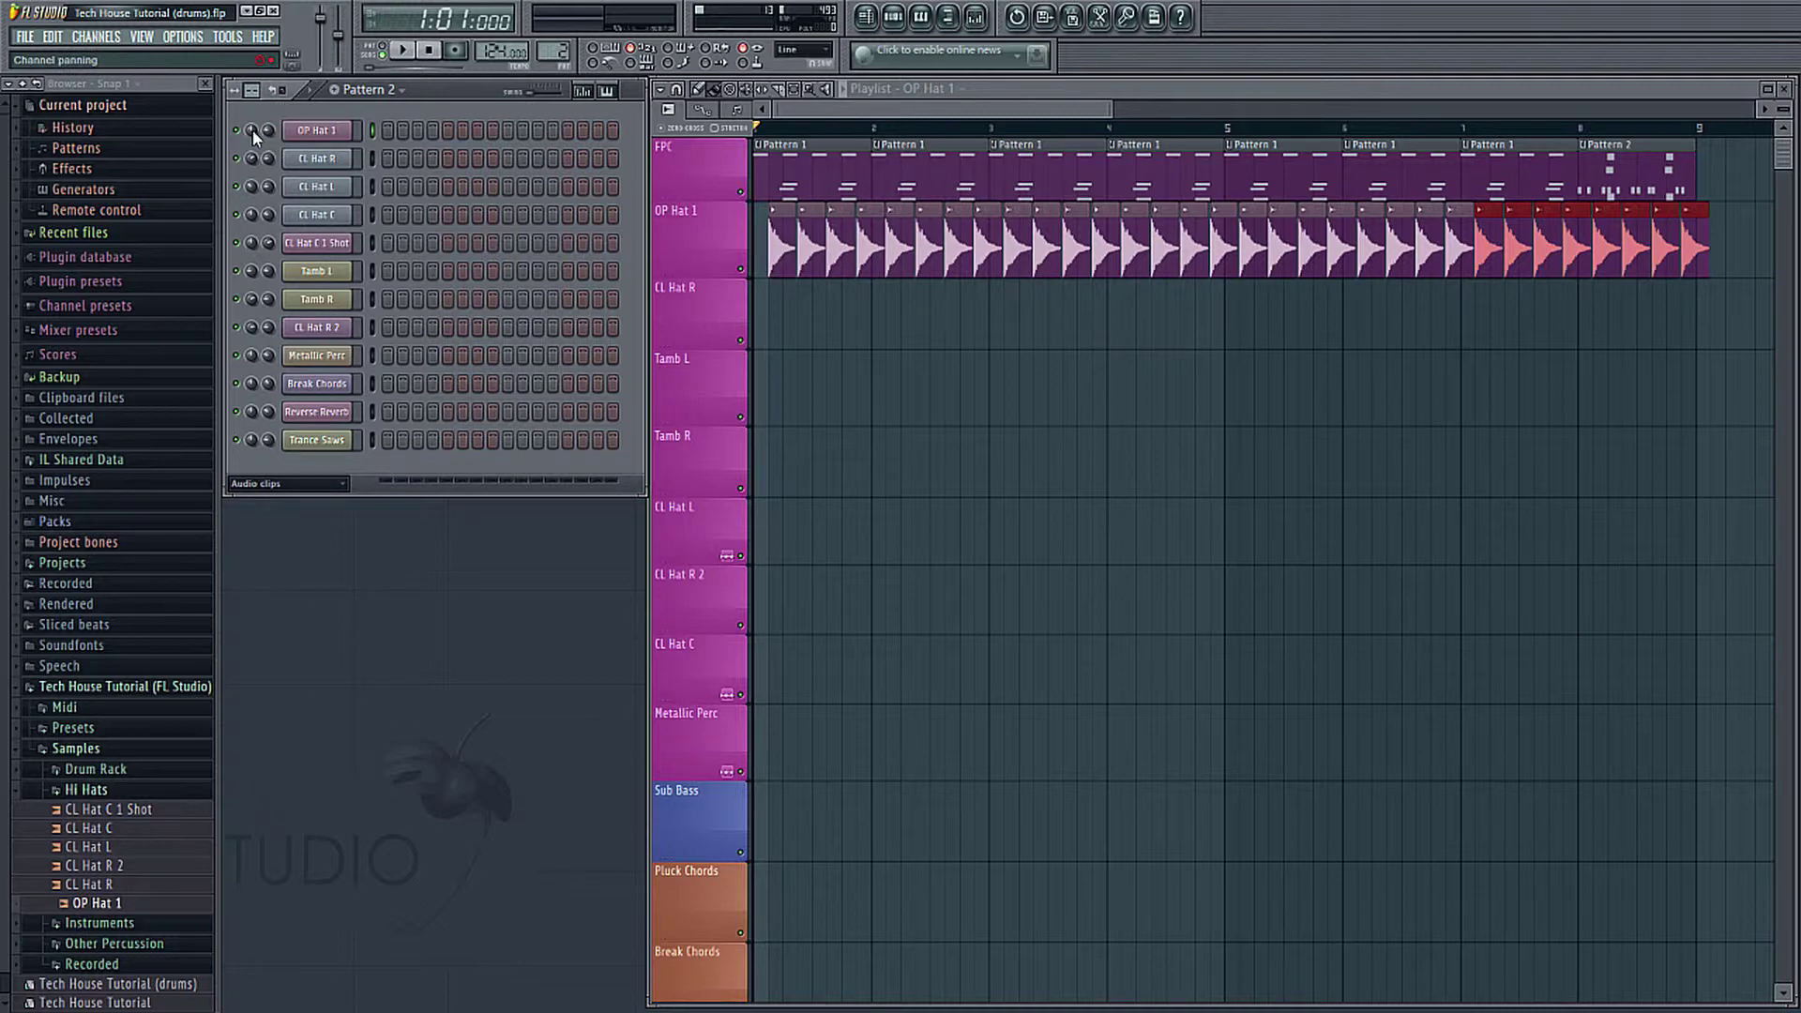
drag(253, 134, 253, 93)
Step: Place the CL Hat R sample at bar 1 and paint its clips through bar 8
click(694, 286)
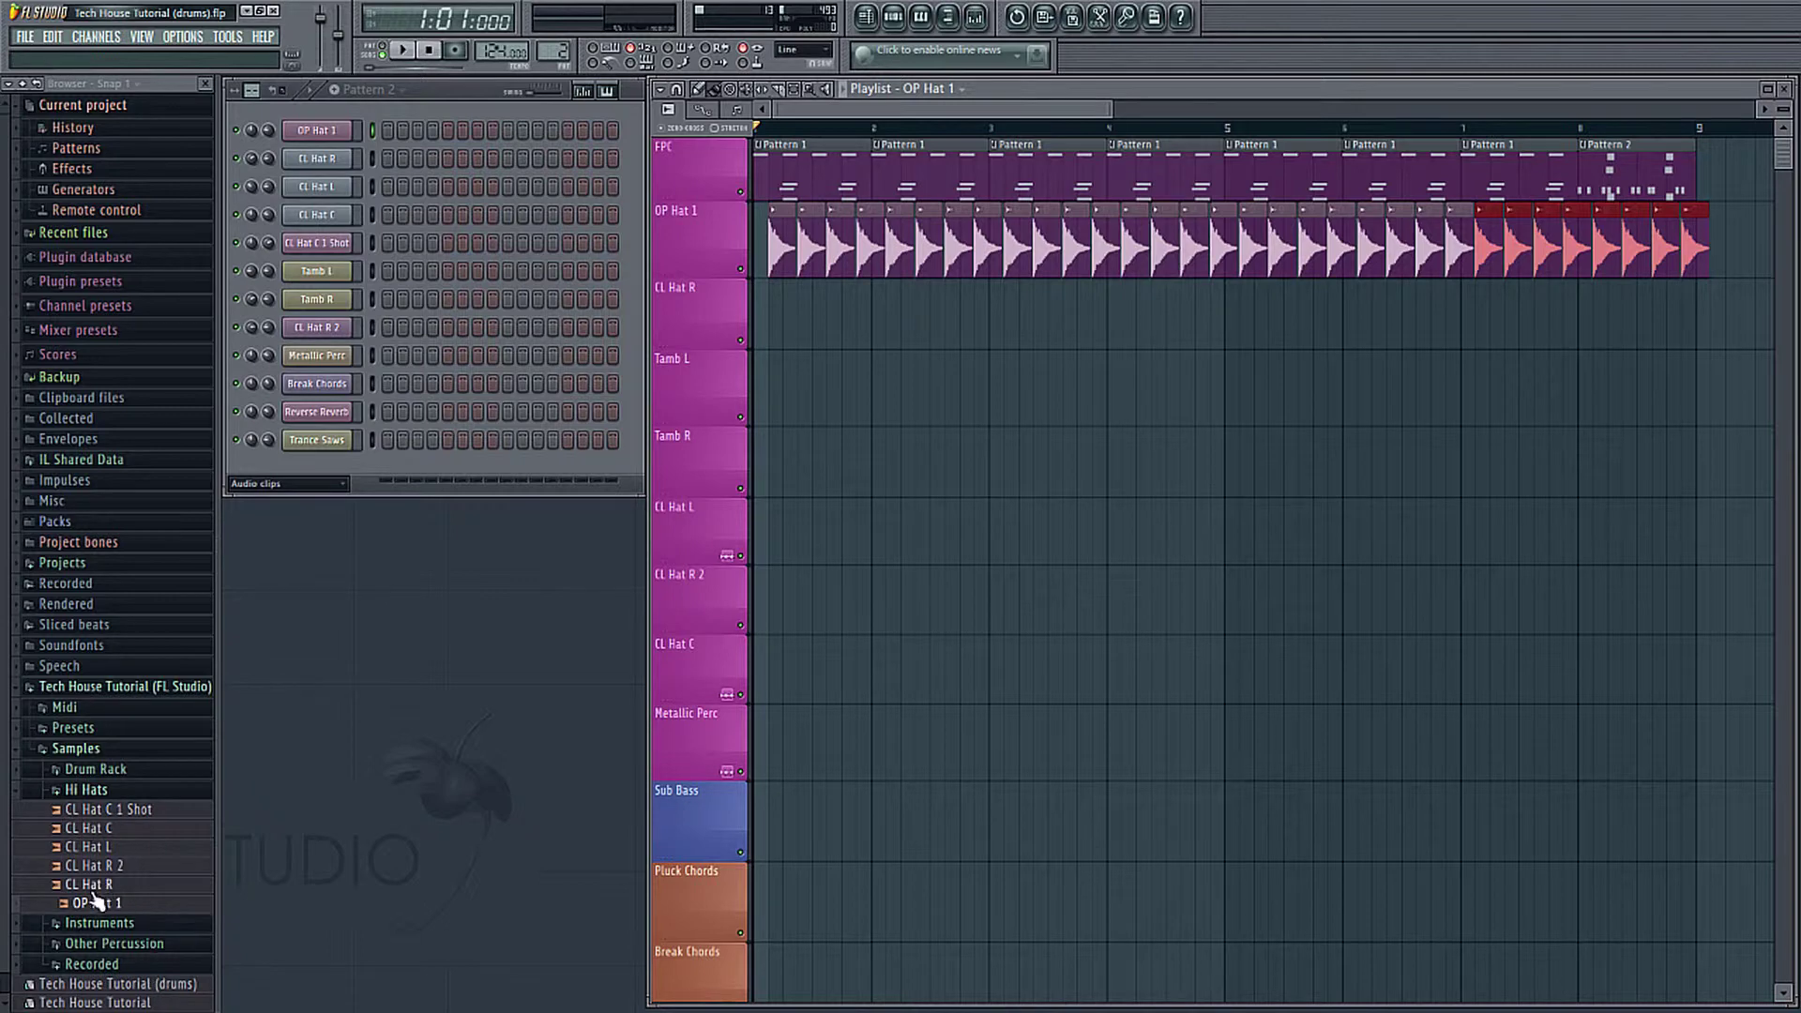
drag(90, 886, 771, 327)
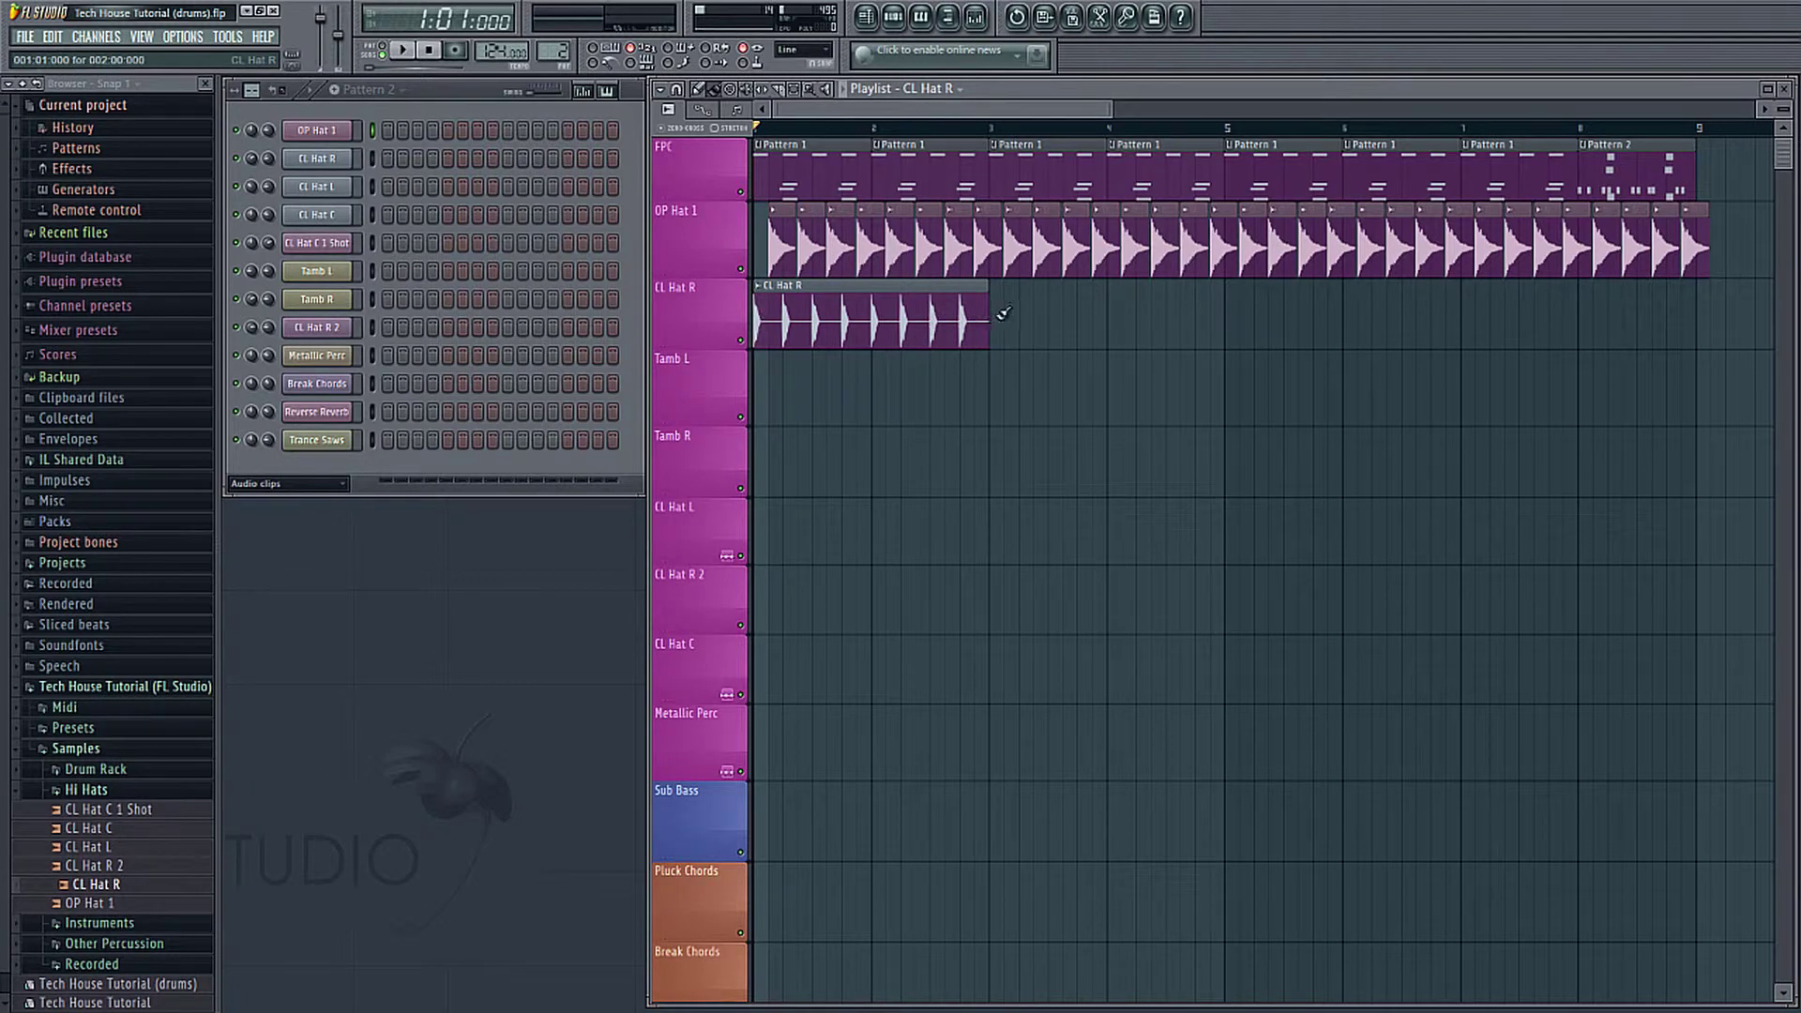
drag(1001, 312, 1238, 312)
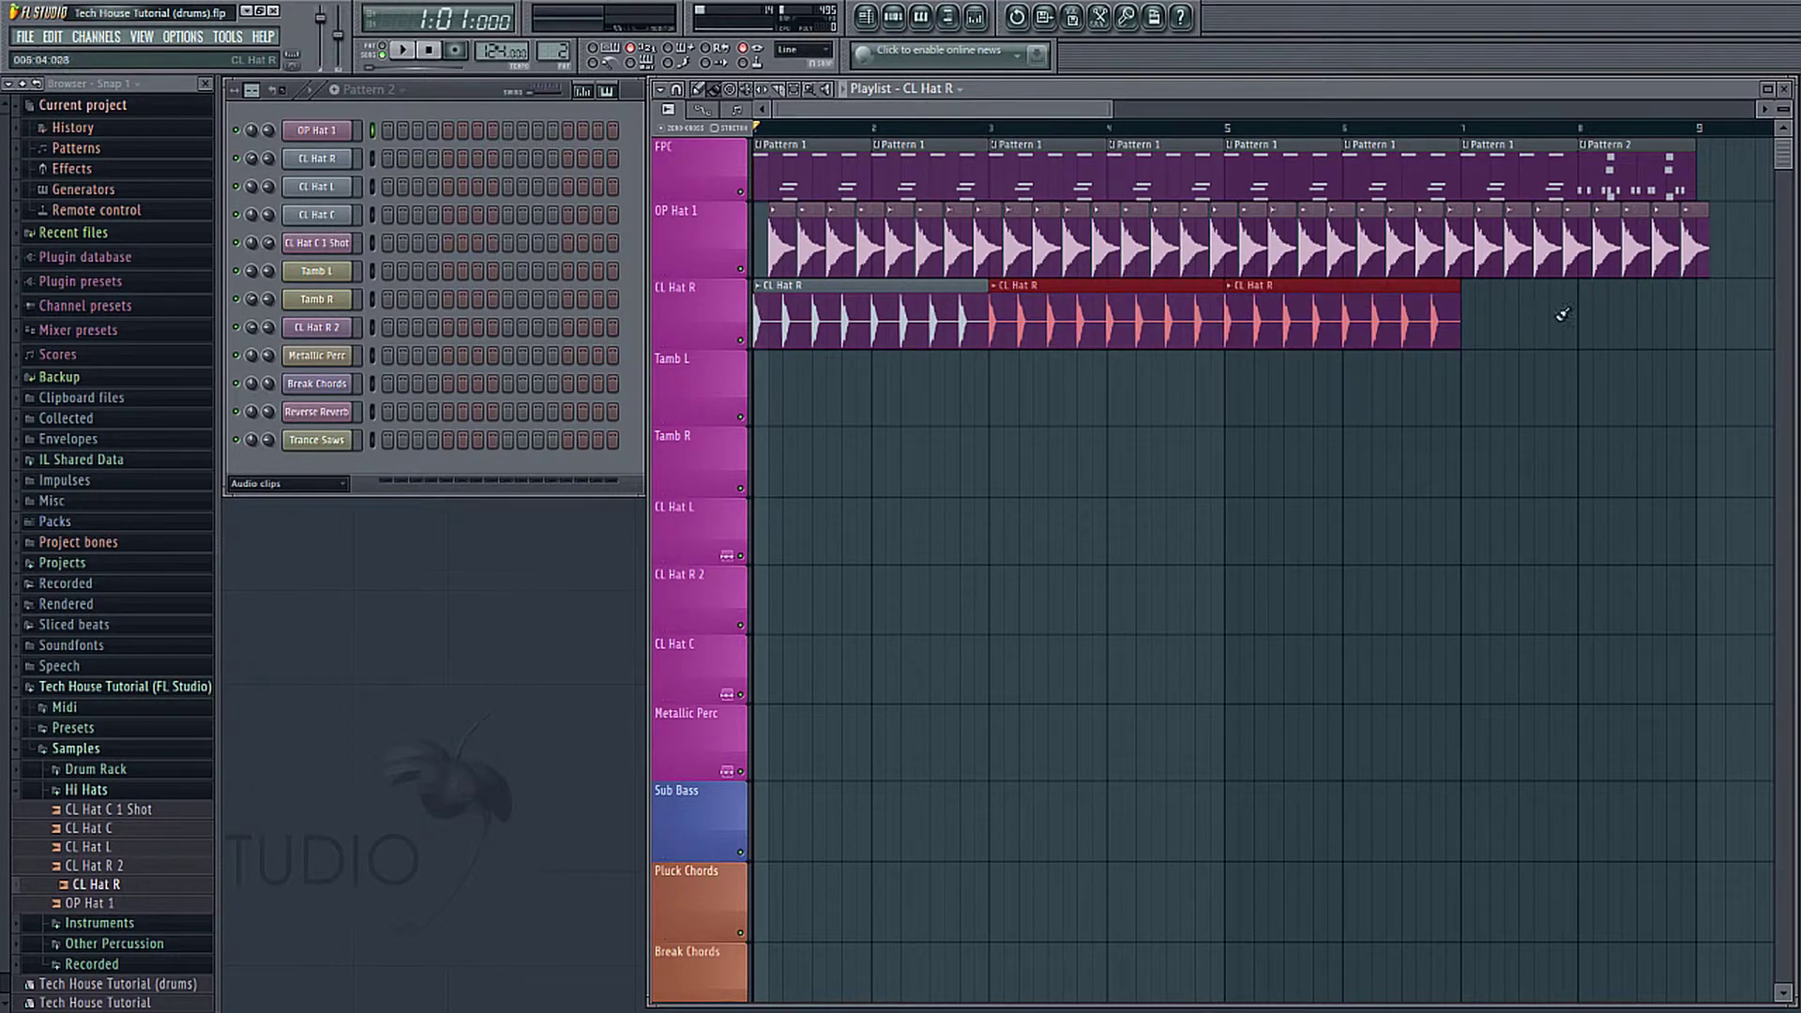
drag(1562, 314, 1587, 315)
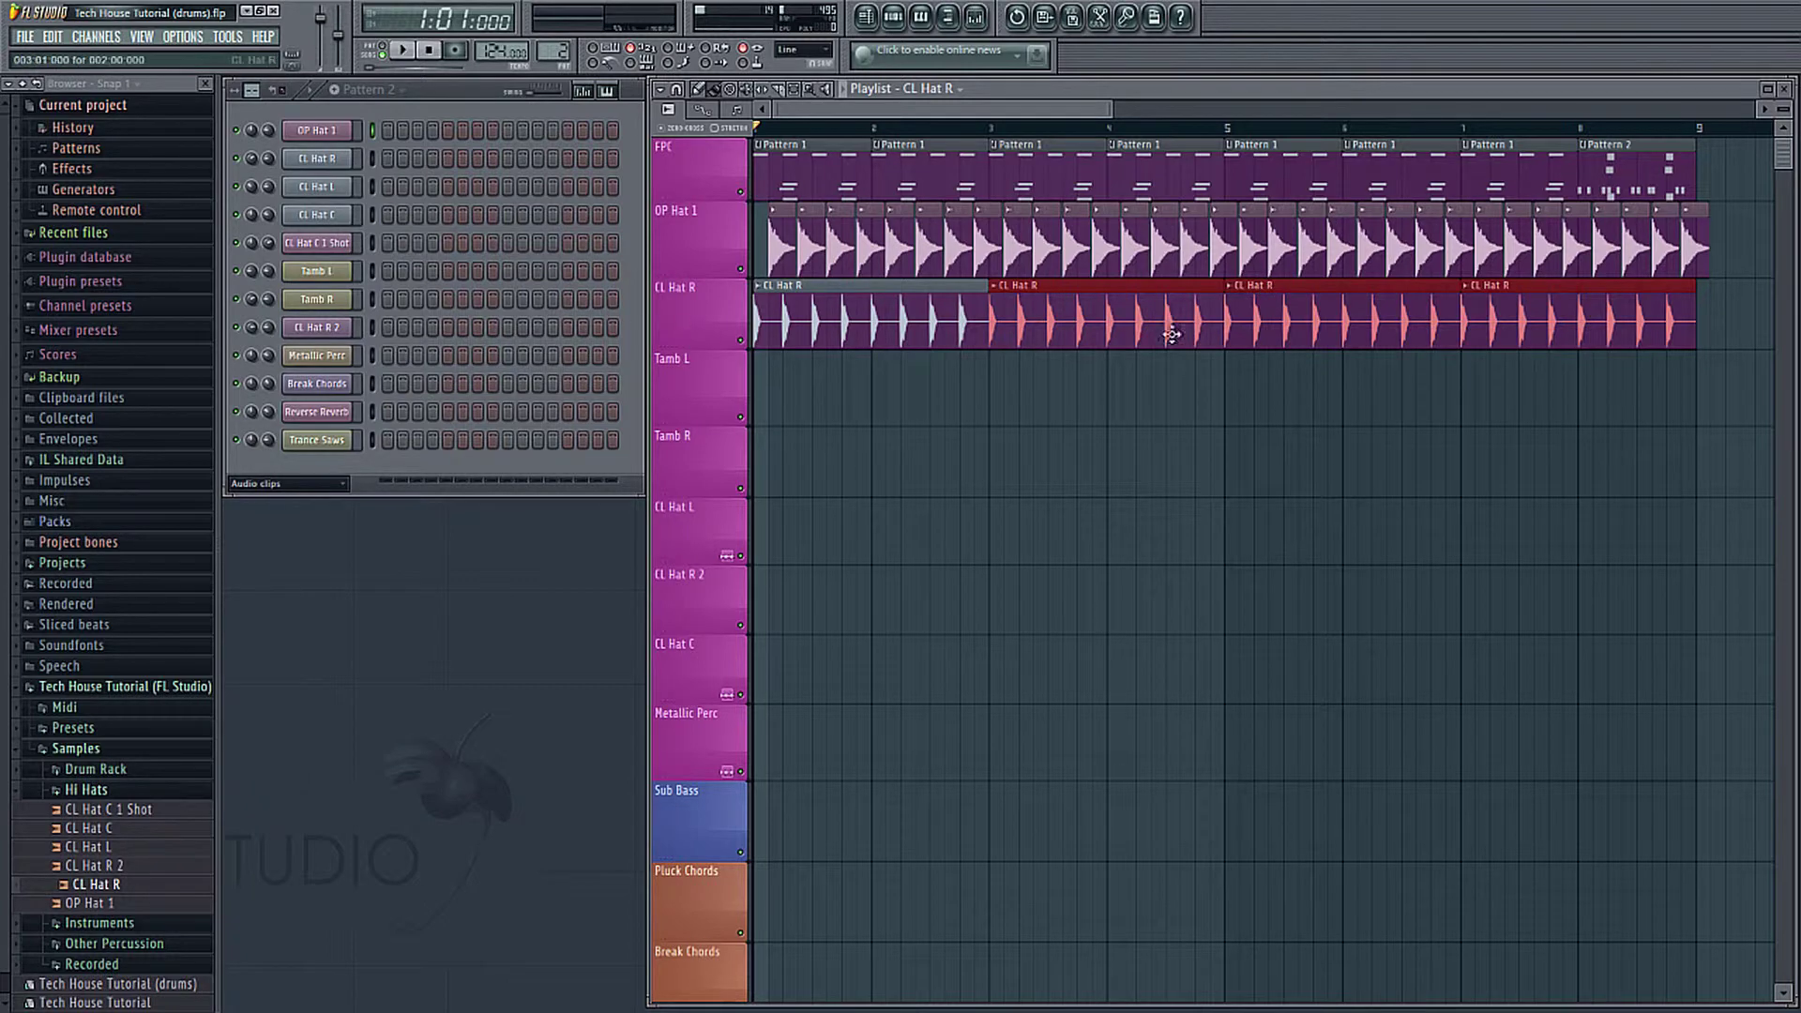
click(827, 291)
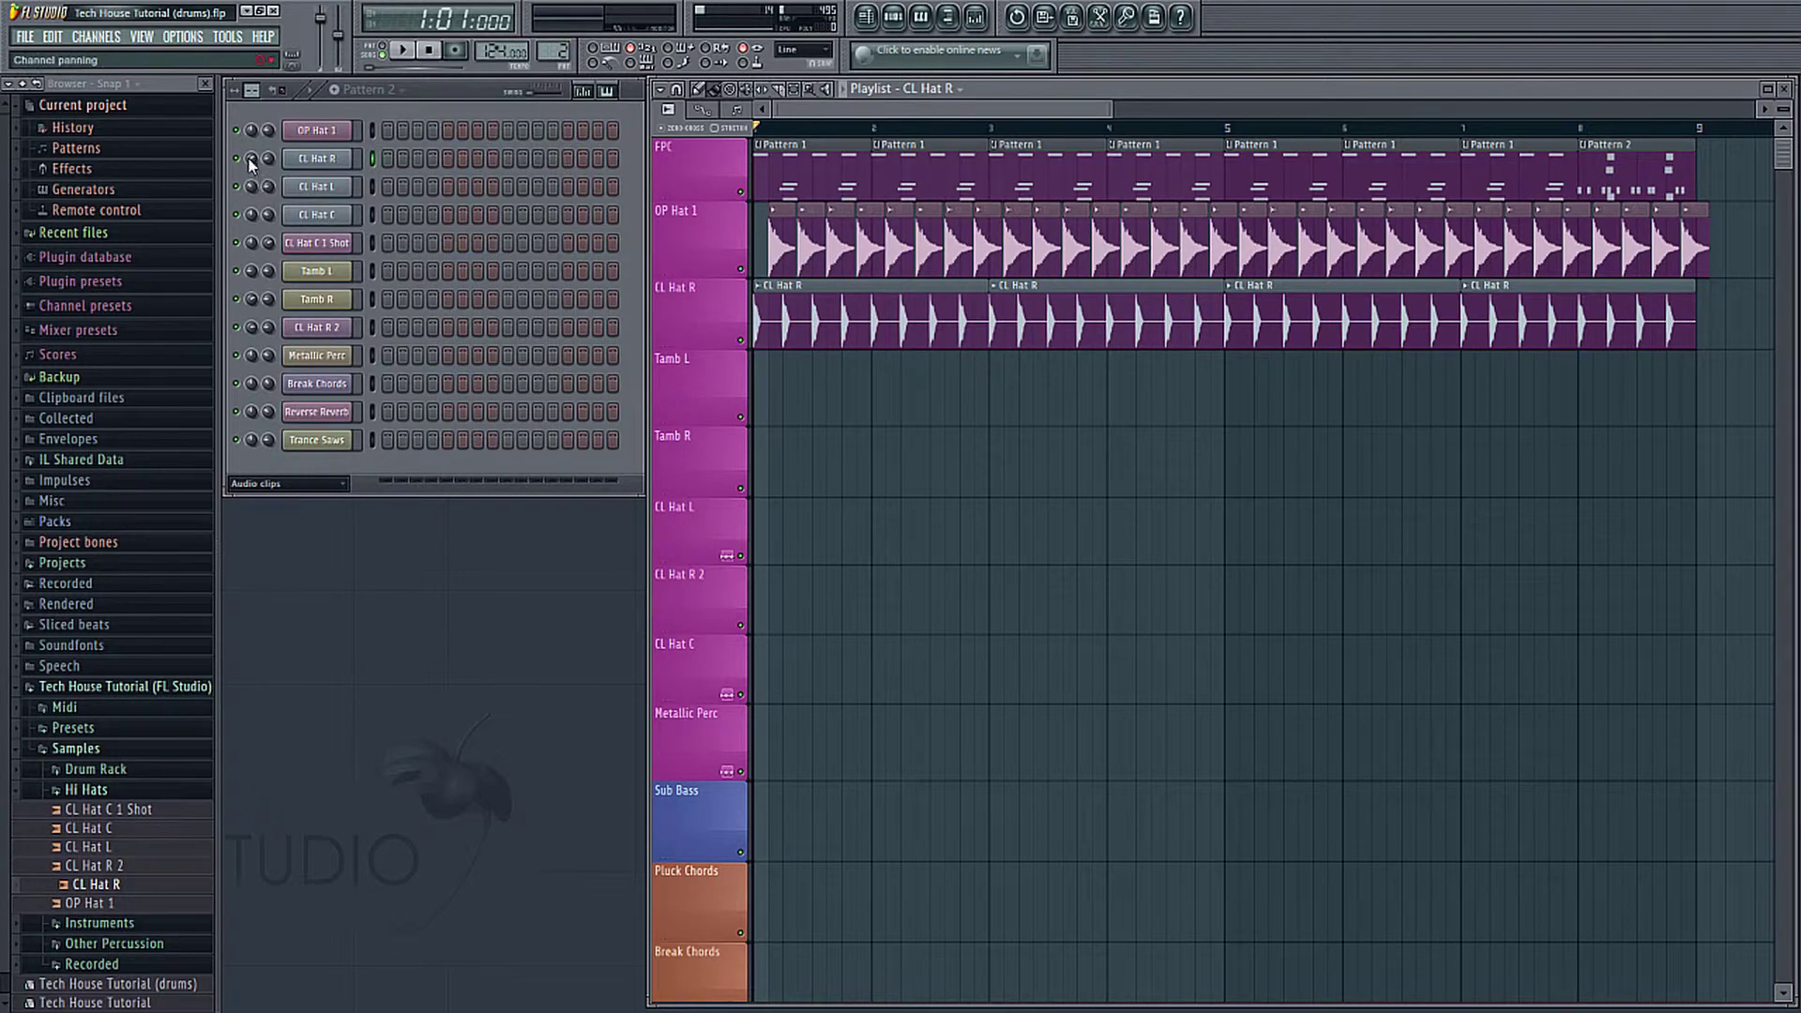
Step: Pan CL Hat R to 58% right and audition the hi-hats
drag(252, 161, 251, 141)
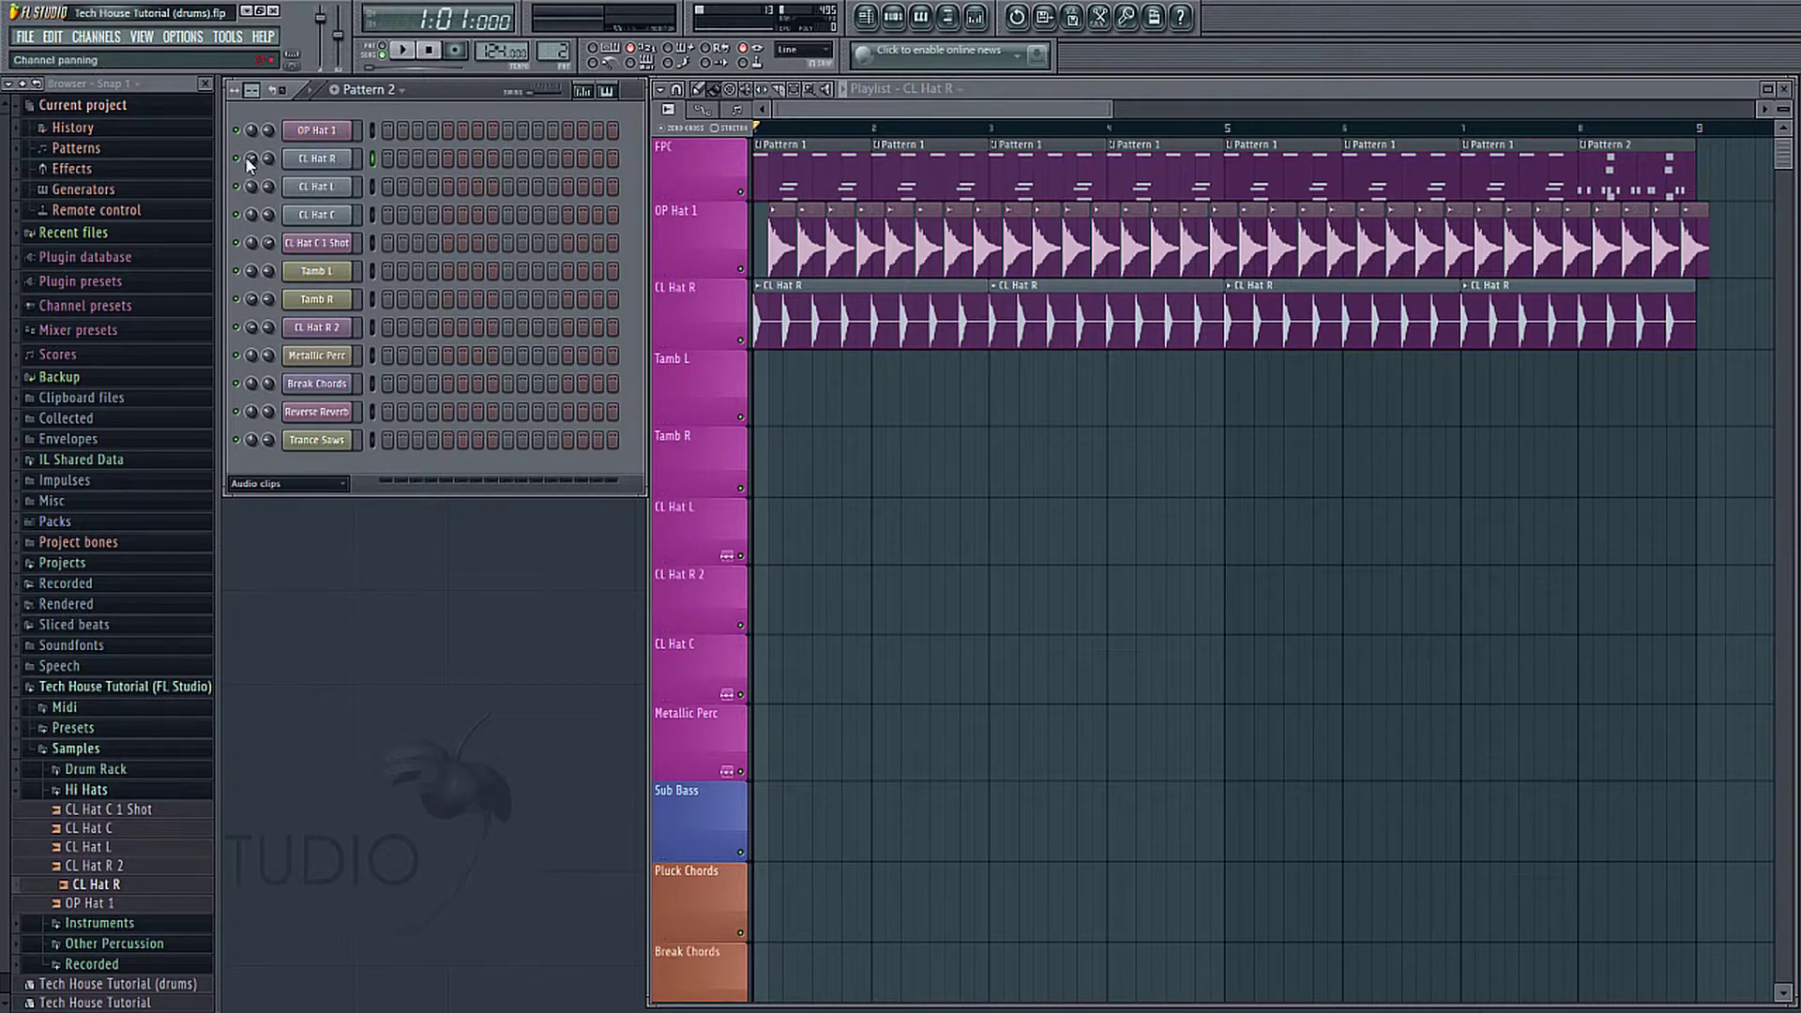
drag(251, 157, 251, 152)
key(space)
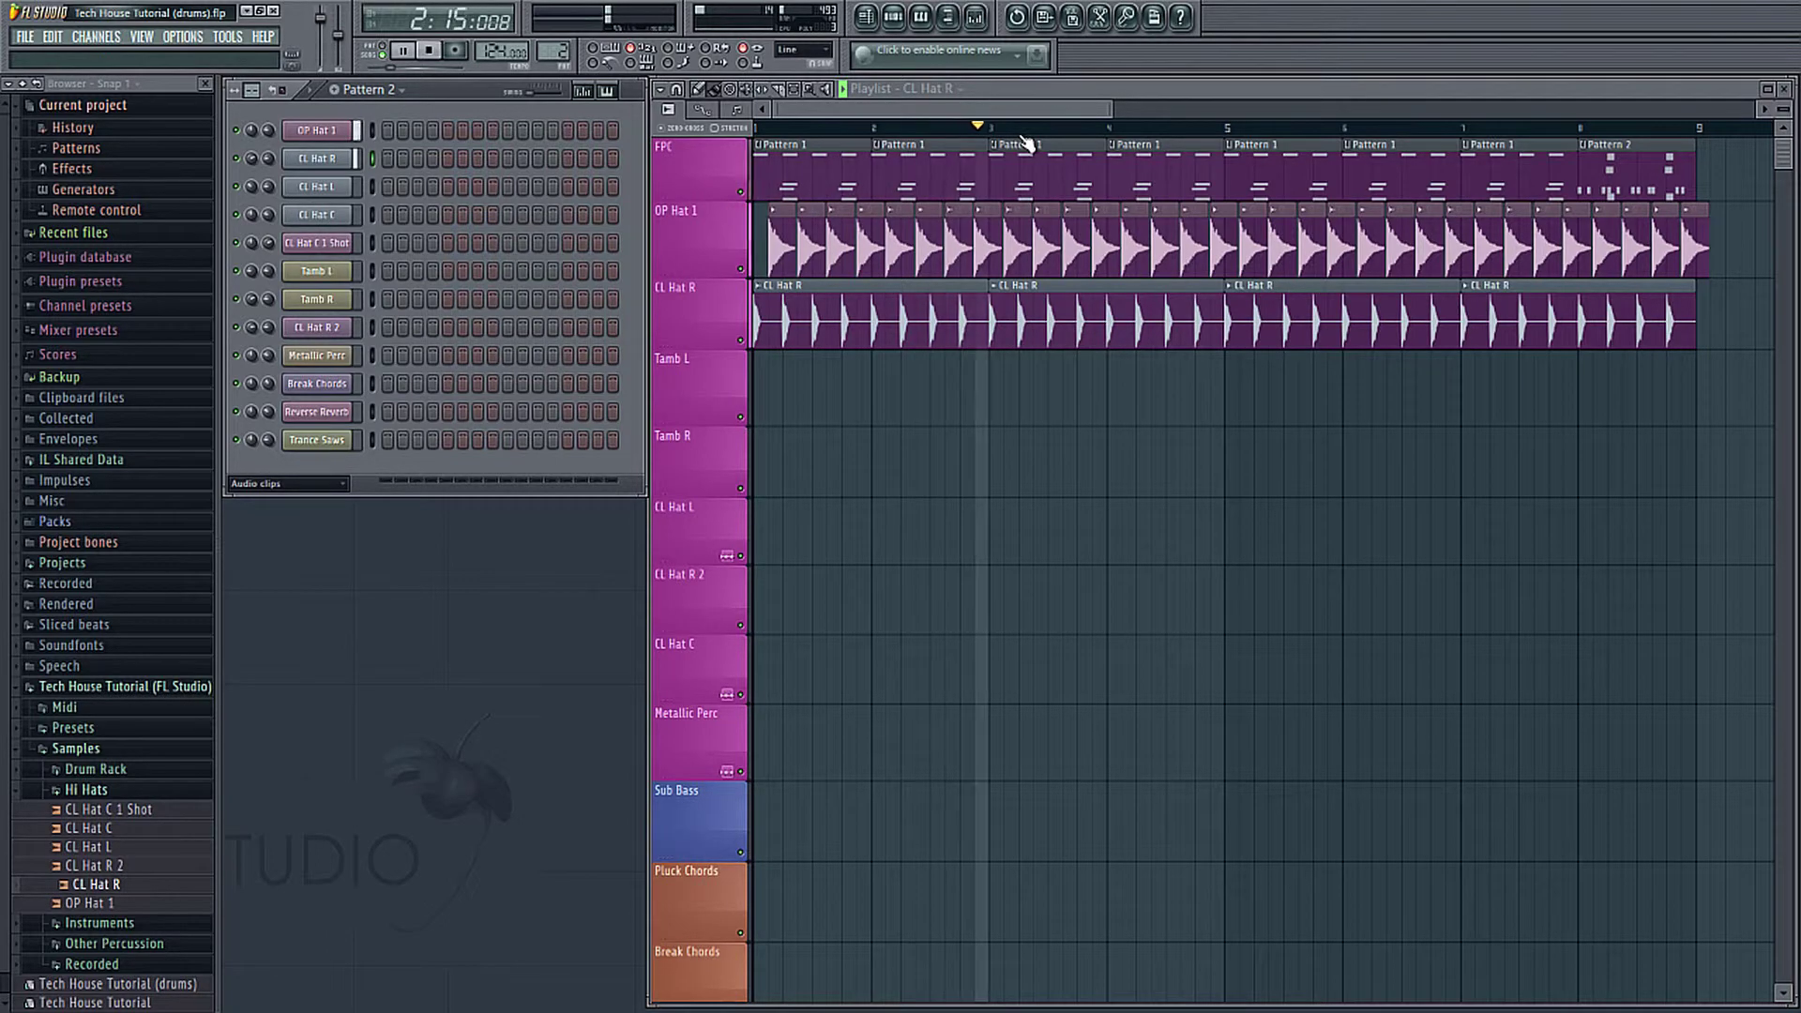
key(space)
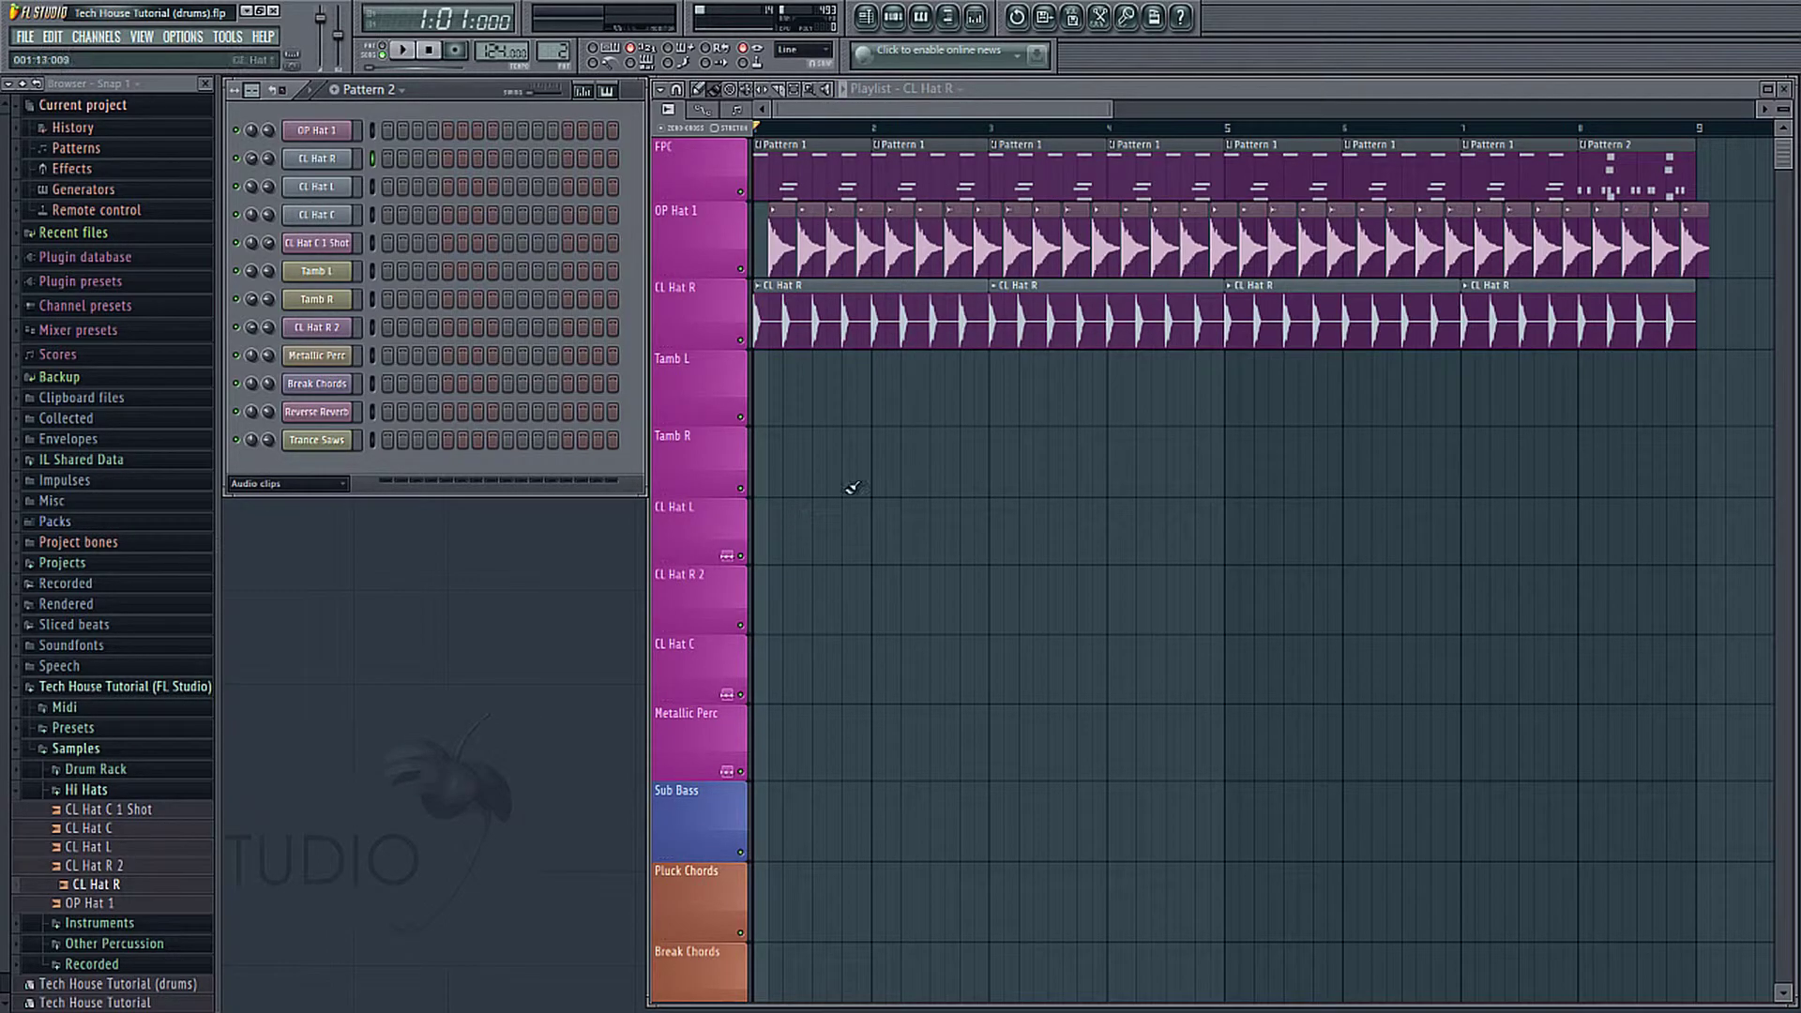
Step: Place Tamb L hits from Other Percussion on beats two and four of bar 1
click(681, 380)
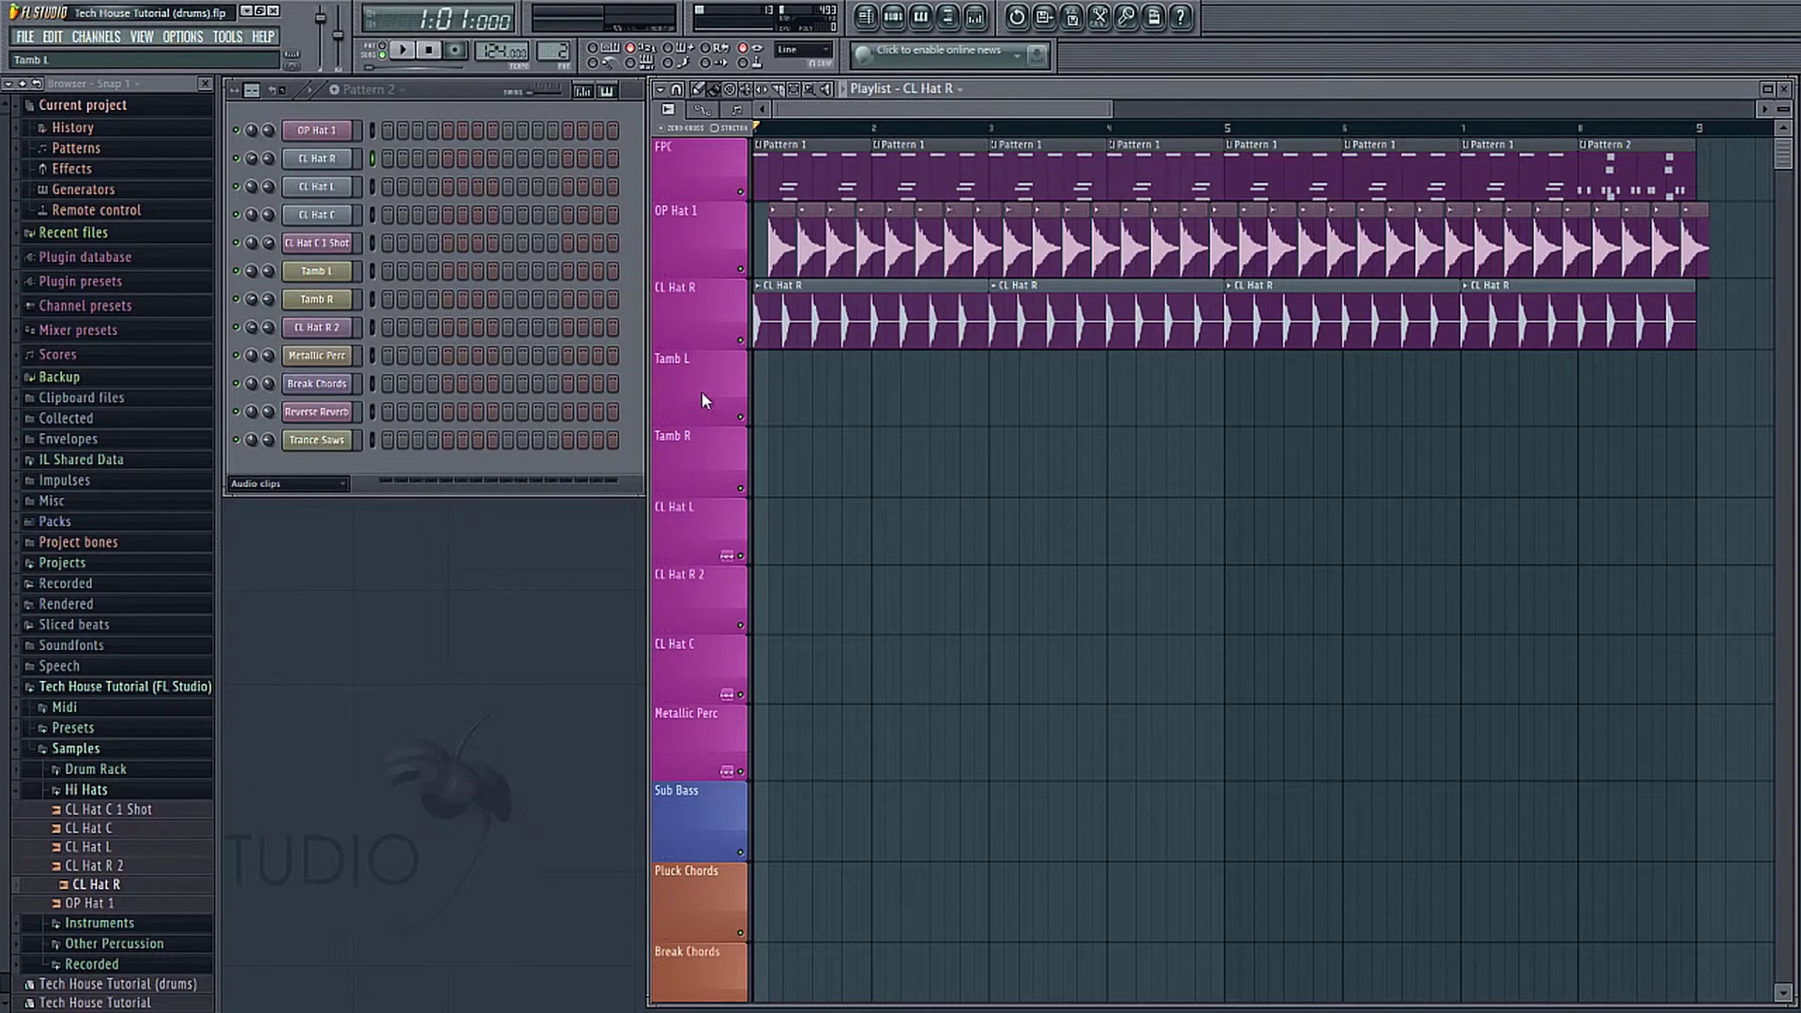
click(98, 790)
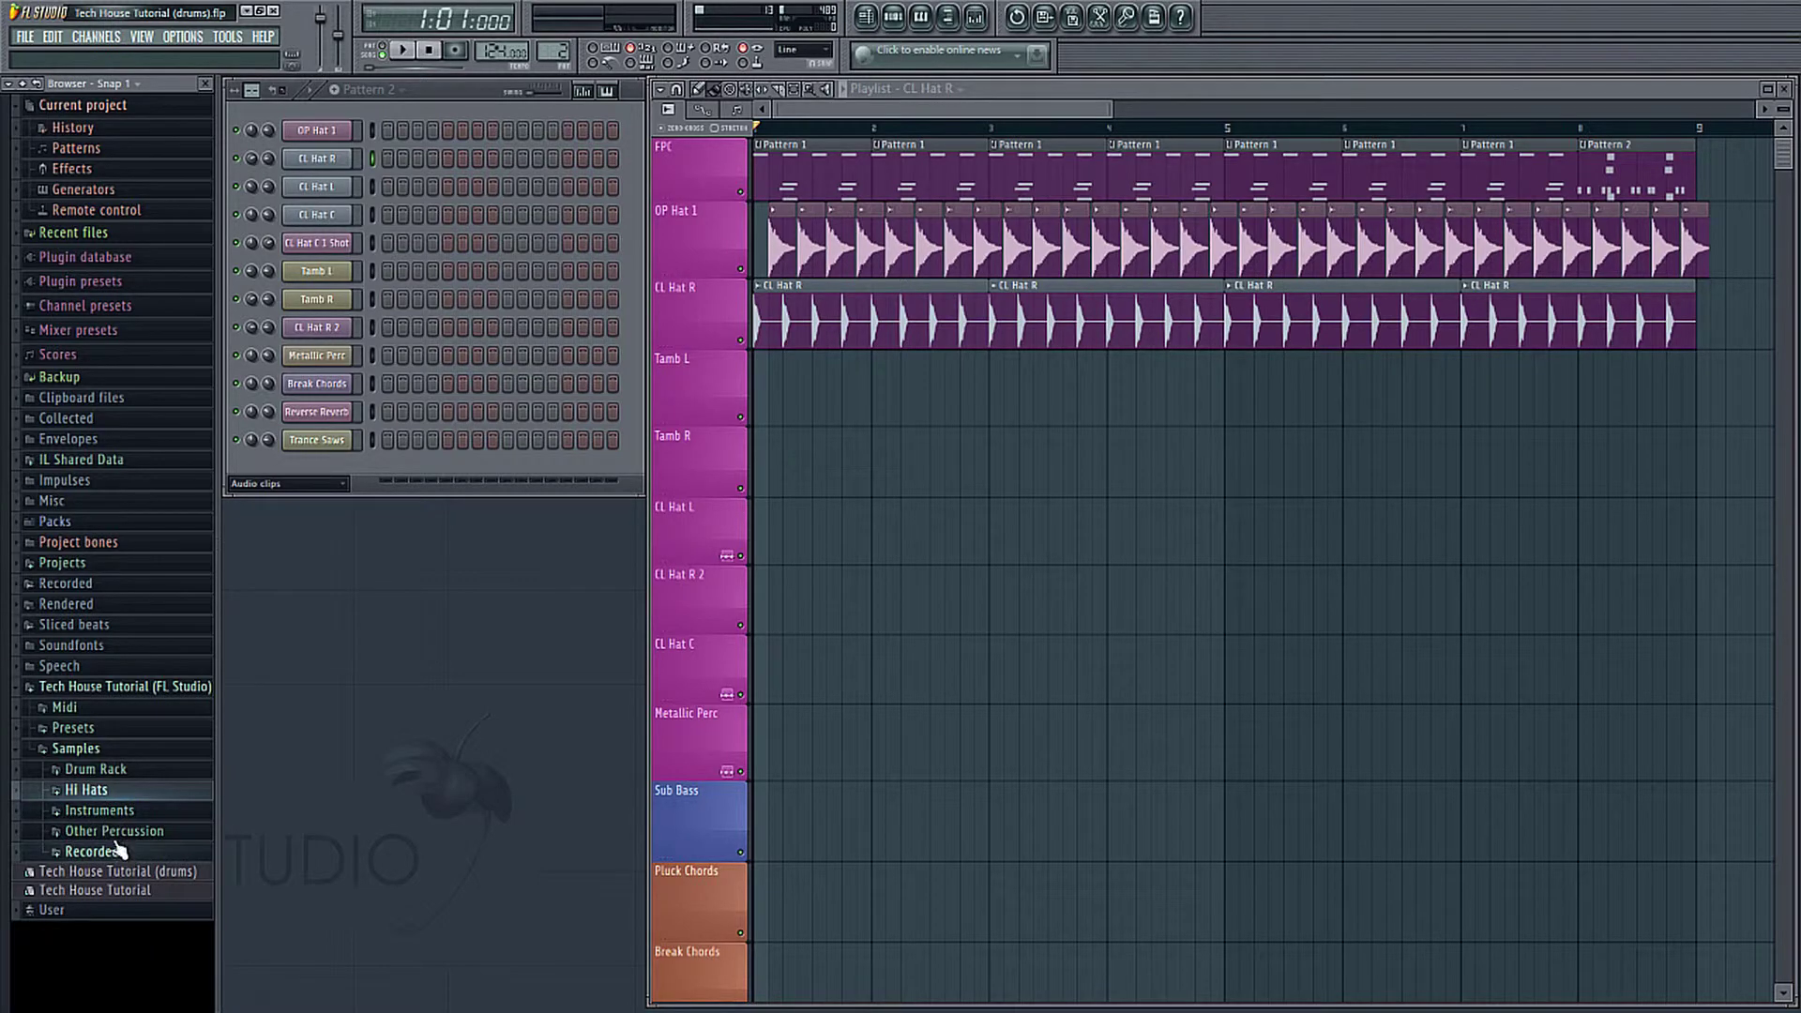
click(110, 832)
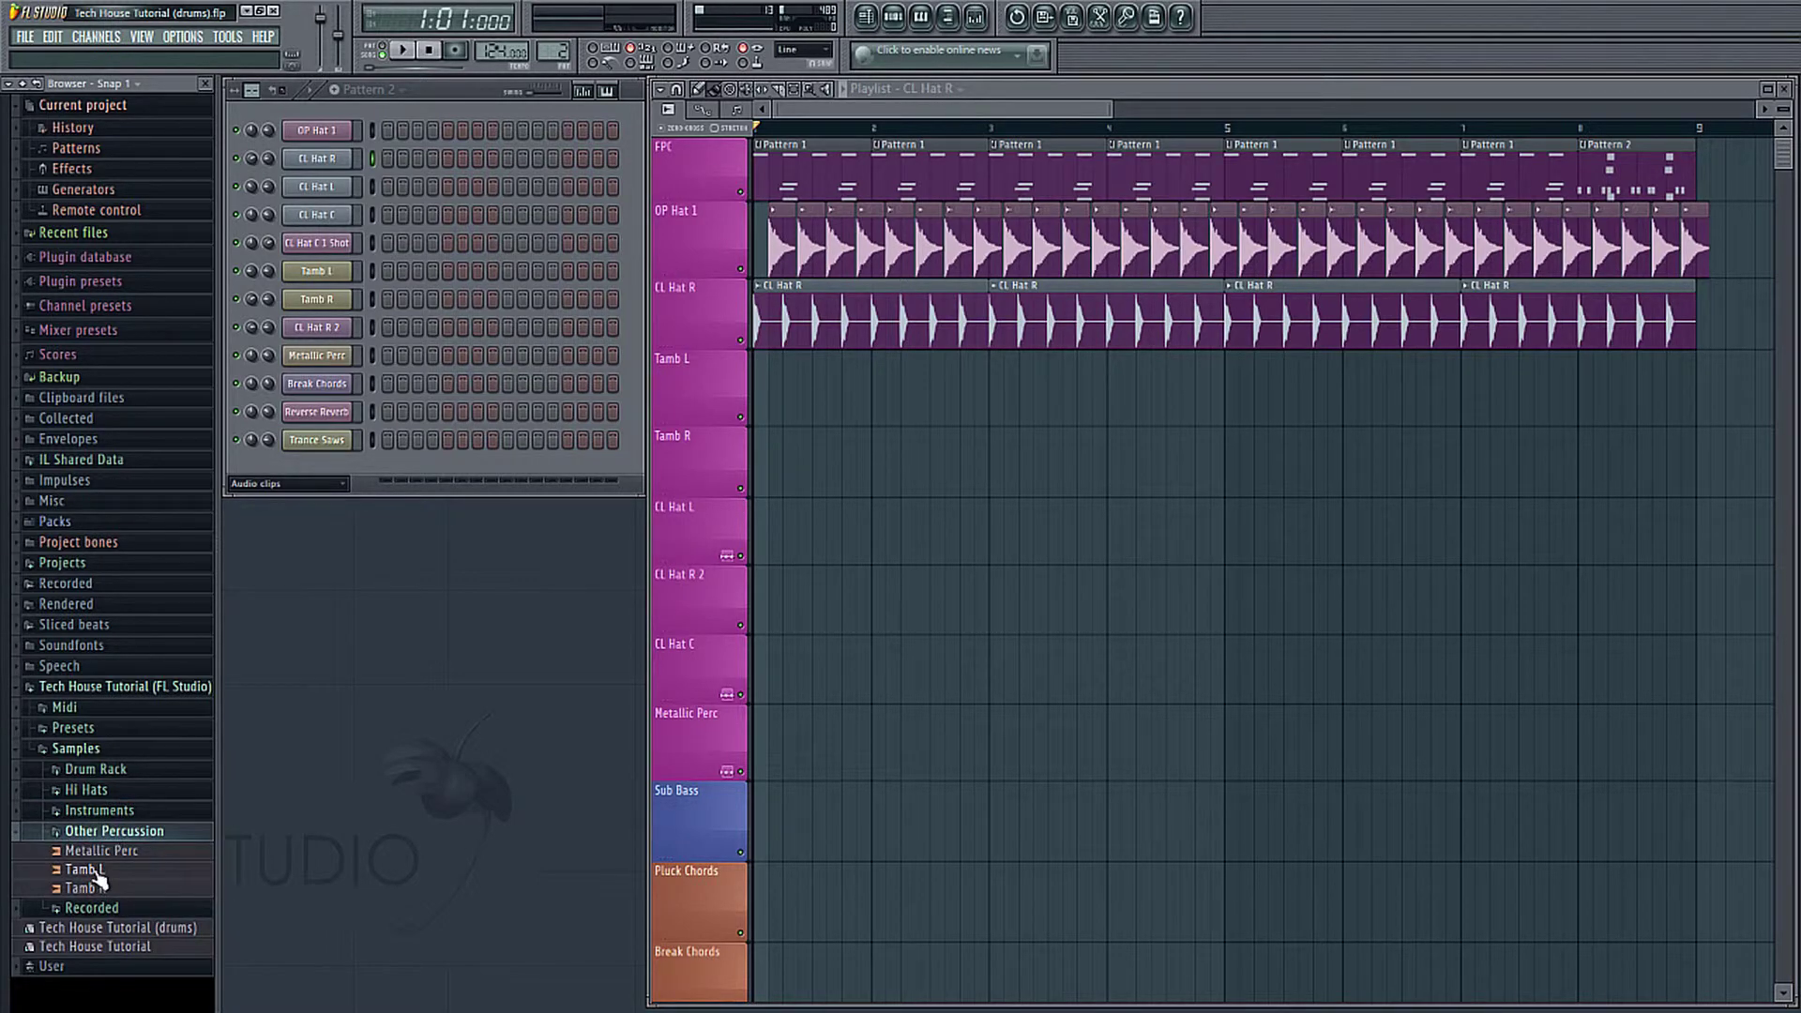
drag(98, 877, 753, 405)
scroll(755, 375, up, 8)
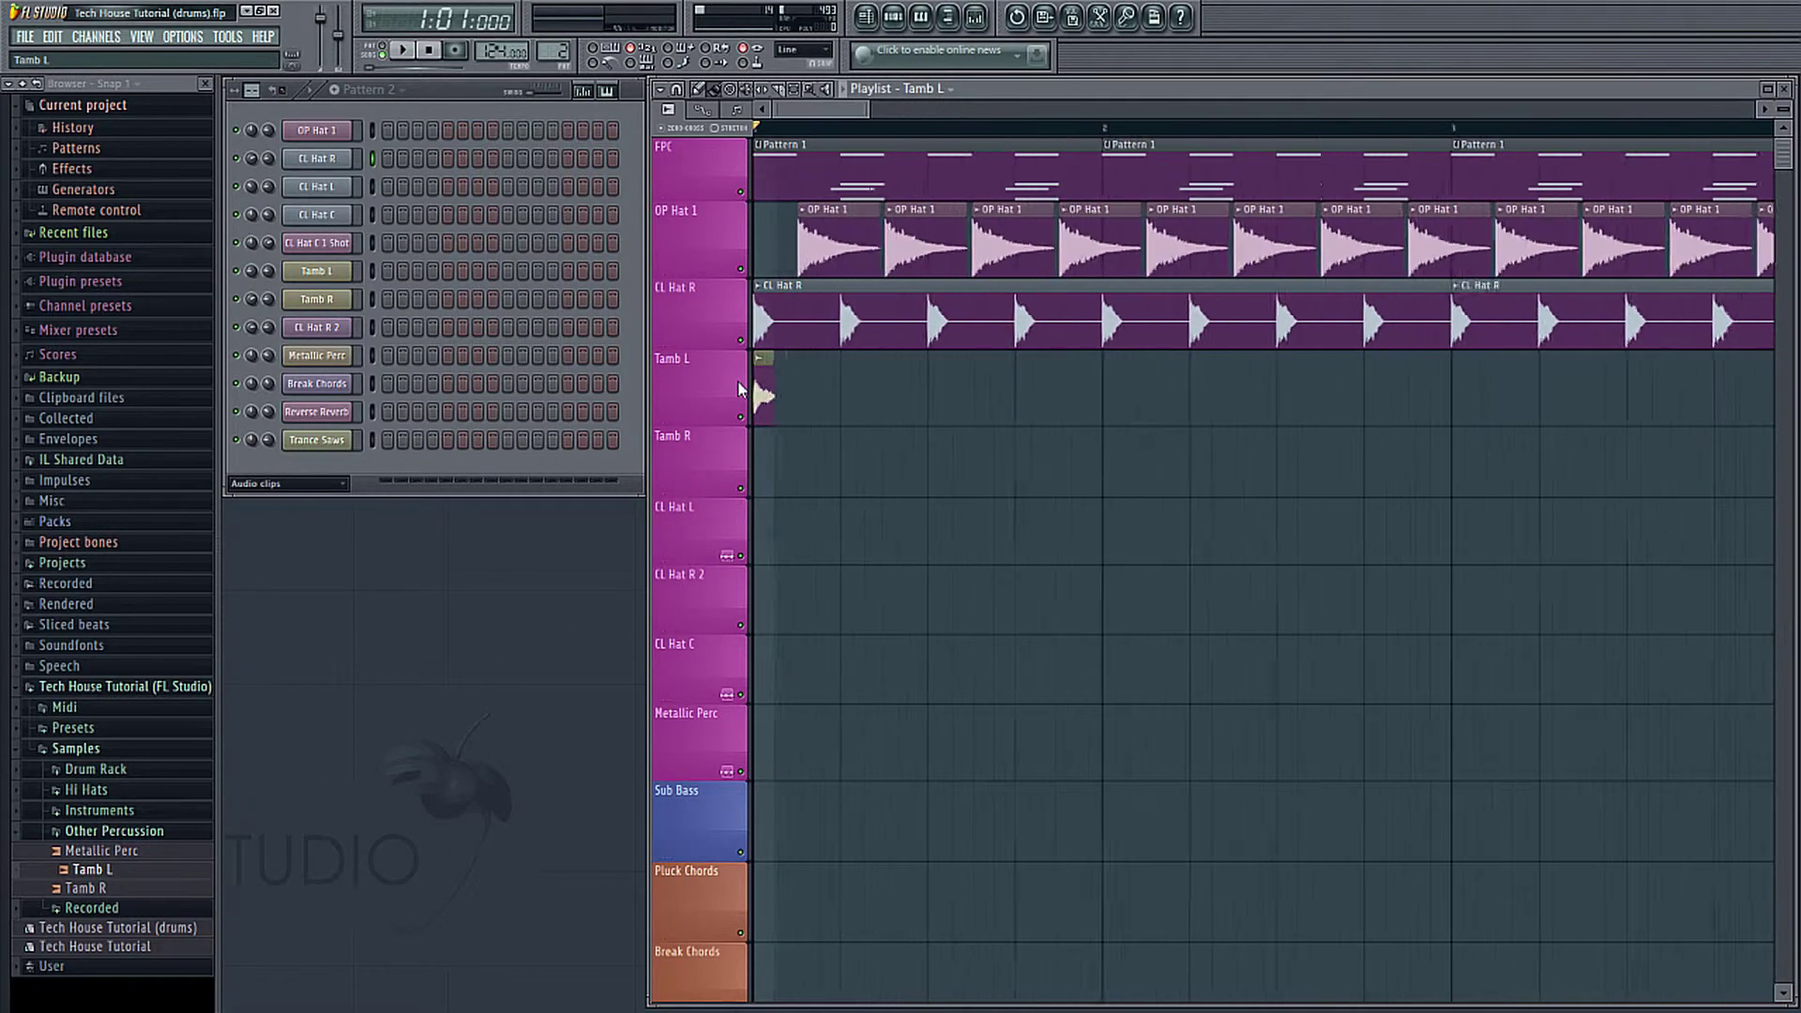
drag(779, 366, 968, 359)
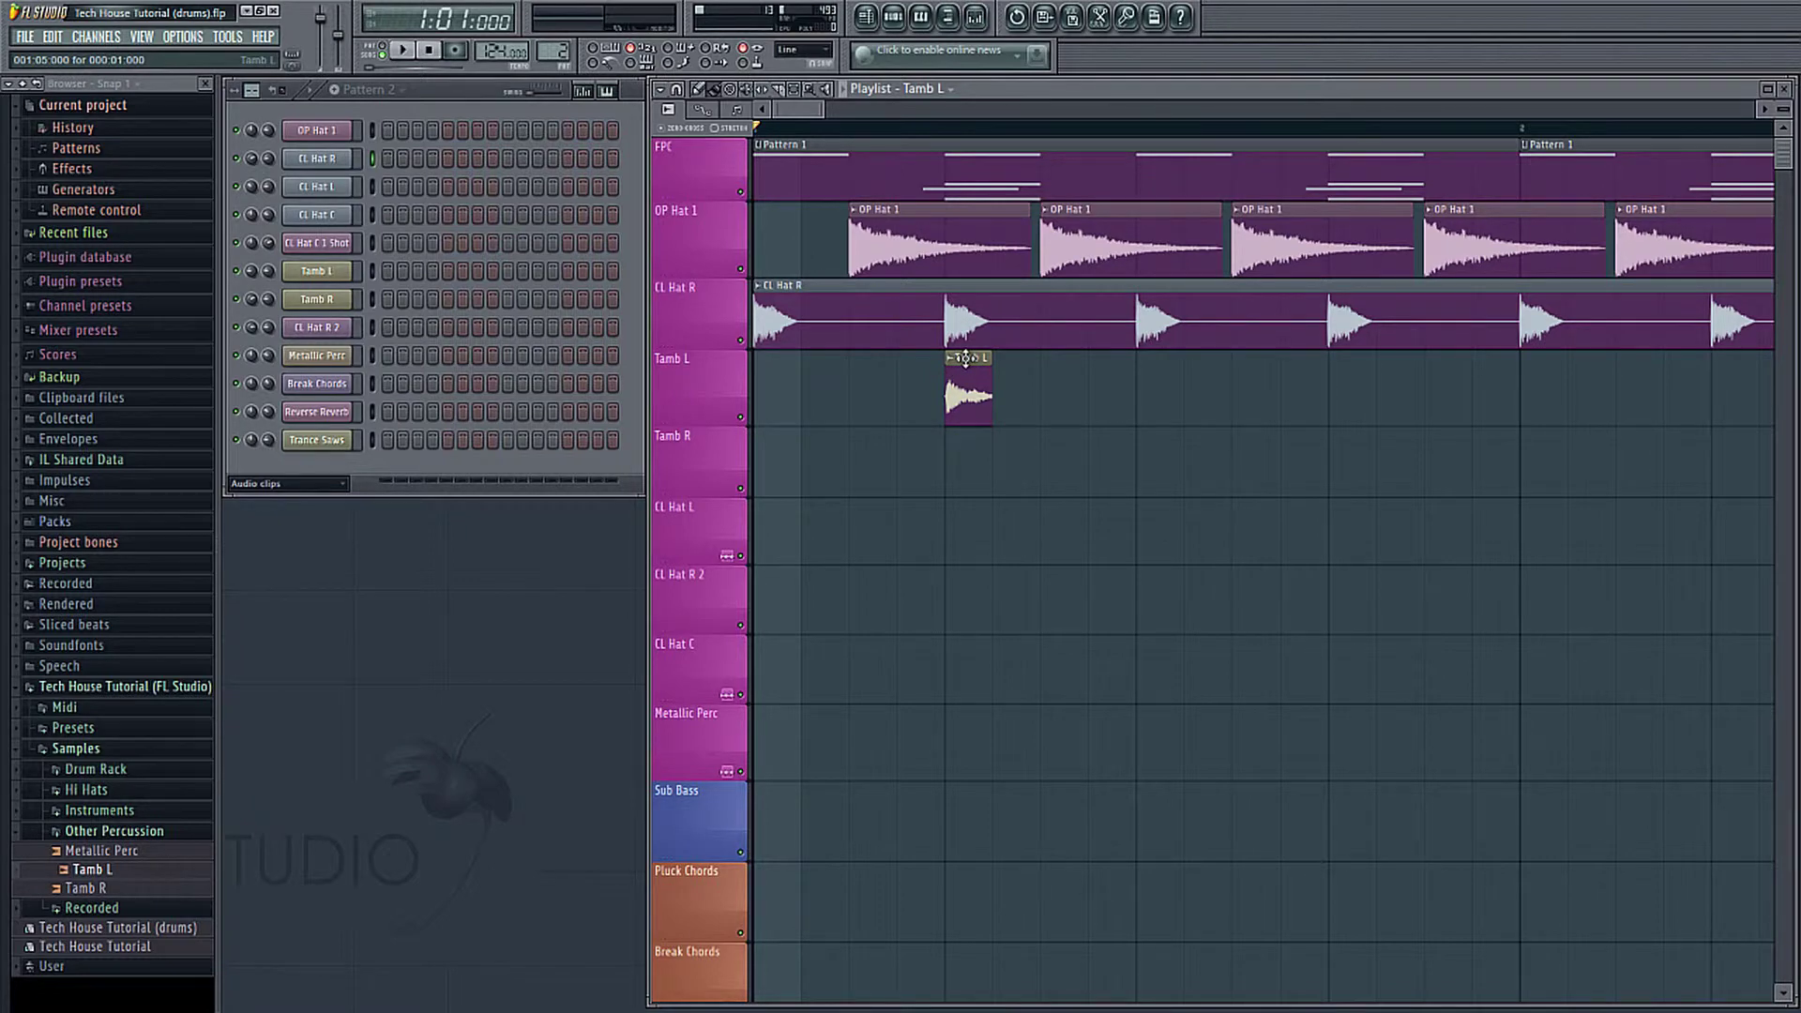
drag(1195, 365, 1339, 367)
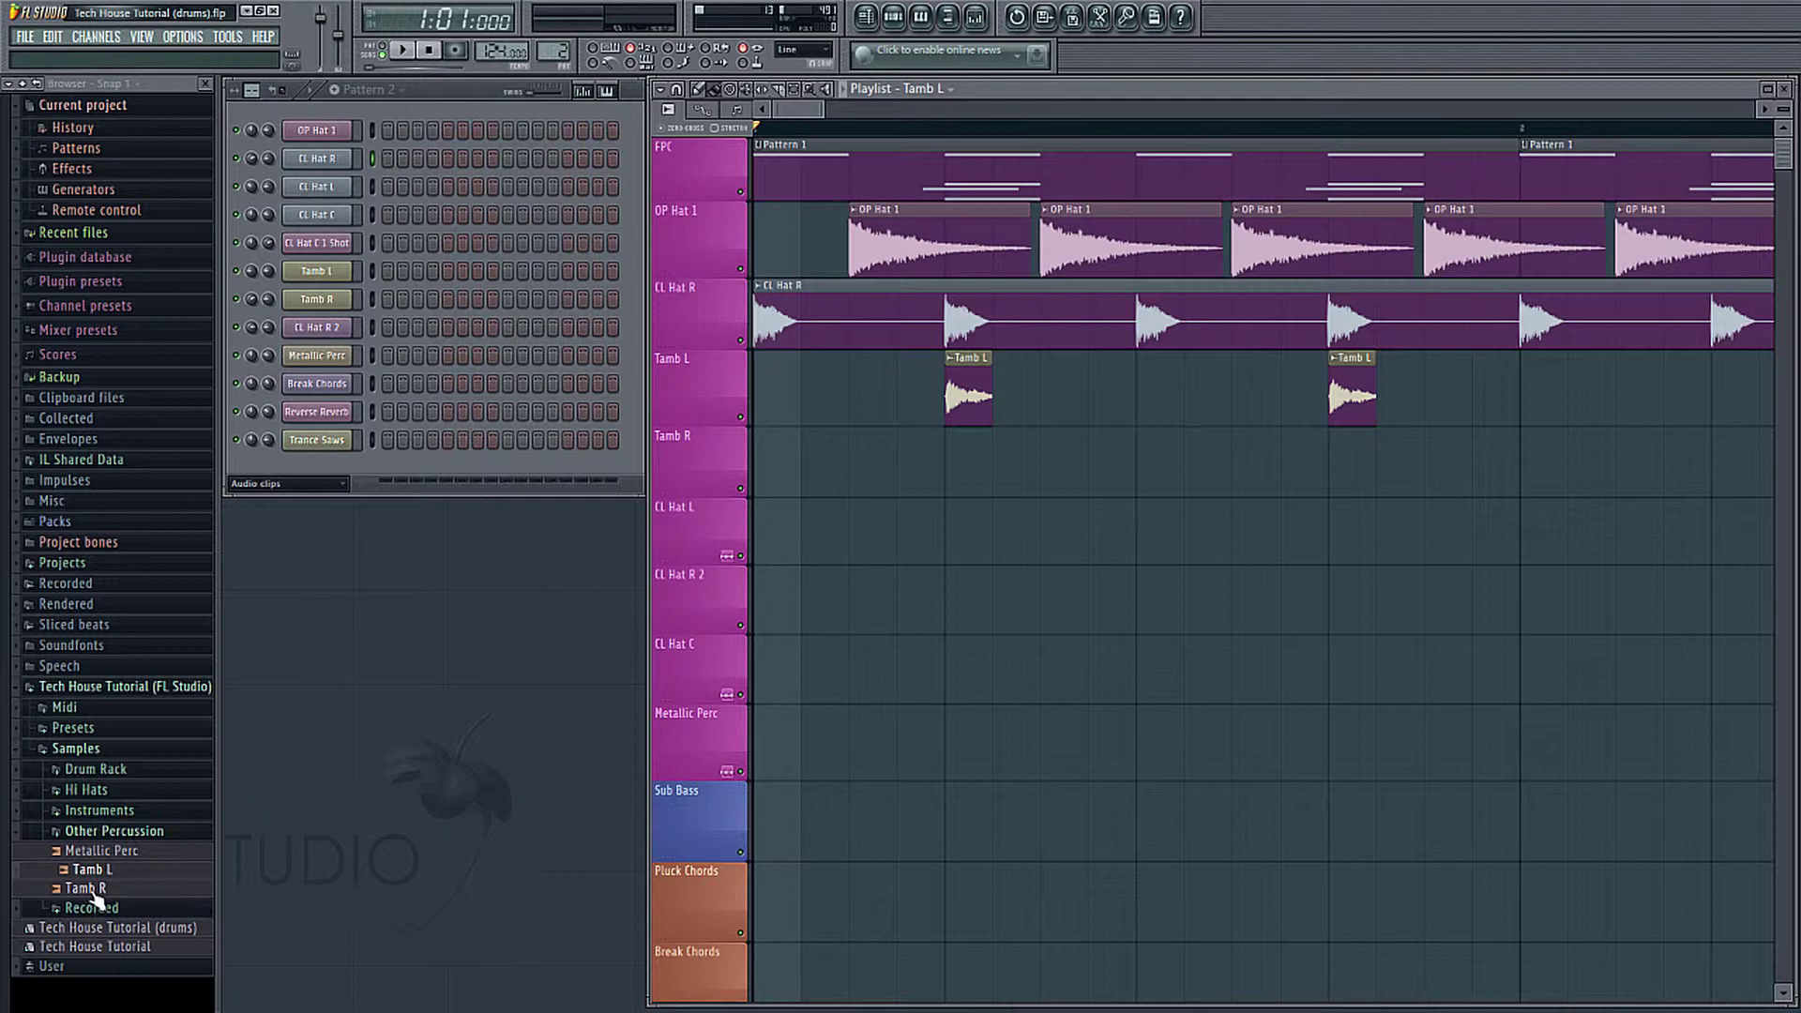
Step: Add a Tamb R clip on beat two, shorten it to about a beat, and audition it
drag(96, 900, 953, 456)
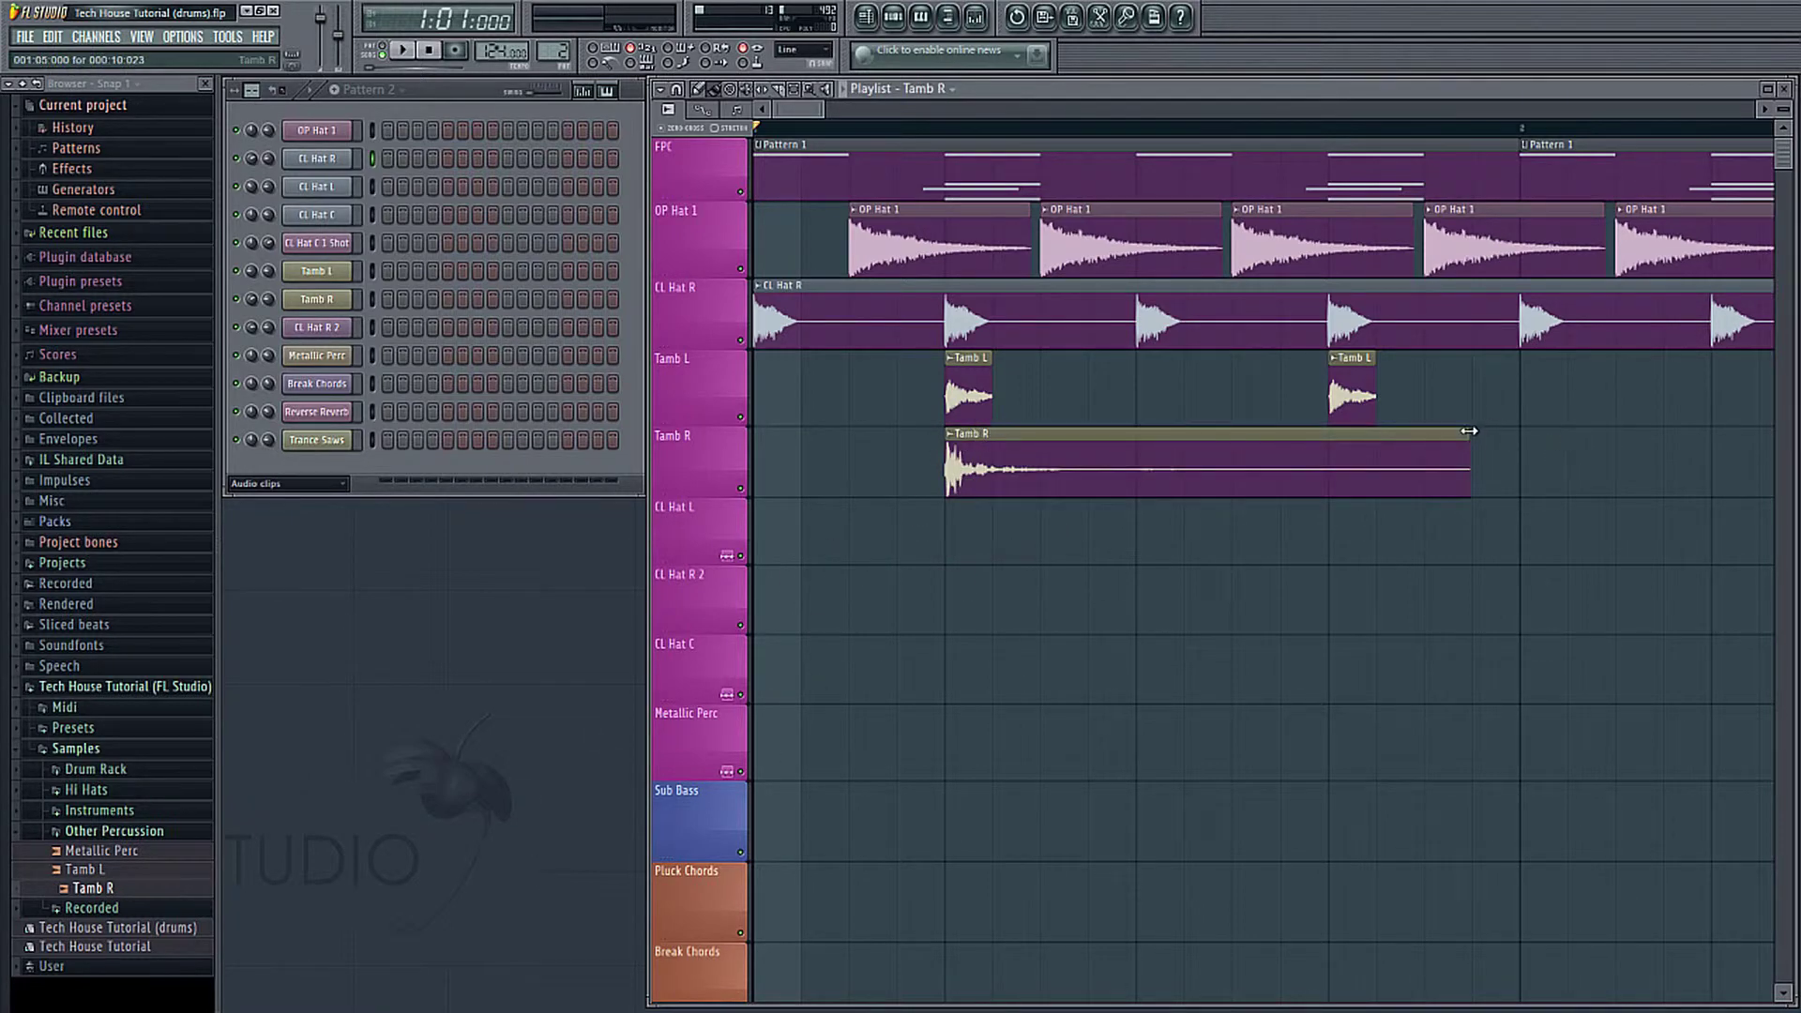
mouse_move(1467, 431)
mouse_down()
mouse_move(1124, 439)
mouse_move(1486, 436)
mouse_move(1440, 436)
mouse_up()
key(space)
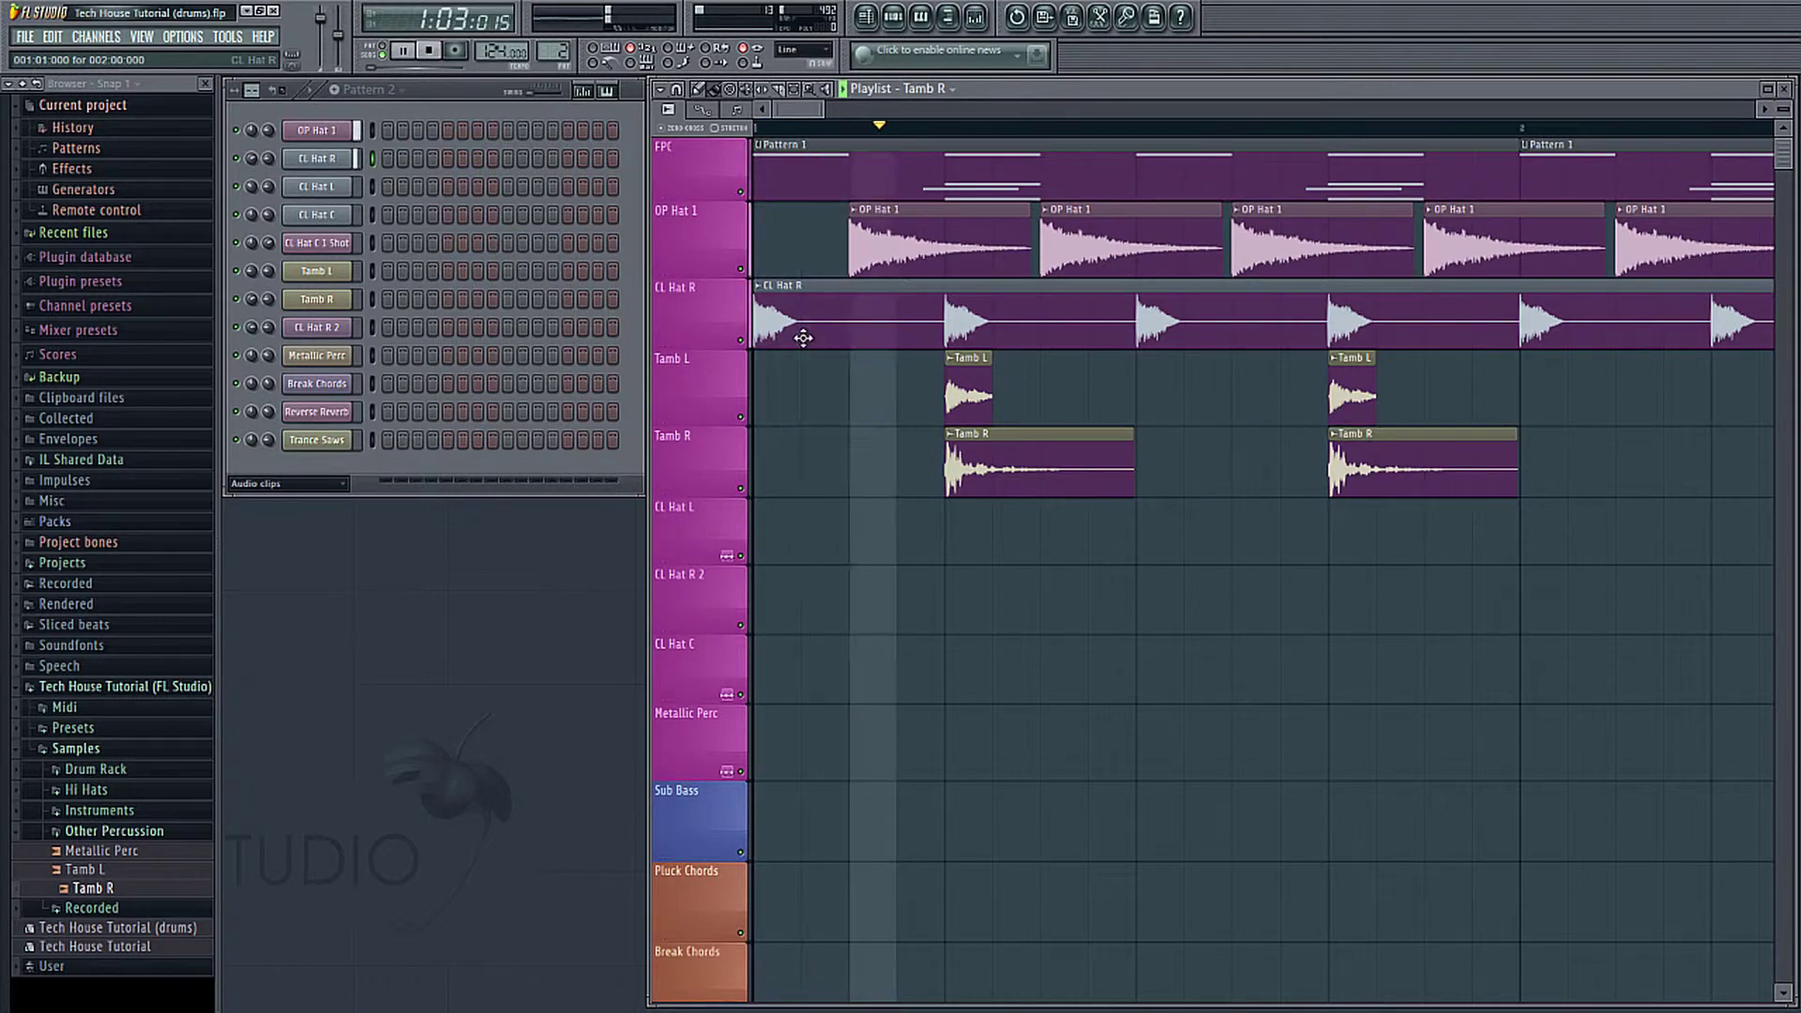
key(space)
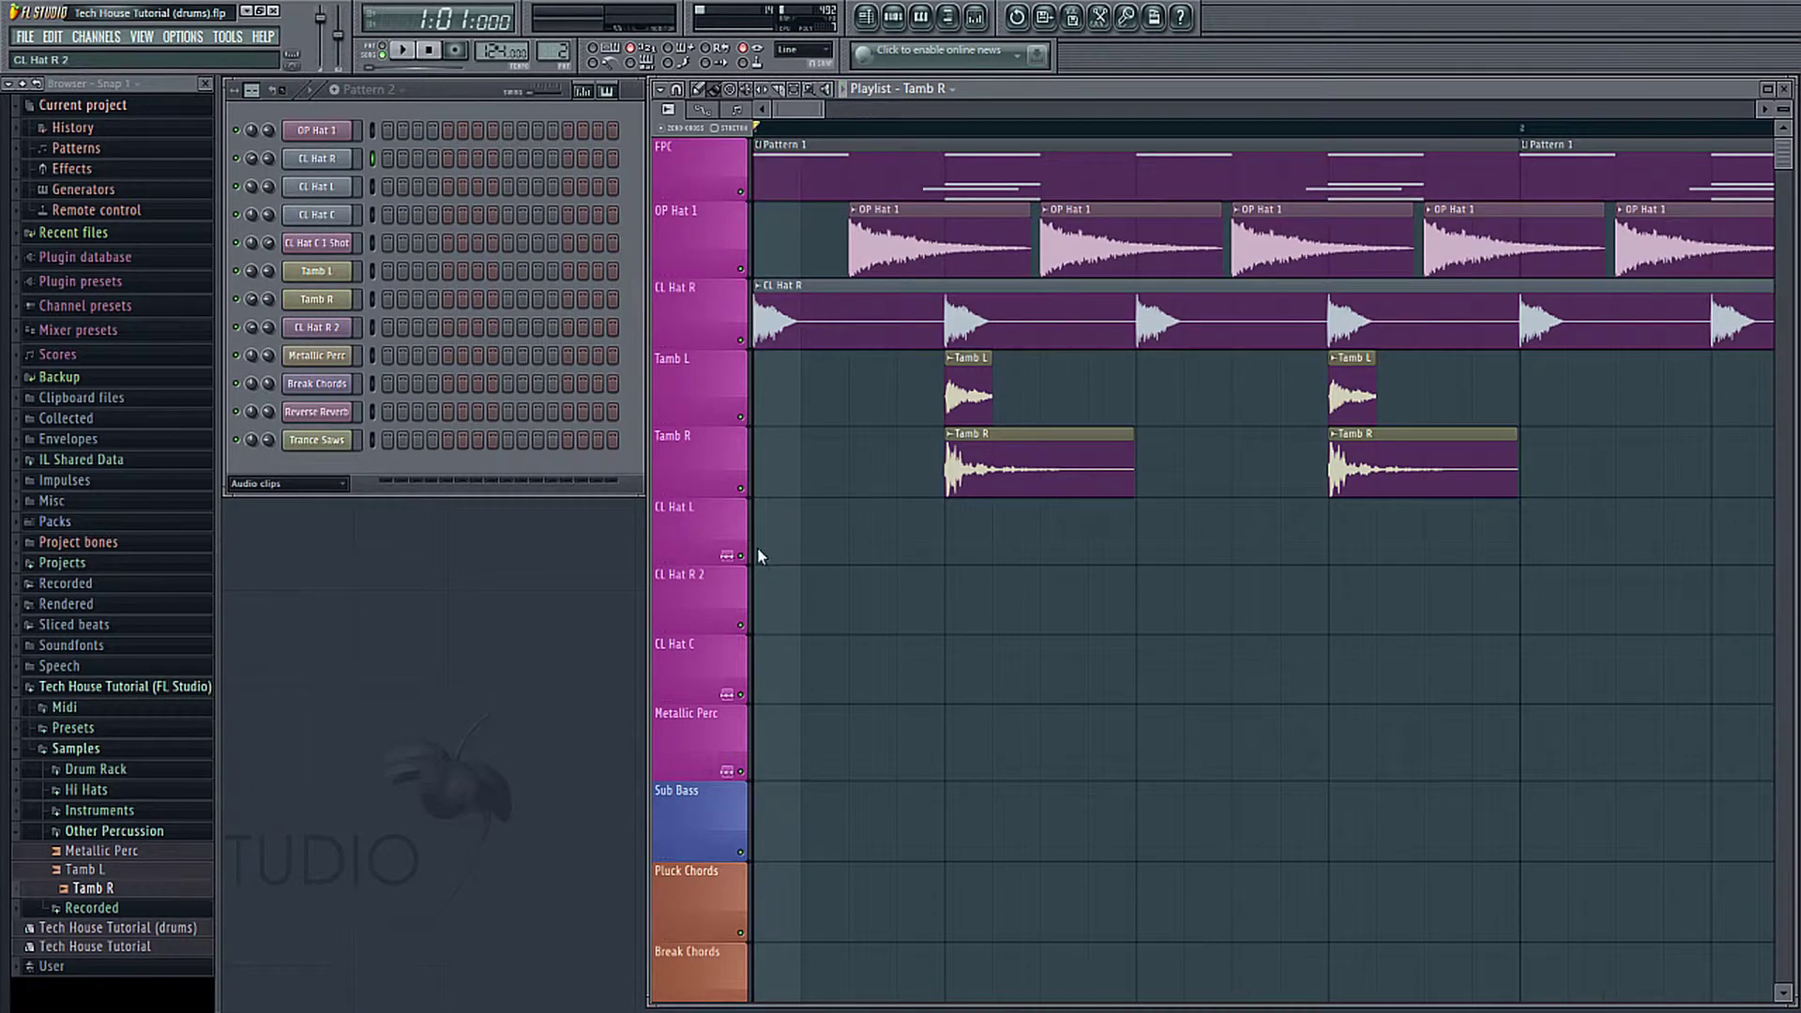
Step: Select the tambourine clips and copy all 16 Tamb L/Tamb R clips into bars 5–8
ctrl+scroll(836, 513, down, 3)
scroll(835, 513, down, 2)
mouse_move(971, 404)
mouse_down()
mouse_move(797, 473)
mouse_move(1052, 430)
mouse_move(1027, 437)
mouse_move(1369, 435)
mouse_up()
ctrl+scroll(1116, 475, down, 1)
ctrl+scroll(1130, 435, down, 2)
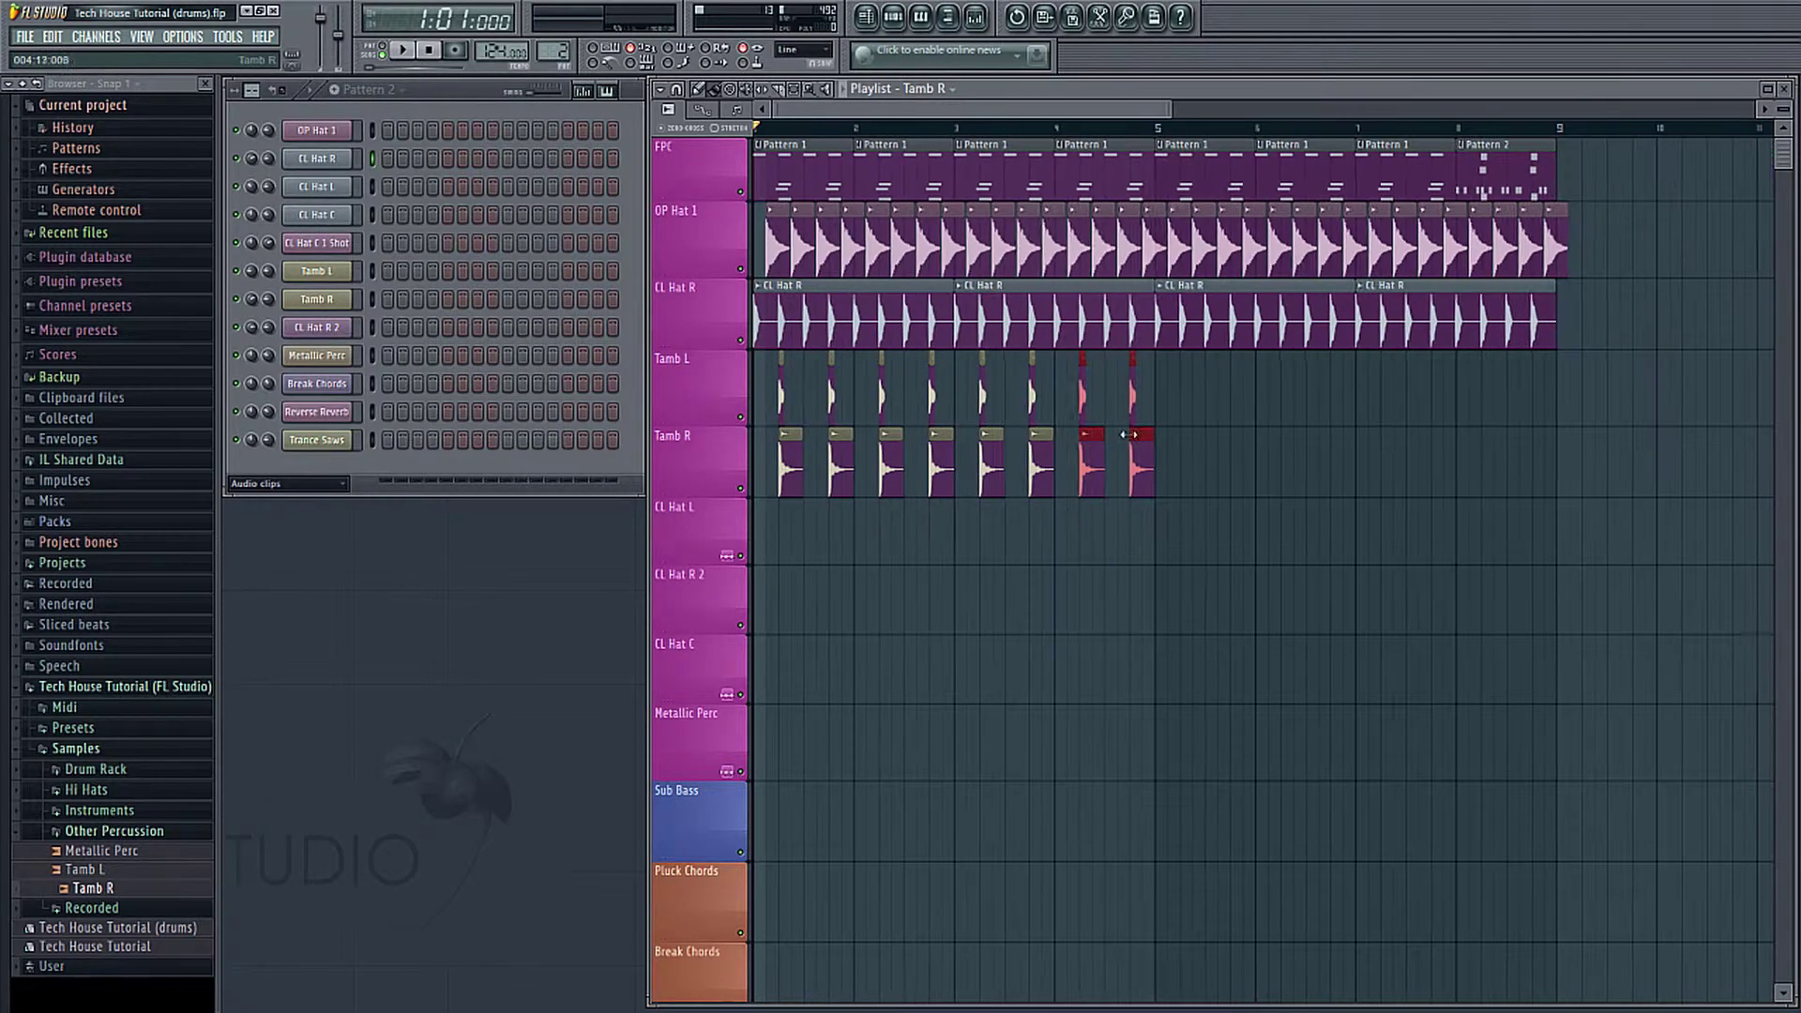
ctrl+drag(1183, 497, 786, 353)
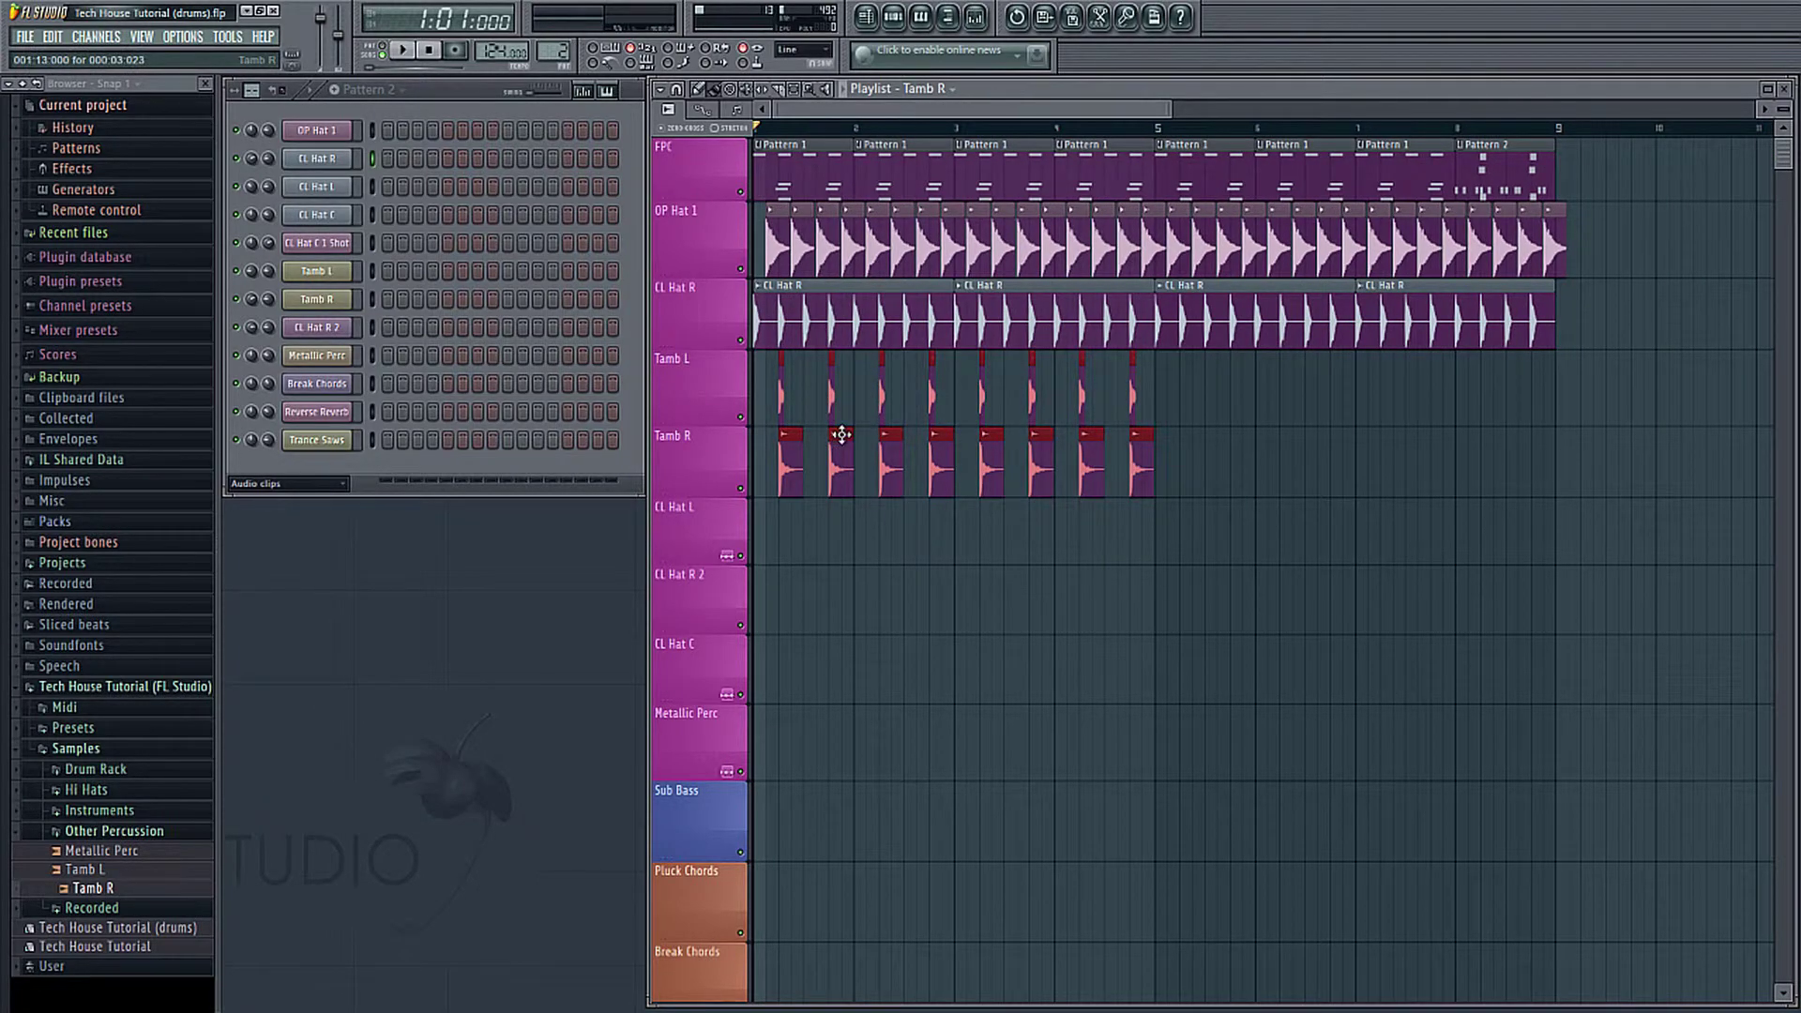
mouse_move(842, 434)
shift+mouse_down()
mouse_move(1257, 430)
mouse_move(1238, 438)
shift+mouse_up()
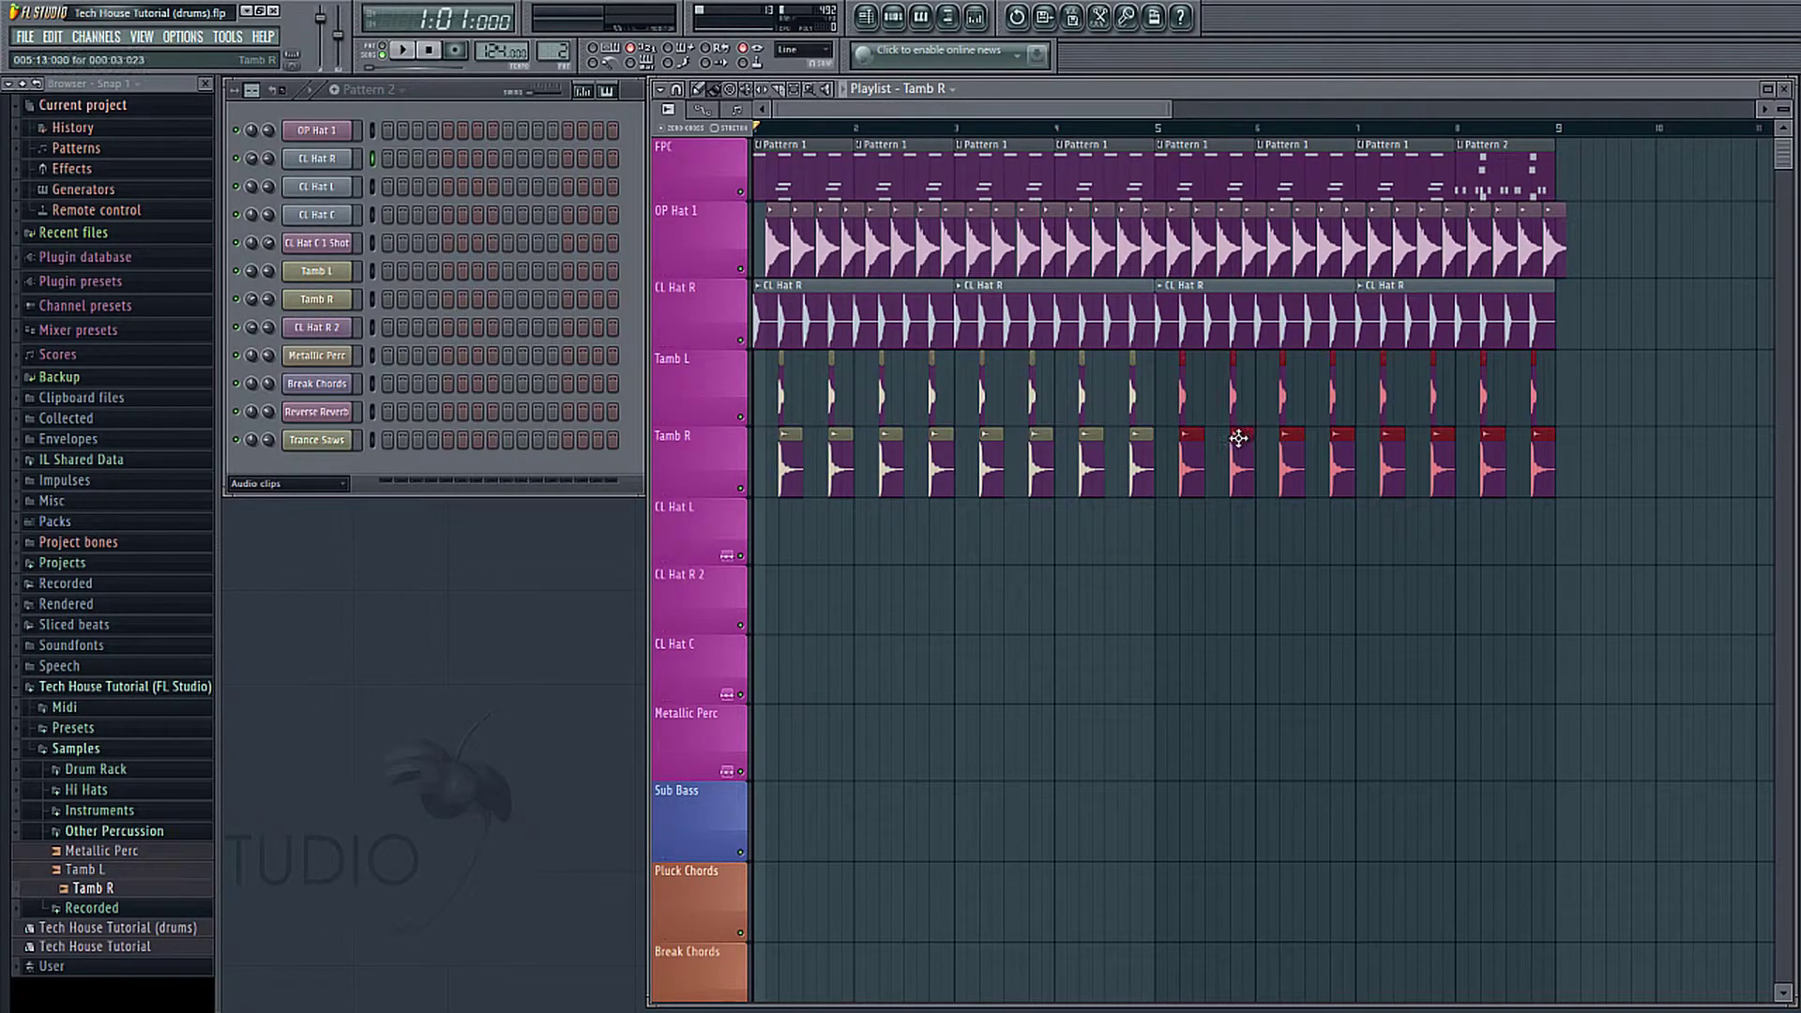
ctrl+scroll(723, 602, up, 3)
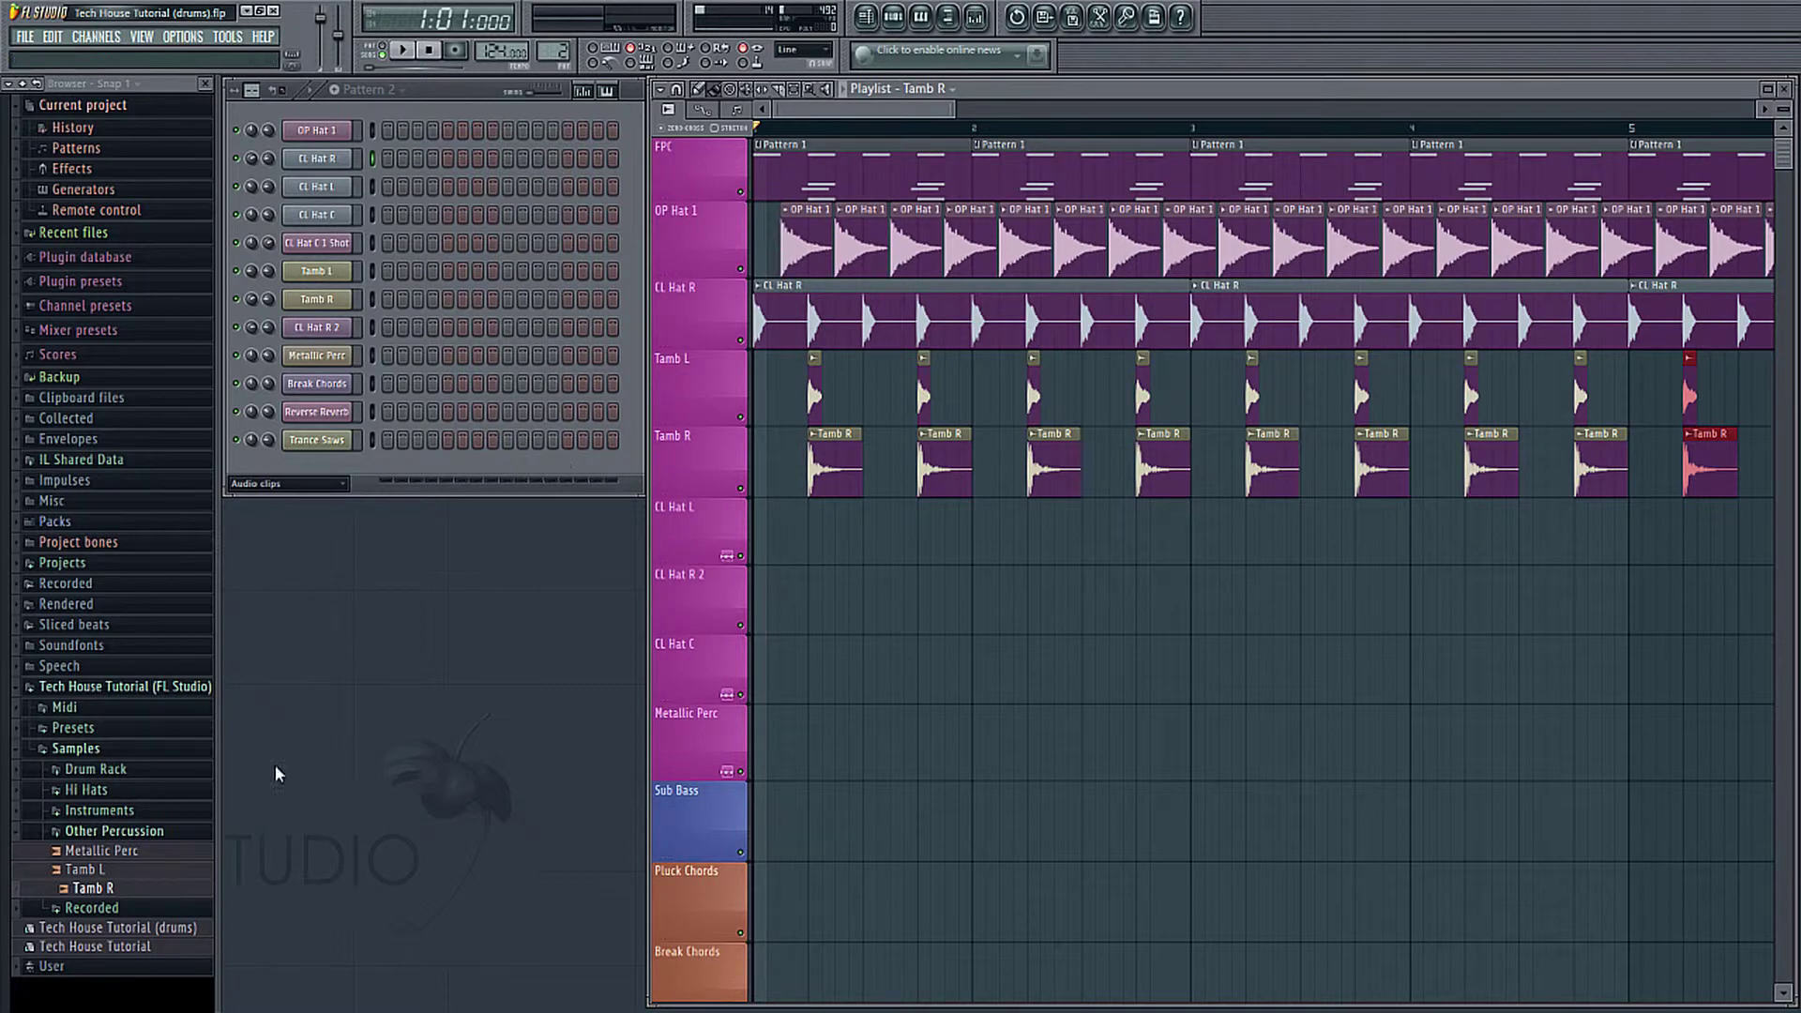
Step: Bring the CL Hat L sample from Hi Hats into the Playlist, aligned to bar 1
click(105, 791)
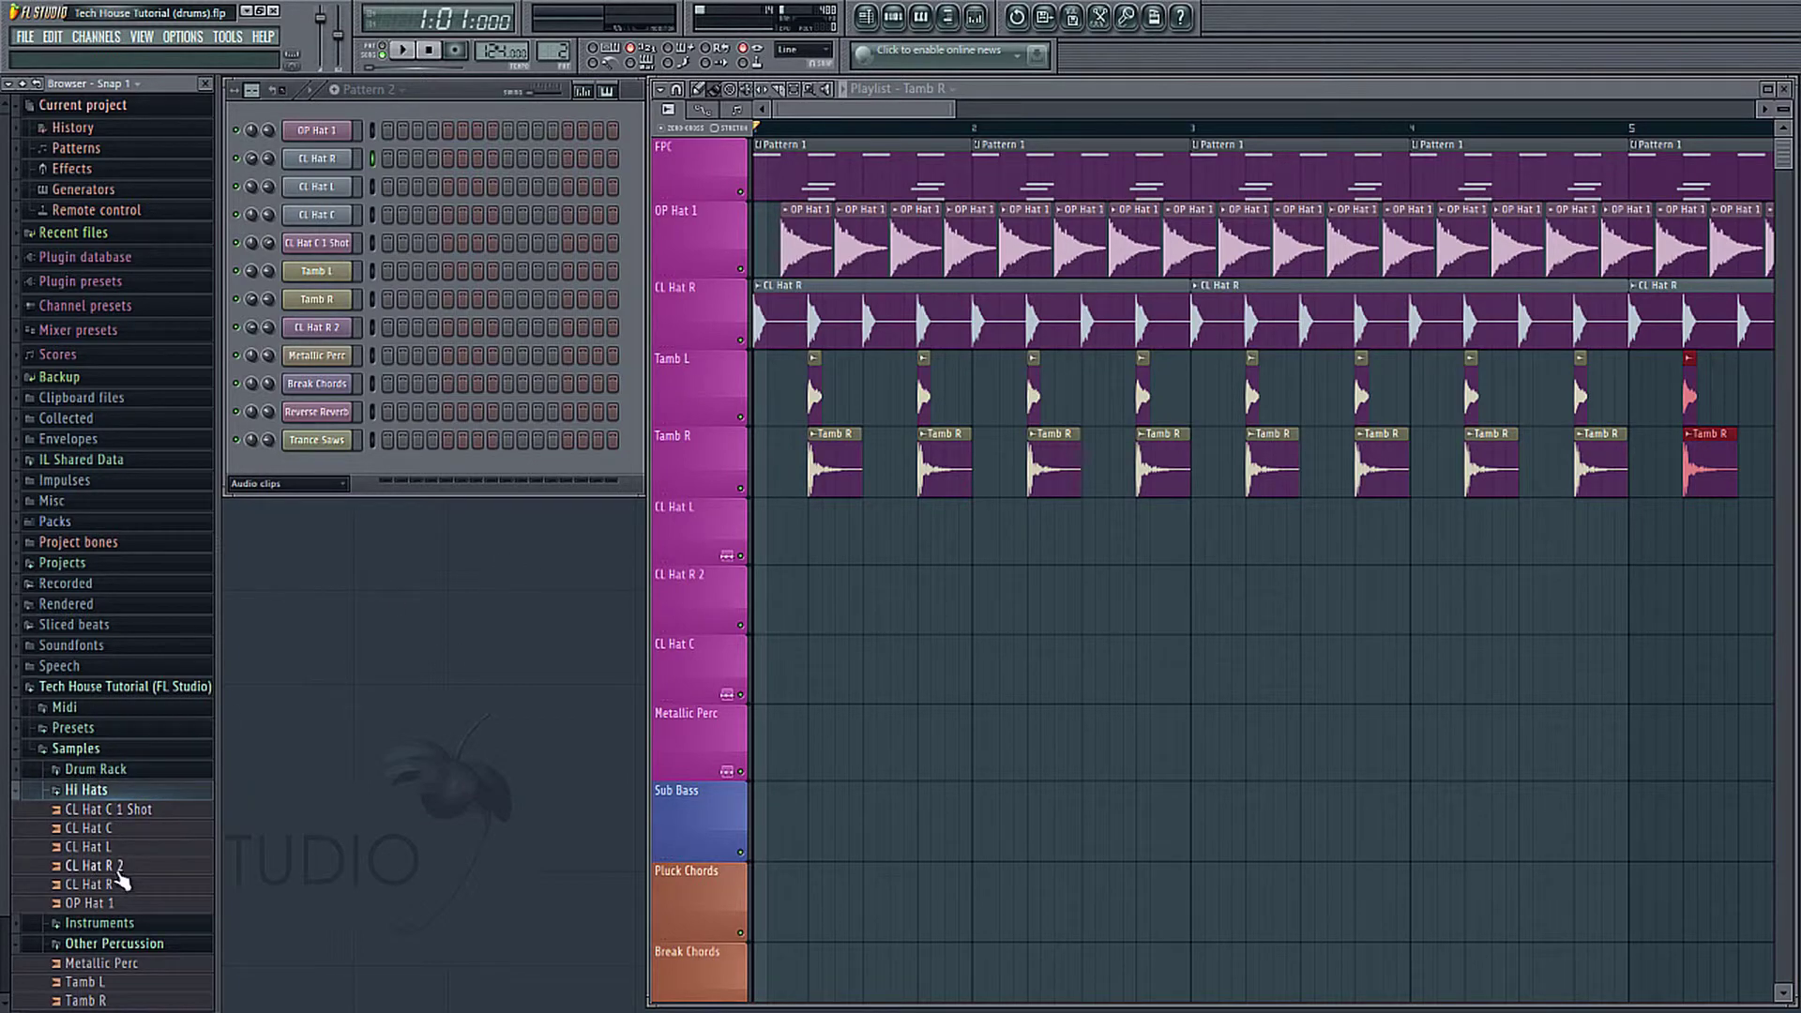
drag(89, 847, 793, 551)
drag(895, 512, 851, 511)
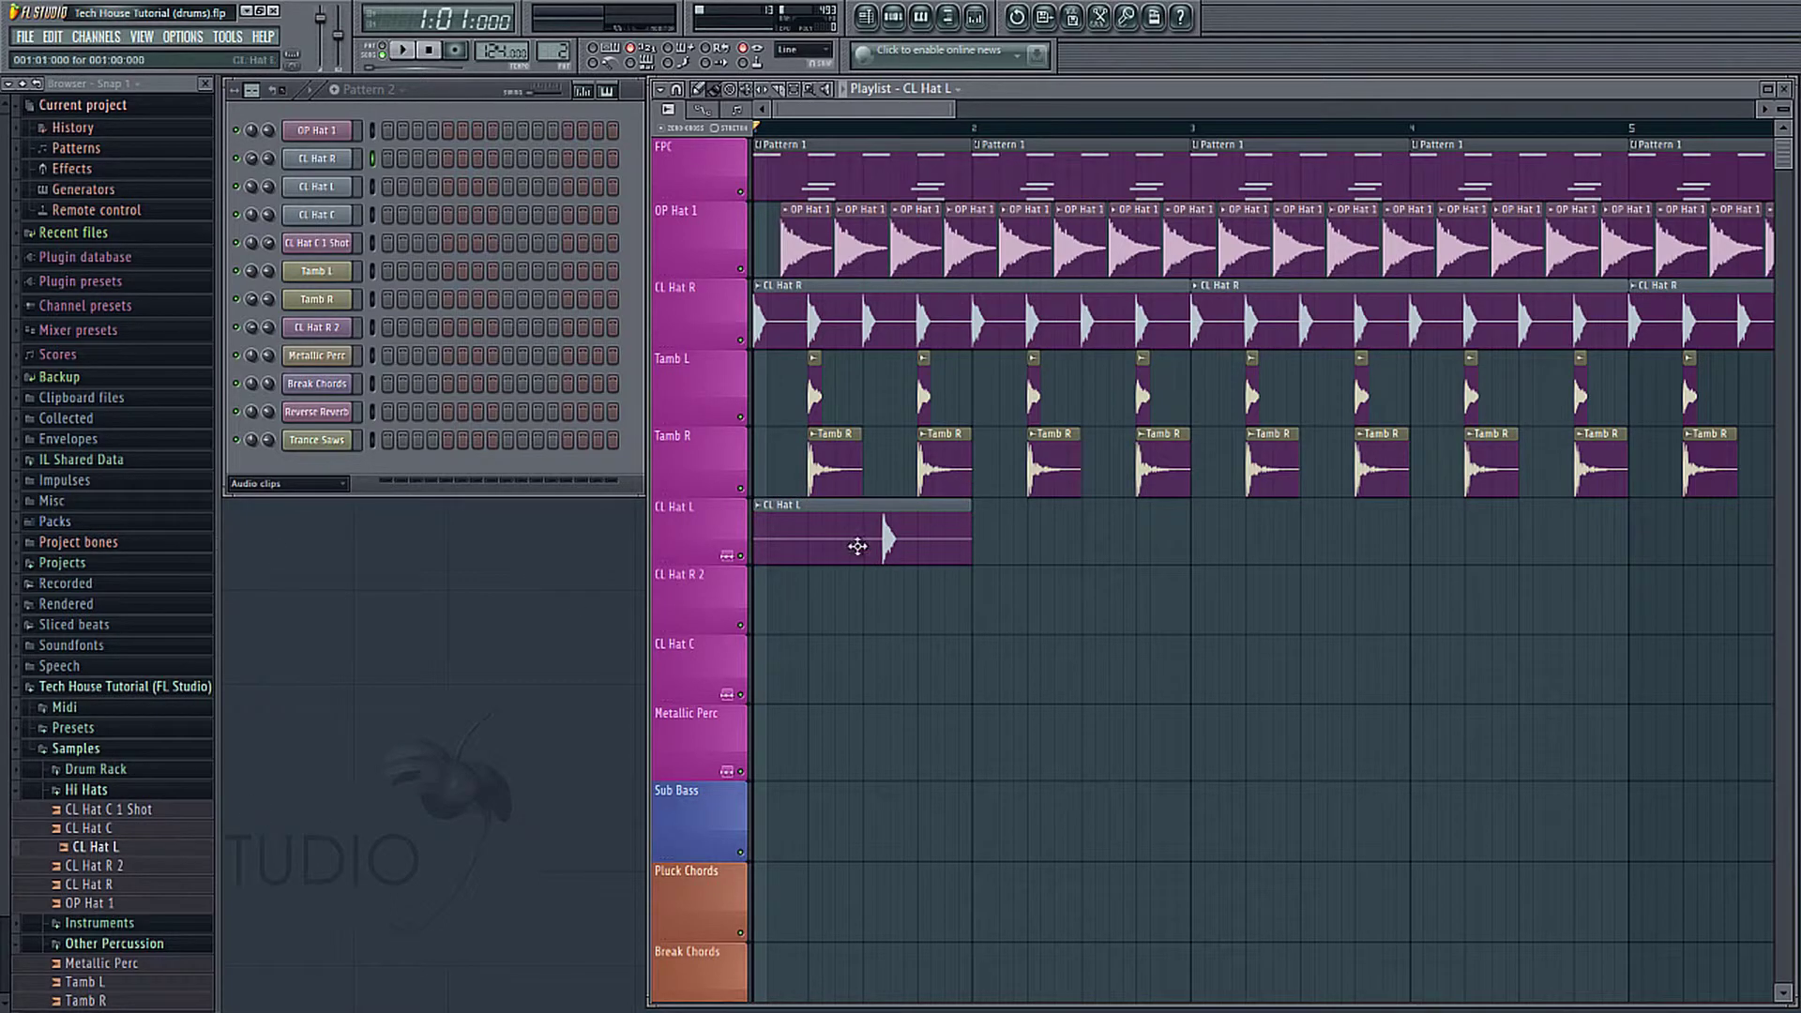
scroll(779, 566, up, 2)
scroll(924, 565, up, 2)
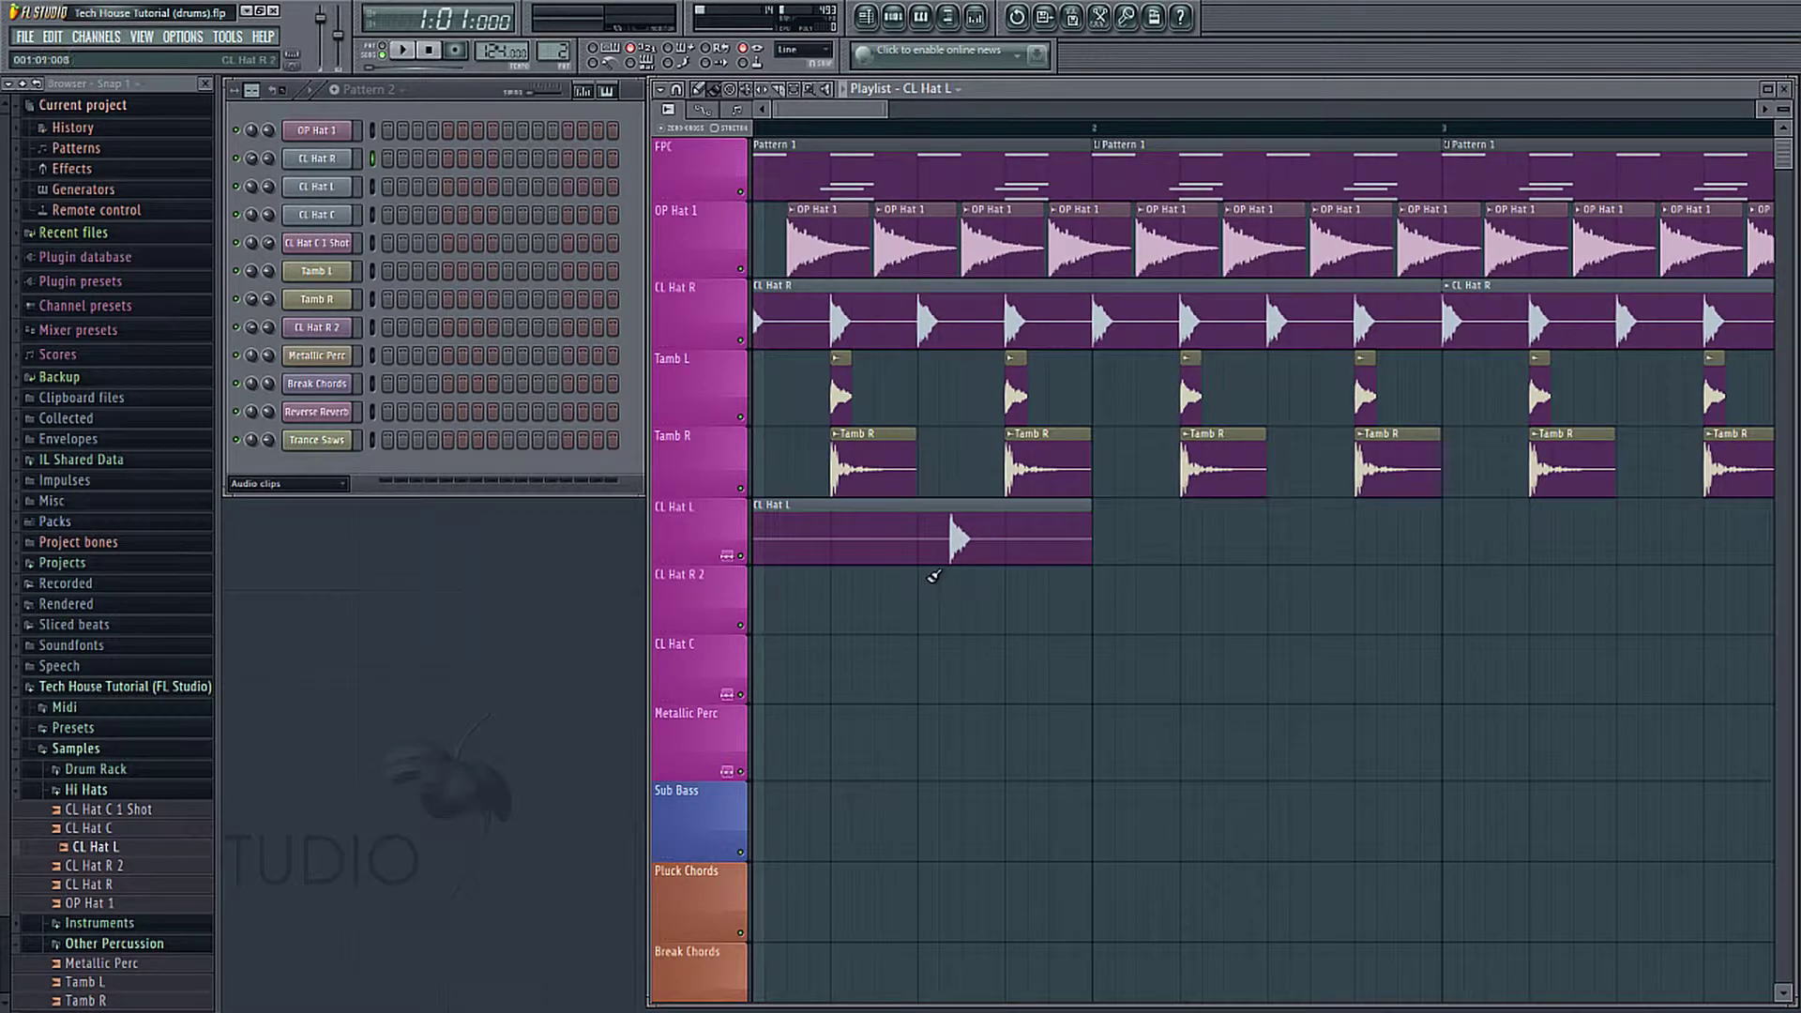
scroll(947, 563, up, 3)
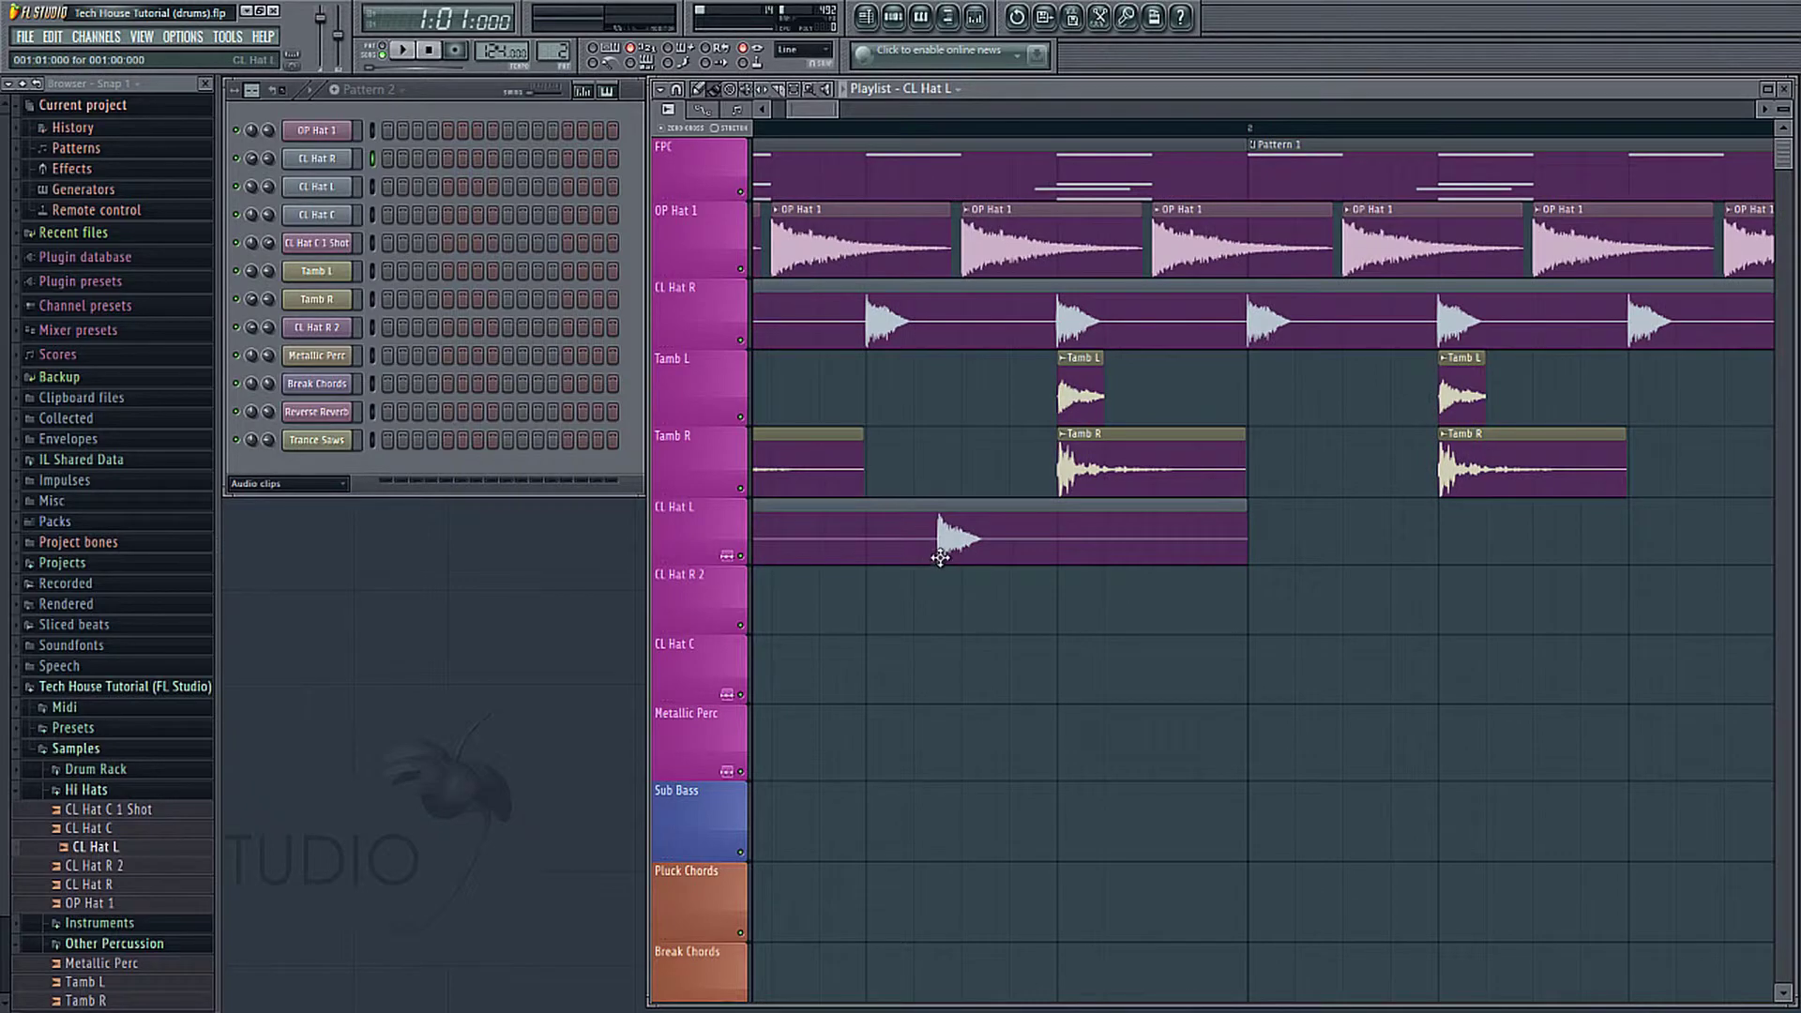
scroll(938, 558, up, 4)
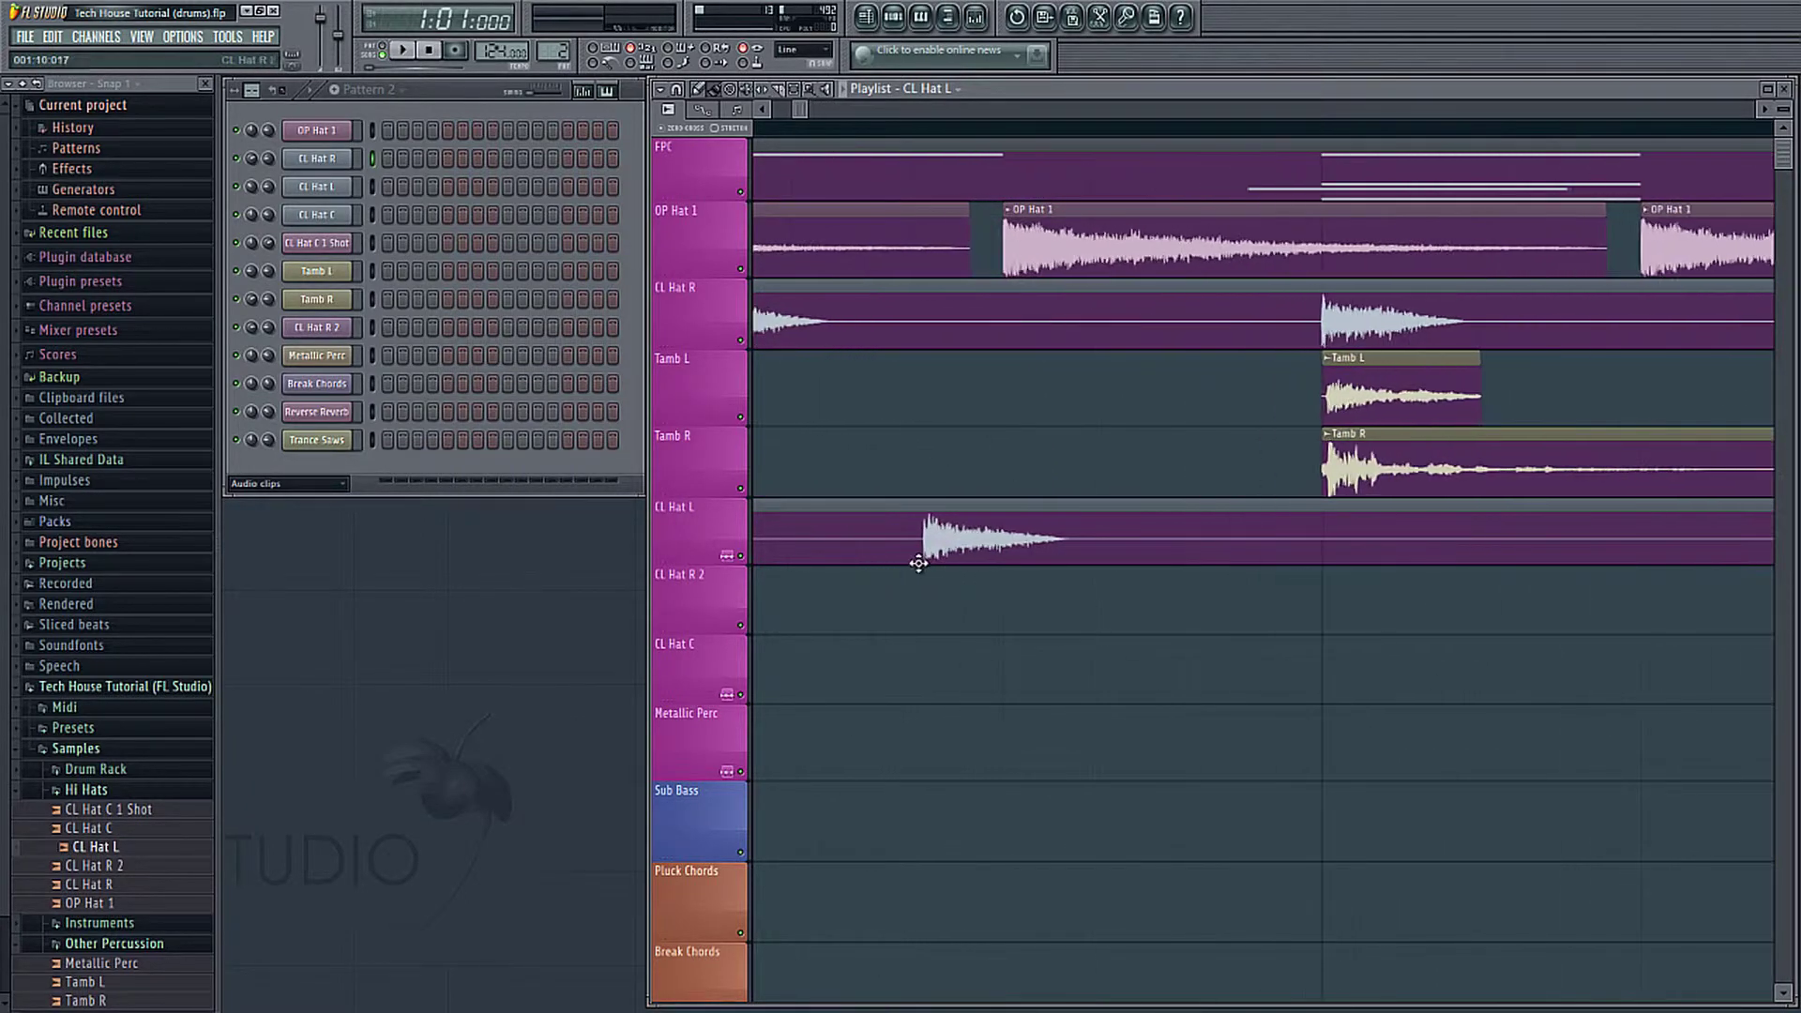
scroll(919, 563, down, 6)
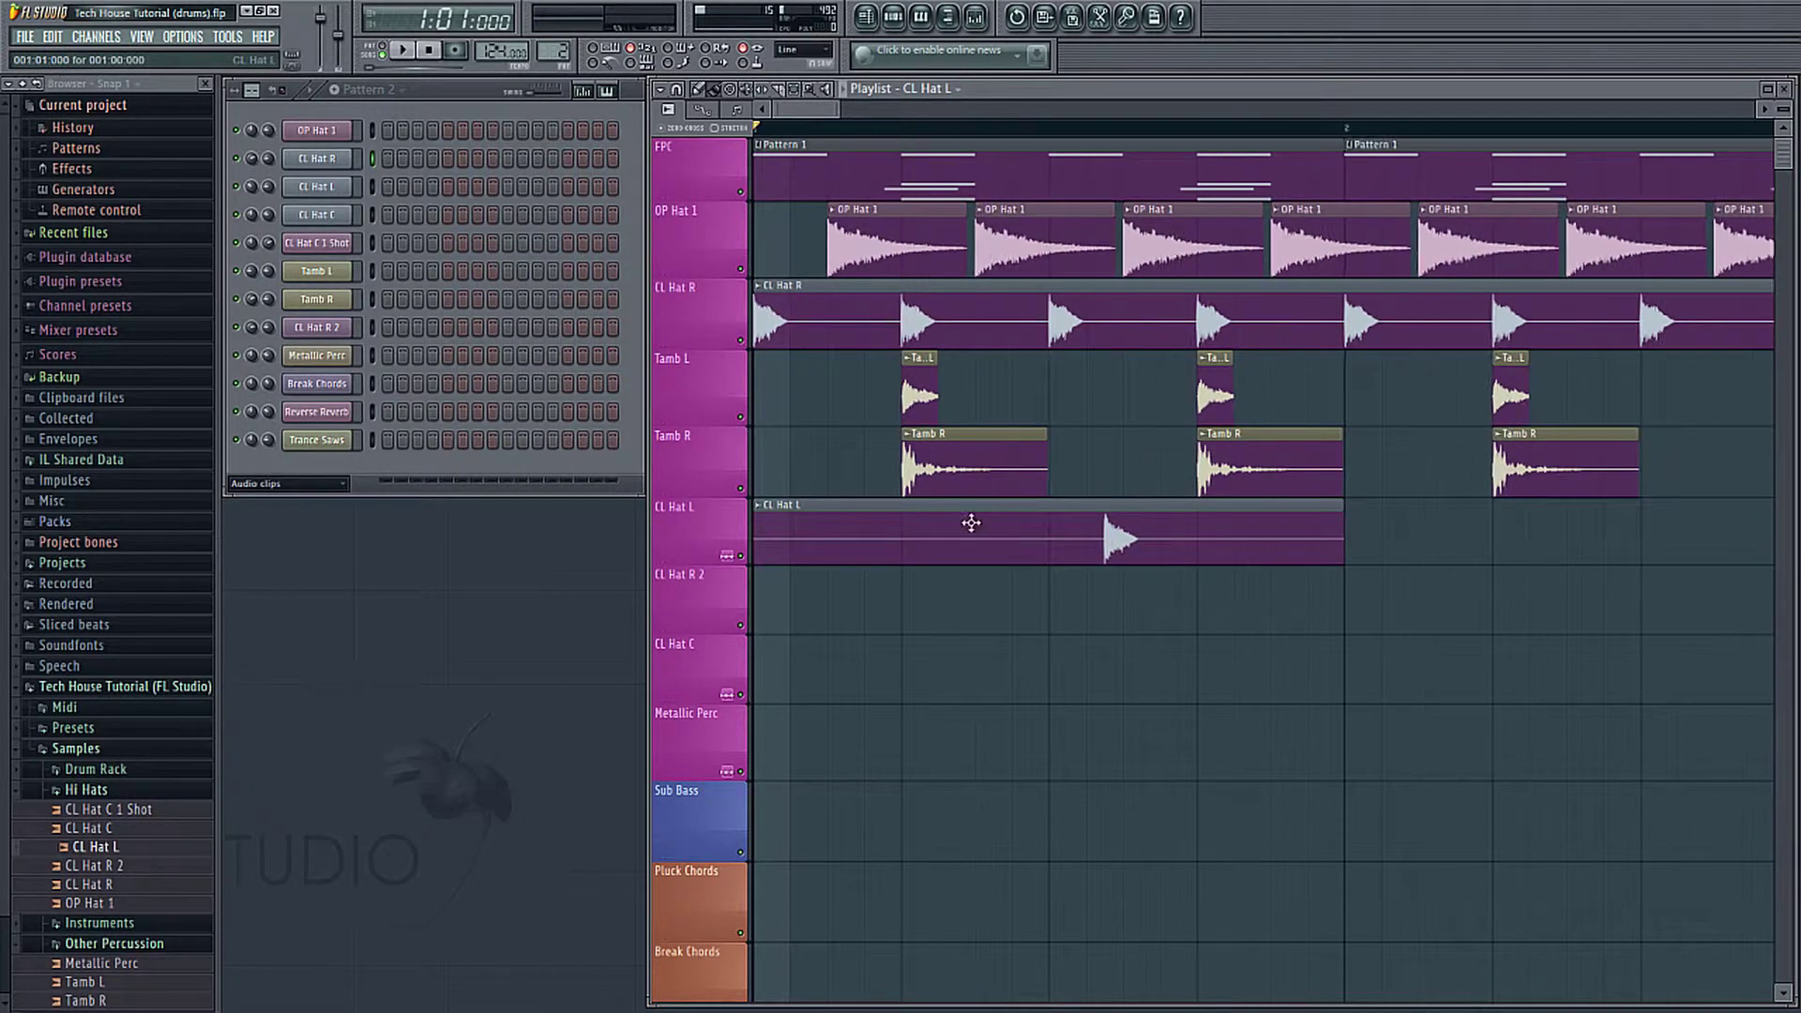
scroll(971, 523, down, 2)
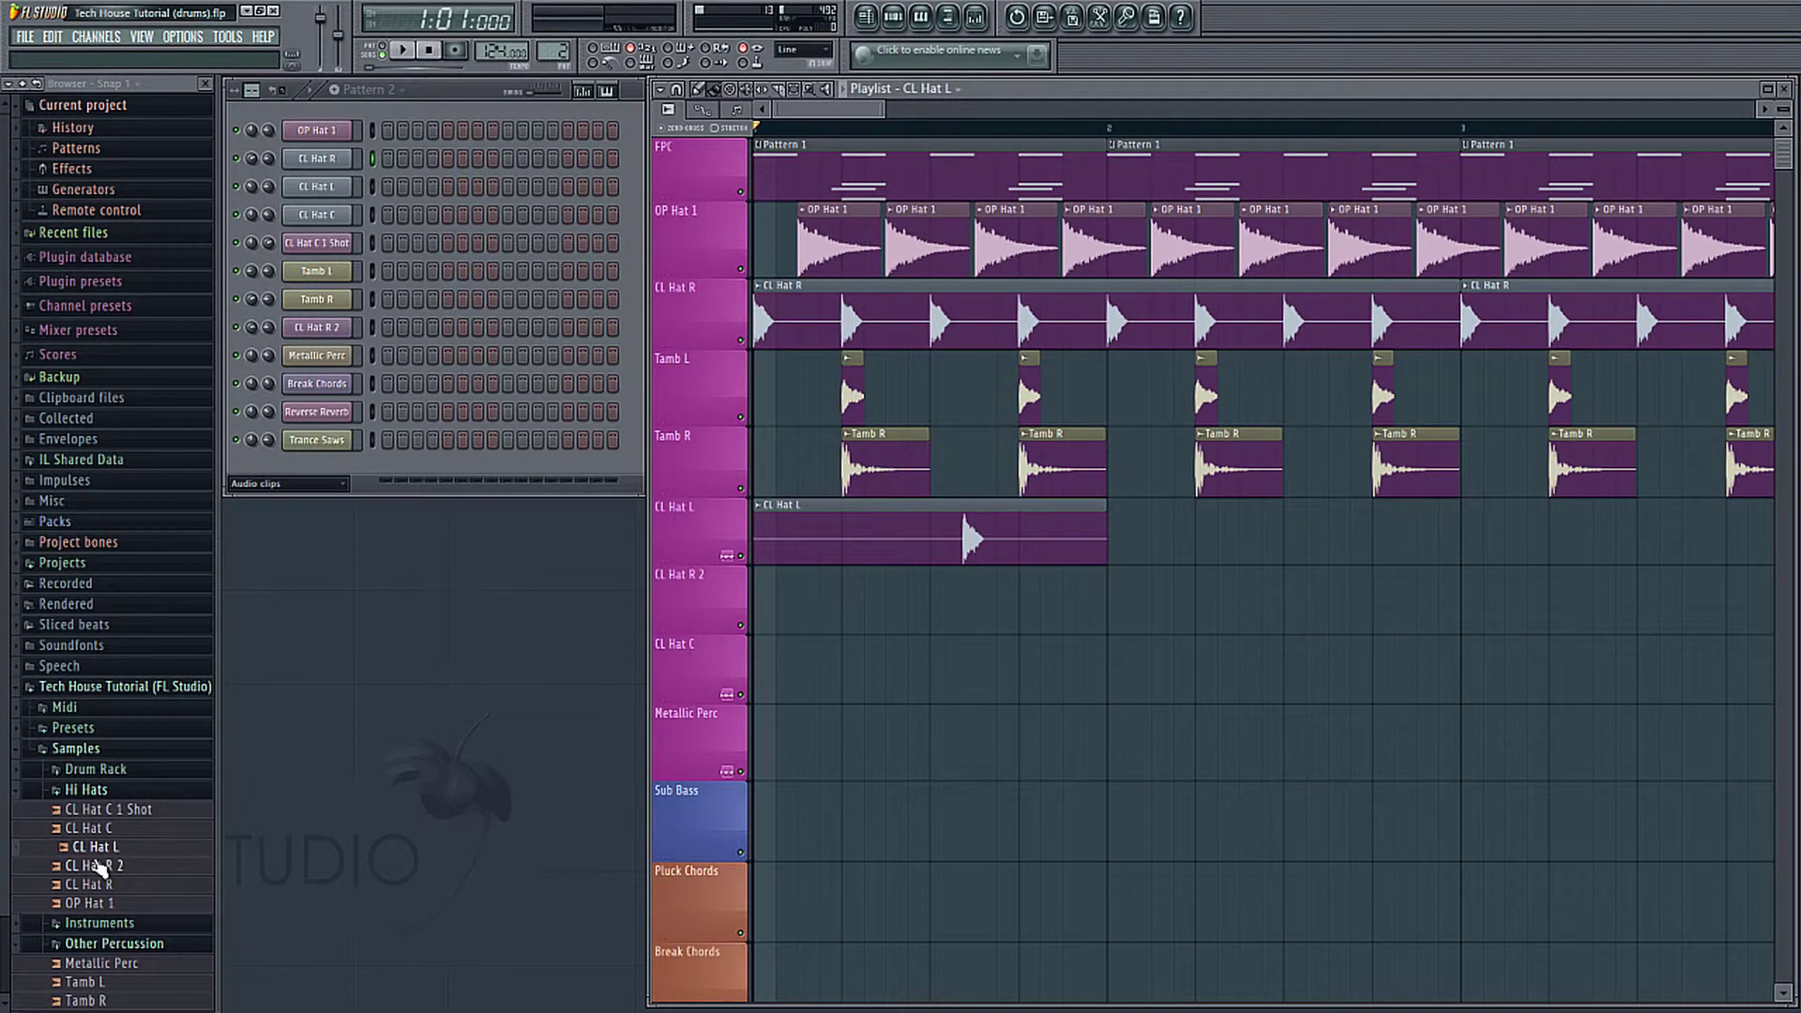
Step: Add CL Hat R 2 and CL Hat C at bar 1, audition, and select the three hat clips
drag(89, 867, 774, 609)
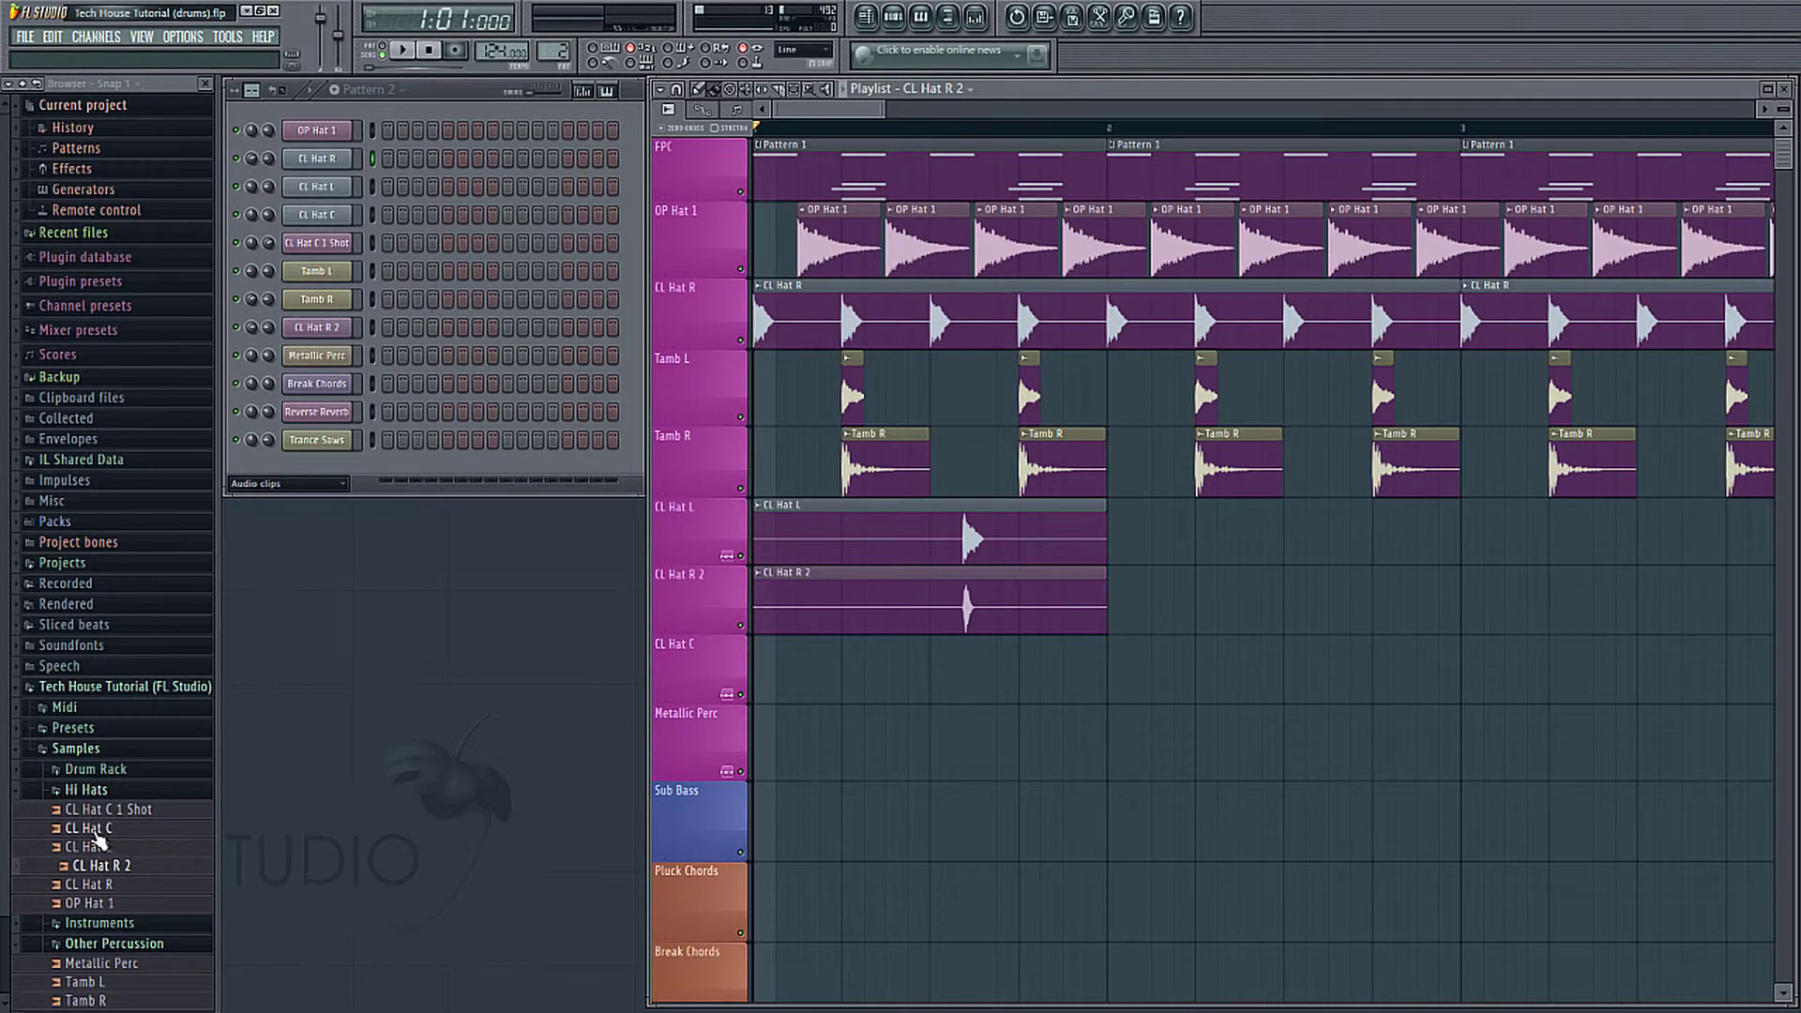
drag(92, 828, 763, 675)
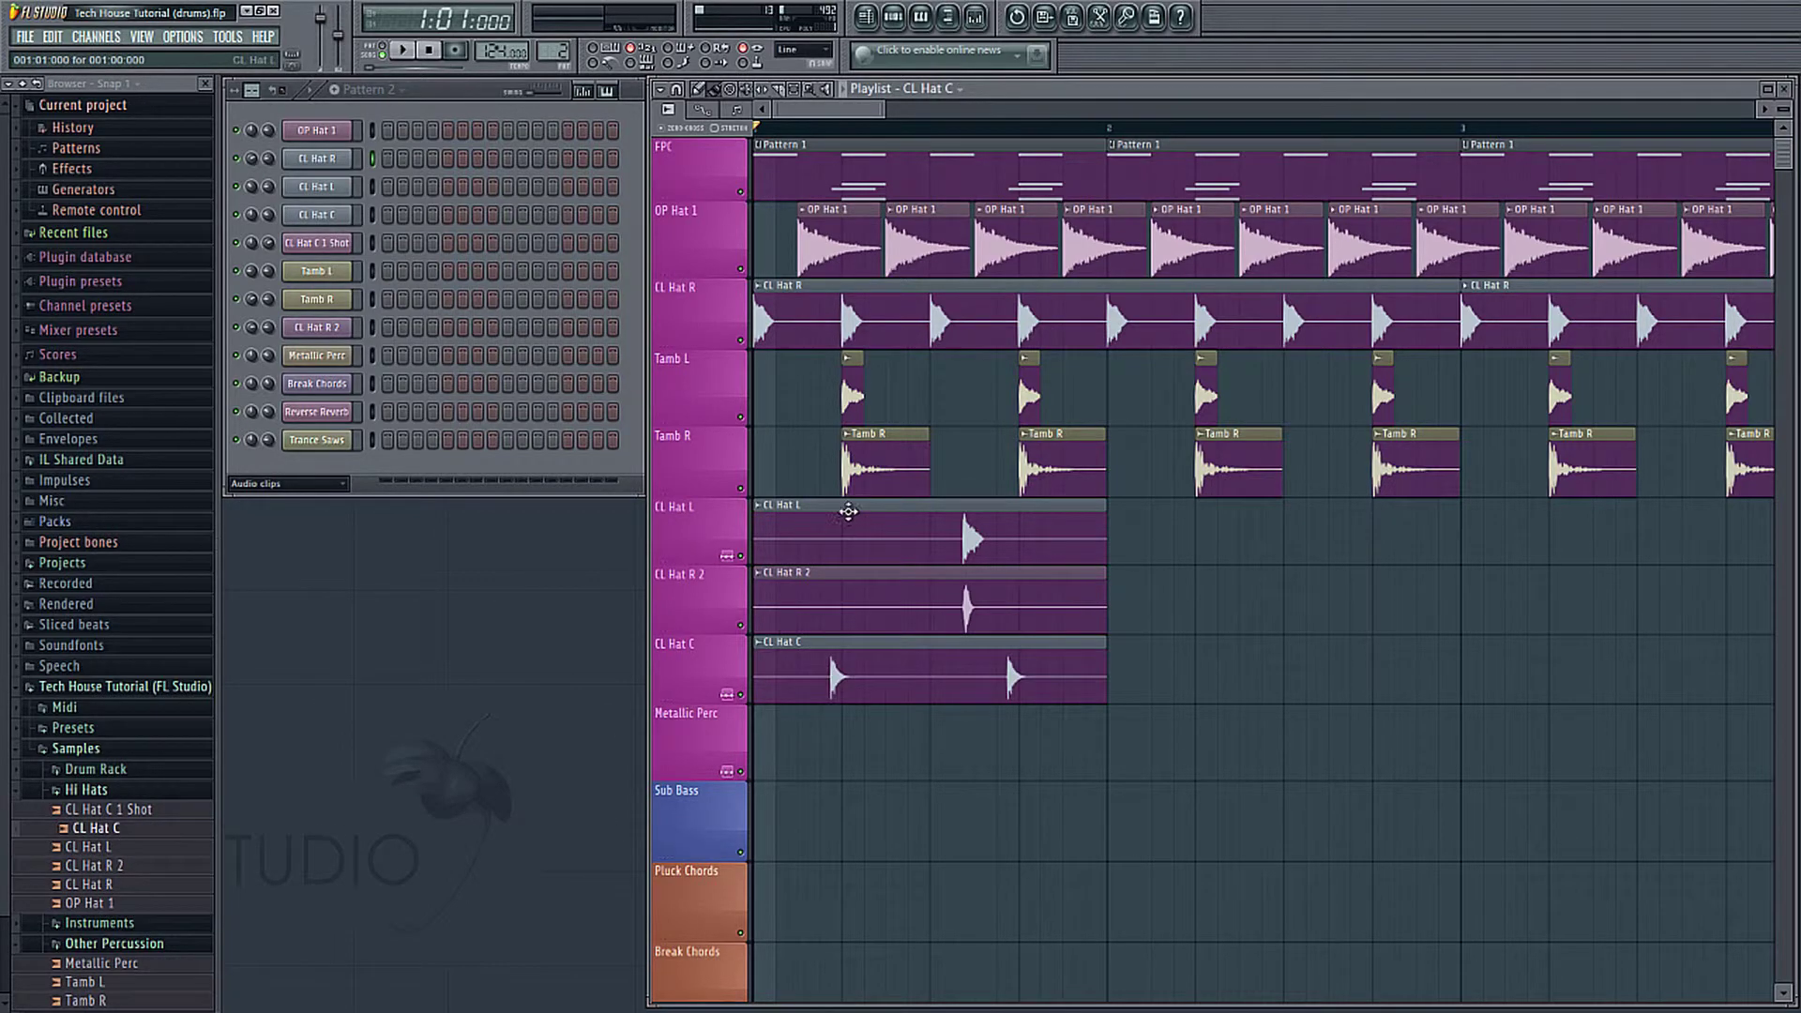
key(space)
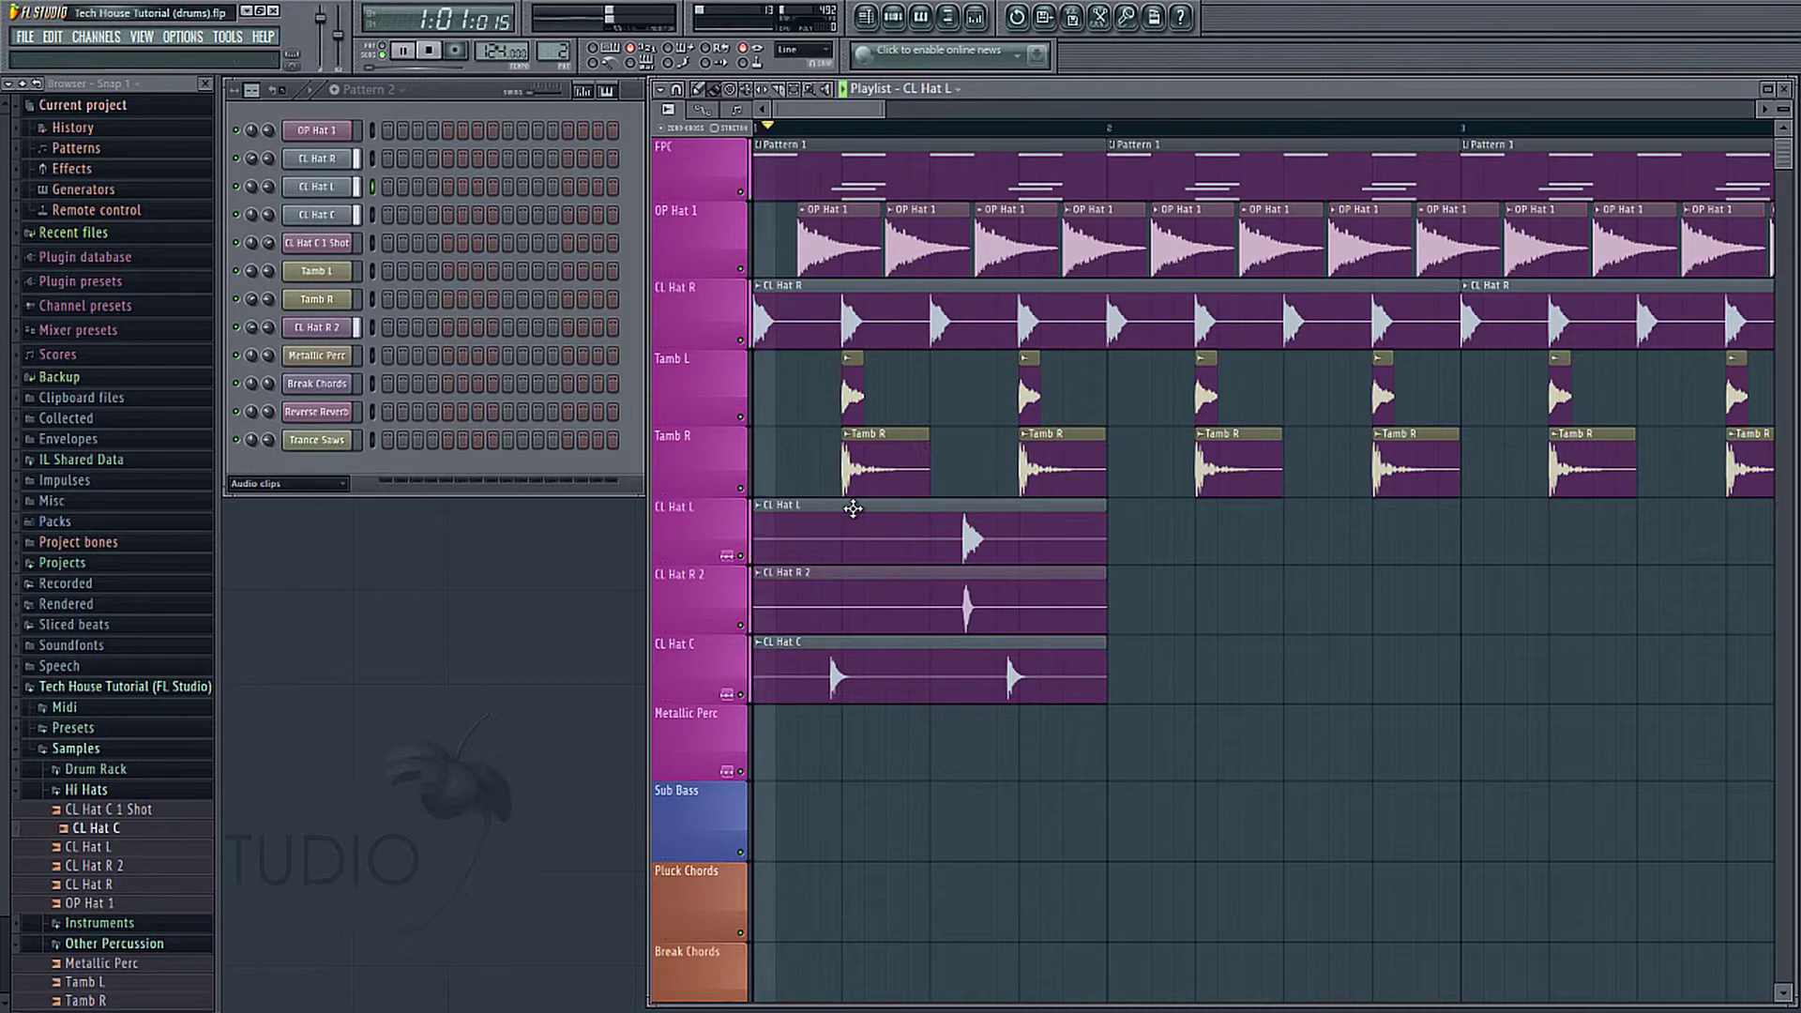
key(space)
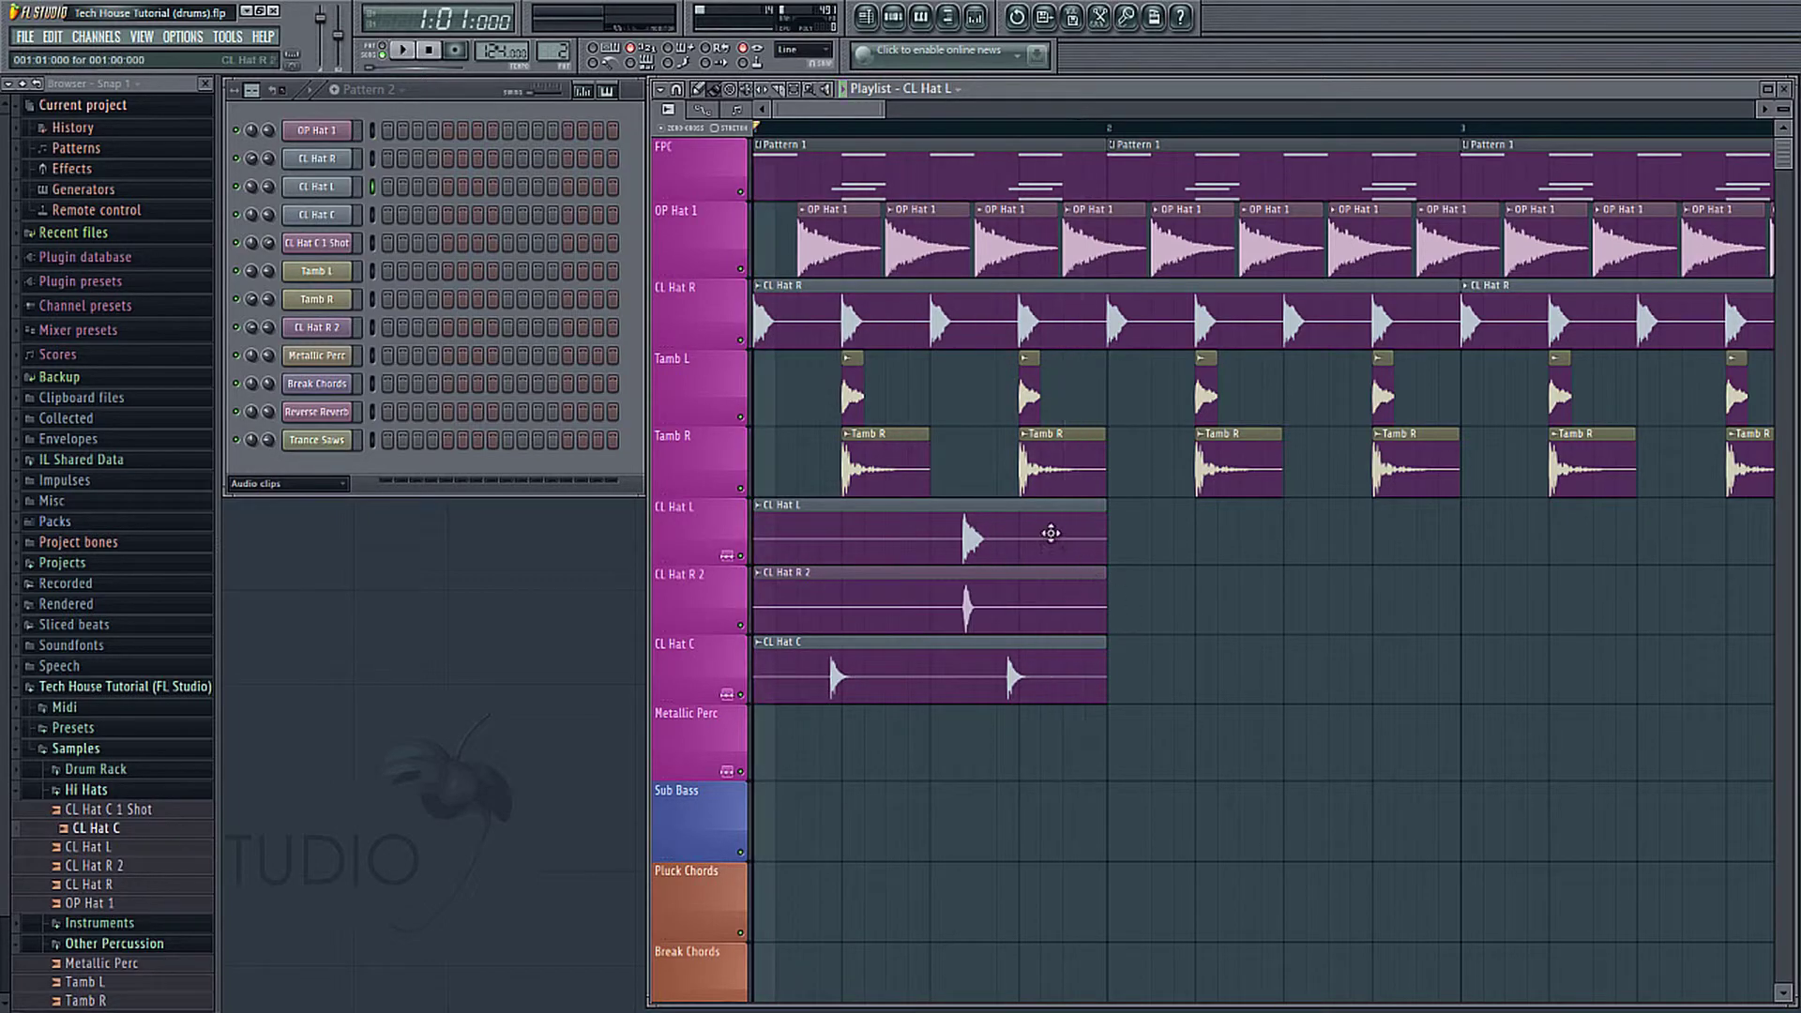
drag(1134, 700, 1272, 525)
scroll(807, 680, down, 4)
Step: Select all four bars of closed hi-hat clips and play the arrangement back
scroll(1268, 533, down, 5)
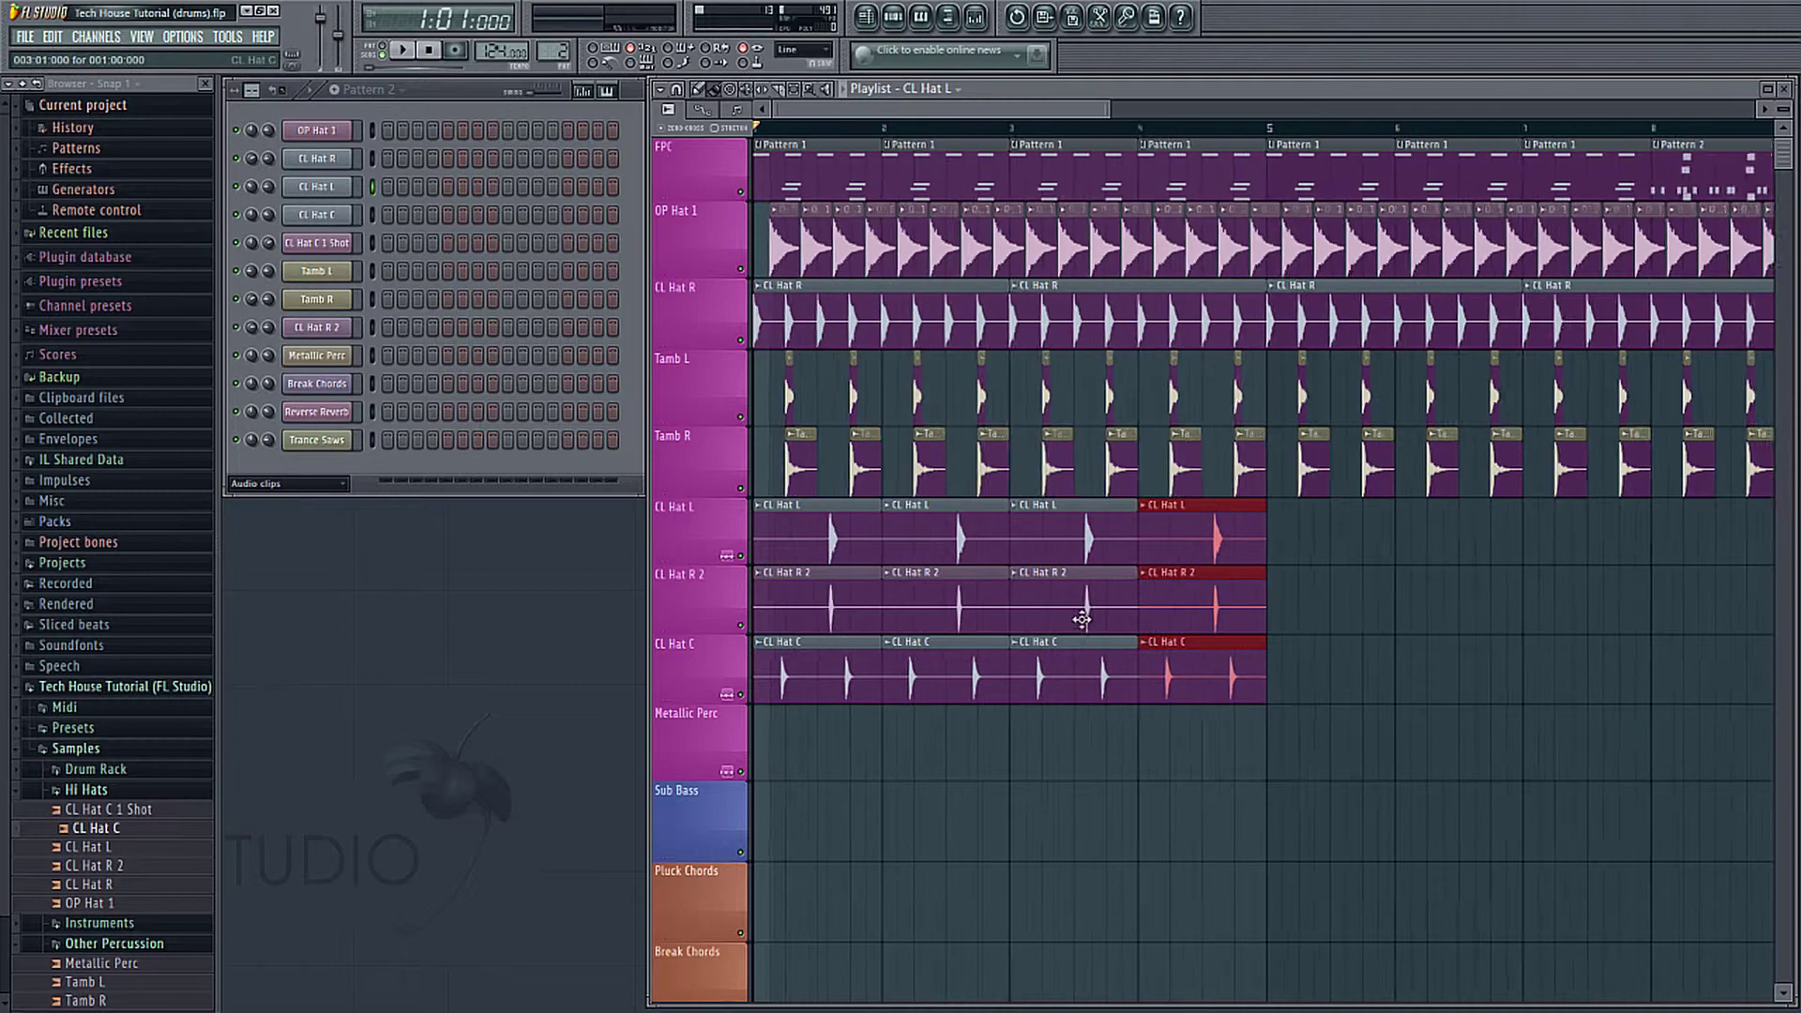
drag(1142, 527, 1153, 617)
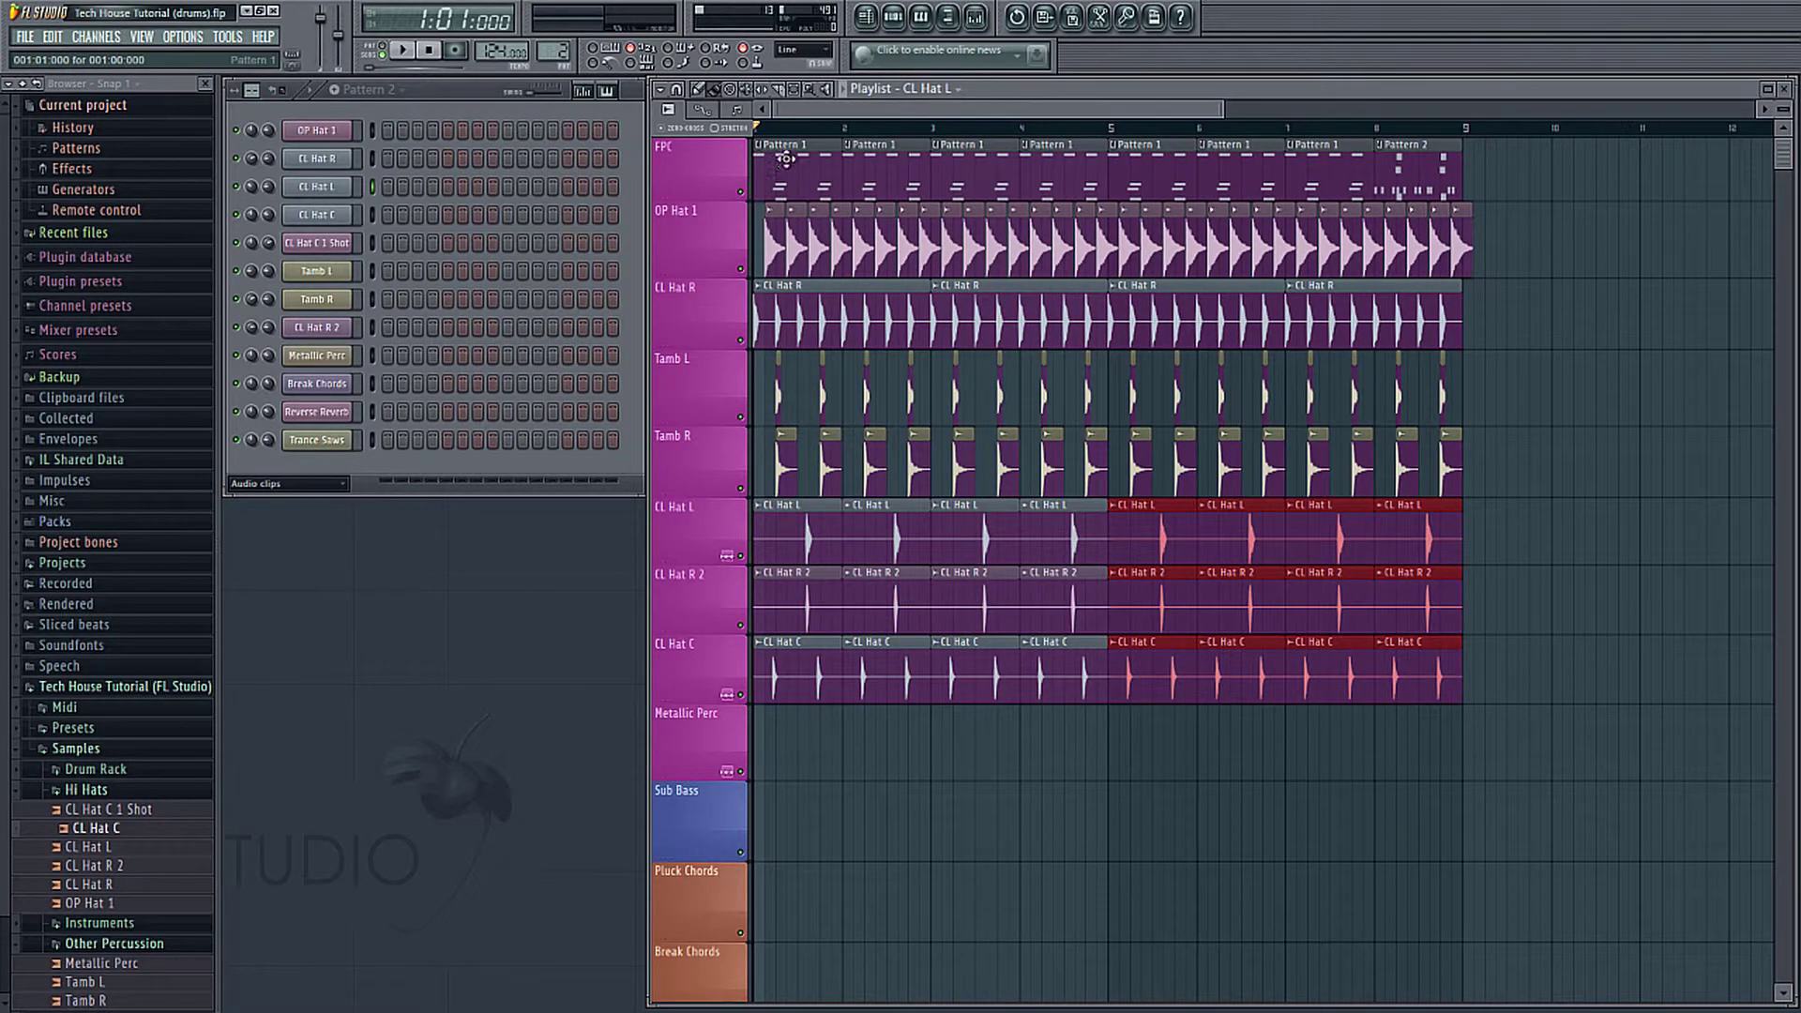
key(space)
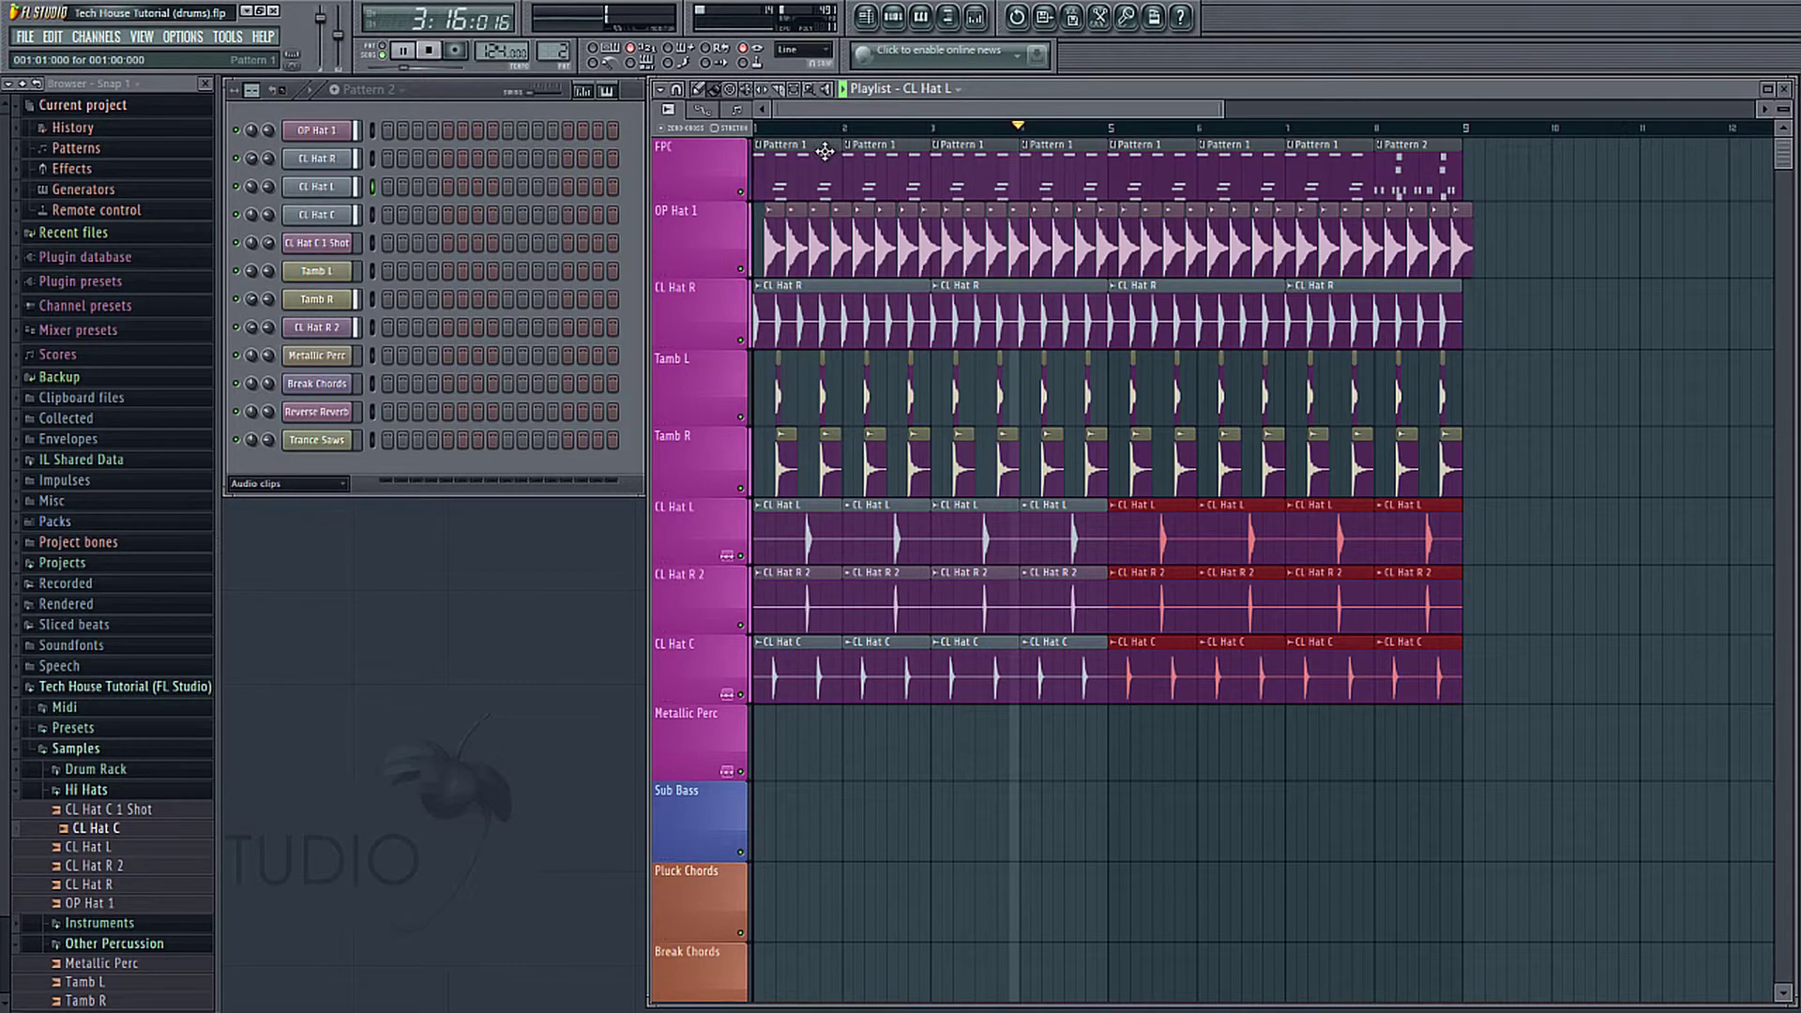
key(space)
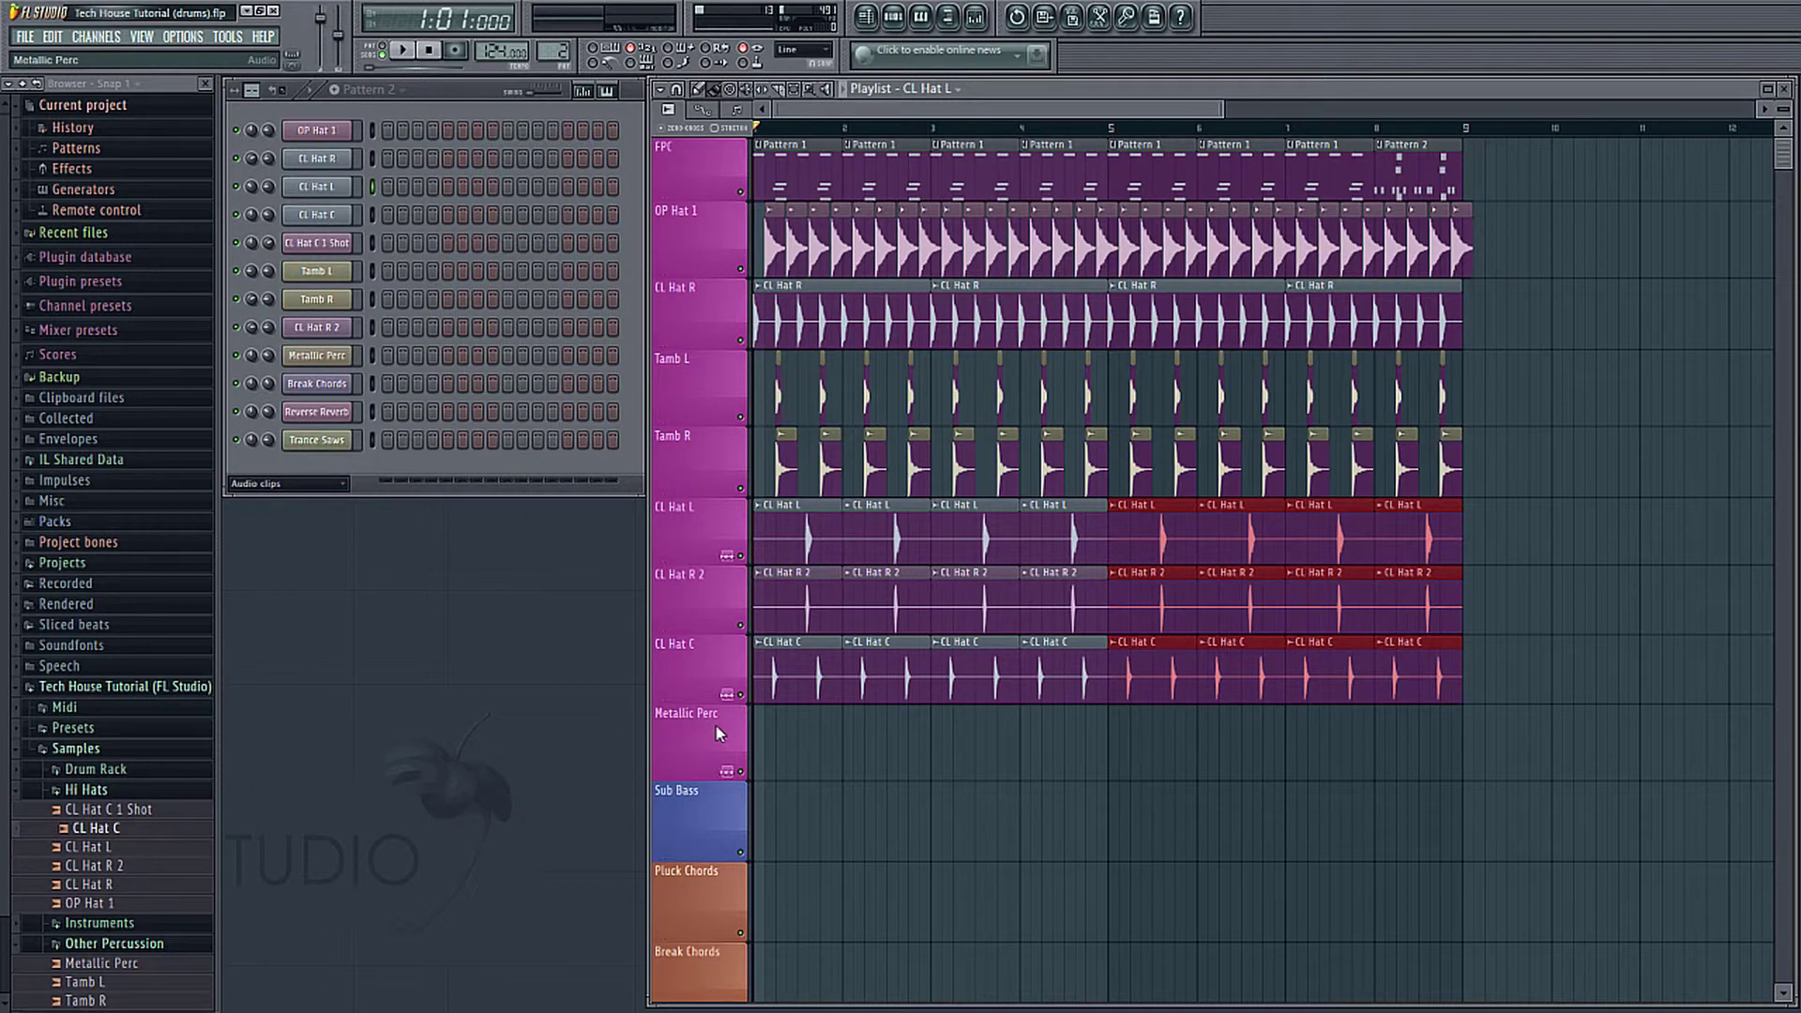
Step: Drop the Metallic Perc sample onto its track near the end of bar 4
scroll(94, 854, down, 3)
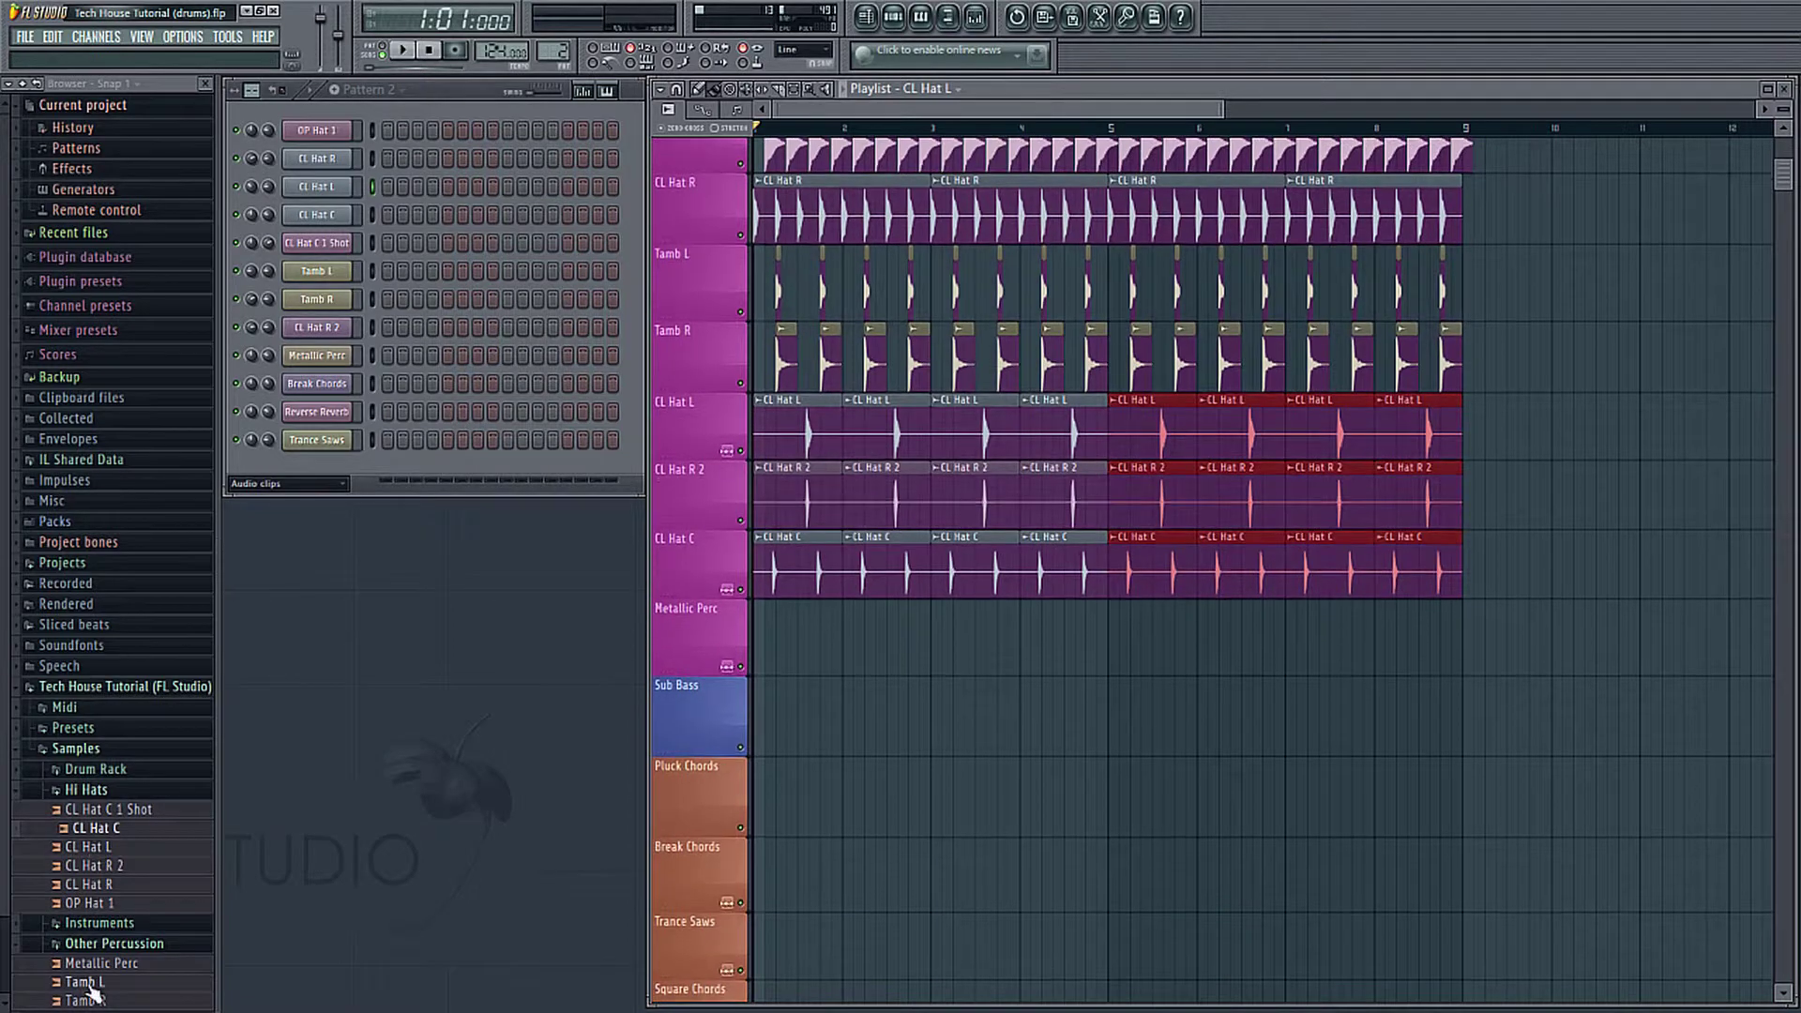
drag(95, 967, 1085, 646)
scroll(1083, 641, up, 5)
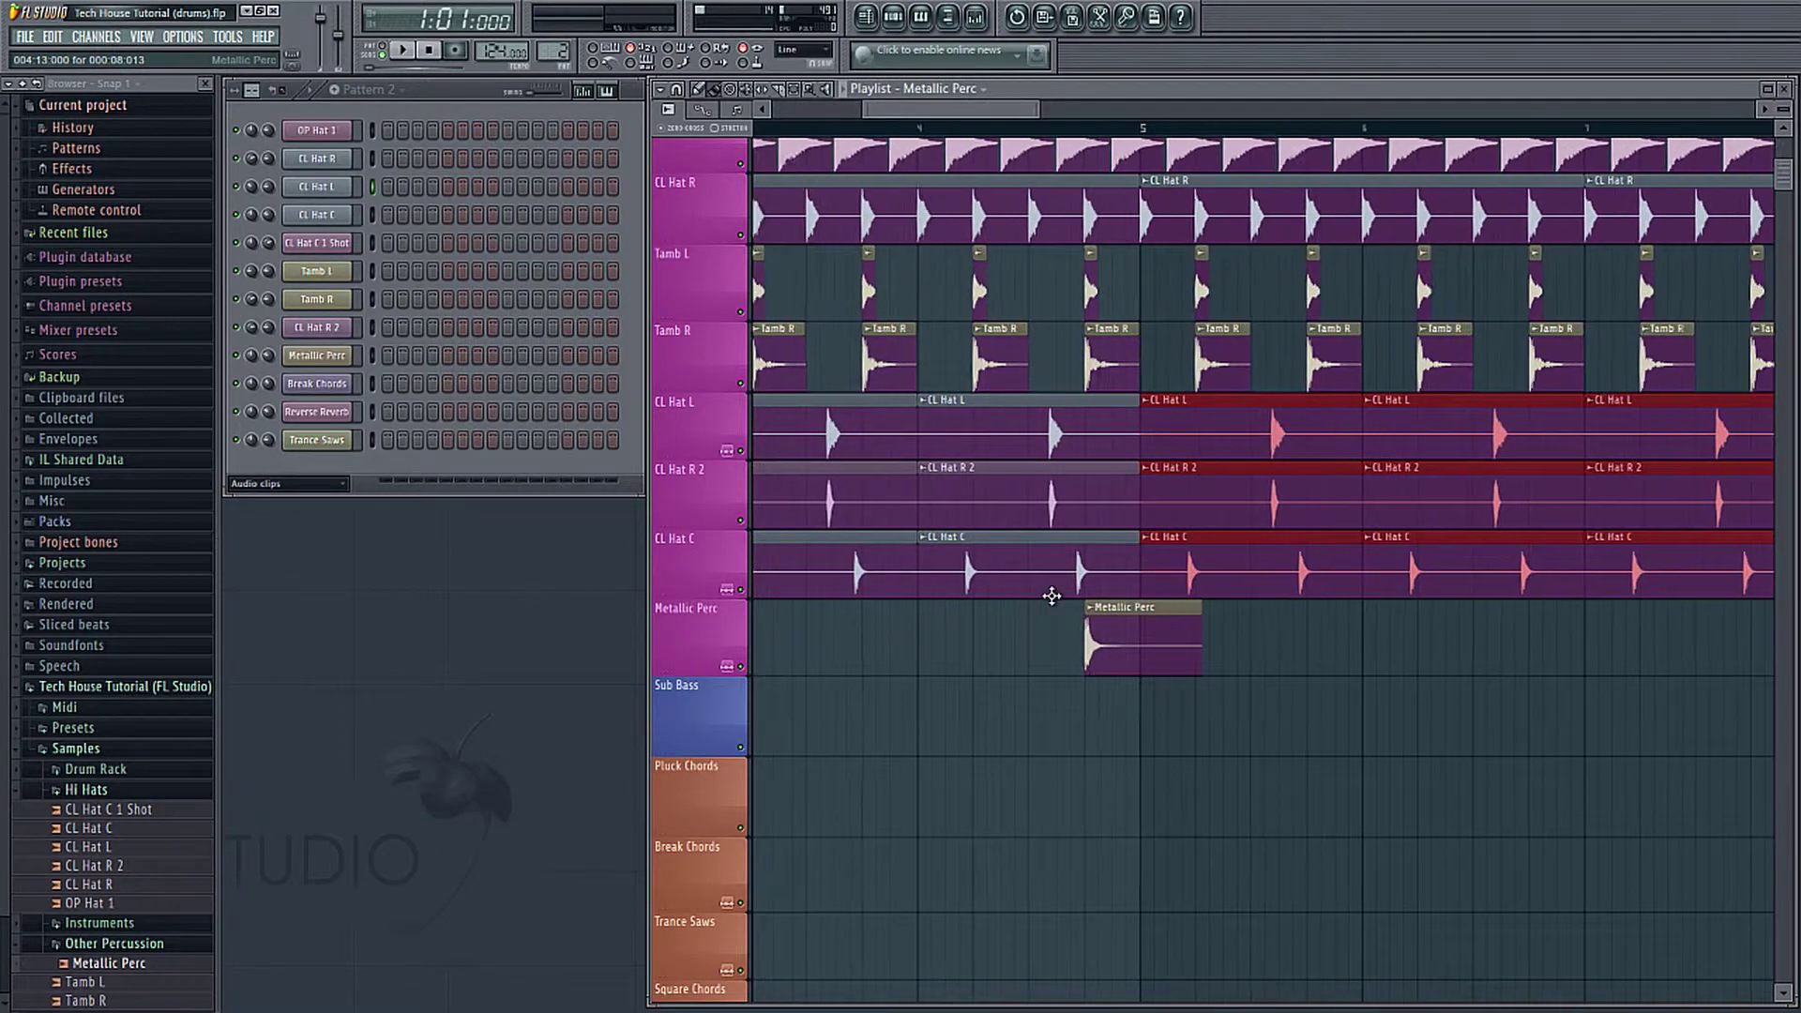
scroll(957, 694, down, 4)
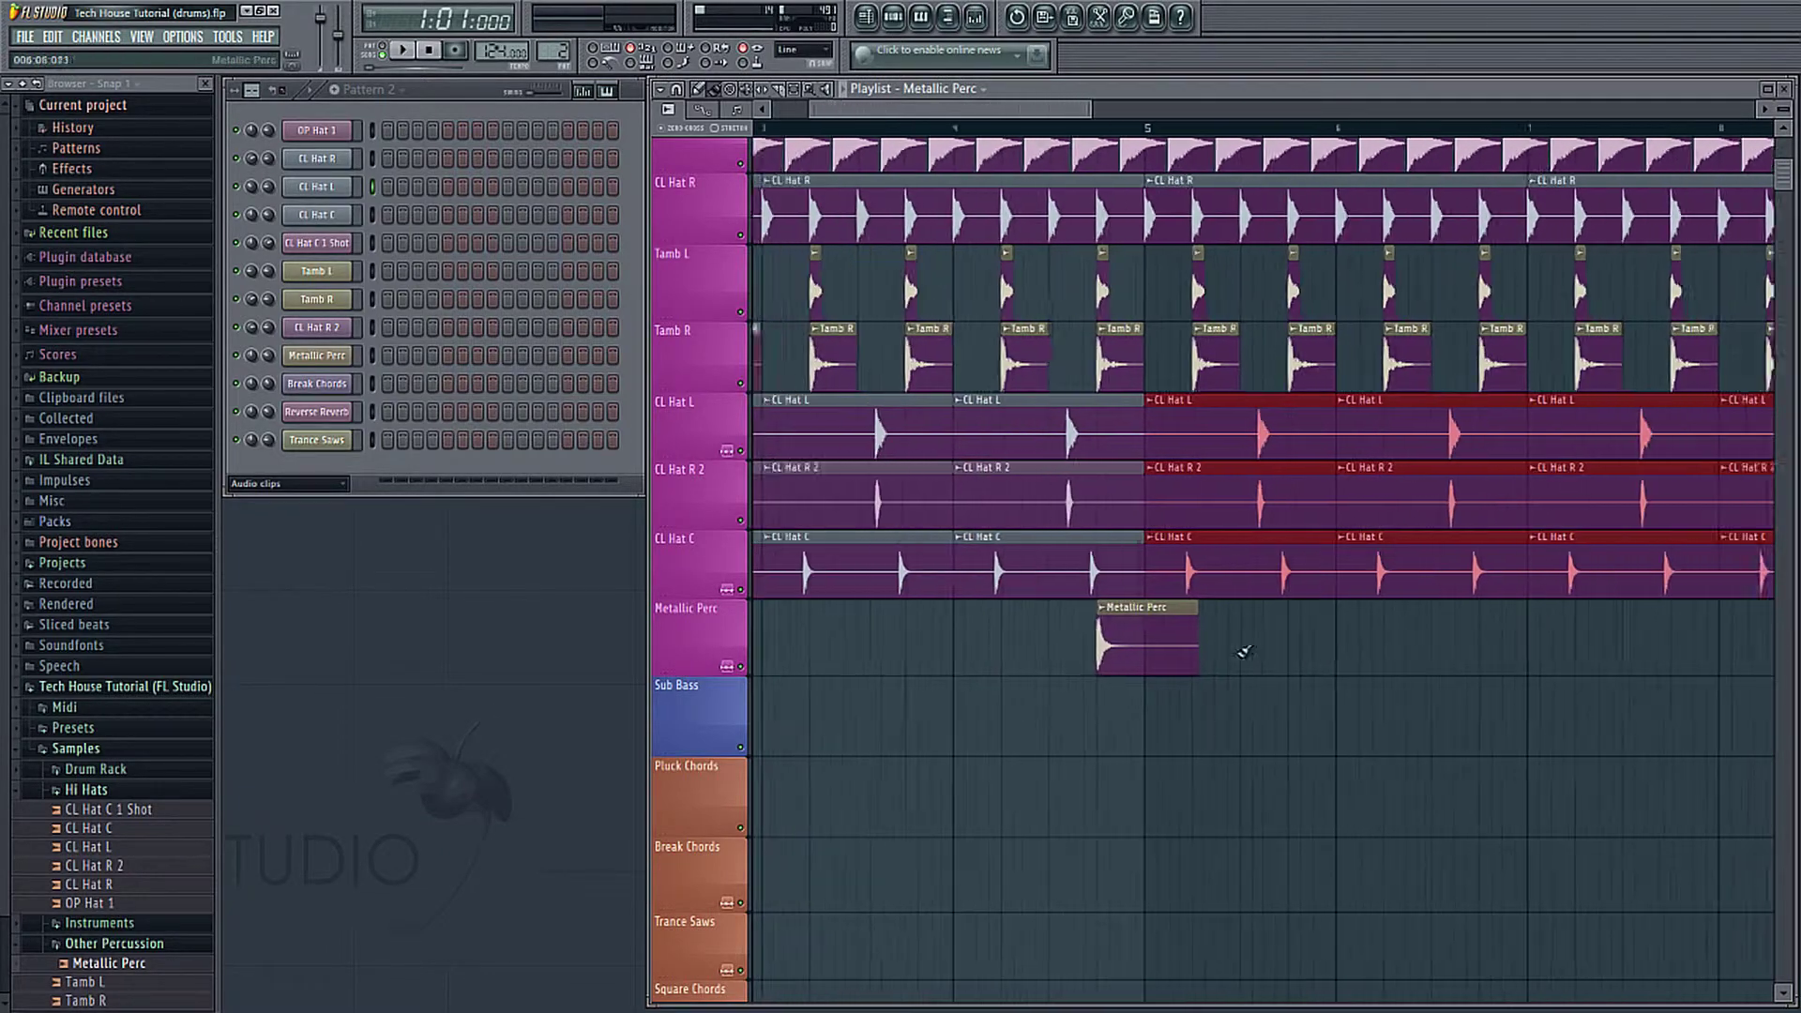
scroll(1004, 267, up, 1)
scroll(1210, 375, down, 3)
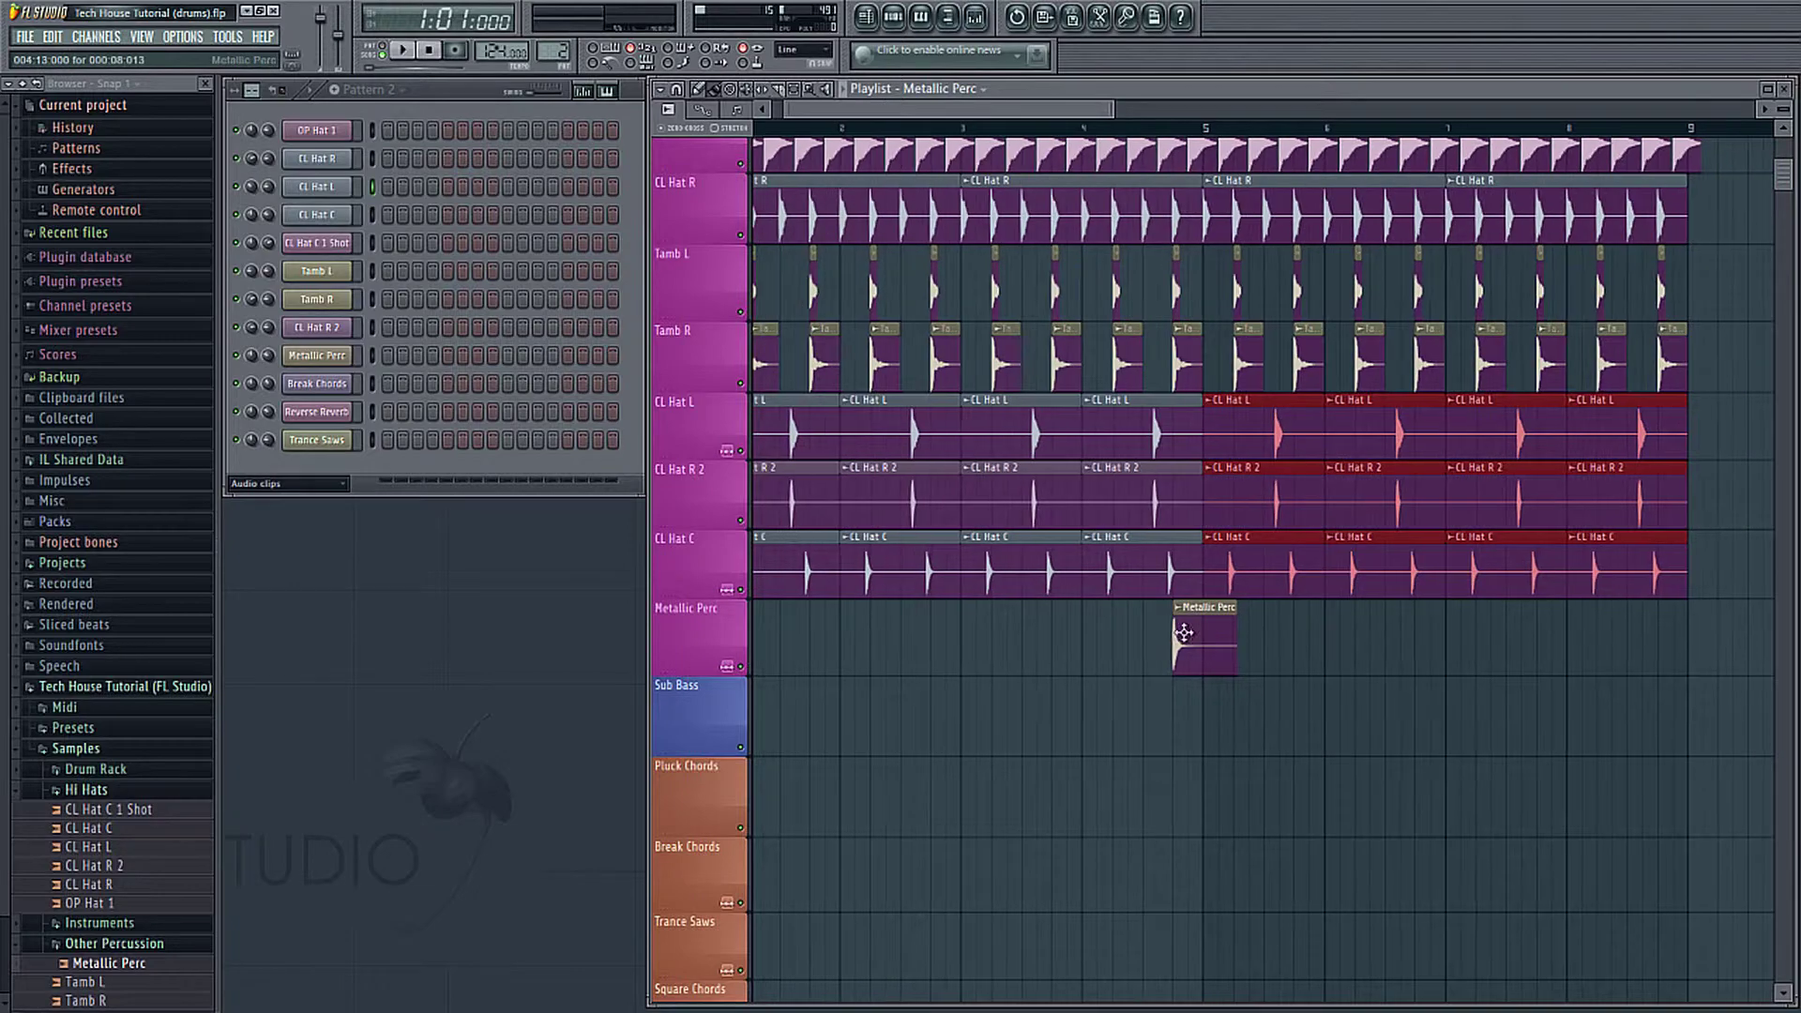
scroll(1219, 365, up, 3)
scroll(1219, 362, up, 2)
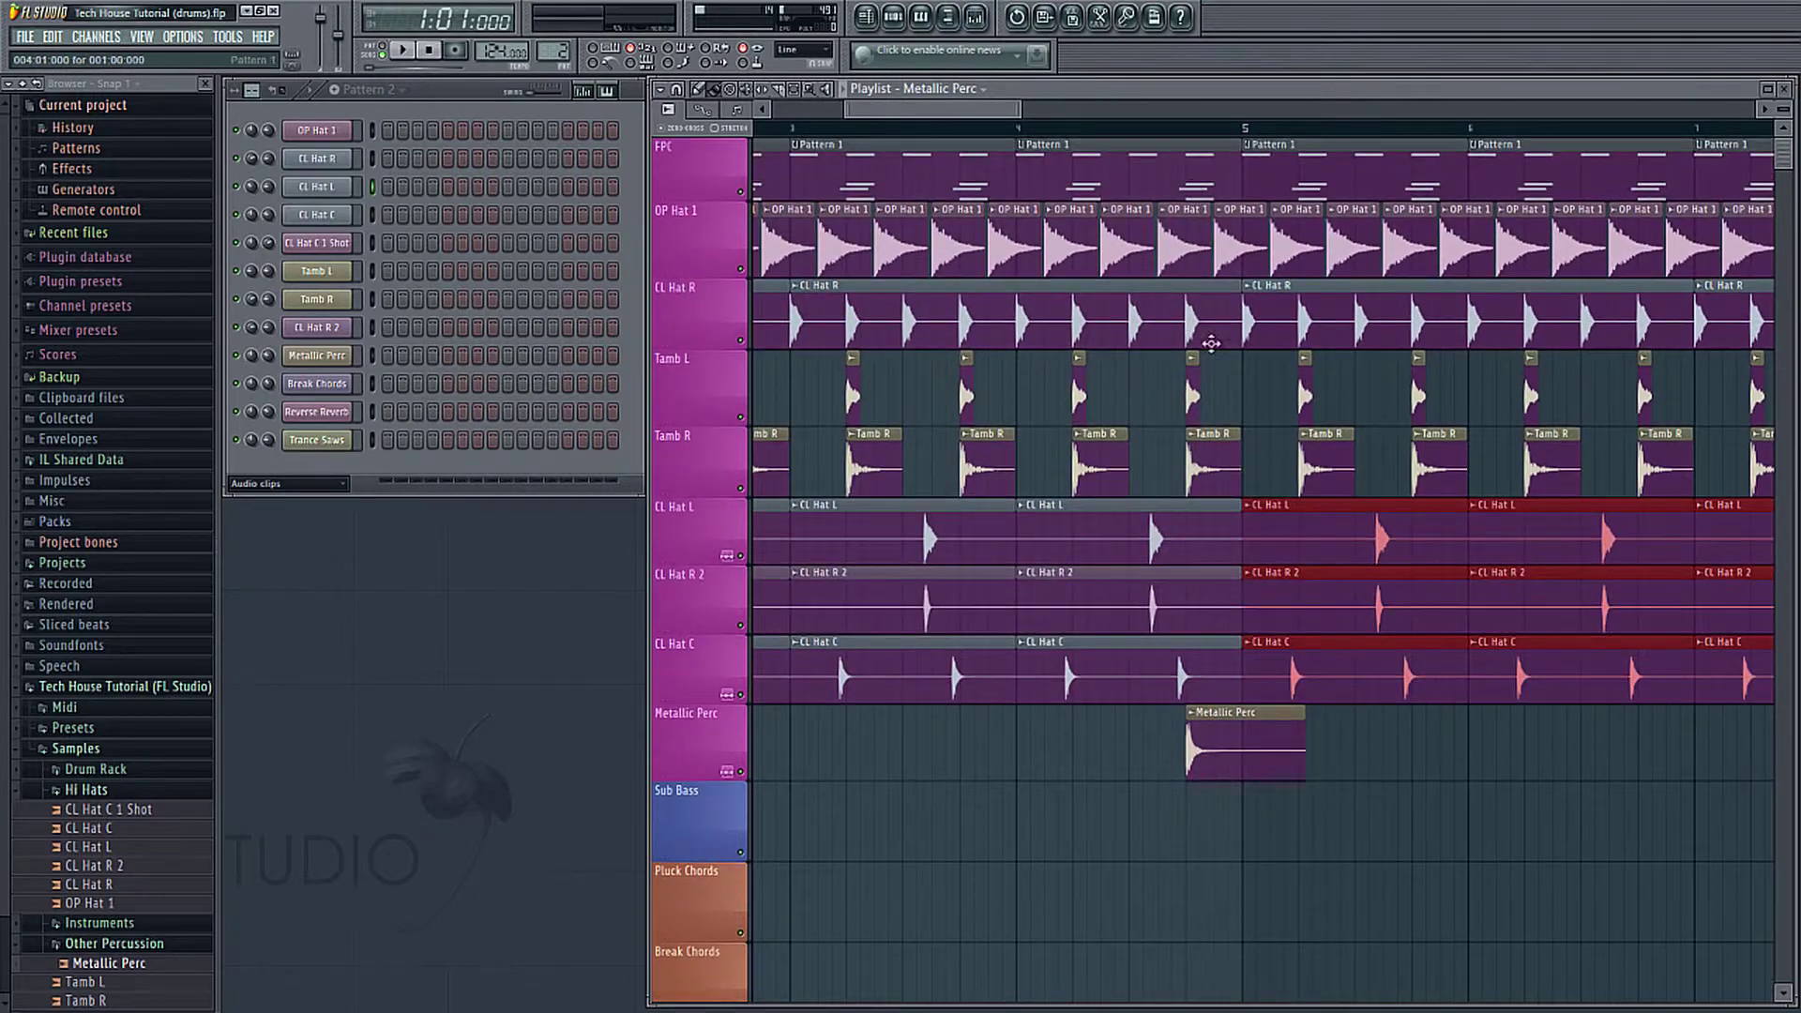
scroll(928, 751, down, 5)
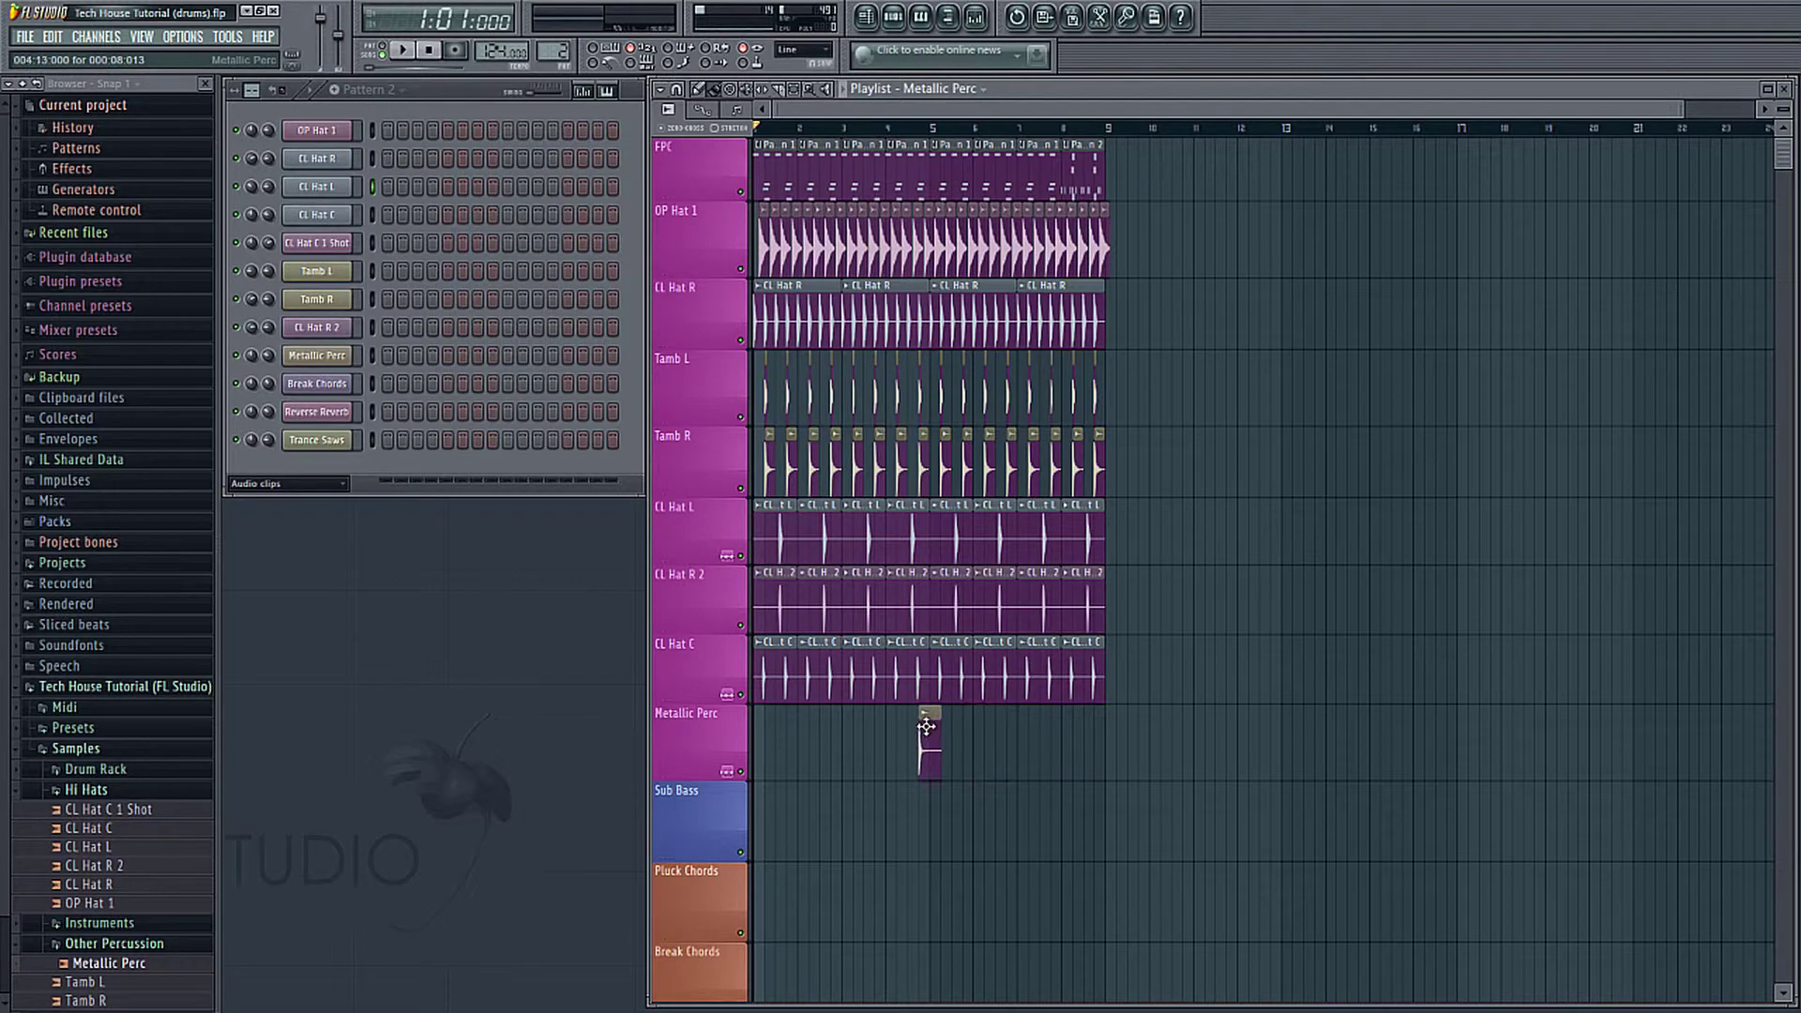
scroll(927, 726, up, 2)
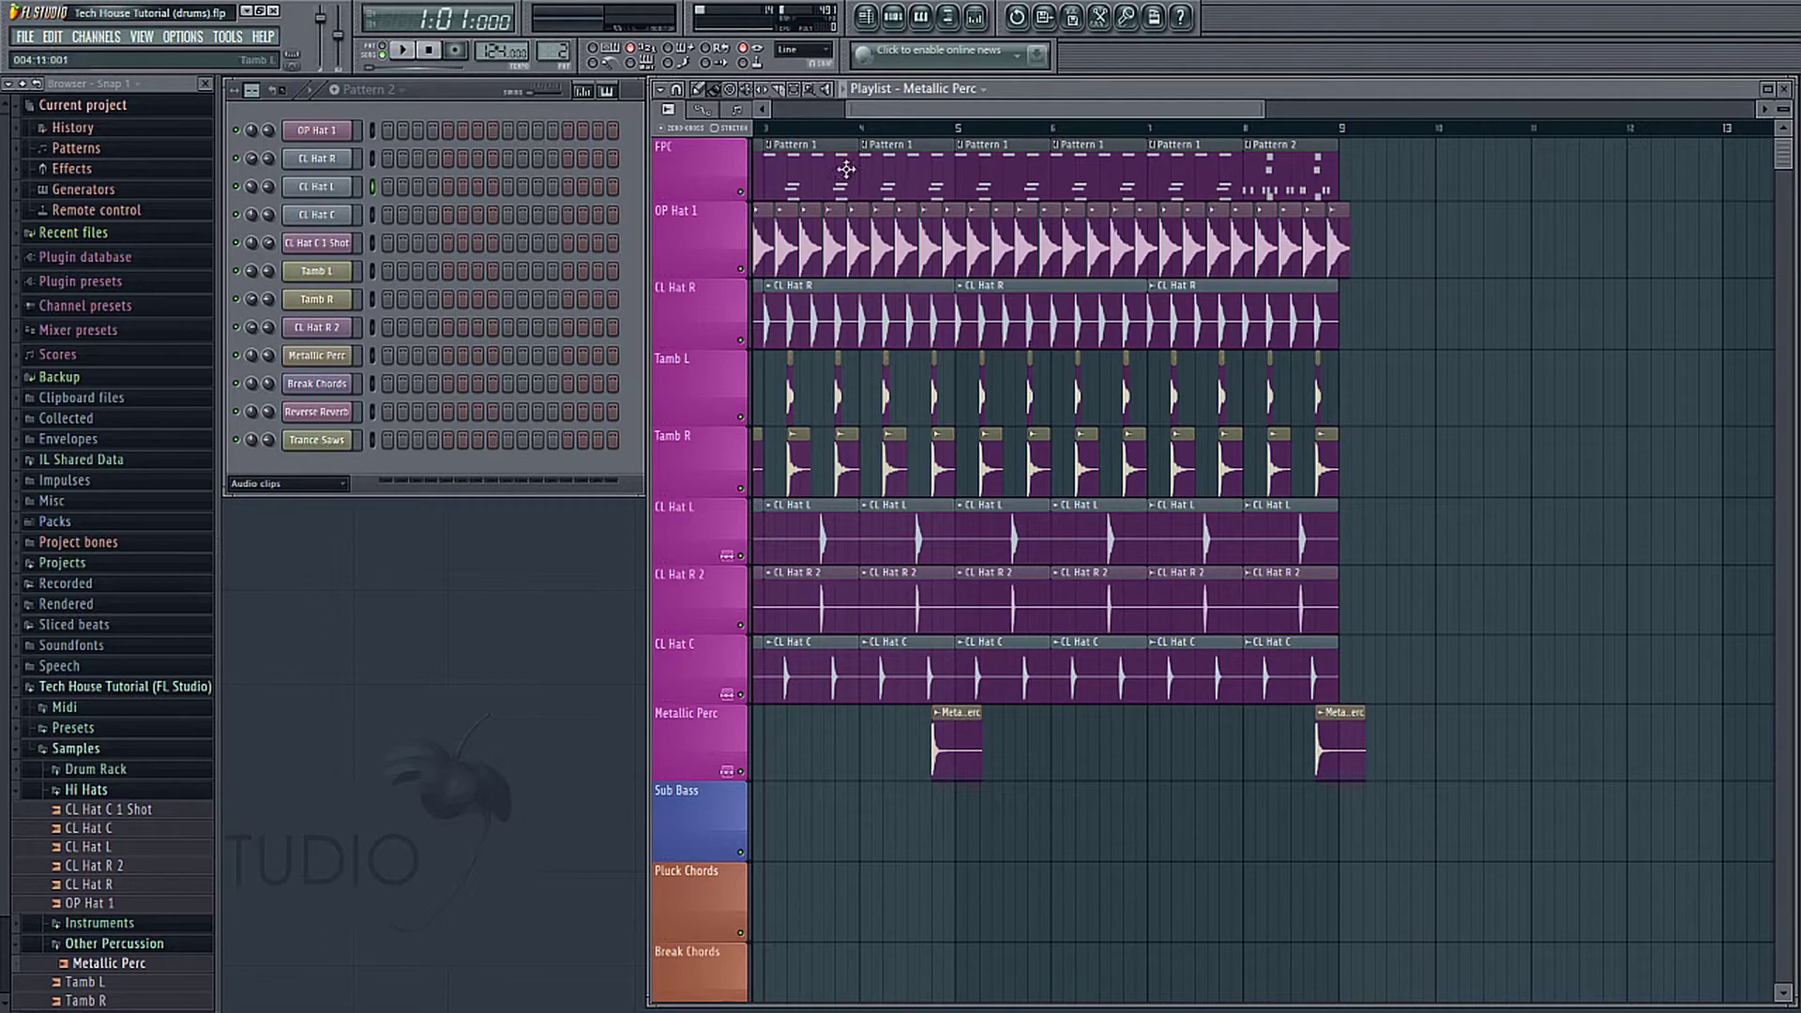
scroll(1549, 764, down, 1)
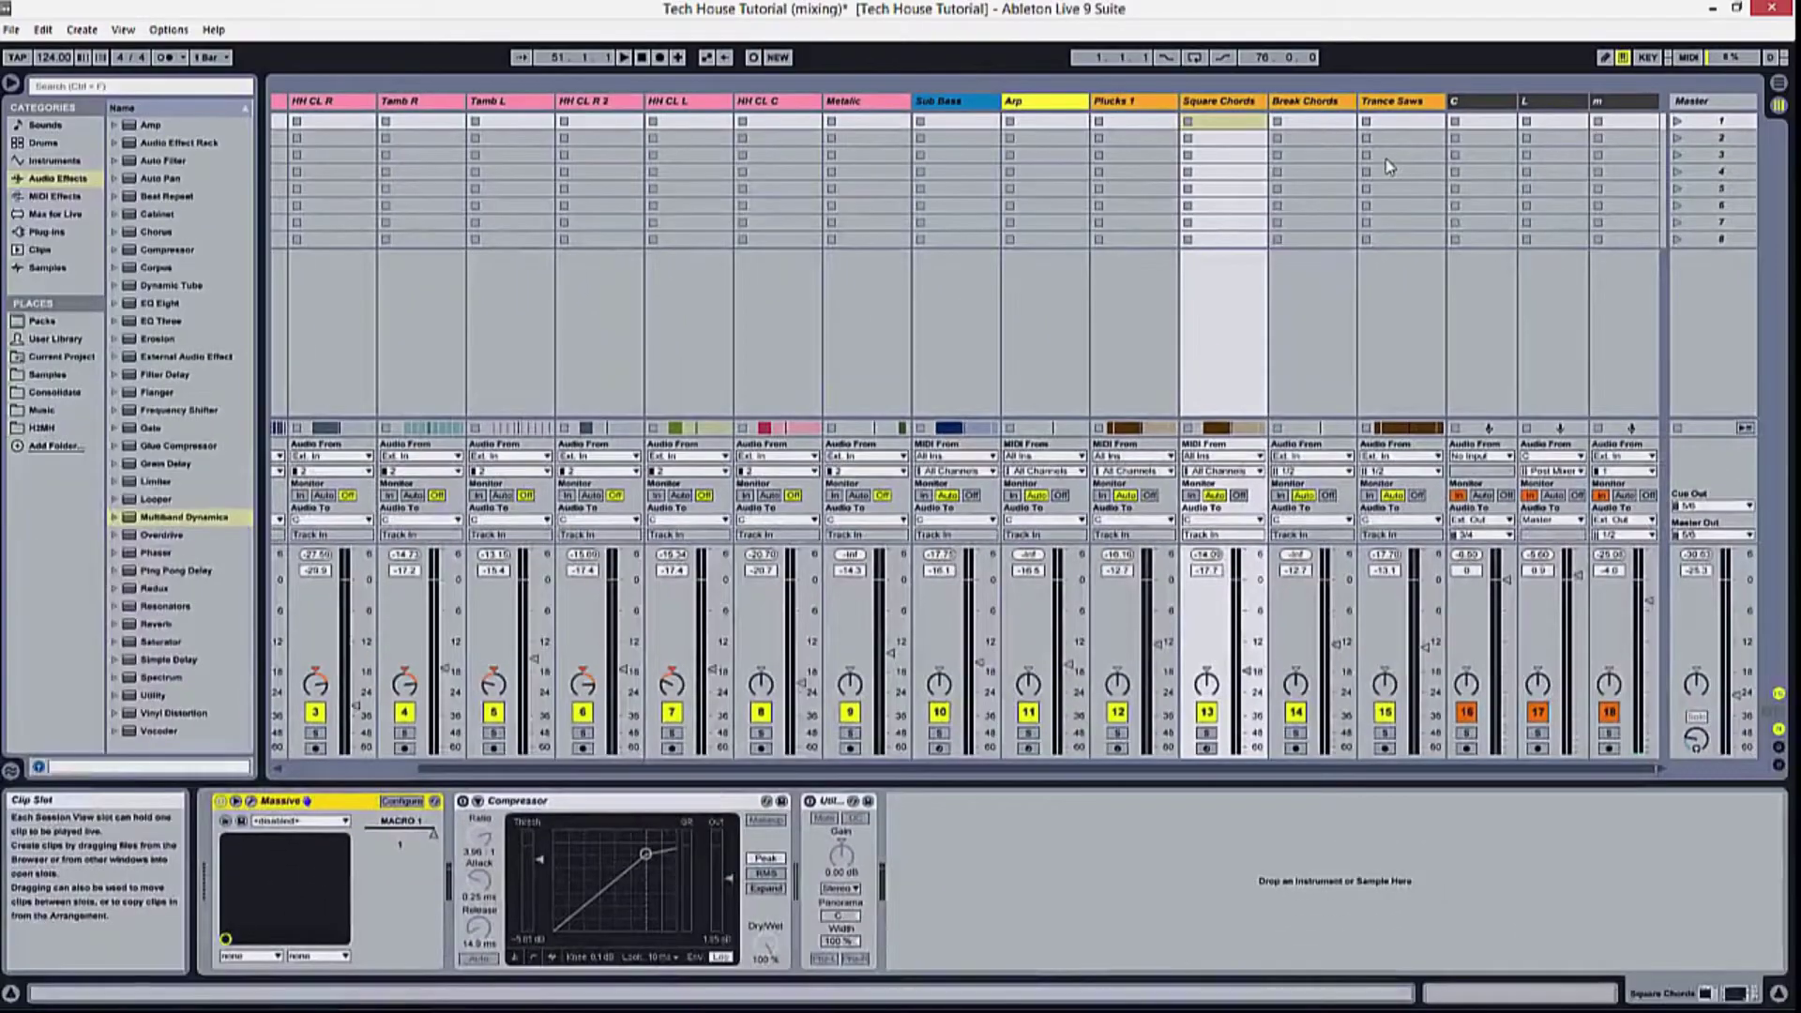
Step: Switch to Arrangement view and open the Sylenth1 editor on the first track
key(Tab)
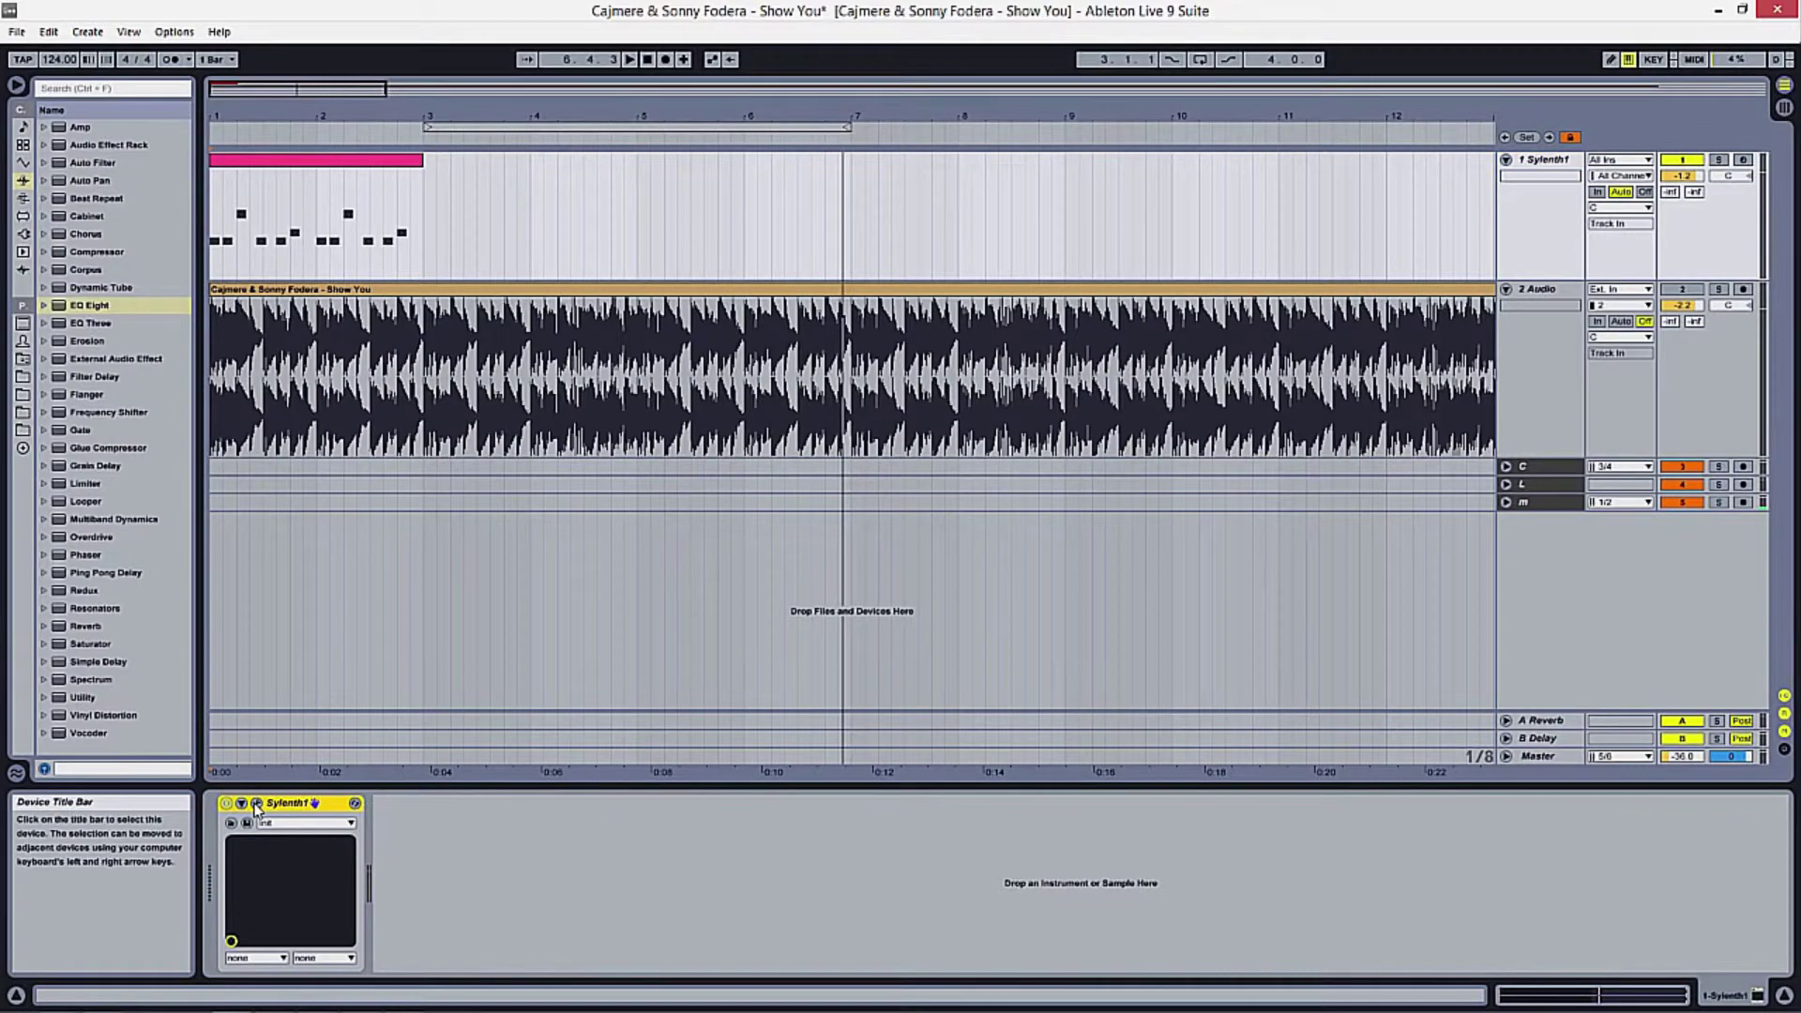
click(256, 803)
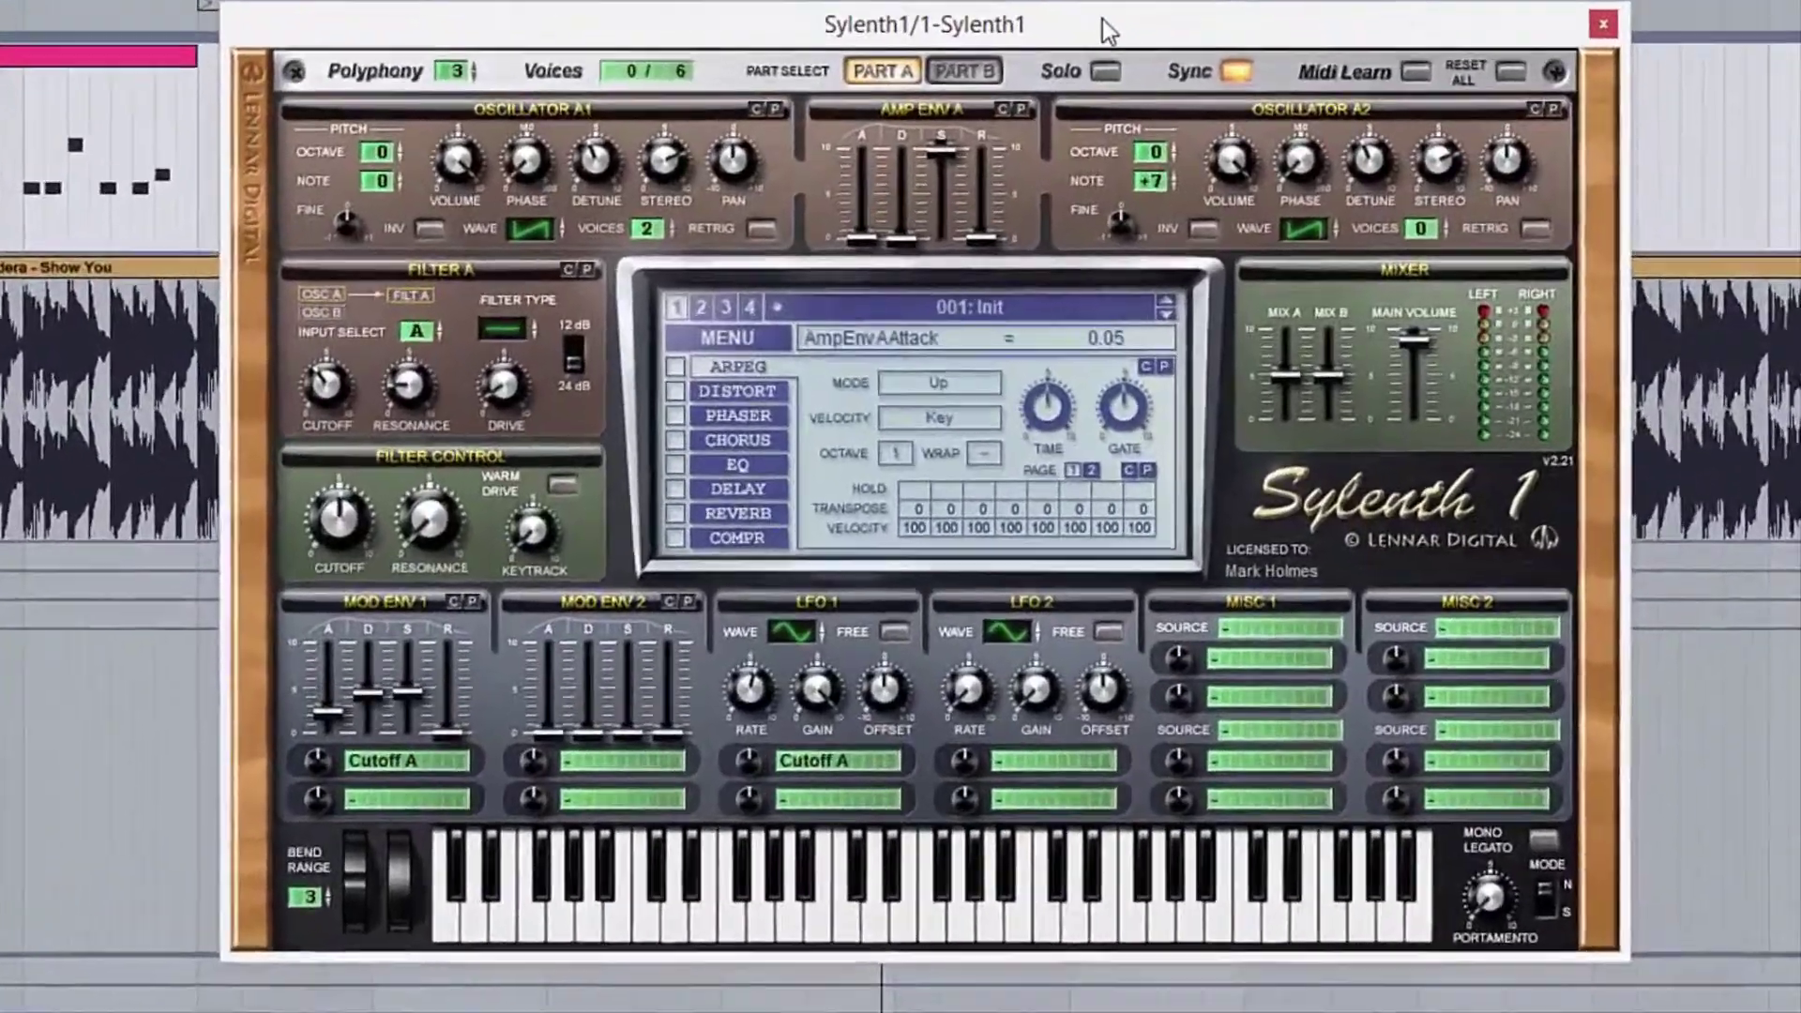